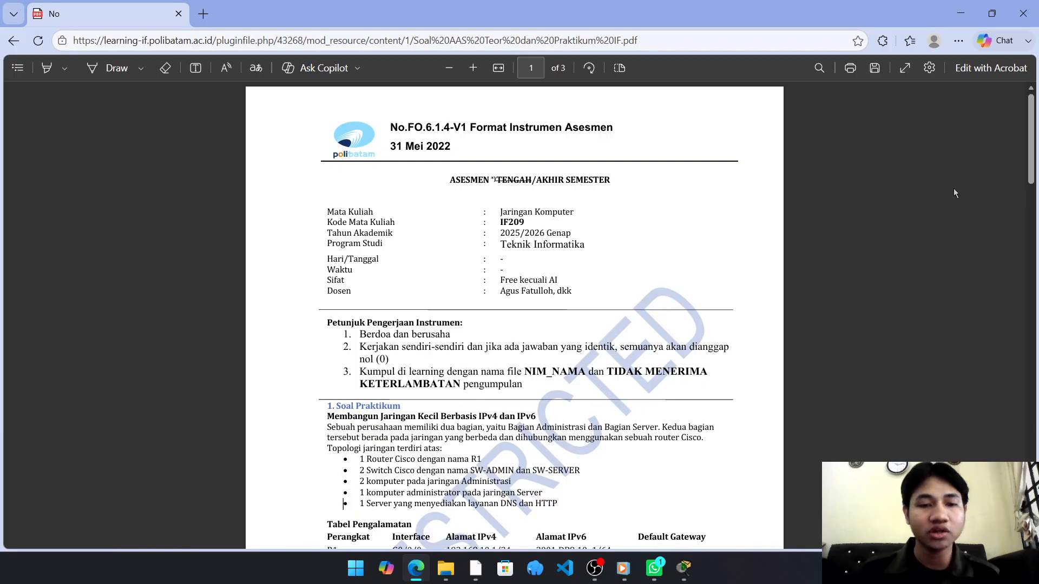
# Review the topology requirements in the assignment PDF, switch to Cisco Packet Tracer and place a 4321 router in the upper workspace
pyautogui.scroll(-3, 772, 432)
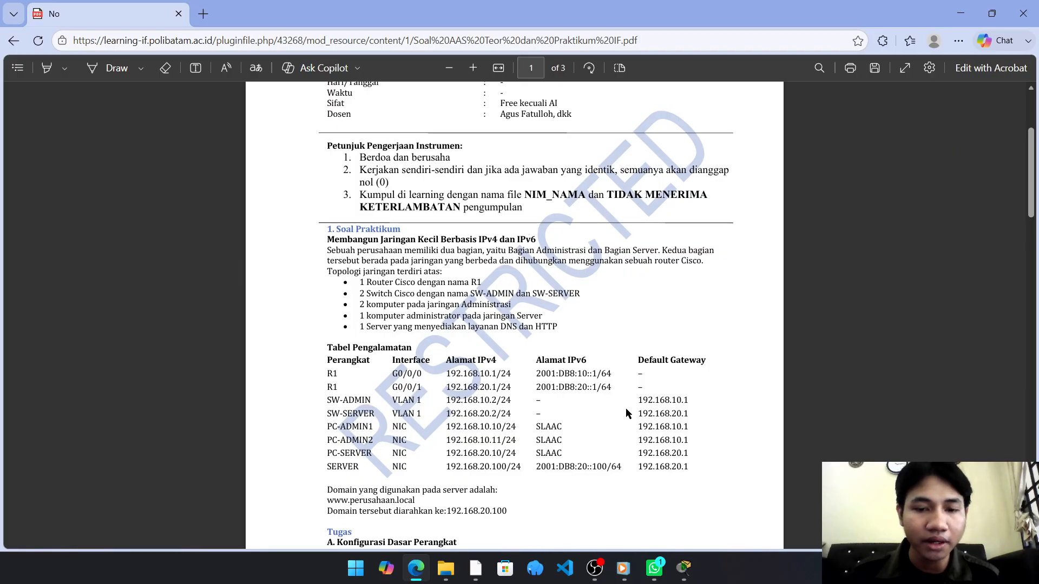
pyautogui.moveTo(667, 568)
pyautogui.click(689, 450)
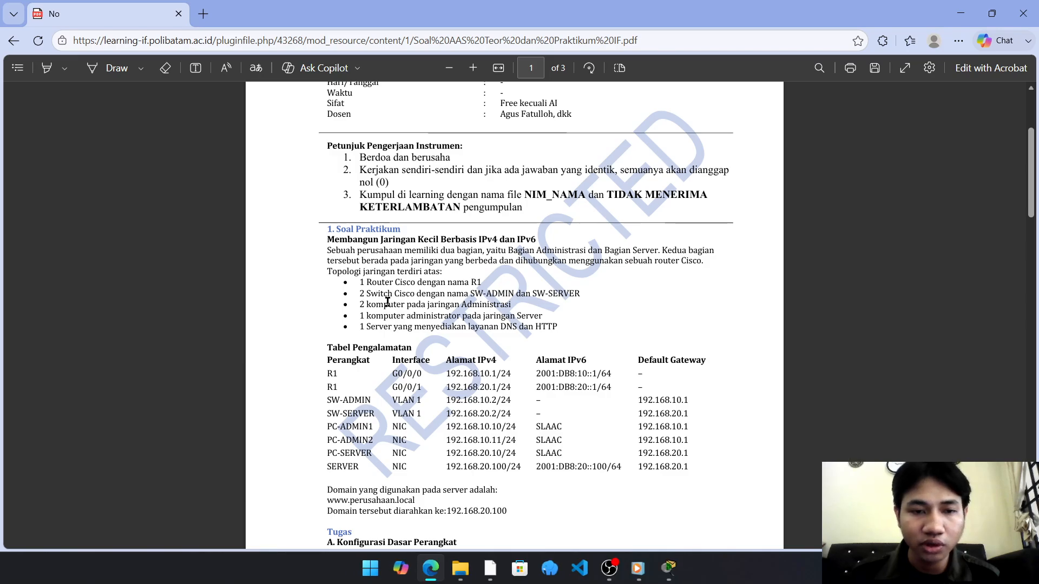
pyautogui.click(676, 579)
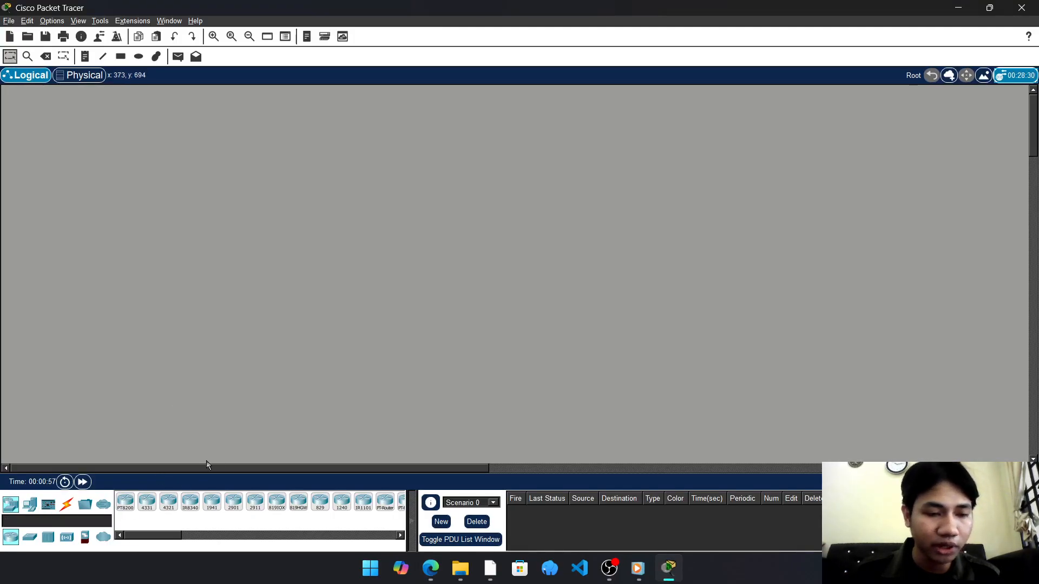
pyautogui.click(170, 506)
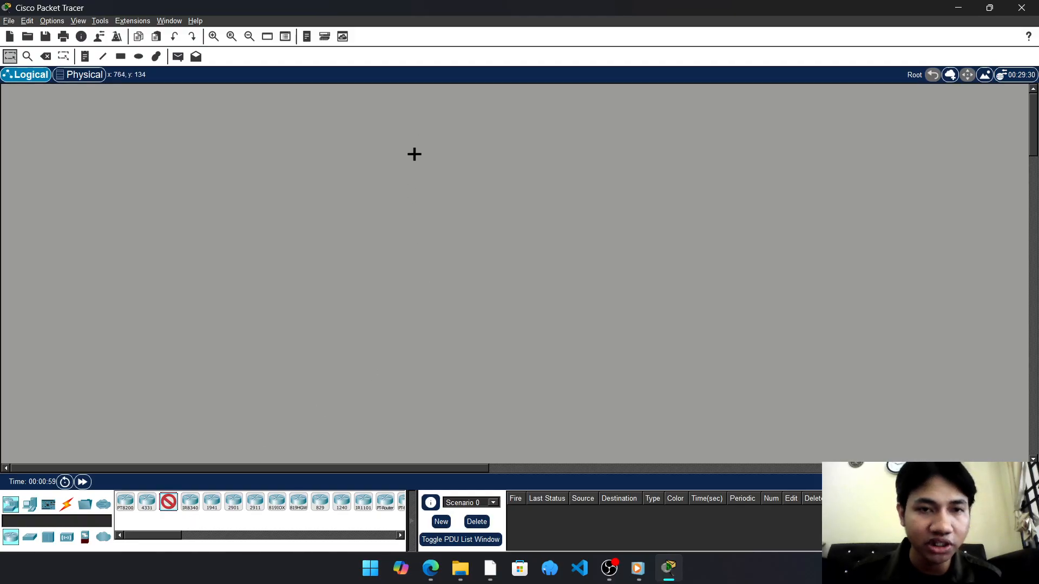
pyautogui.click(377, 172)
# Place two 2960 switches below the router, one on either side, following the assignment's topology list
pyautogui.hotkey('alt', 'Tab')
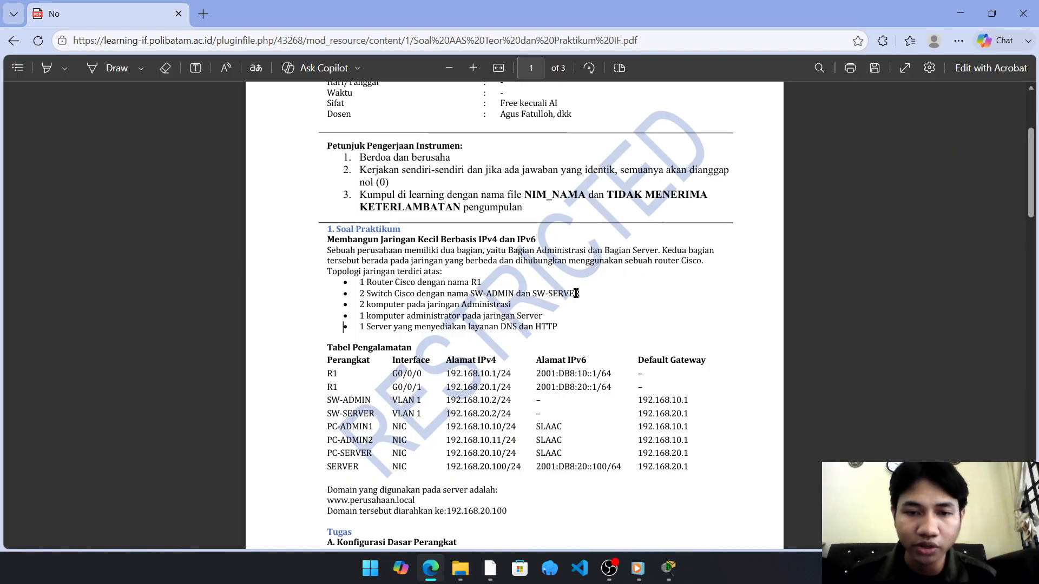
pyautogui.hotkey('alt', 'Tab')
pyautogui.click(31, 538)
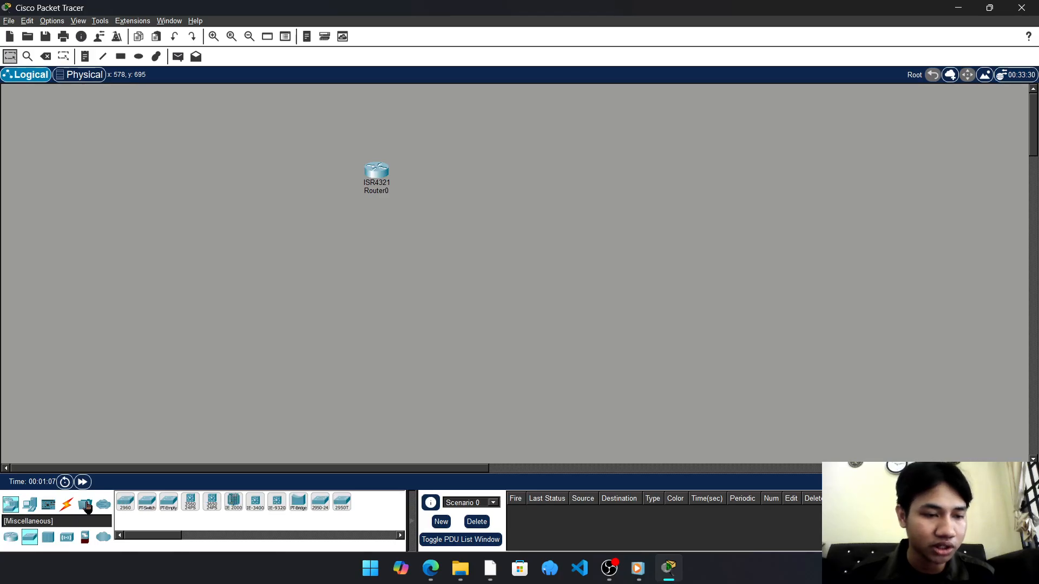
pyautogui.click(125, 503)
pyautogui.click(269, 233)
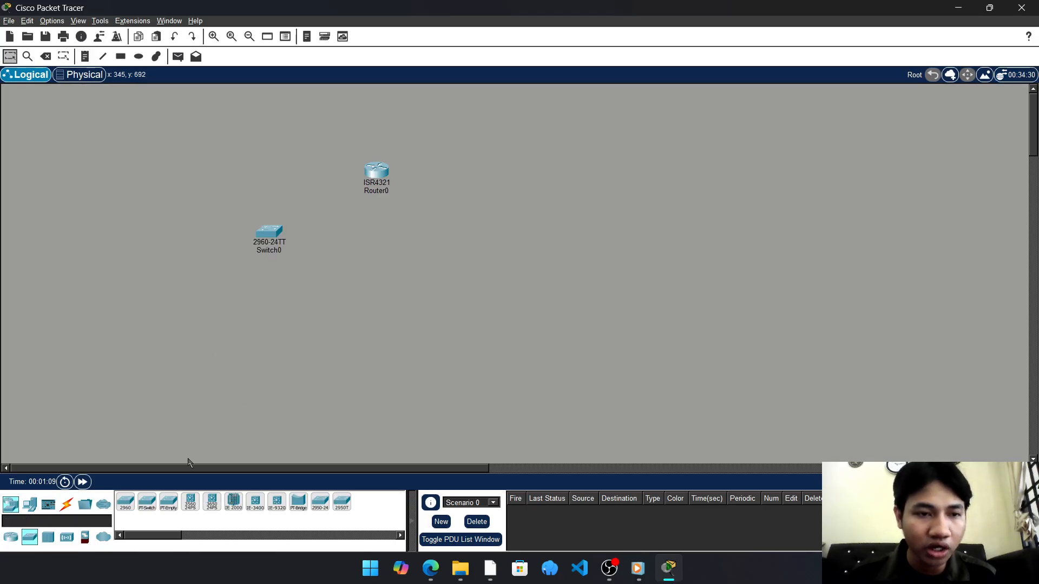
pyautogui.click(125, 502)
pyautogui.click(472, 237)
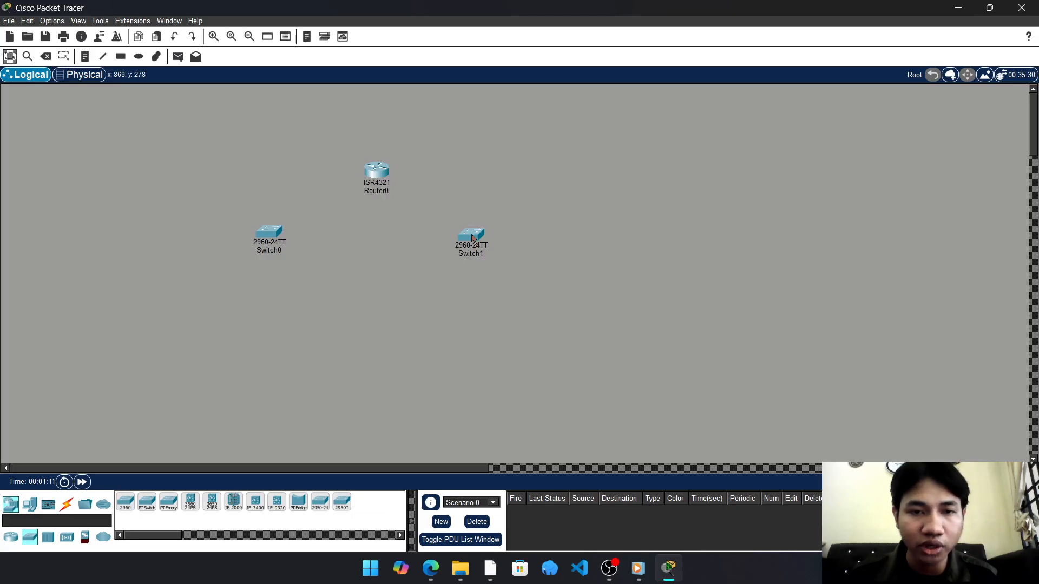
# Place two PCs below Switch0 for the administration network, as listed in the assignment
pyautogui.hotkey('alt', 'Tab')
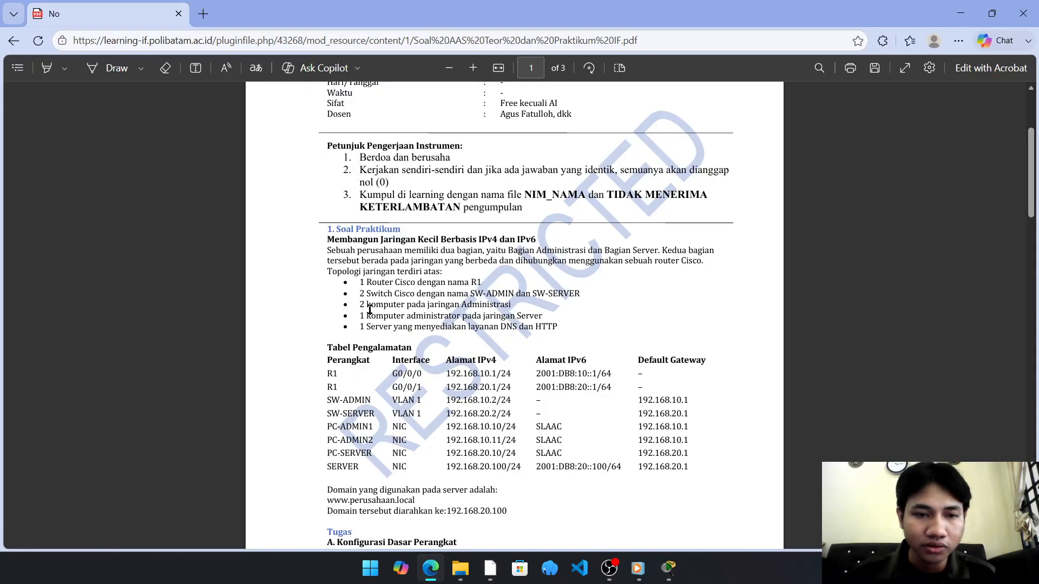
pyautogui.hotkey('alt', 'Tab')
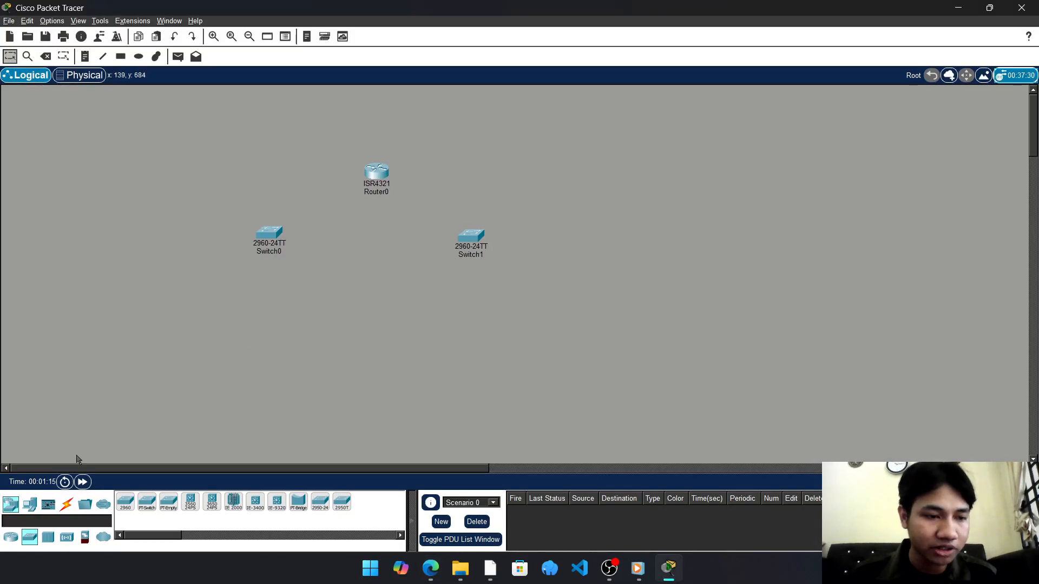
pyautogui.click(43, 505)
pyautogui.click(30, 505)
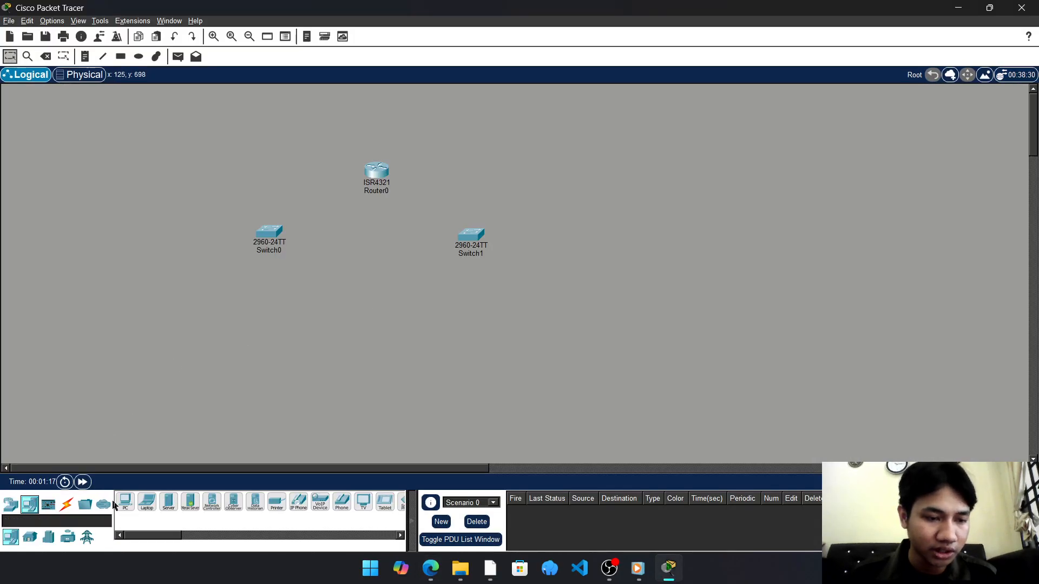
pyautogui.click(125, 502)
pyautogui.click(215, 291)
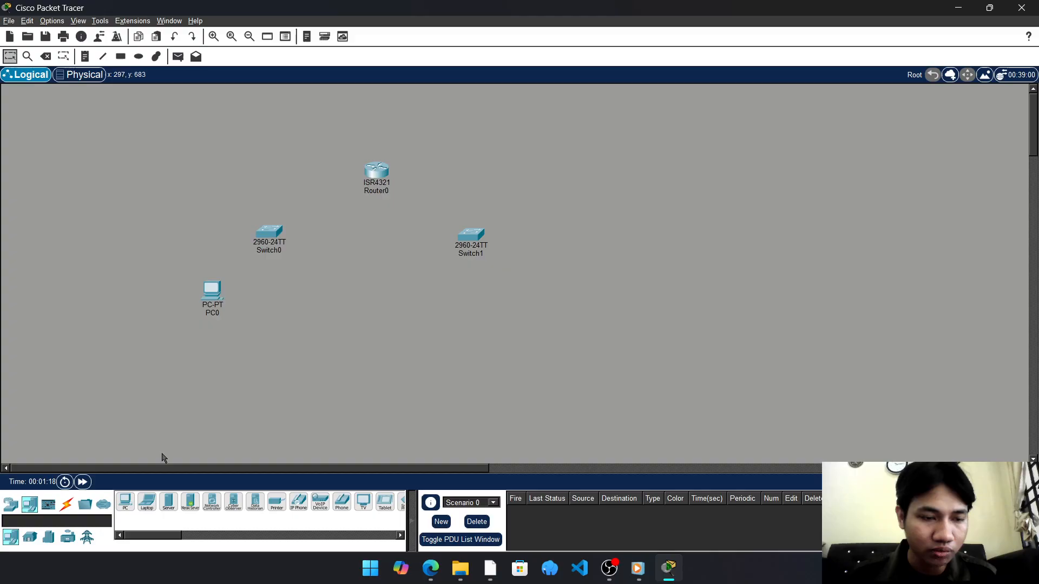
pyautogui.click(129, 504)
# Place one administrator PC and one server side by side below Switch1 for the server network
pyautogui.hotkey('alt', 'Tab')
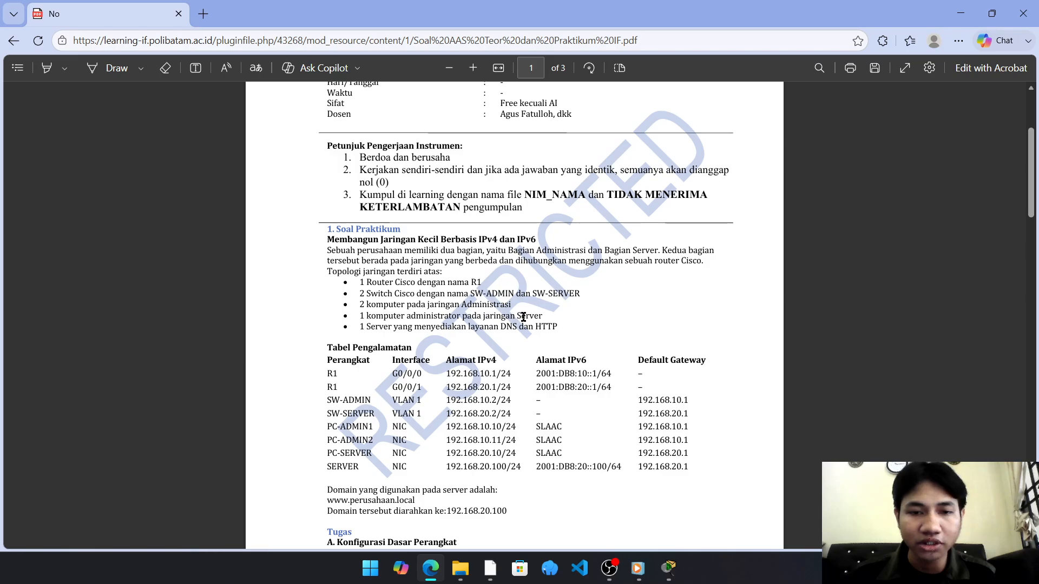
pyautogui.hotkey('alt', 'Tab')
pyautogui.click(125, 502)
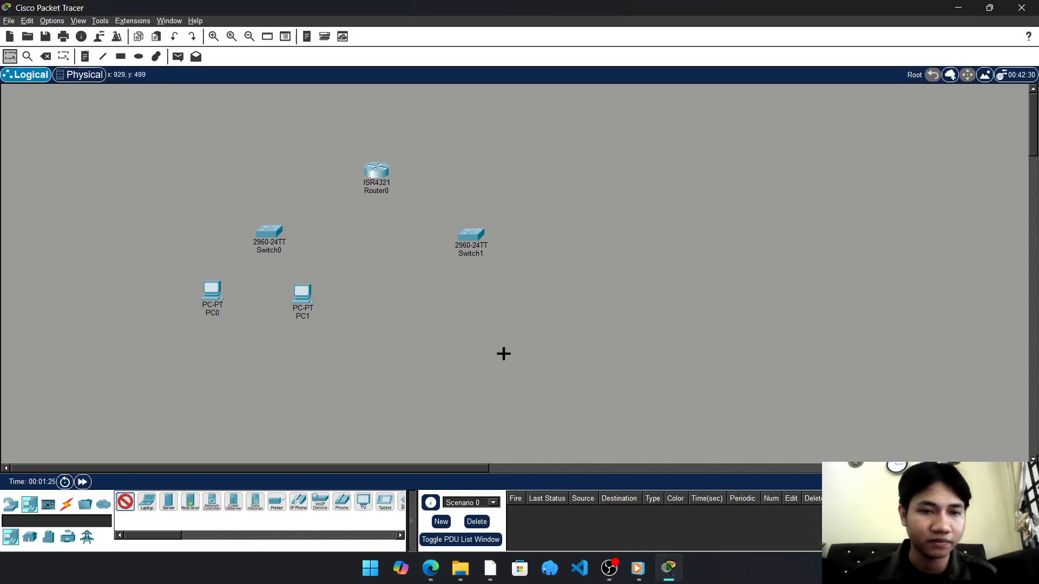
pyautogui.click(437, 285)
pyautogui.click(168, 503)
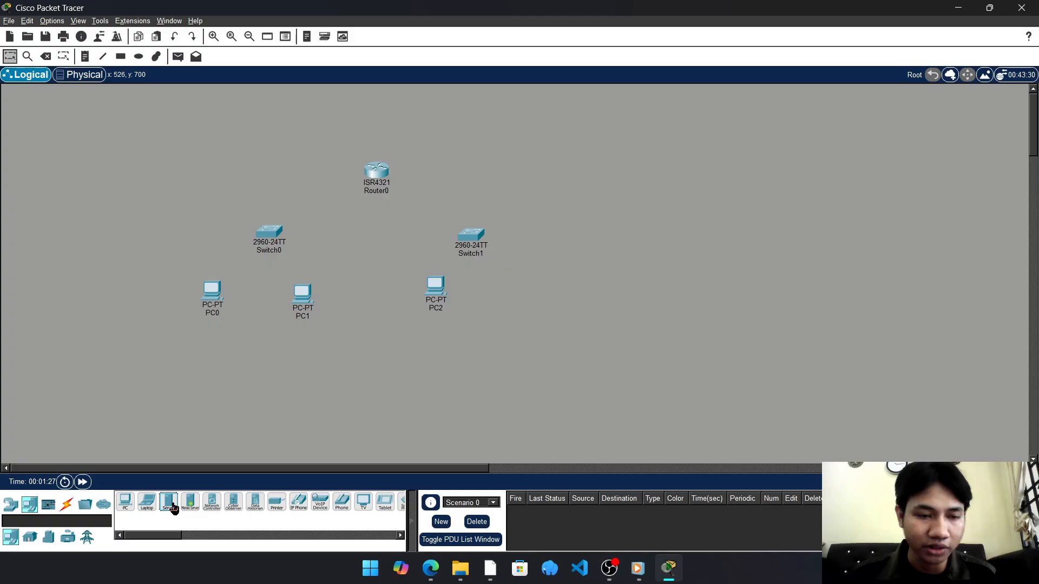
pyautogui.click(526, 298)
pyautogui.moveTo(436, 287); pyautogui.dragTo(432, 296)
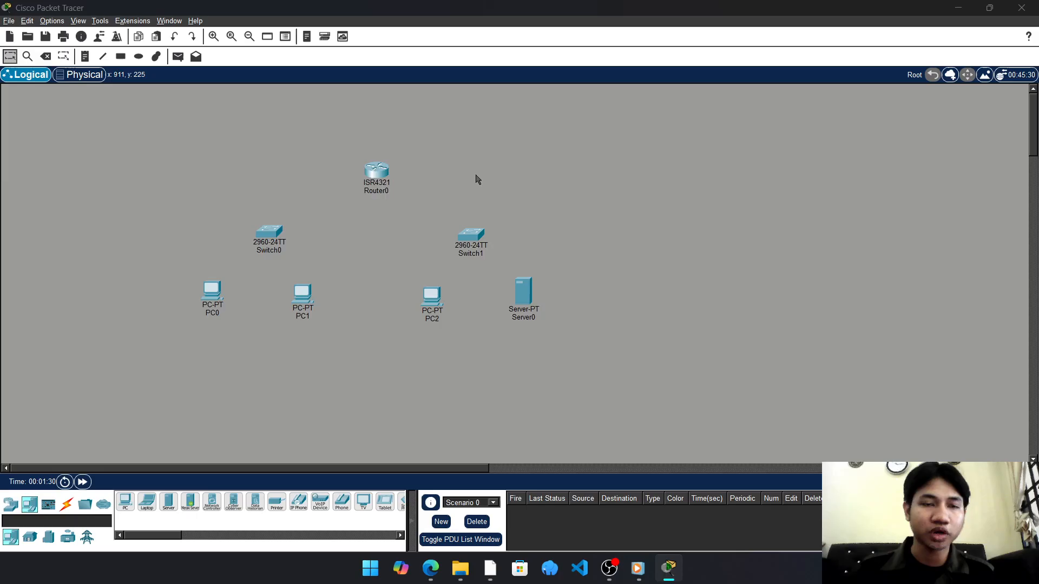
# Connect Router0's GigabitEthernet0/0/0 to Switch0's GigabitEthernet0/1 with a copper straight-through cable
pyautogui.hotkey('alt', 'Tab')
pyautogui.hotkey('alt', 'Tab')
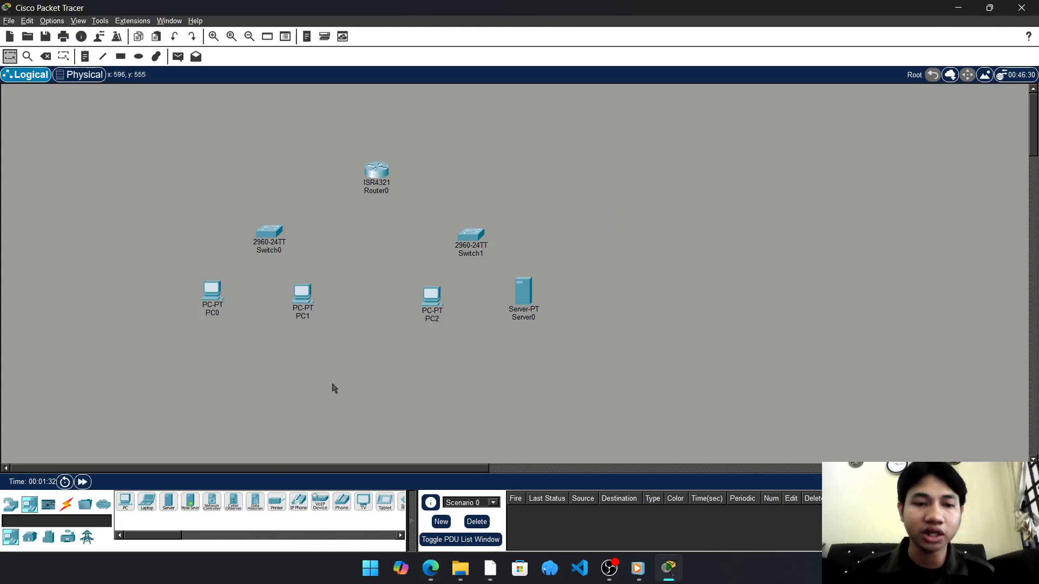
pyautogui.click(74, 504)
pyautogui.click(169, 502)
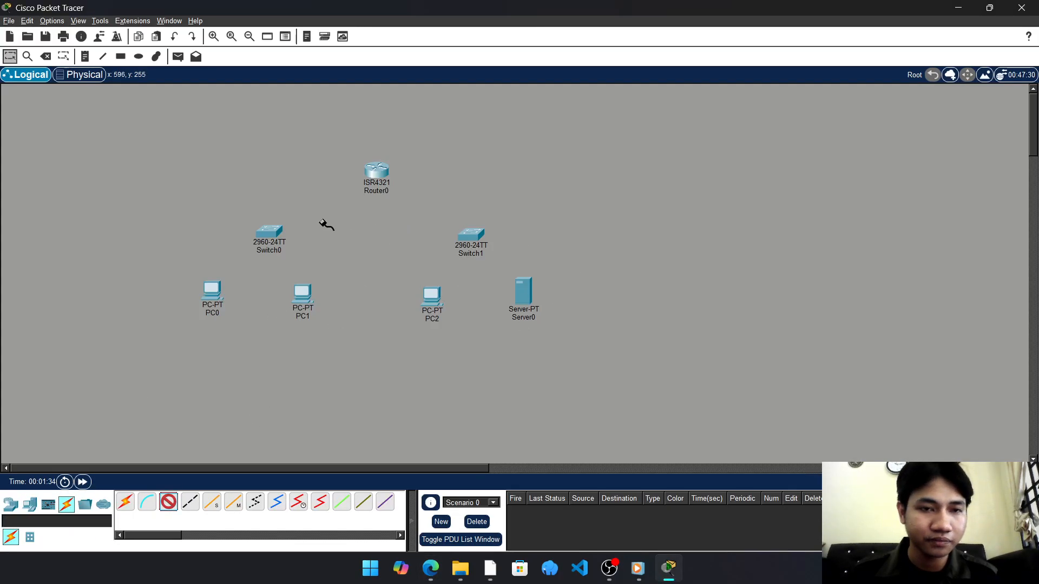
pyautogui.click(381, 182)
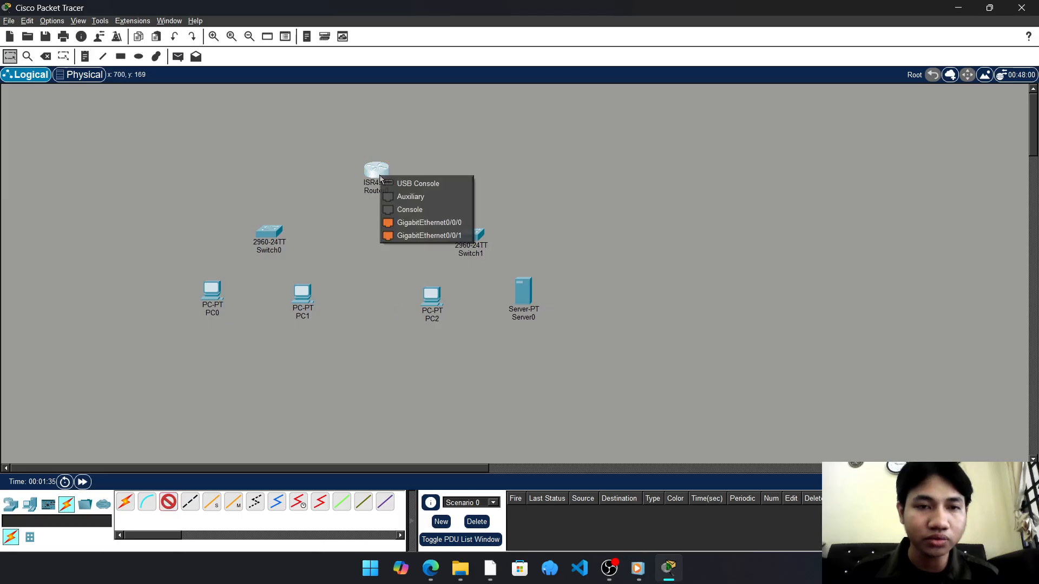
pyautogui.click(426, 222)
pyautogui.click(269, 232)
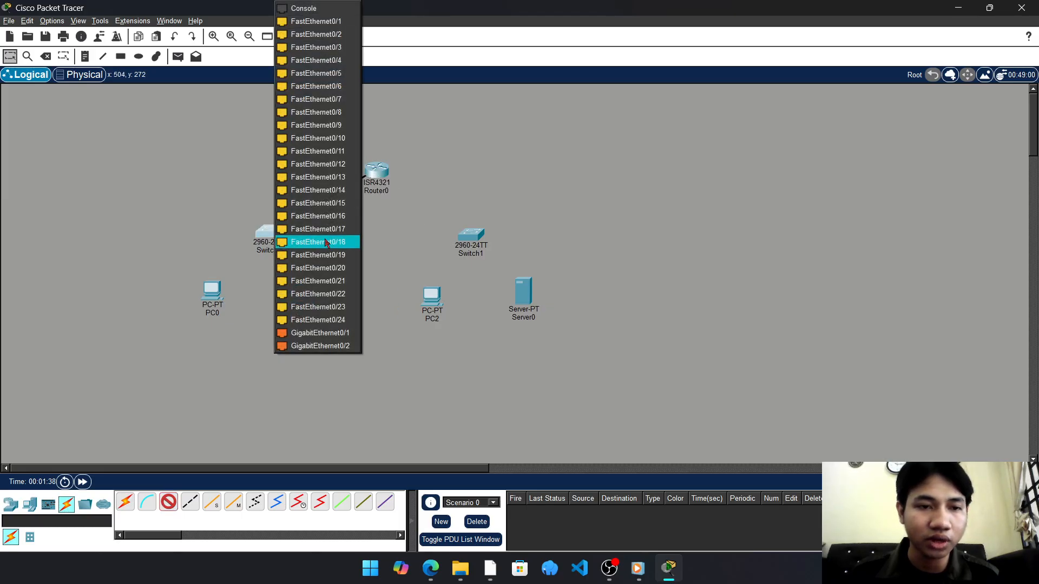
pyautogui.click(332, 333)
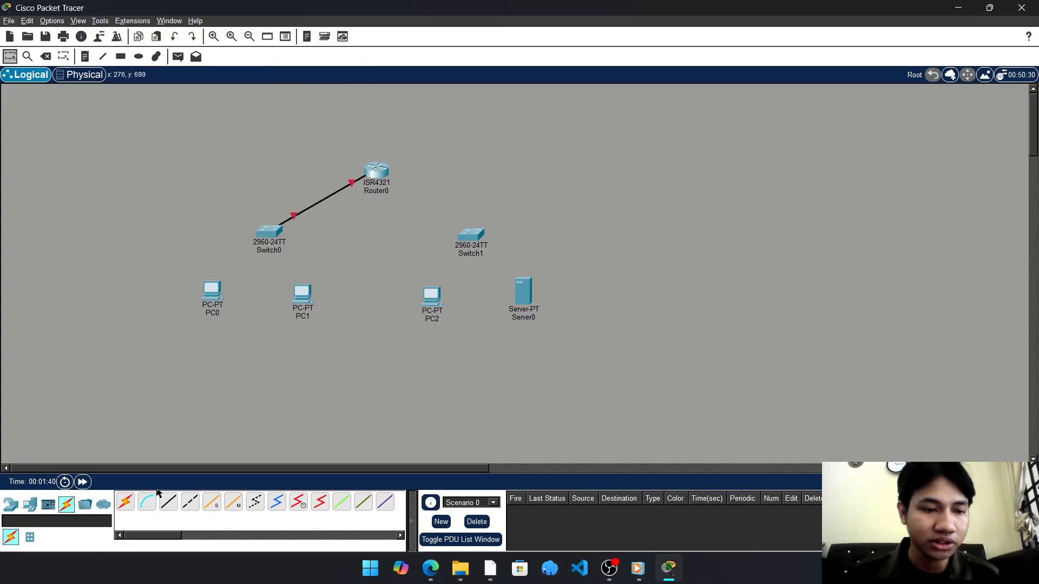
# Connect Router0's GigabitEthernet0/0/1 to Switch1's GigabitEthernet0/1 with a copper straight-through cable
pyautogui.click(169, 502)
pyautogui.click(377, 175)
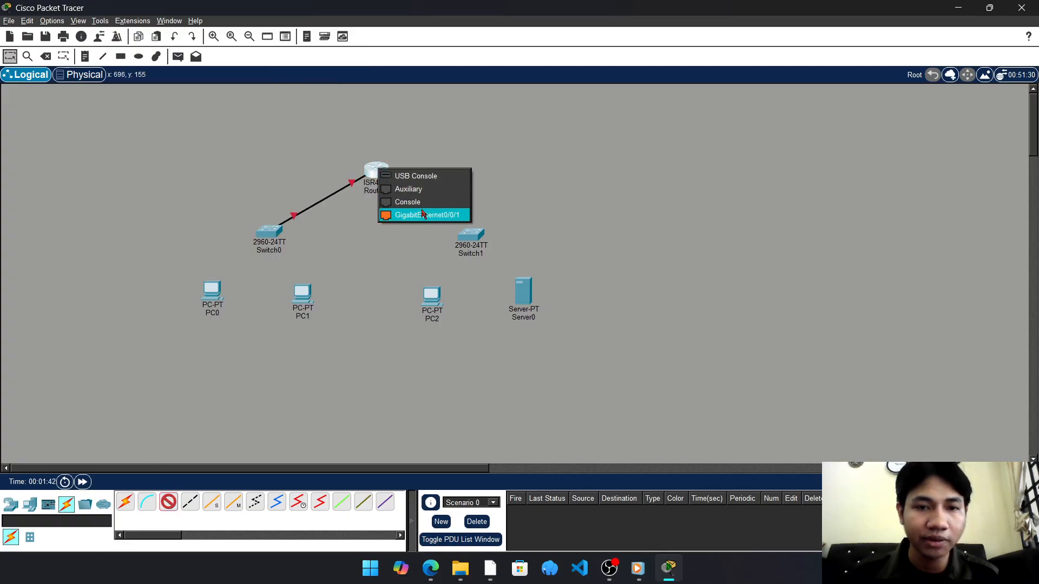
pyautogui.click(423, 215)
pyautogui.click(470, 234)
pyautogui.click(500, 332)
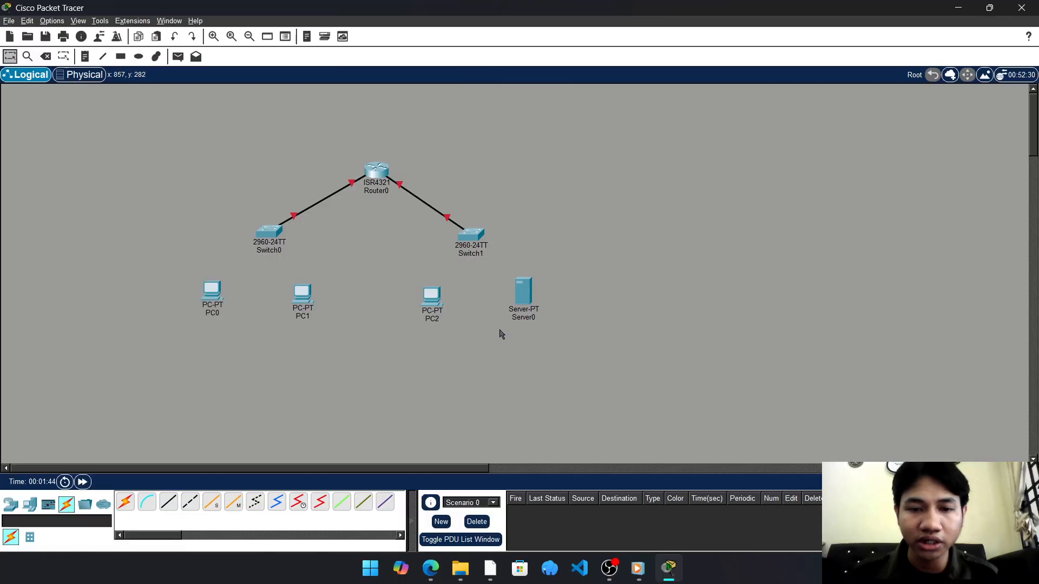
# Connect Switch0's FastEthernet0/1 to PC0's FastEthernet0 with a copper straight-through cable
pyautogui.click(148, 503)
pyautogui.click(278, 235)
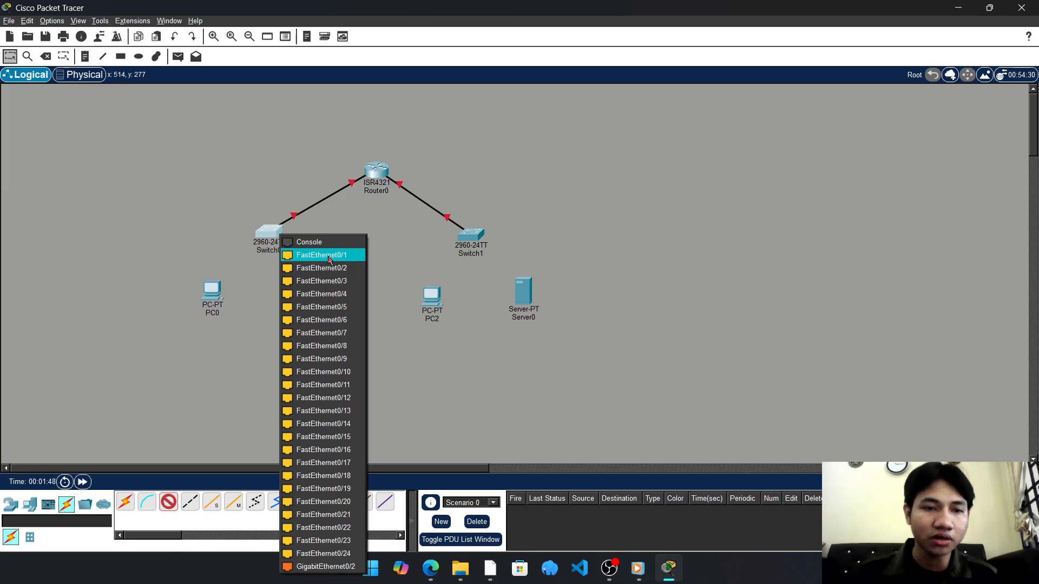
pyautogui.click(329, 255)
pyautogui.click(212, 291)
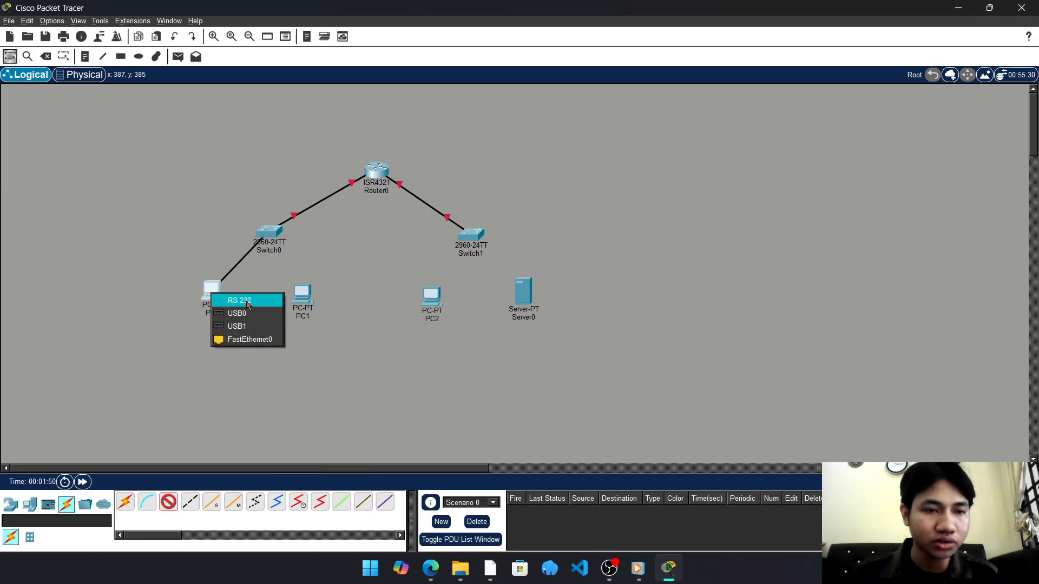
pyautogui.click(243, 340)
# Connect a free FastEthernet port on Switch0 to PC1's FastEthernet0 with a copper straight-through cable
pyautogui.click(169, 503)
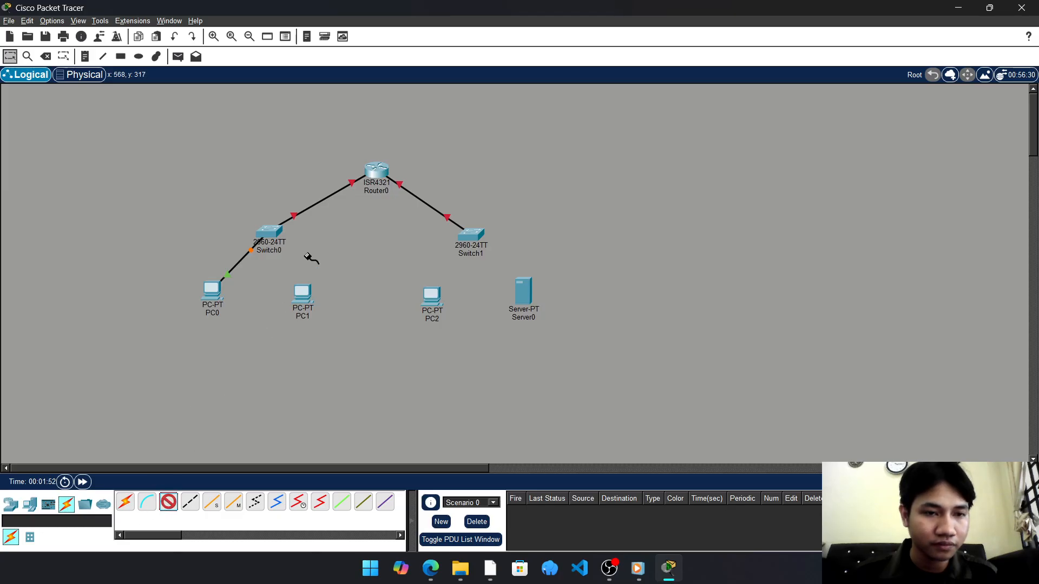
pyautogui.click(271, 231)
pyautogui.click(308, 252)
pyautogui.click(304, 295)
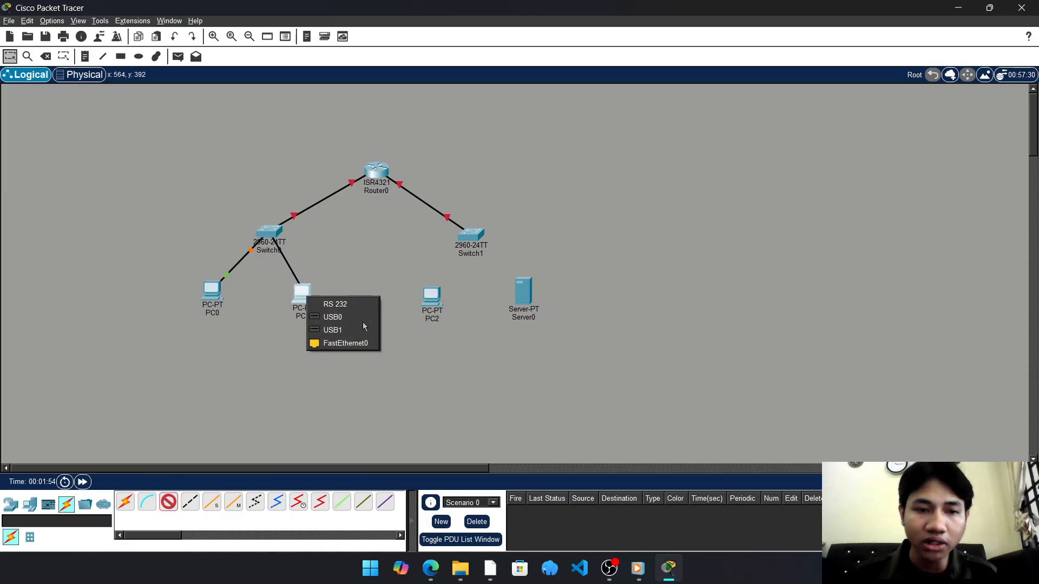
pyautogui.click(346, 342)
# Connect Switch1's FastEthernet0/1 to PC2's FastEthernet0 with a copper straight-through cable
pyautogui.click(168, 502)
pyautogui.click(470, 235)
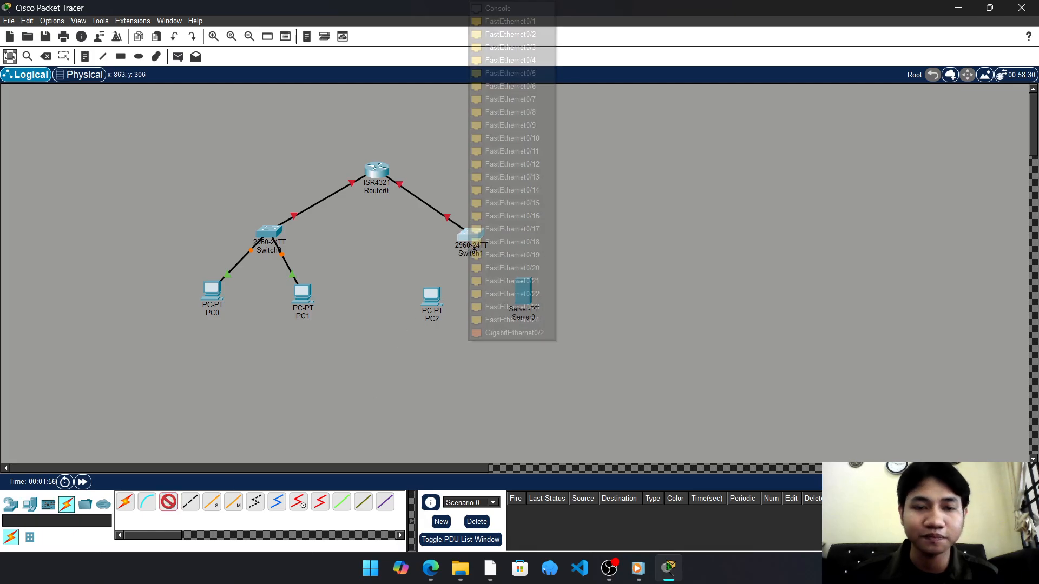
pyautogui.click(540, 26)
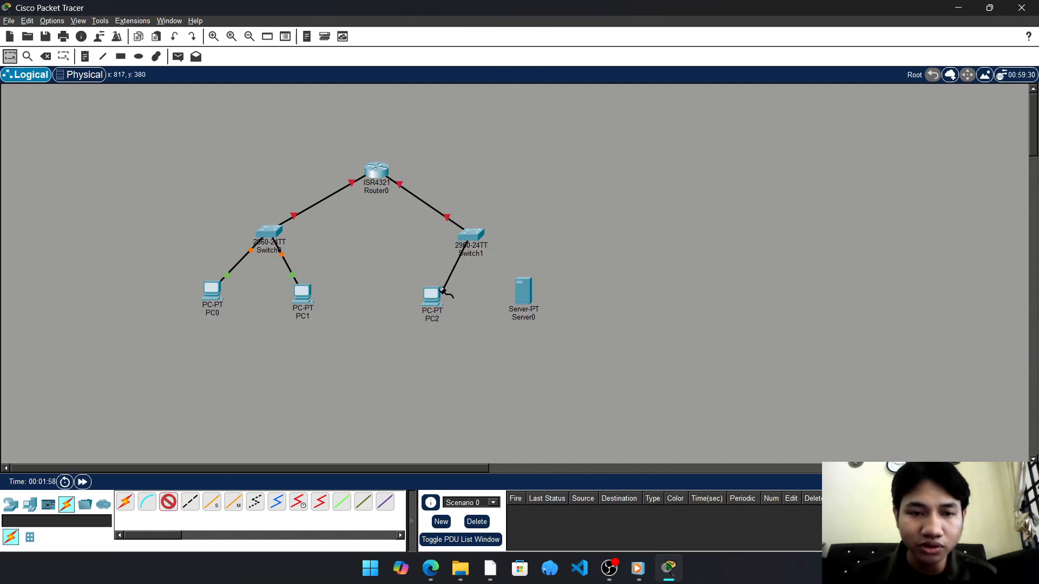
pyautogui.click(436, 295)
pyautogui.click(469, 339)
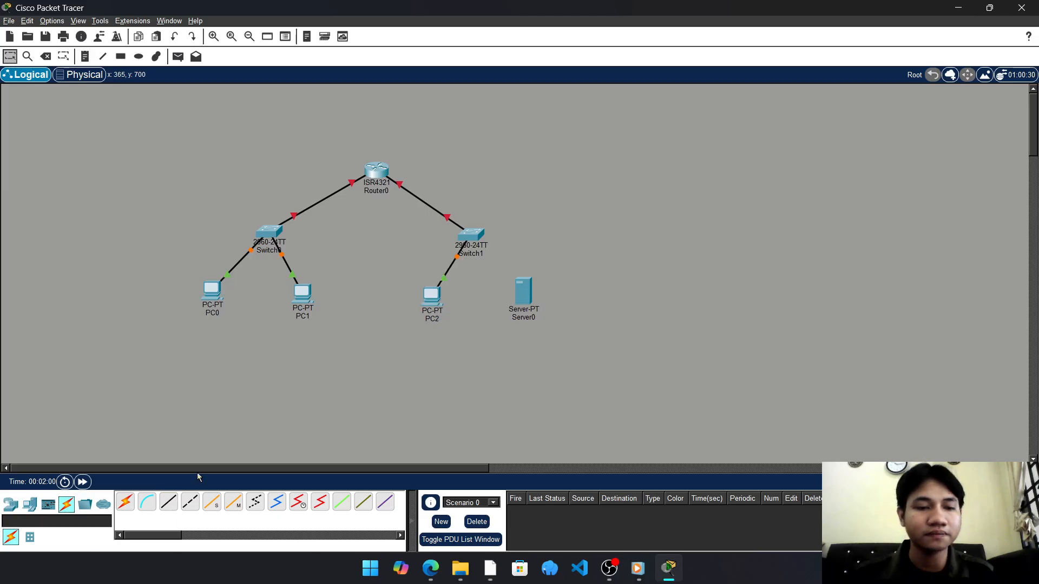
# Connect a free port on Switch1 to Server0's FastEthernet0 with a copper straight-through cable
pyautogui.click(166, 508)
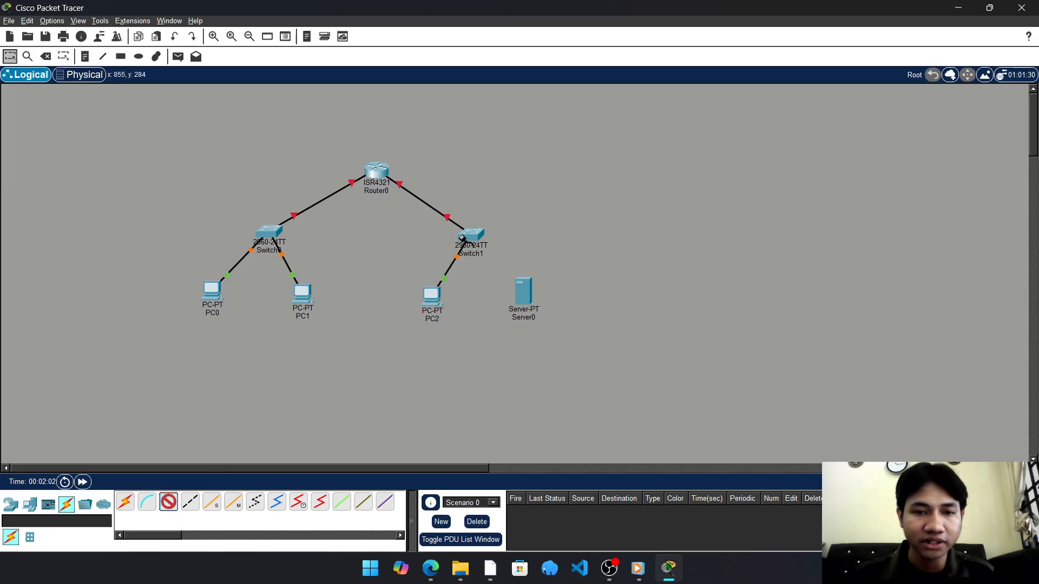
pyautogui.click(471, 234)
pyautogui.click(506, 267)
pyautogui.click(522, 289)
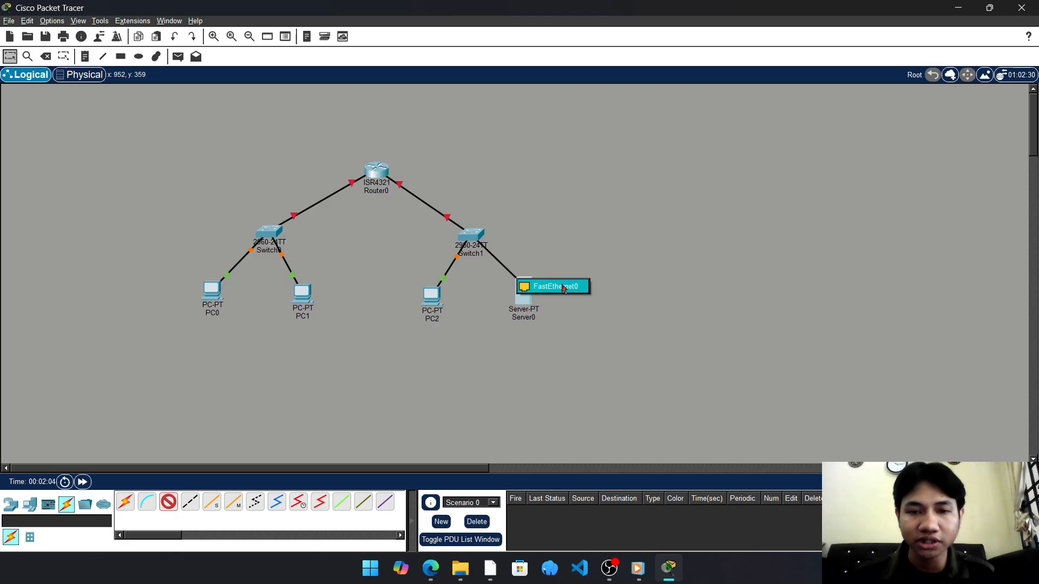
pyautogui.click(562, 286)
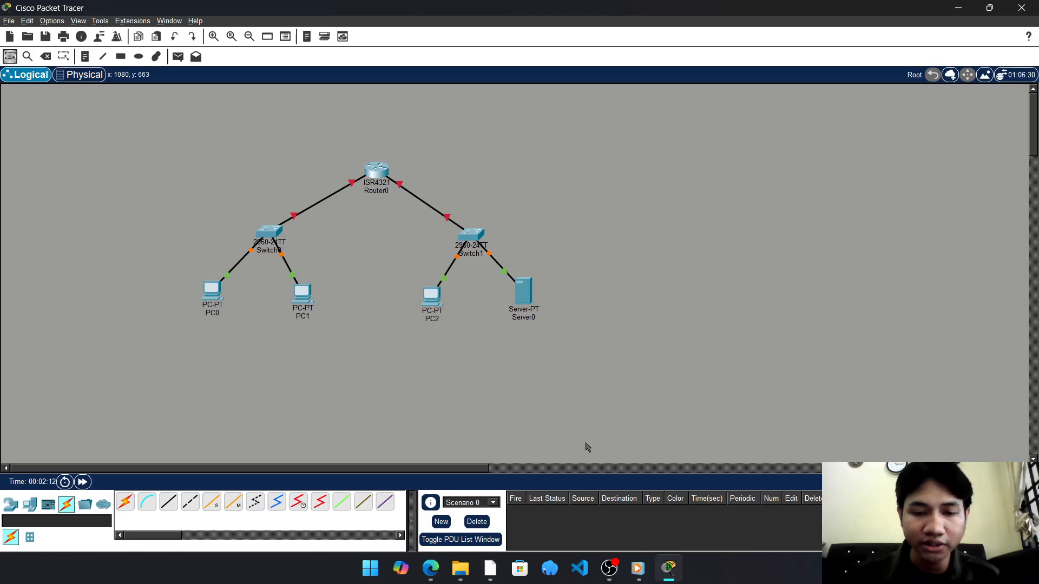
# Switch to the assignment PDF in the browser and read the basic configuration tasks for router R1 in section A
pyautogui.hotkey('alt', 'Tab')
pyautogui.scroll(-7, 605, 203)
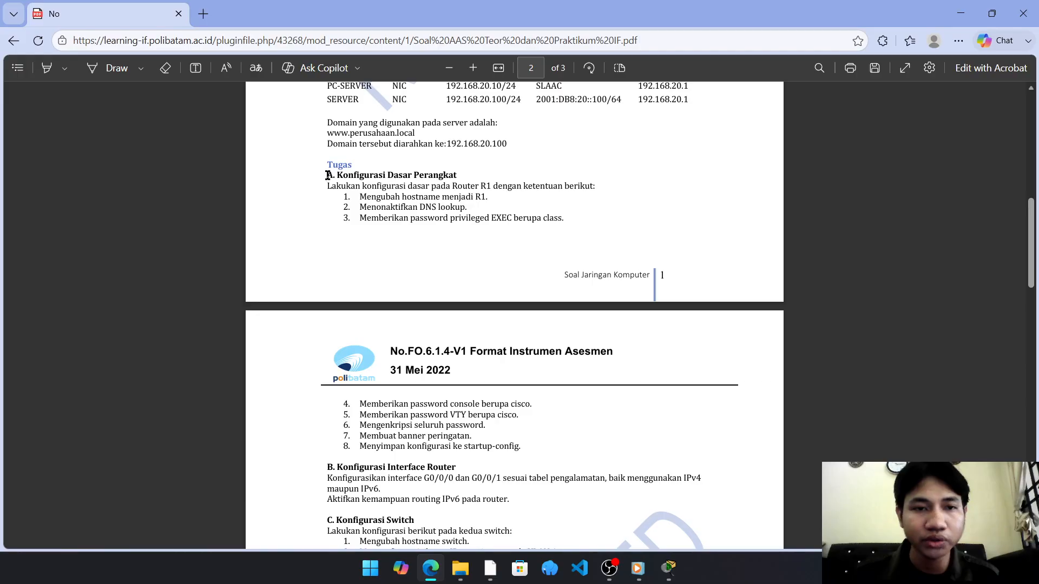
pyautogui.moveTo(1032, 246); pyautogui.dragTo(1034, 250)
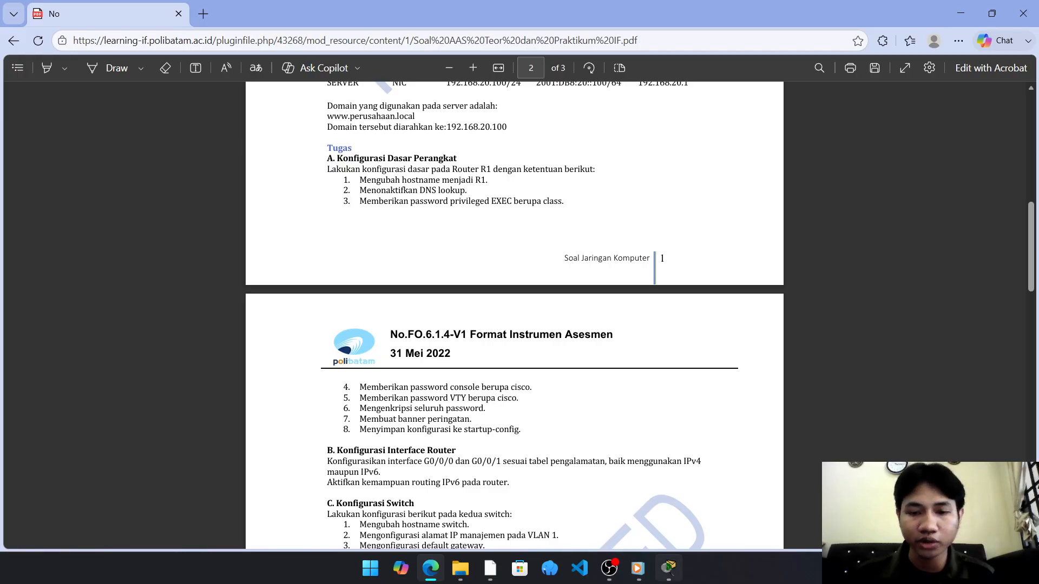
# Switch to Cisco Packet Tracer, open Router0's command line and decline the initial configuration dialog with "no"
pyautogui.click(671, 582)
pyautogui.click(373, 174)
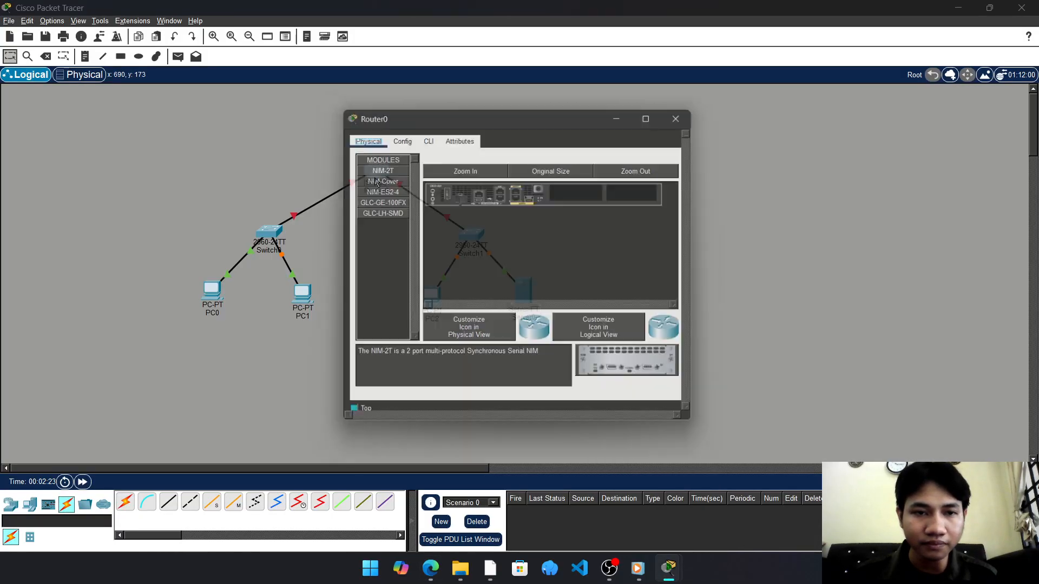
pyautogui.click(428, 135)
pyautogui.moveTo(467, 116); pyautogui.dragTo(580, 107)
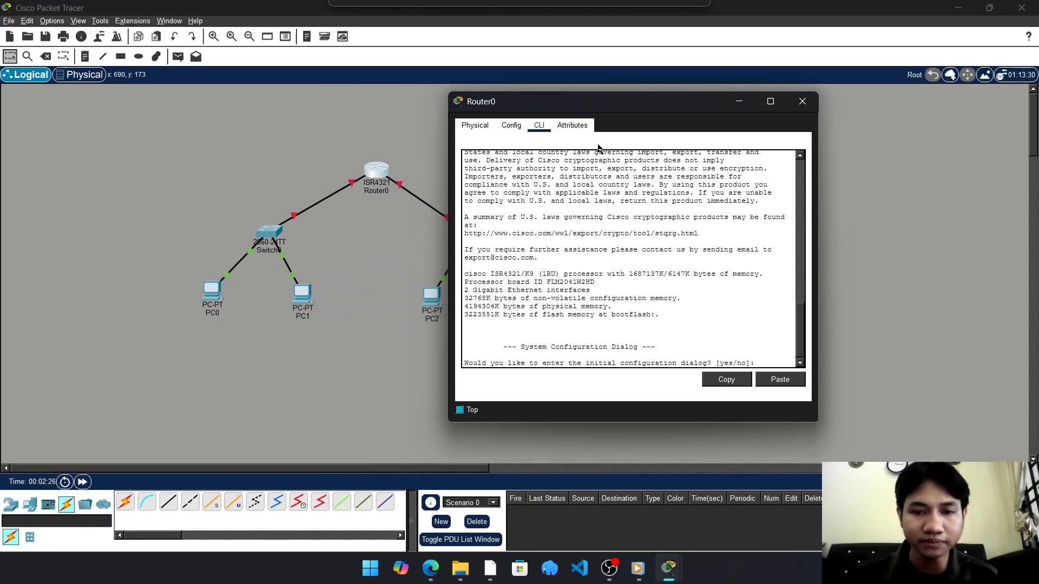
pyautogui.write('no')
pyautogui.press('Return')
pyautogui.press('Return')
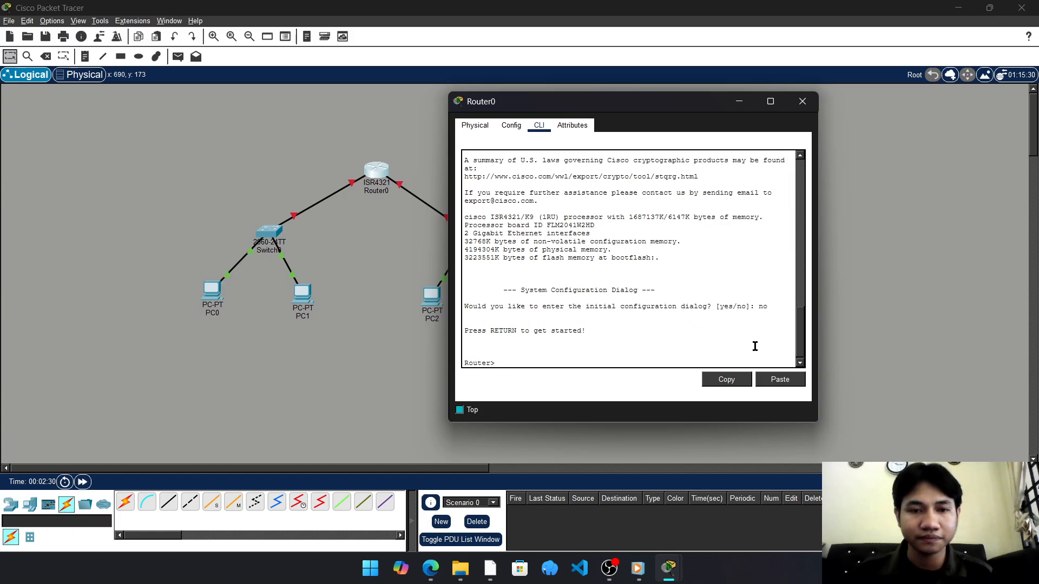
# Show Router0's command-line window over the assignment PDF, positioned so the task list stays readable beside it
pyautogui.hotkey('alt', 'Tab')
pyautogui.hotkey('alt', 'Tab')
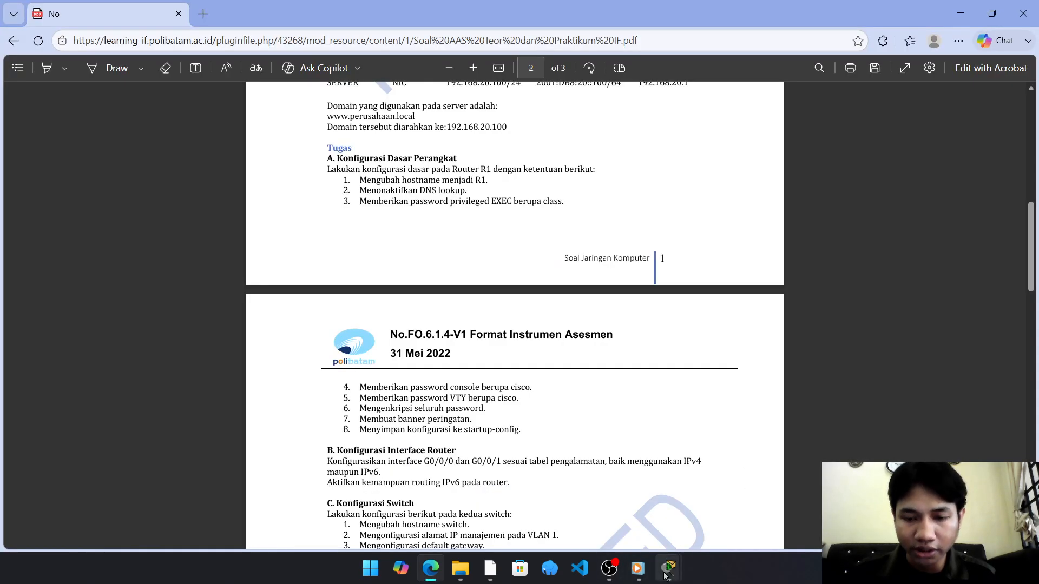
pyautogui.moveTo(666, 575)
pyautogui.click(747, 503)
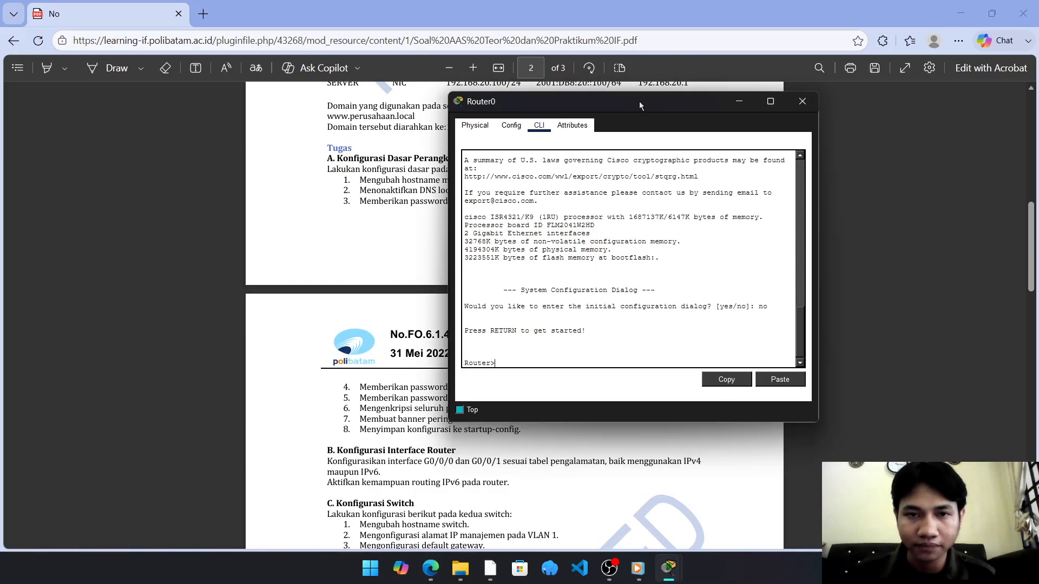
pyautogui.moveTo(638, 101); pyautogui.dragTo(781, 121)
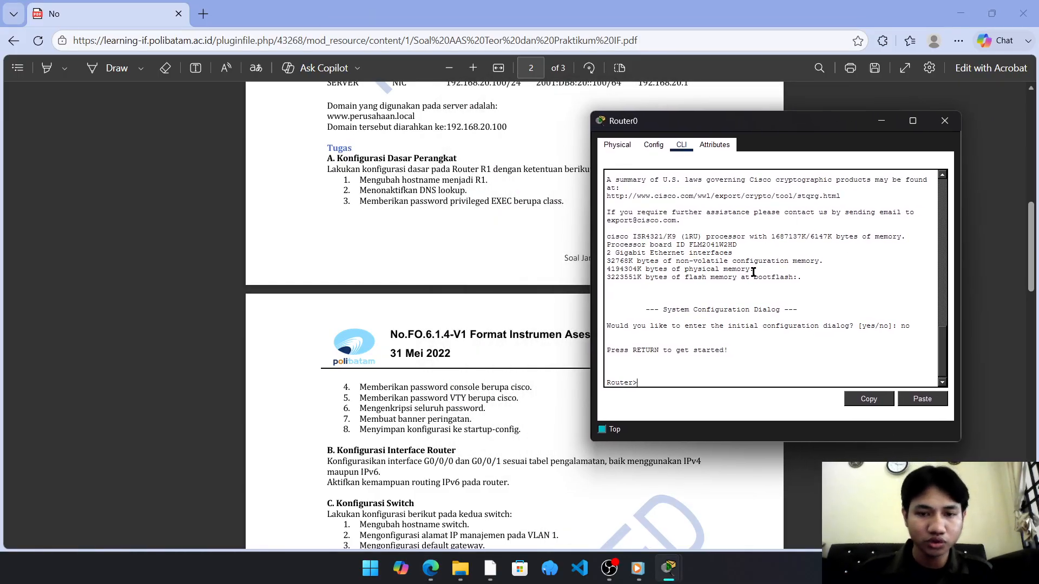
# Enter privileged EXEC and global configuration mode on Router0 and set its hostname to R1
pyautogui.write('enable')
pyautogui.press('Return')
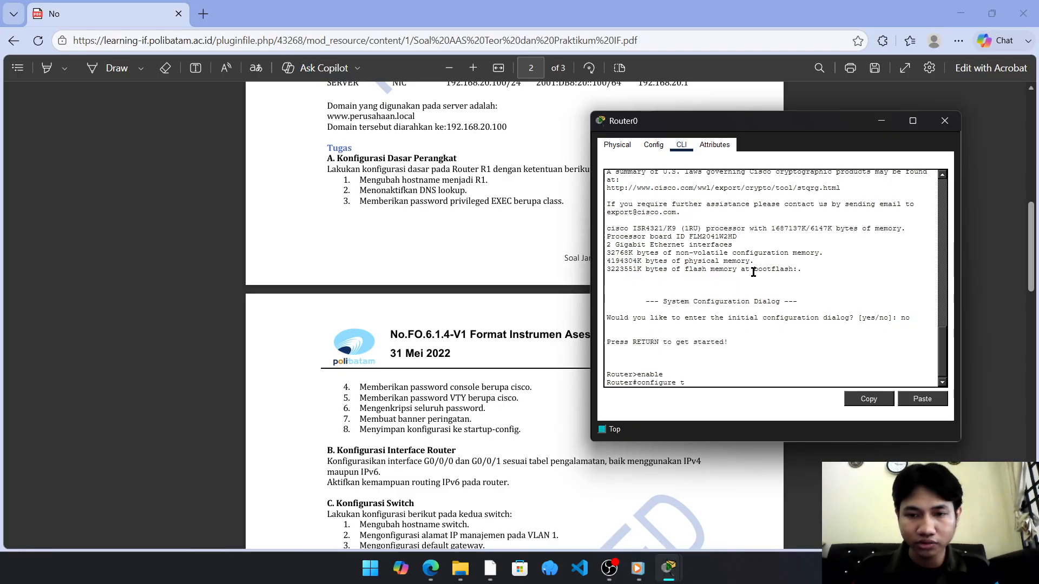
pyautogui.write('configure terminal')
pyautogui.press('Return')
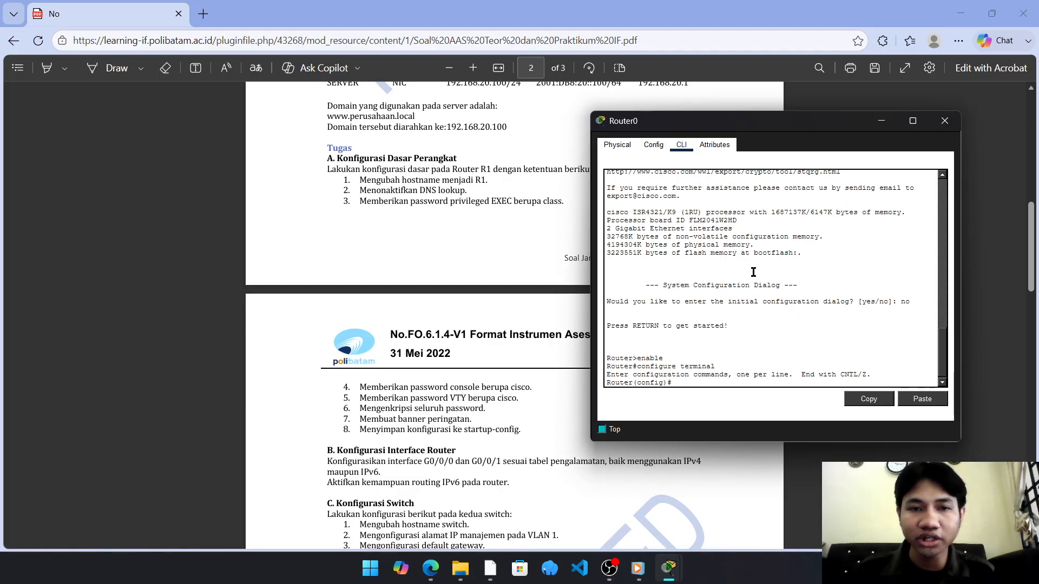
pyautogui.write('hostname ')
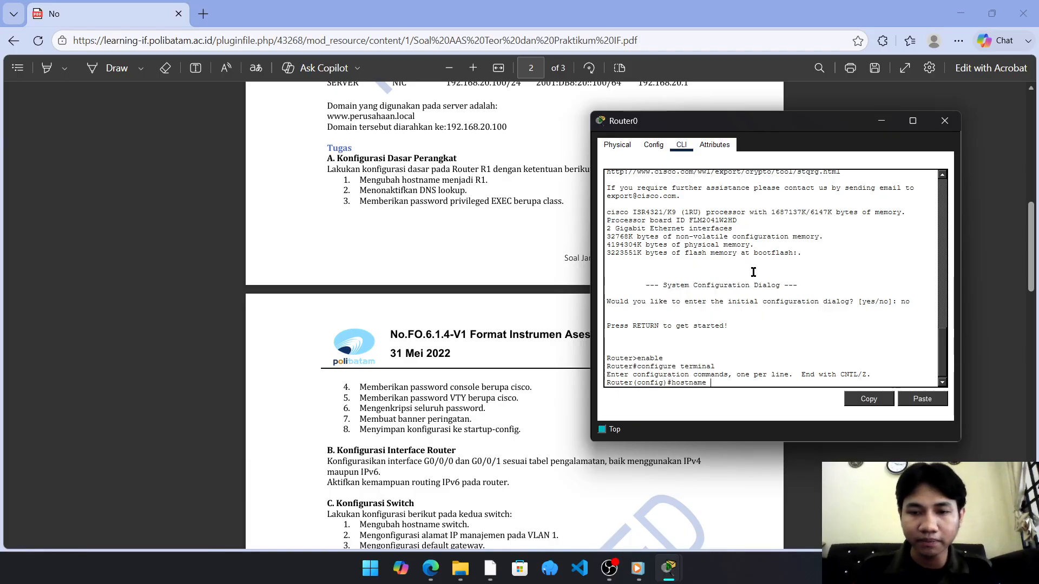
pyautogui.write('R1')
pyautogui.press('Return')
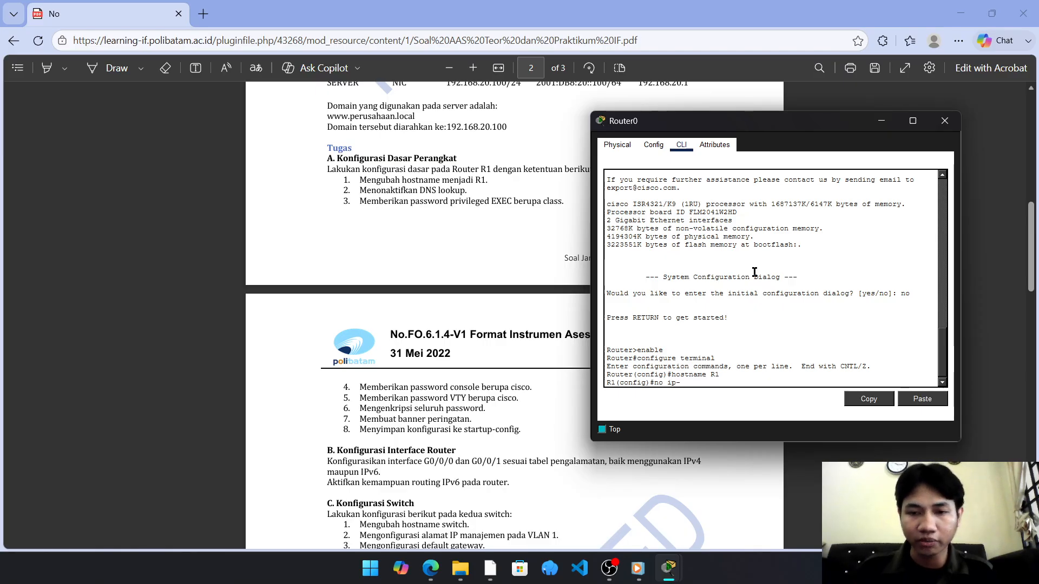
# Disable DNS lookup on R1 with the command "no ip domain-lookup"
pyautogui.write('-lo')
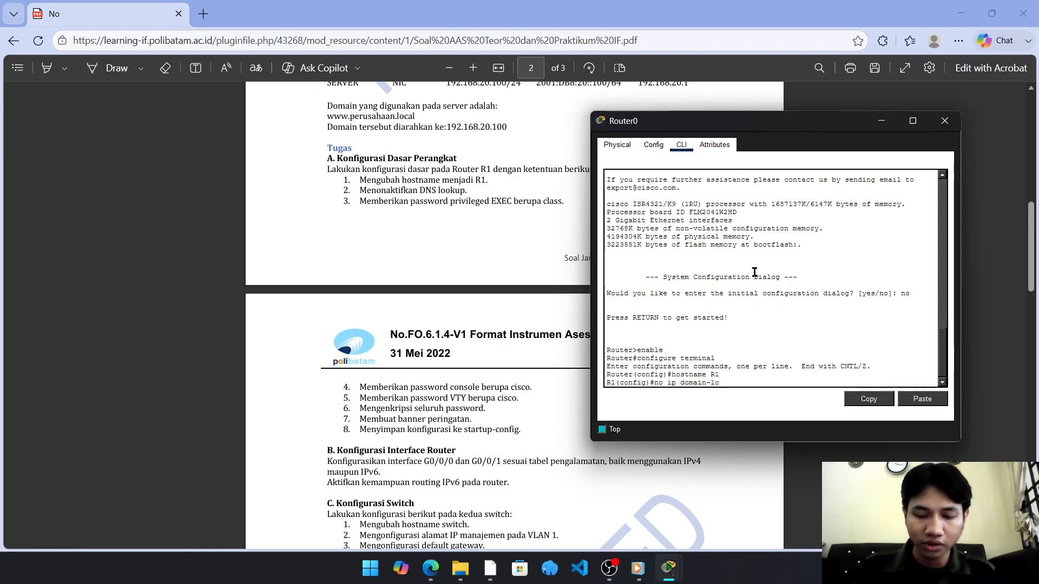
pyautogui.write('okup')
pyautogui.press('Return')
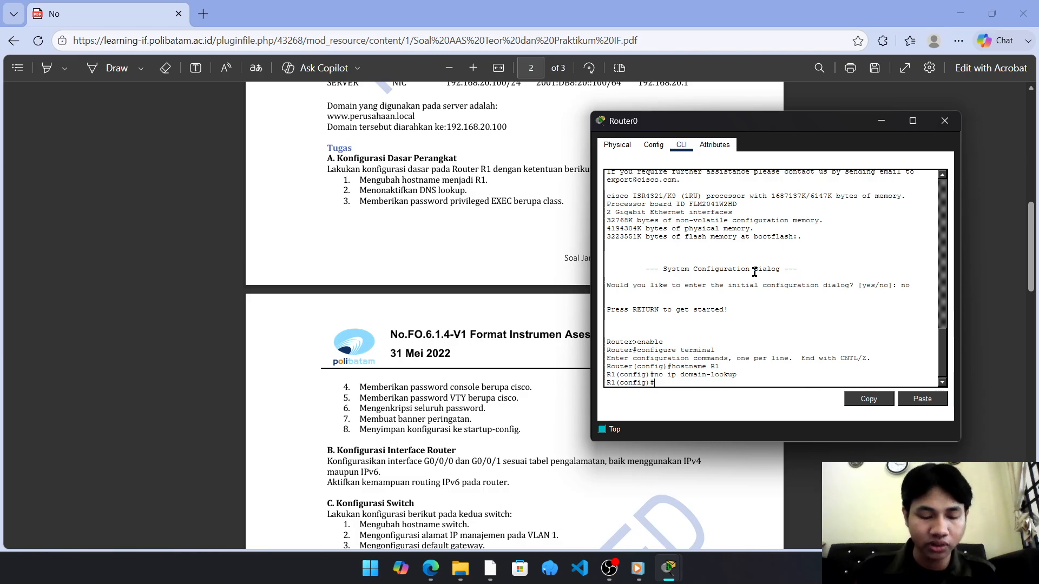
# Set R1's privileged EXEC password as an enable secret, using the password given in the assignment
pyautogui.write('enable se')
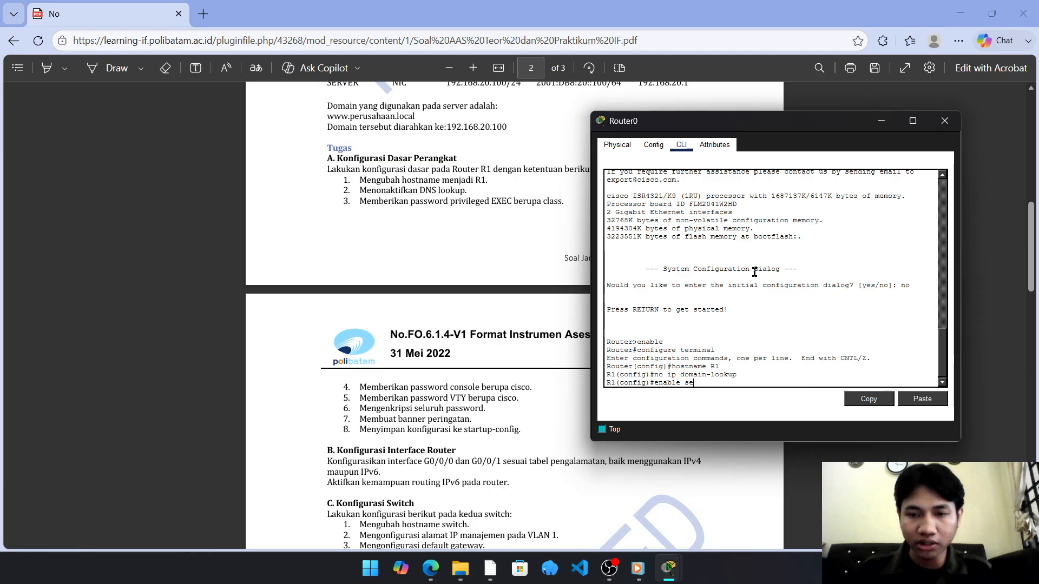
pyautogui.write('cret class')
pyautogui.press('Return')
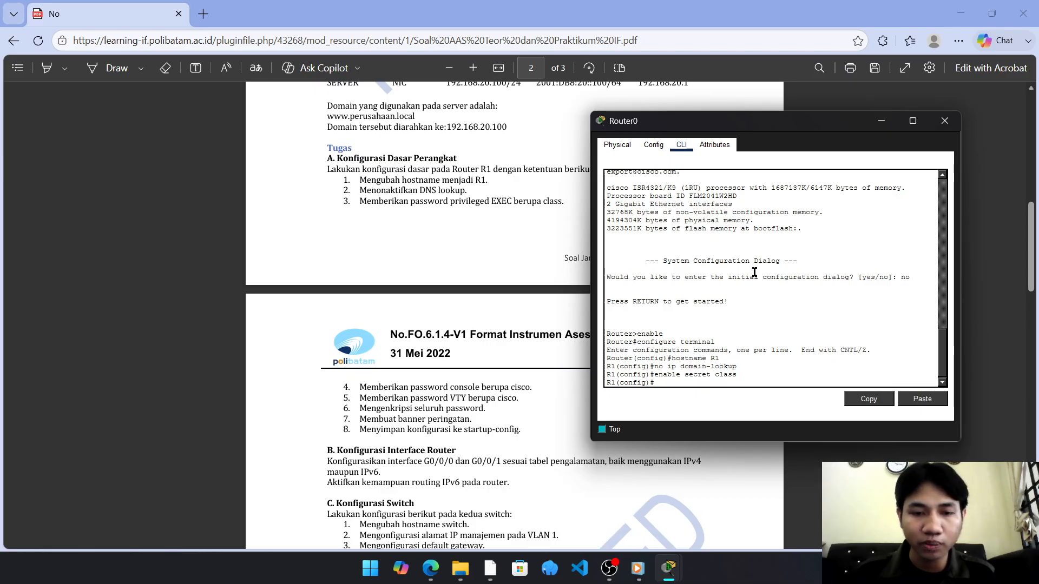
# Configure R1's console line 0 with the assigned console password, enable login and return to global configuration mode
pyautogui.write('co')
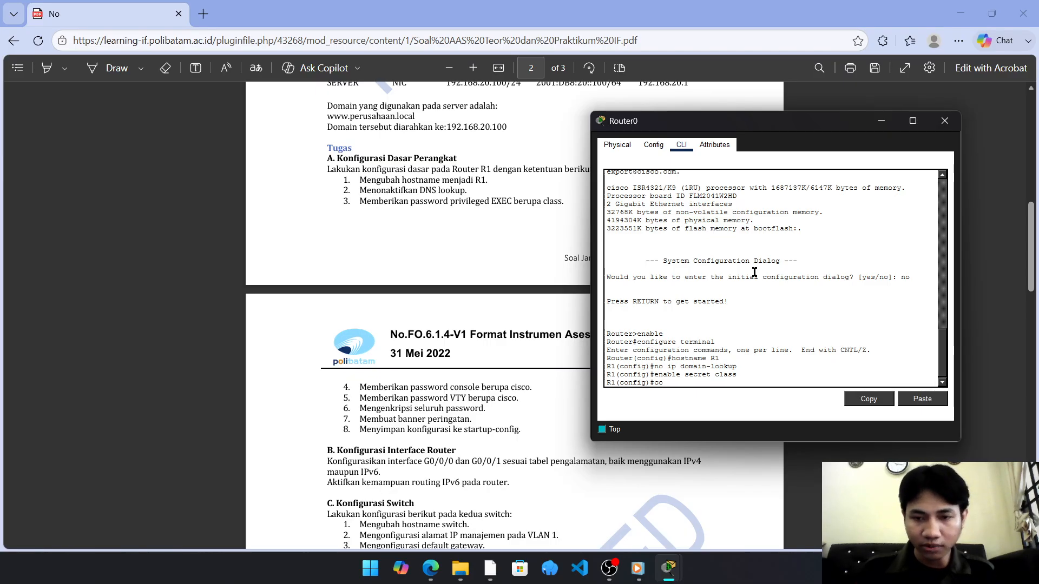
pyautogui.press('BackSpace')
pyautogui.press('BackSpace')
pyautogui.write('line conso')
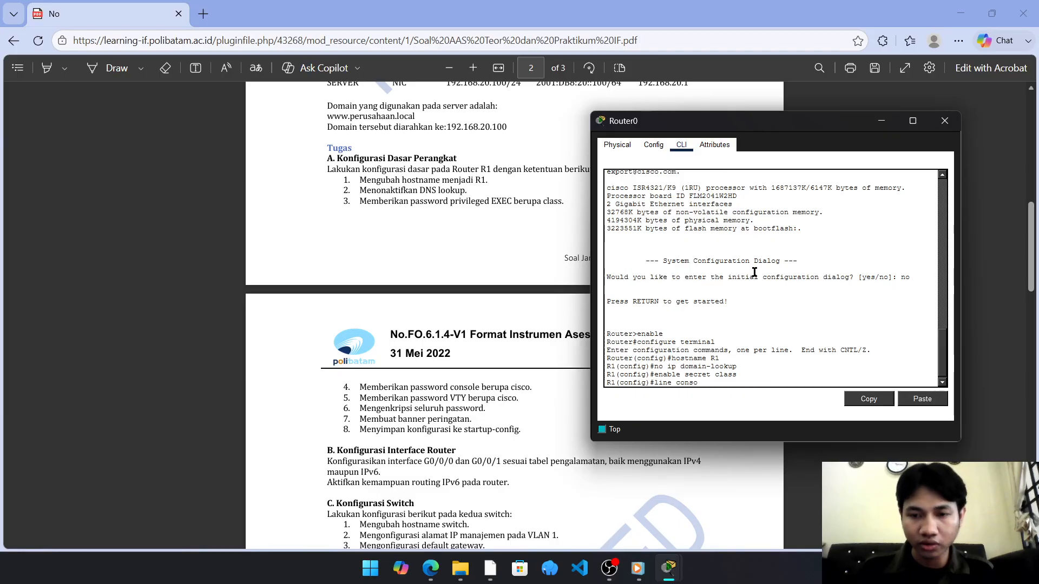
pyautogui.write('l 0')
pyautogui.press('Return')
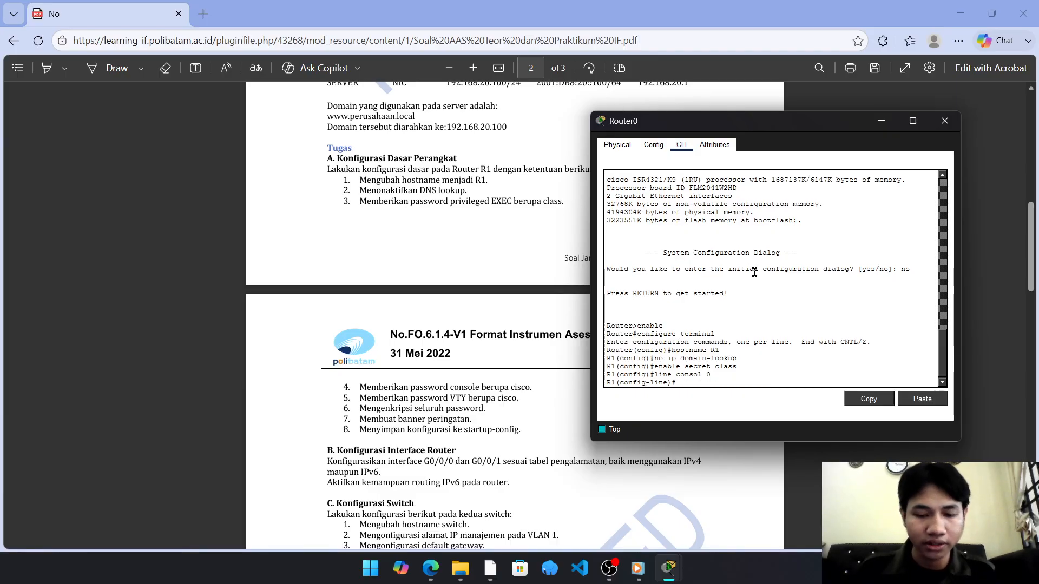
pyautogui.write('password ciso')
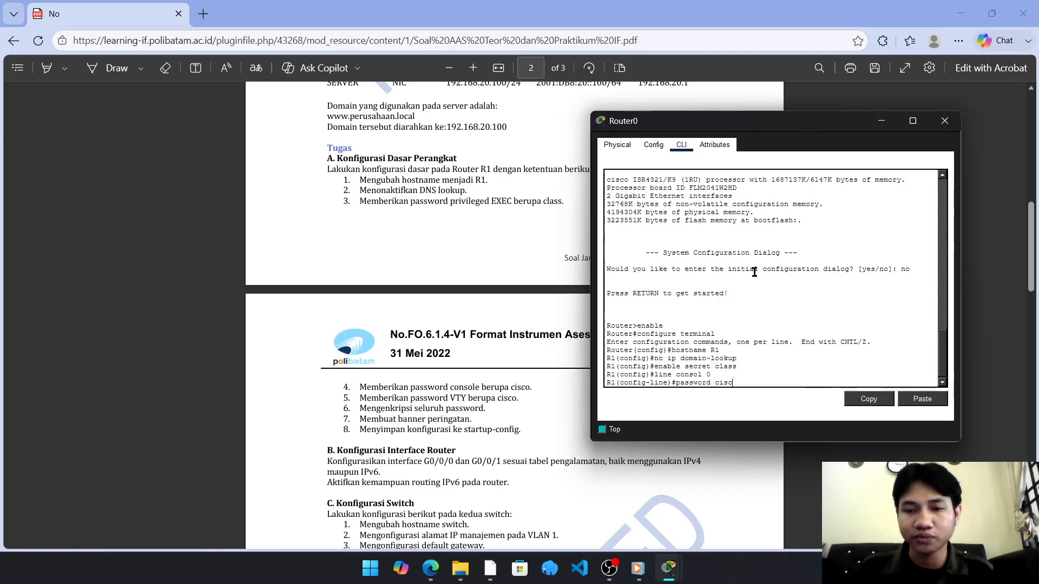
pyautogui.write('o')
pyautogui.press('Return')
pyautogui.write('login')
pyautogui.press('Return')
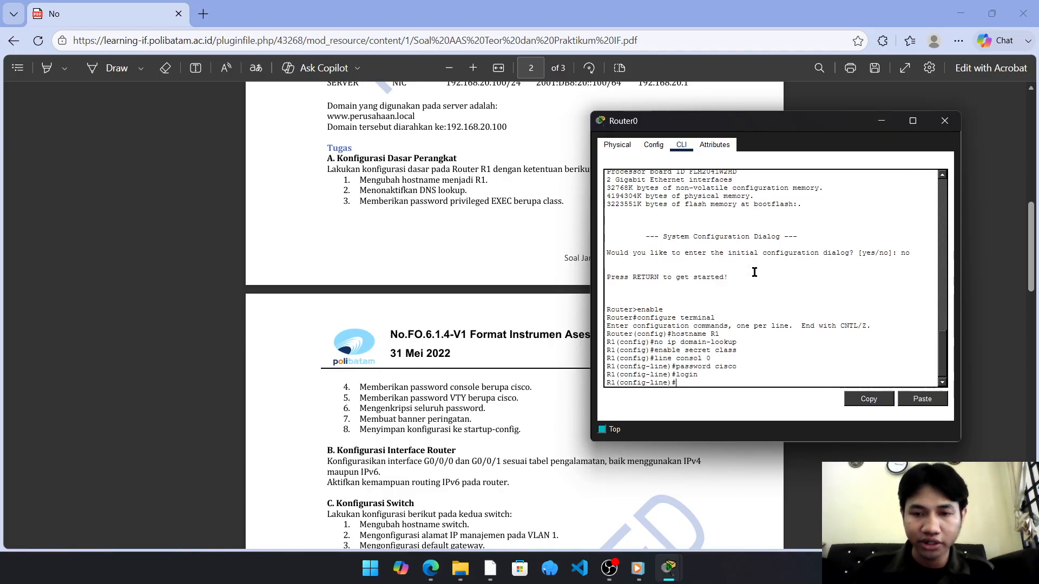
pyautogui.write('exit')
pyautogui.press('Return')
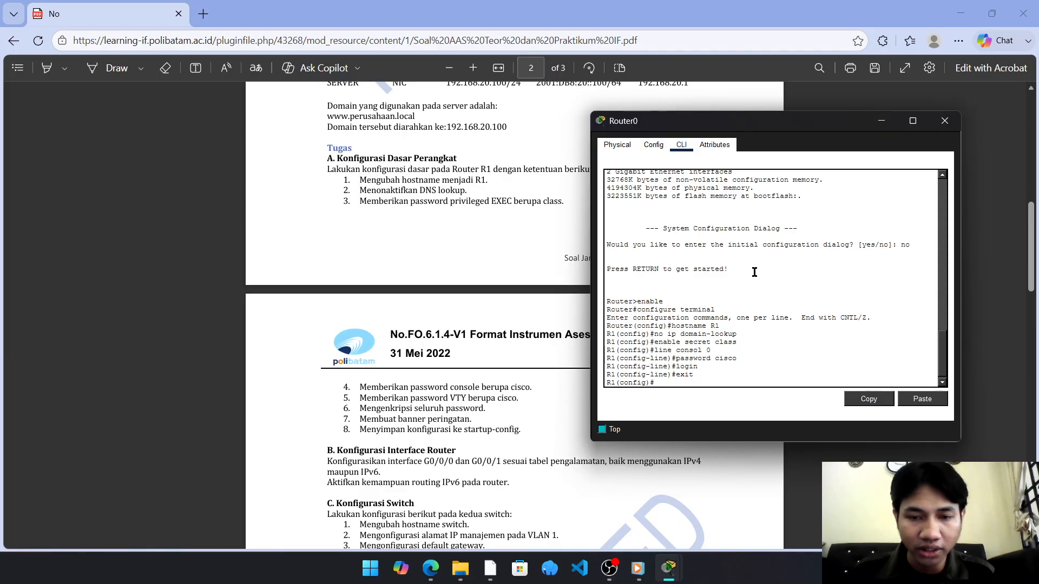
# Configure R1's VTY lines 0 4 with the assigned VTY password, enable login and return to global configuration mode
pyautogui.write('line vty 0 4')
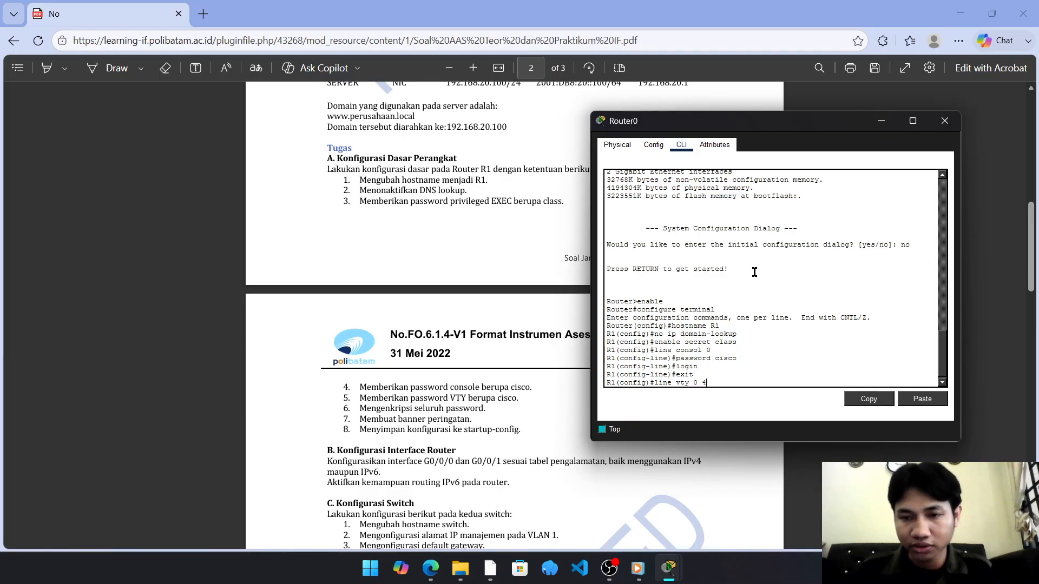
pyautogui.press('Return')
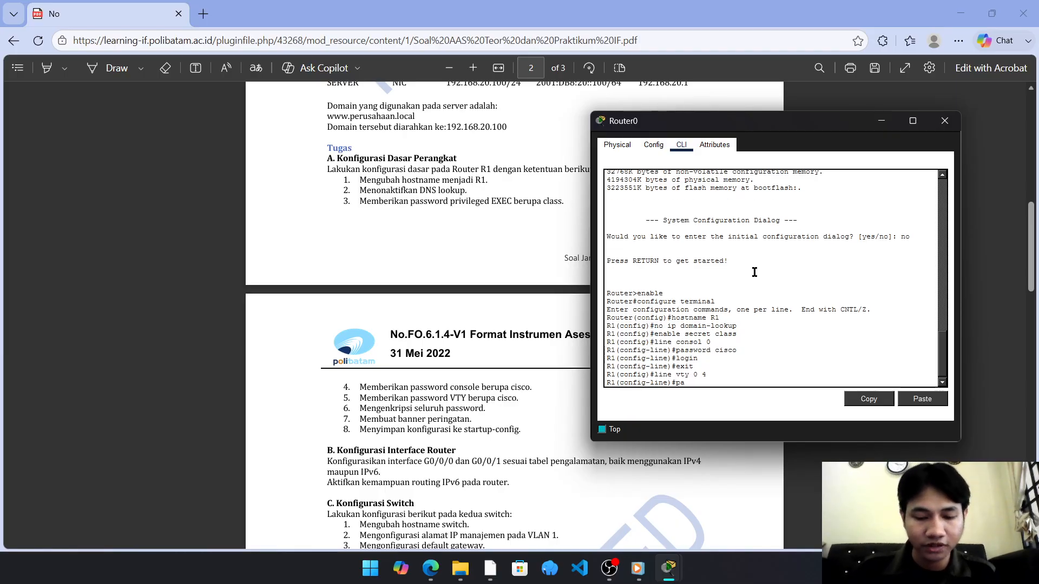
pyautogui.write('password cisco')
pyautogui.press('Return')
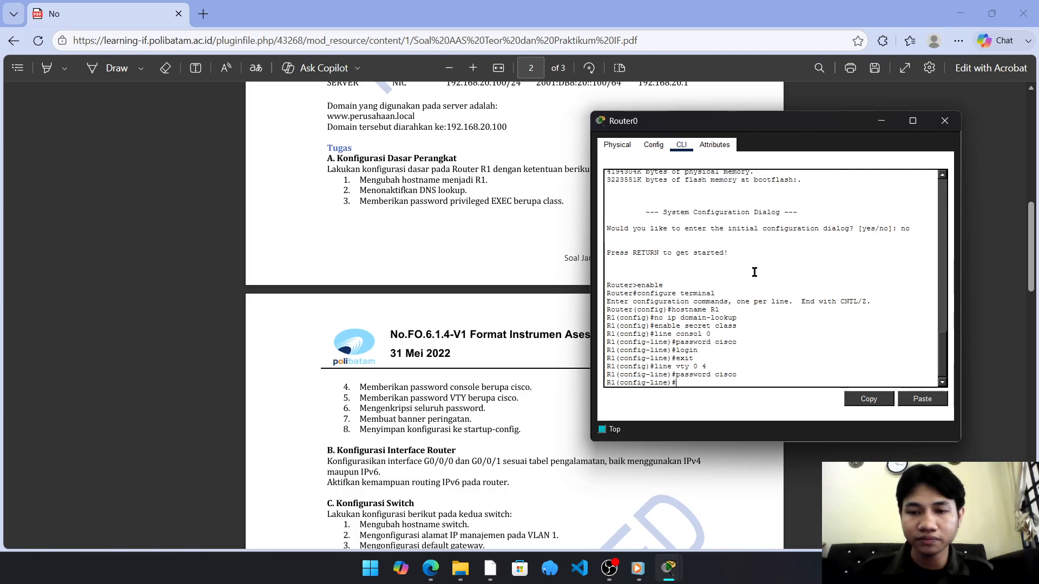
pyautogui.write('login')
pyautogui.press('Return')
pyautogui.write('exit')
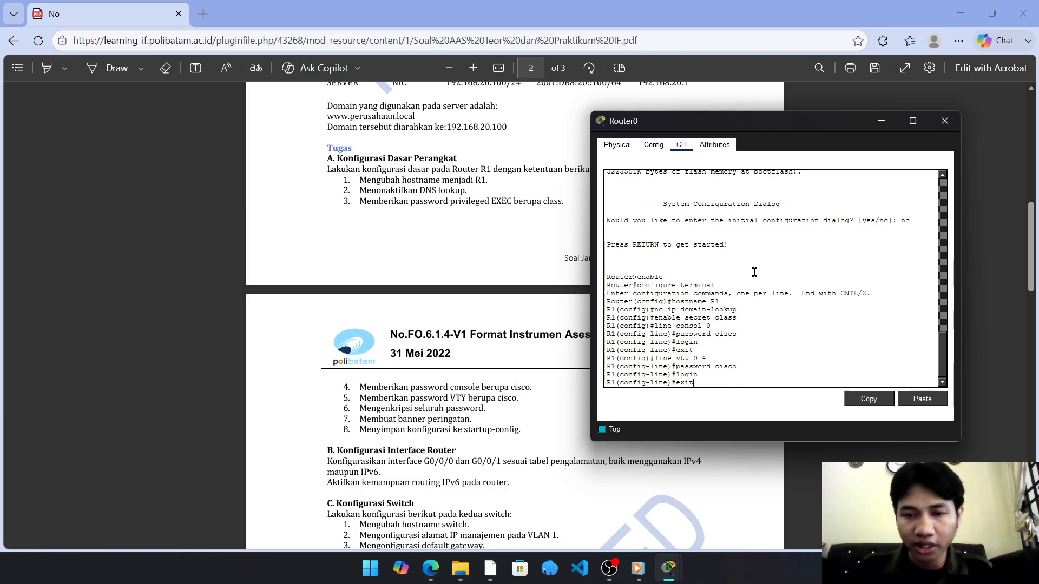
pyautogui.press('Return')
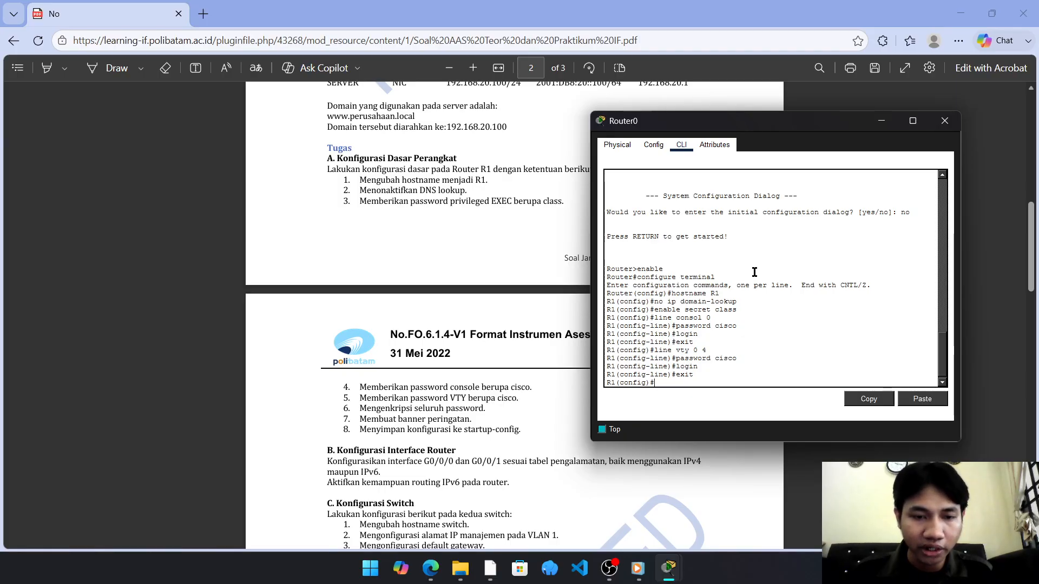
# Encrypt all passwords on R1 with the command "service password-encryption"
pyautogui.write('se')
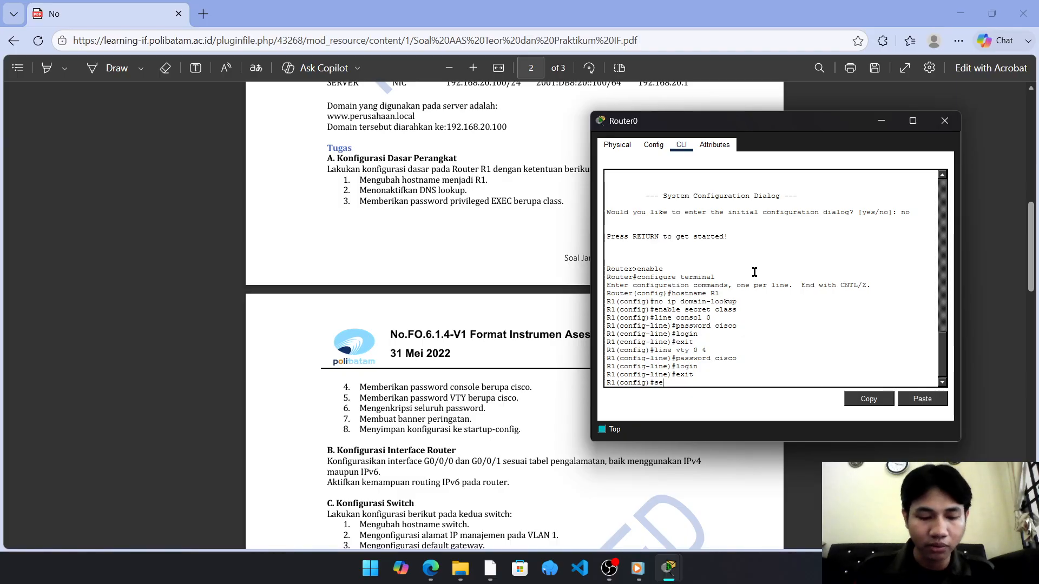
pyautogui.write('rvice')
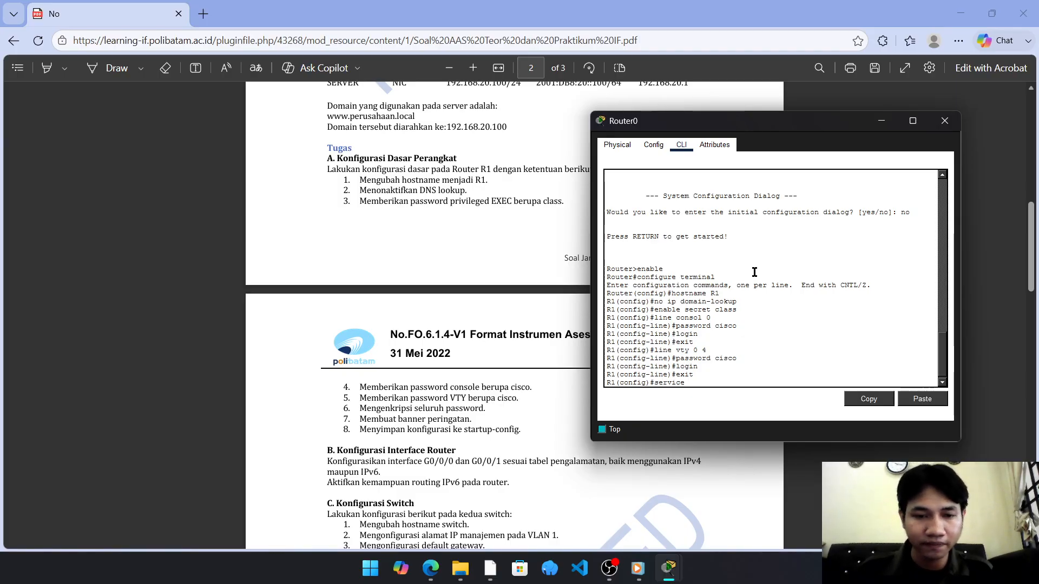
pyautogui.write('passw')
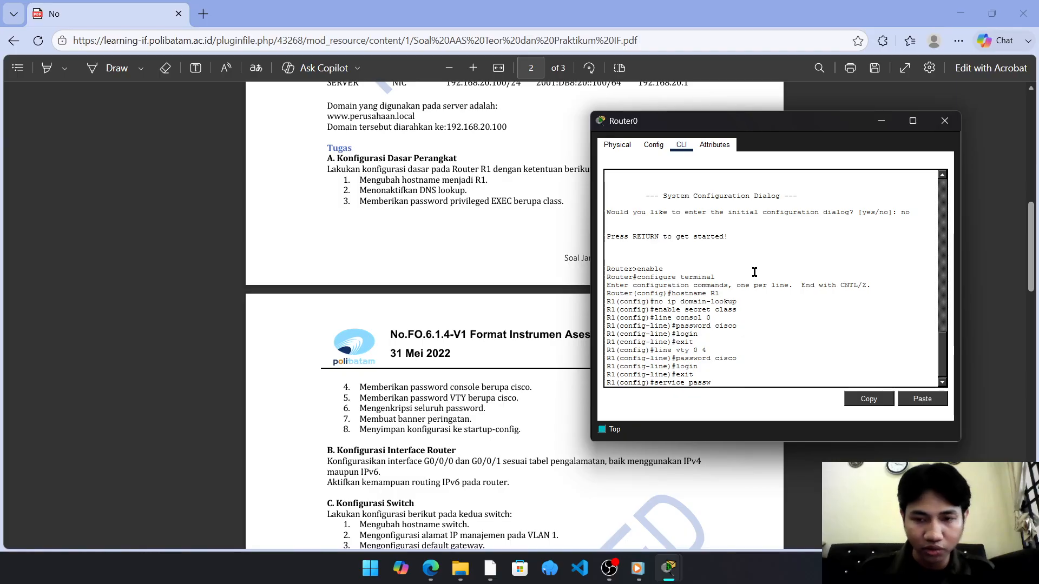
pyautogui.write('ord-encry')
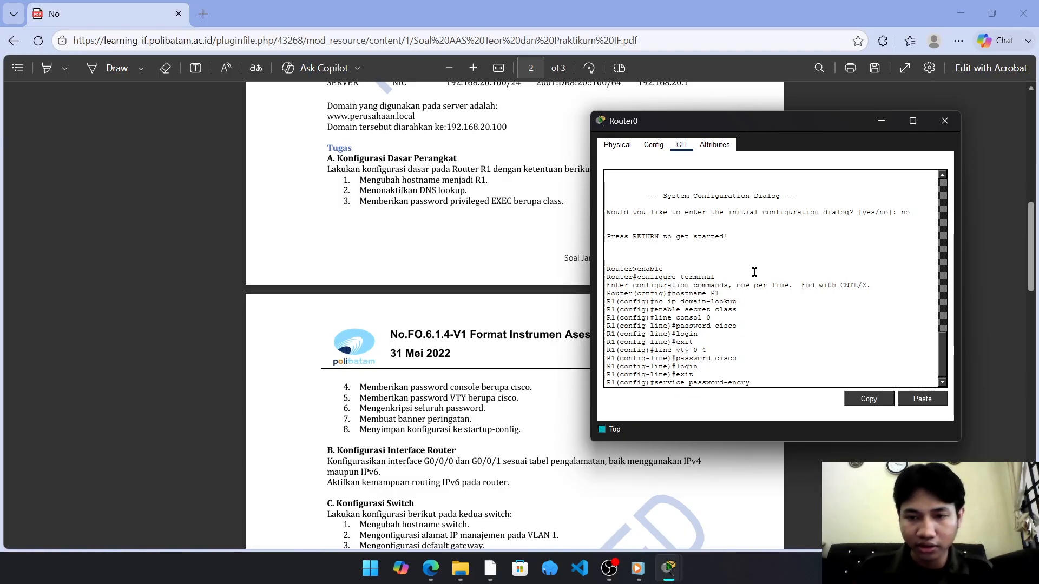
pyautogui.write('ption')
pyautogui.press('Return')
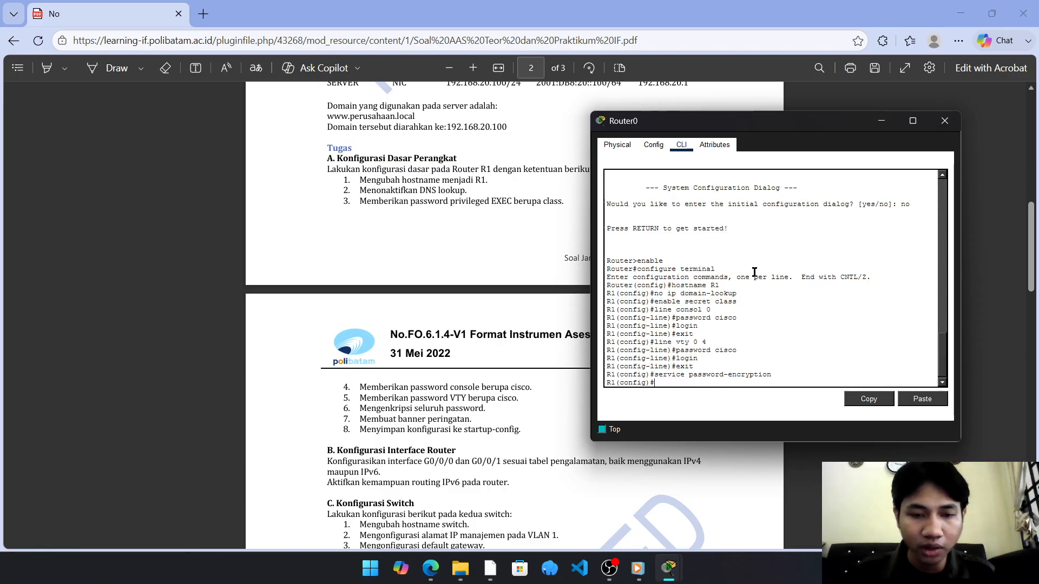
# Leave R1's global configuration mode and save the settings with "copy running-config startup-config", accepting the default destination filename
pyautogui.write('ex')
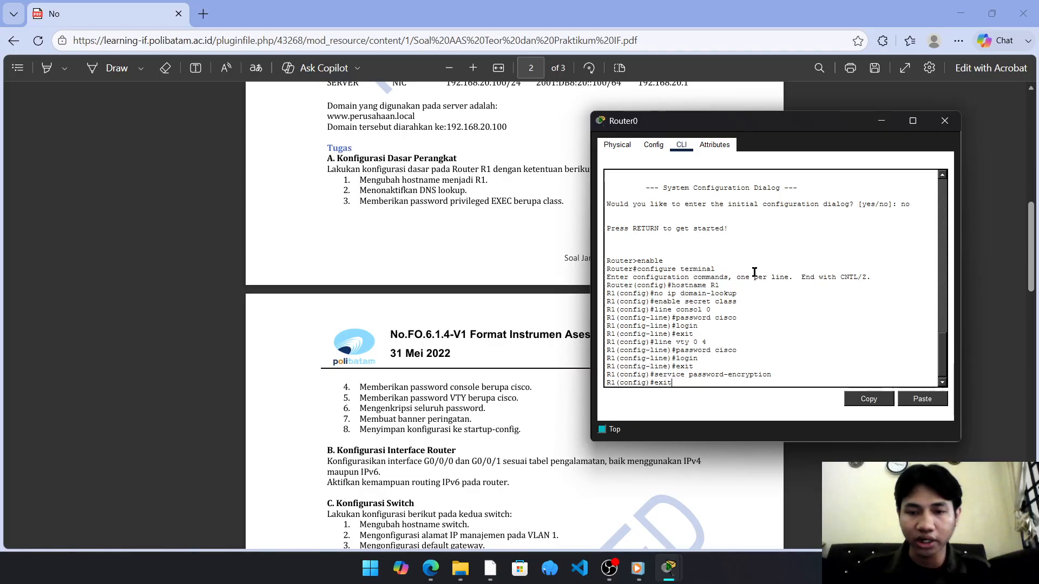
pyautogui.write('it')
pyautogui.press('Return')
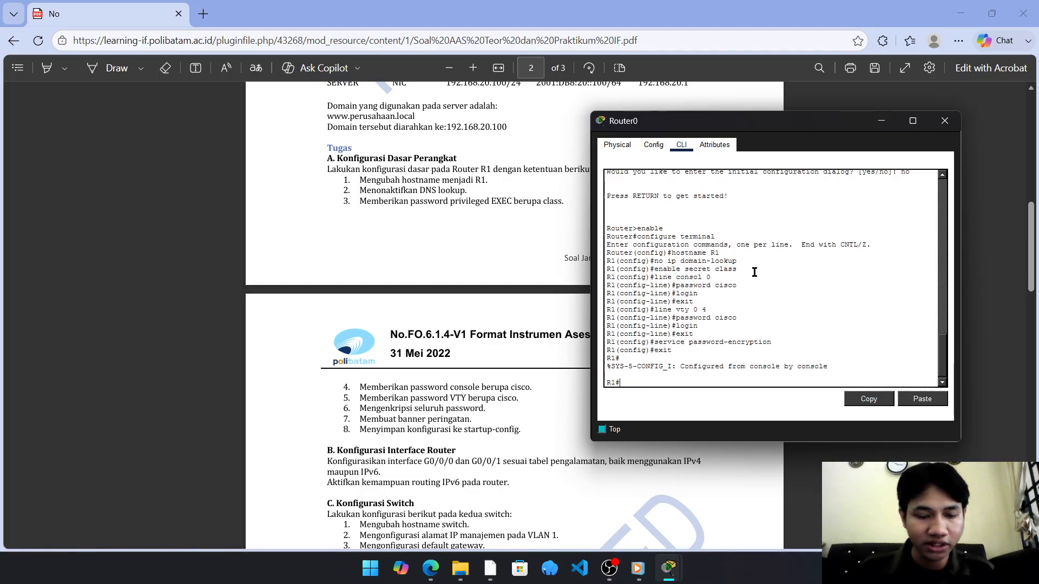
pyautogui.write('copy ')
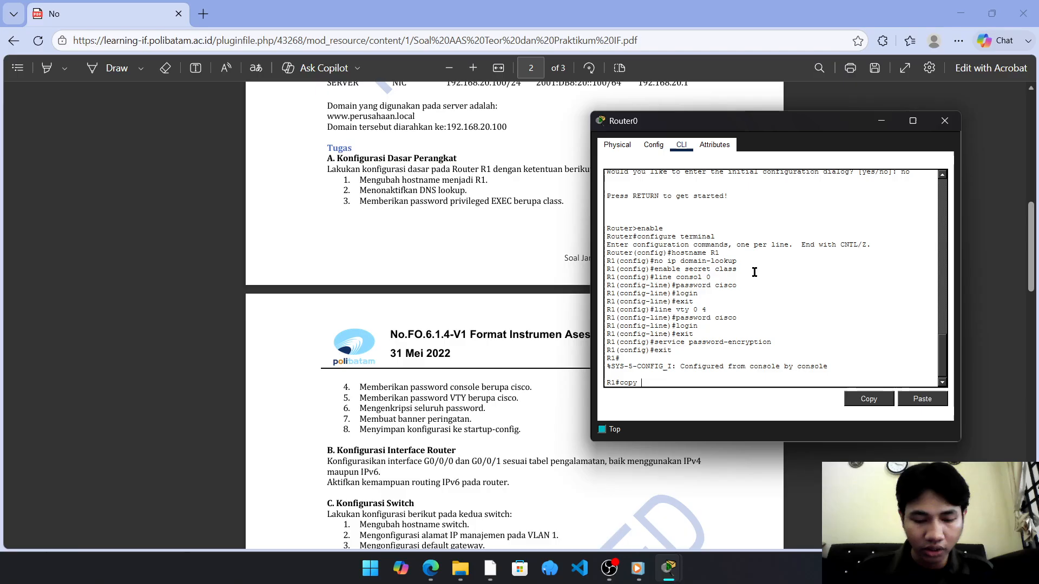
pyautogui.write('running')
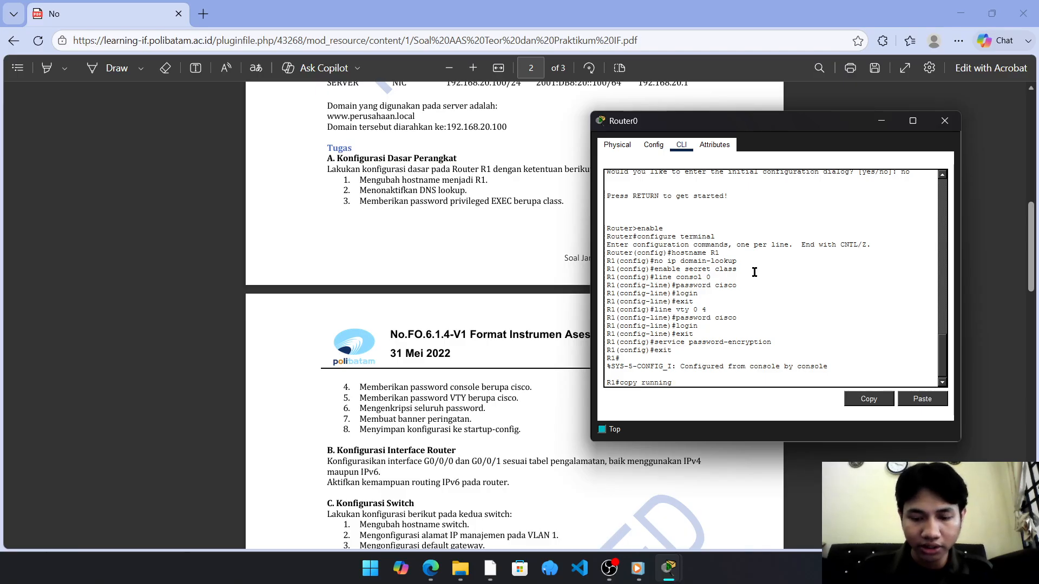
pyautogui.write('-config startu')
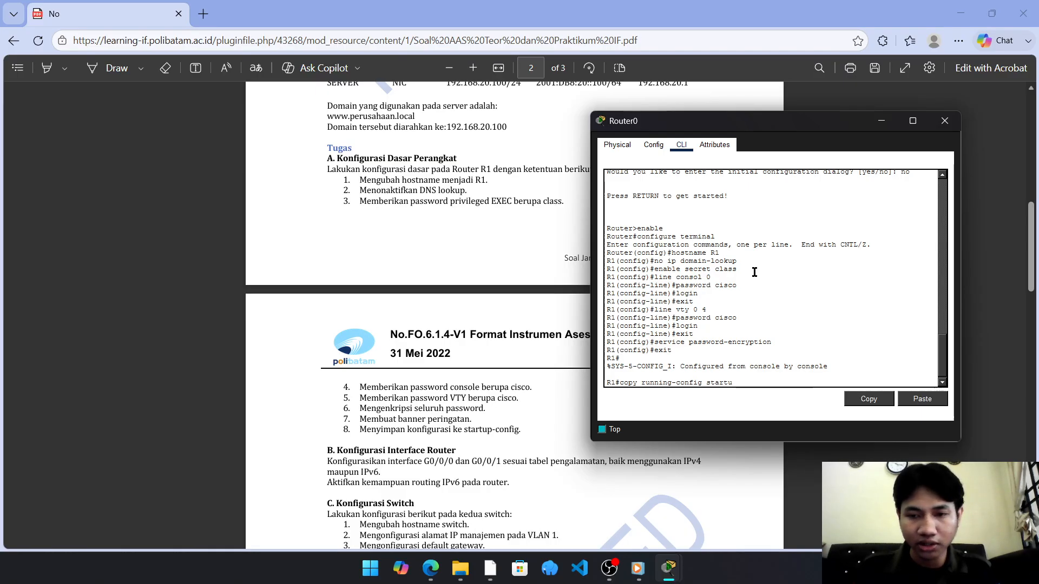
pyautogui.write('p0conf')
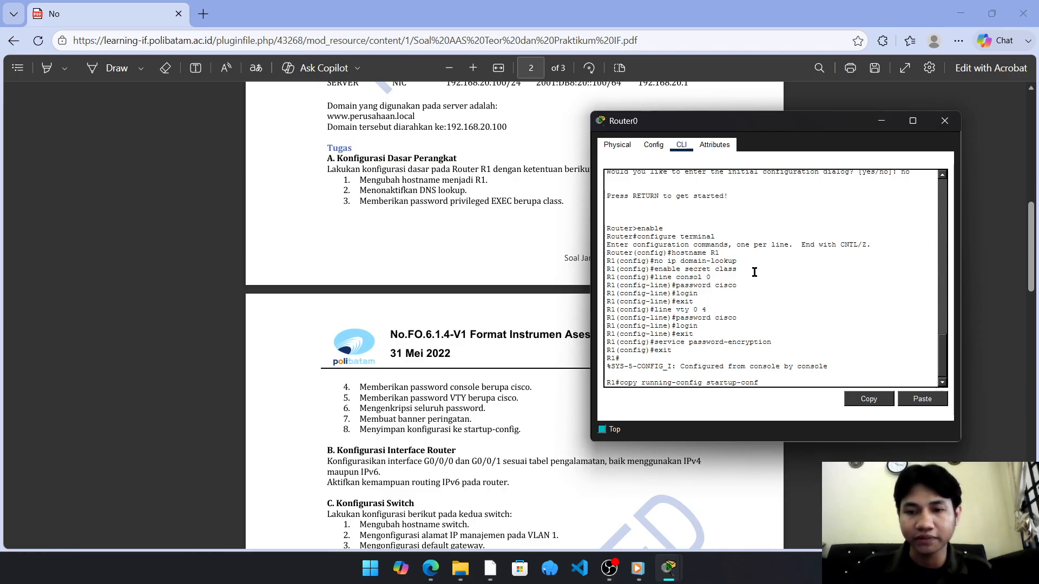
pyautogui.write('ig')
pyautogui.press('Return')
pyautogui.press('Return')
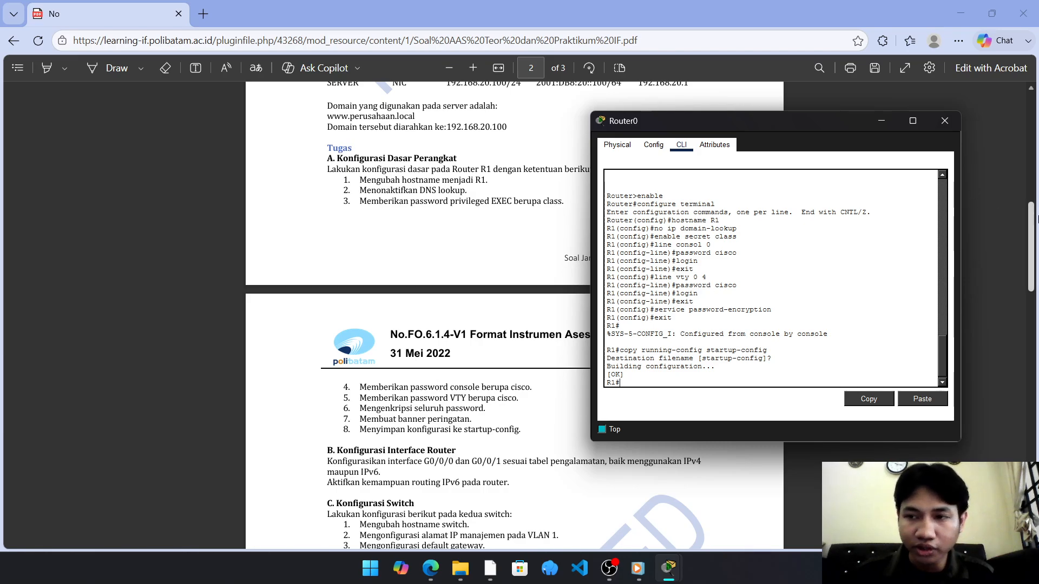
# Check the router interface task in the assignment PDF, and enable IPv6 routing on R1 from global configuration mode with "ipv6 unicast-routing"
pyautogui.moveTo(1035, 216); pyautogui.dragTo(1035, 263)
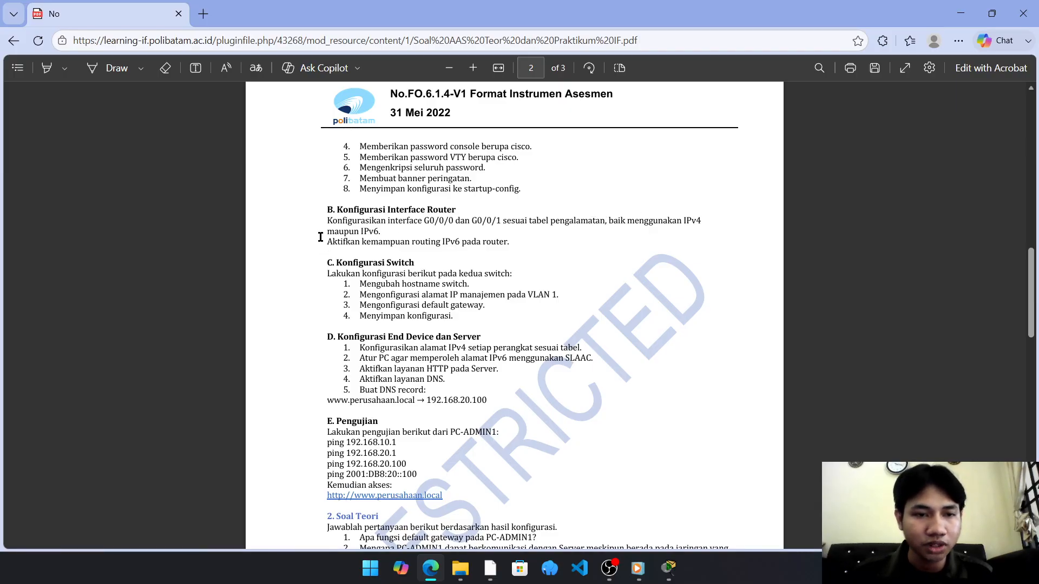
pyautogui.moveTo(325, 243); pyautogui.dragTo(511, 243)
pyautogui.click(497, 246)
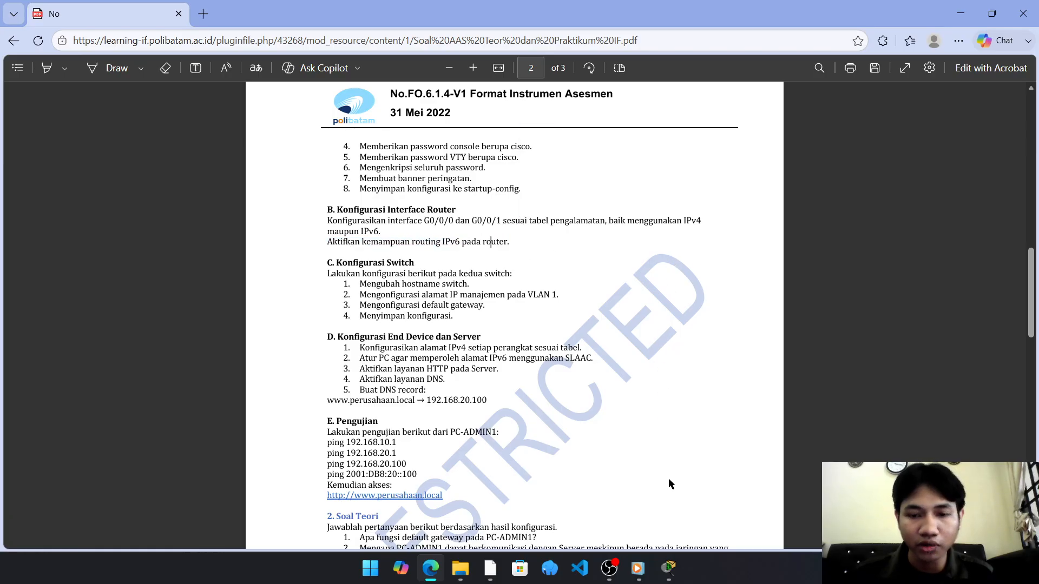
pyautogui.moveTo(669, 569)
pyautogui.click(727, 498)
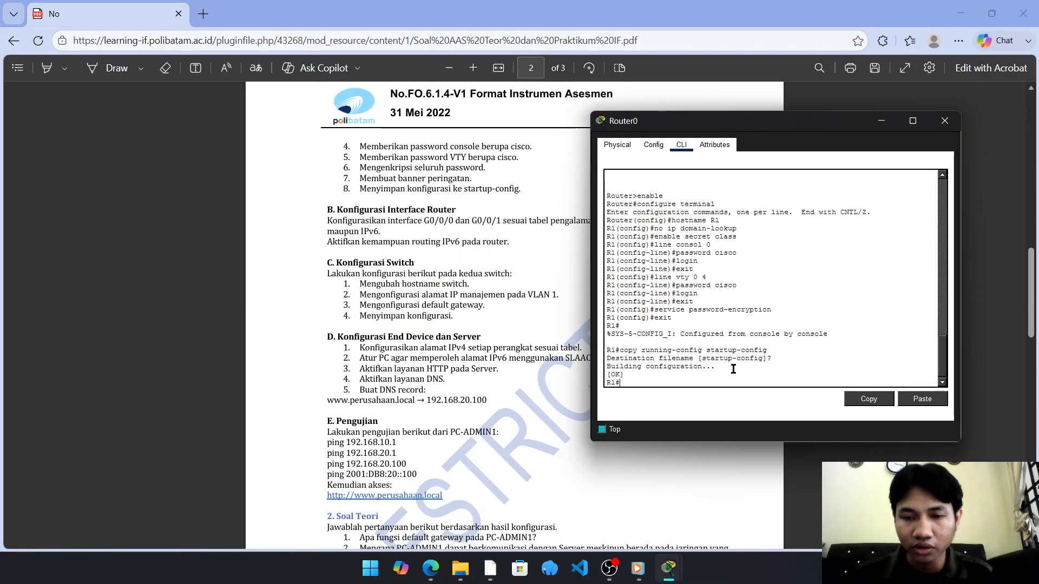
pyautogui.write('configur')
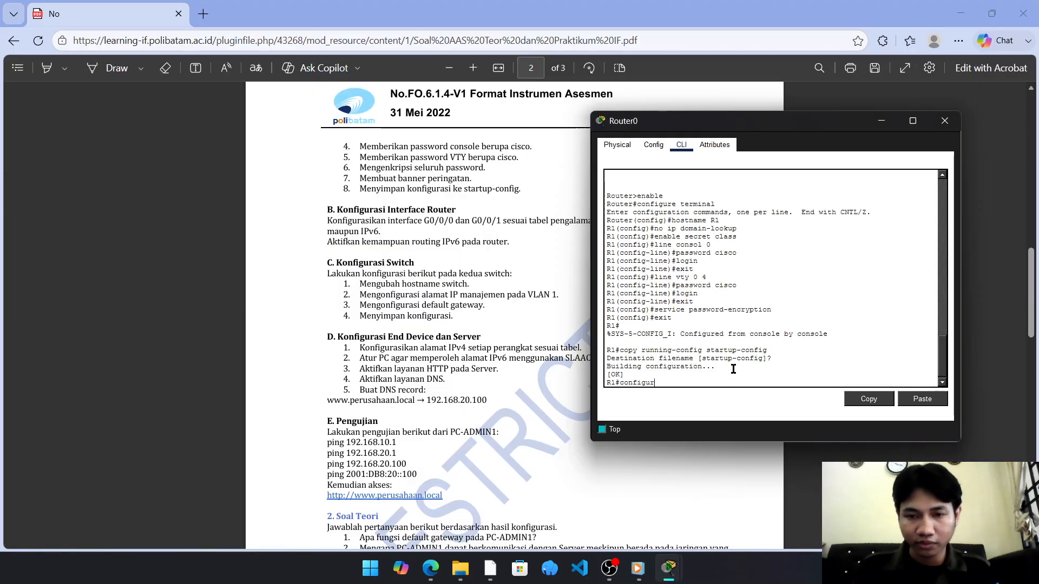
pyautogui.write('e terminal')
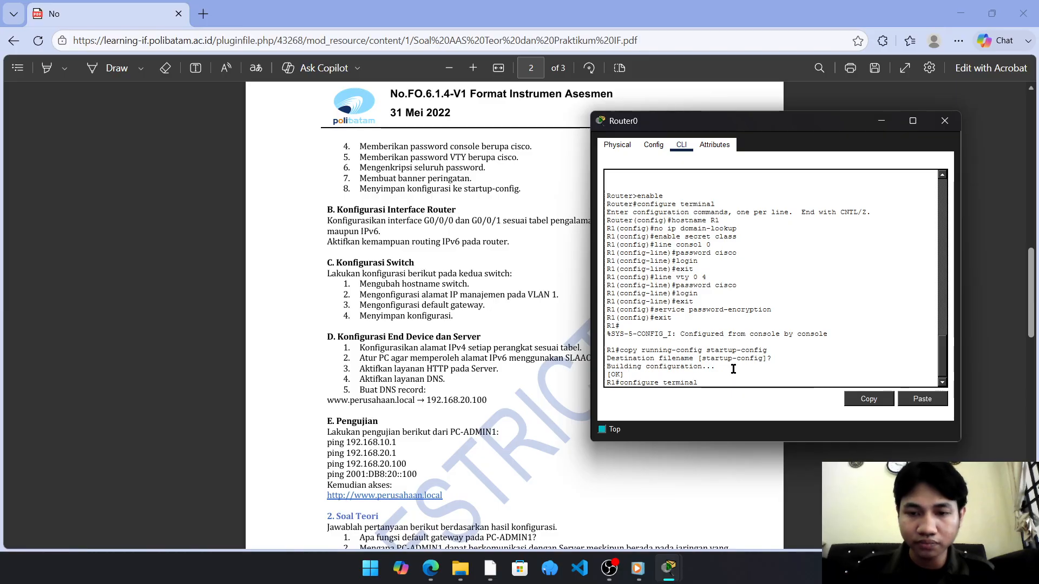
pyautogui.press('Return')
pyautogui.write('ig)#i')
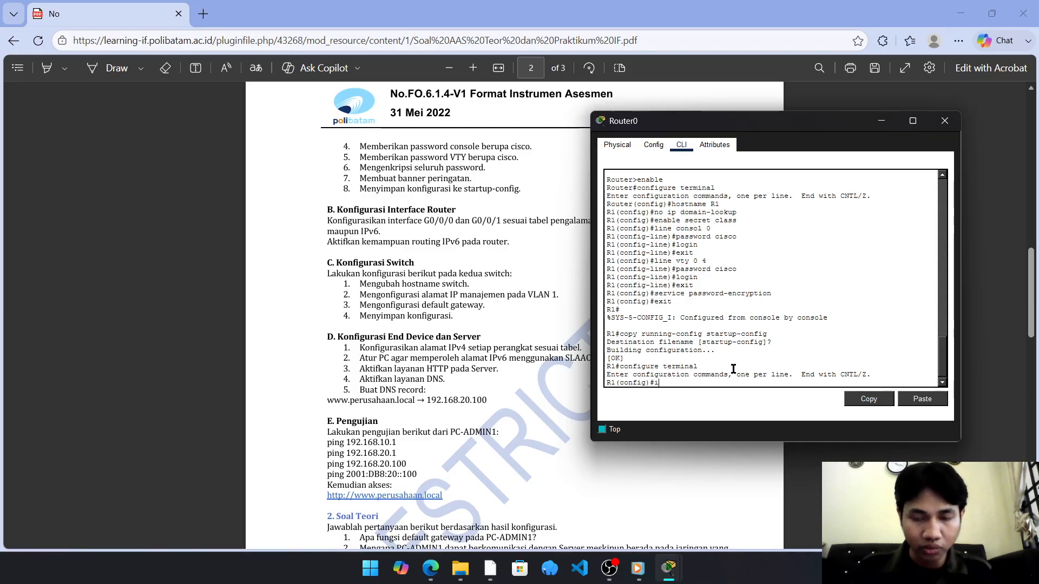
pyautogui.write('pv6 unicas')
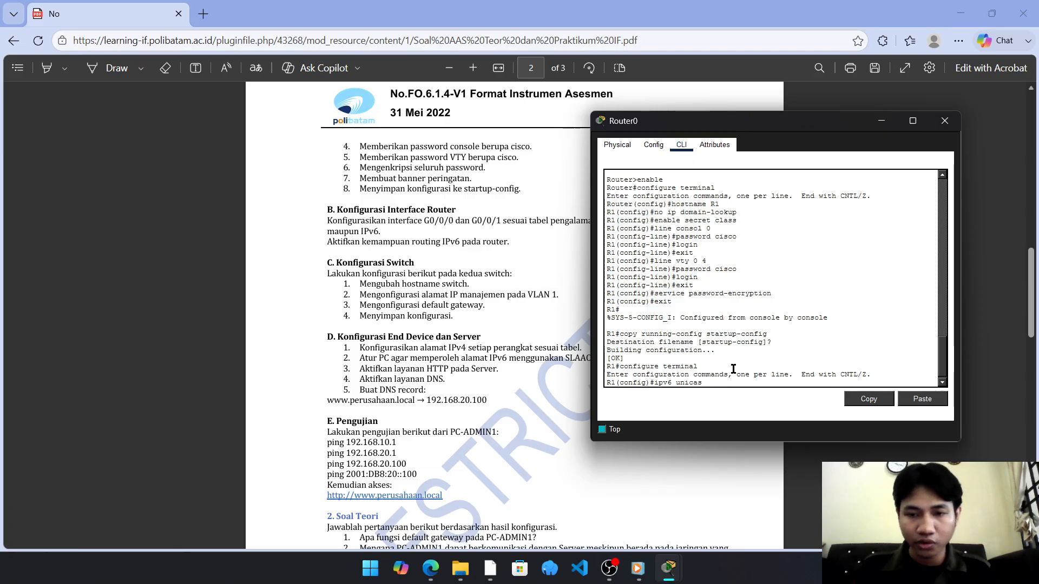
pyautogui.write('t-routing')
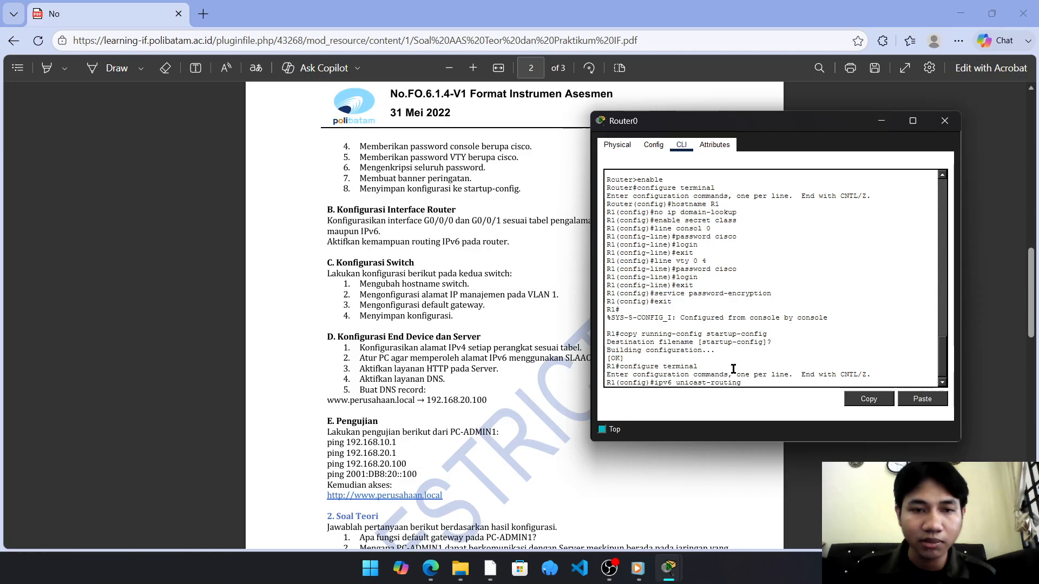
pyautogui.press('Return')
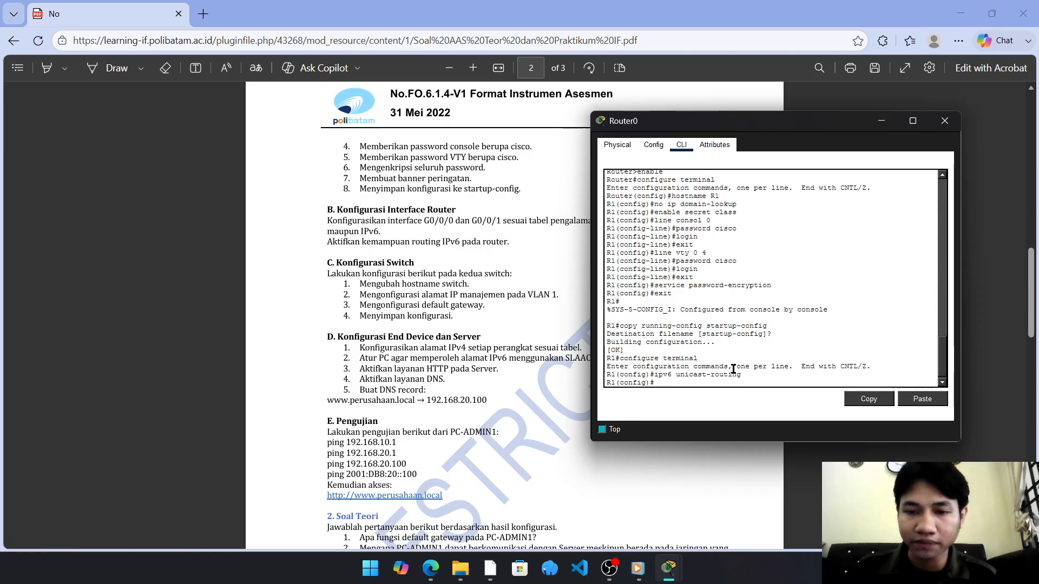
# Consult the assignment's addressing table, enter R1's interface g0/0/0 and try the command "ip address yaitu 192.168.10.1 255.255.255.0"
pyautogui.moveTo(1031, 290); pyautogui.dragTo(1029, 203)
pyautogui.moveTo(669, 568)
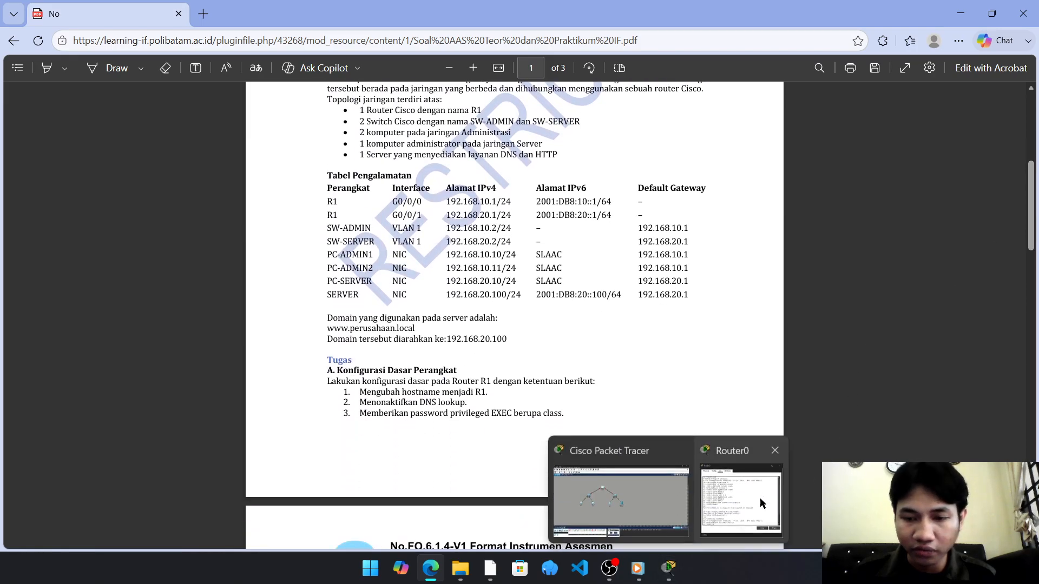
pyautogui.click(760, 497)
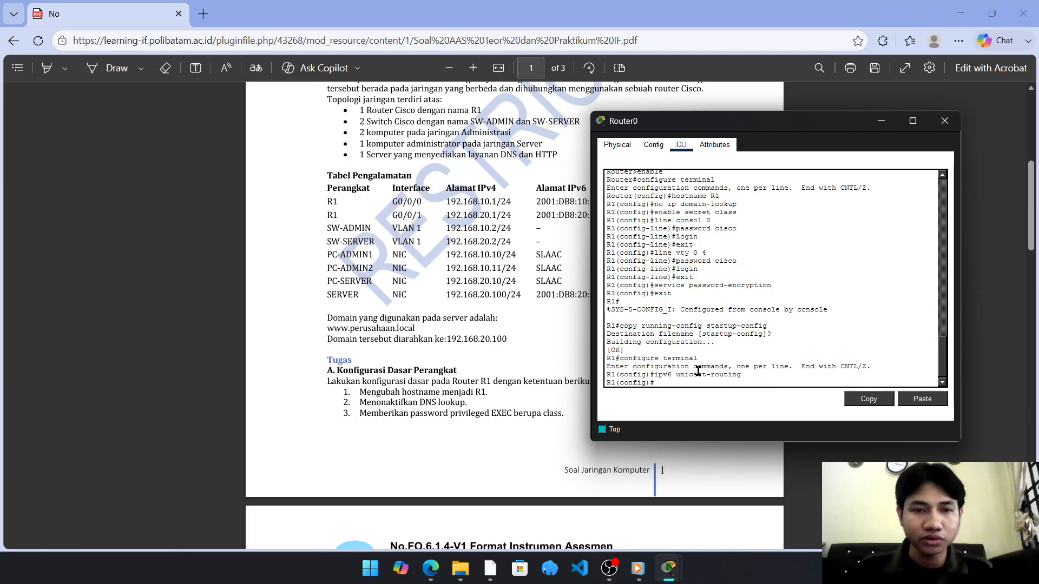
pyautogui.write('int')
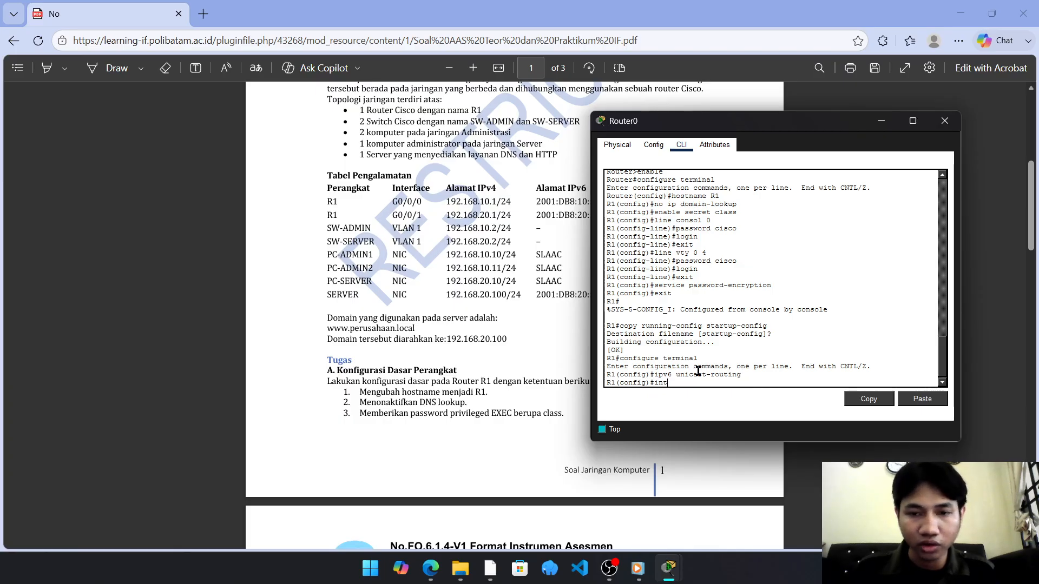
pyautogui.write('erface')
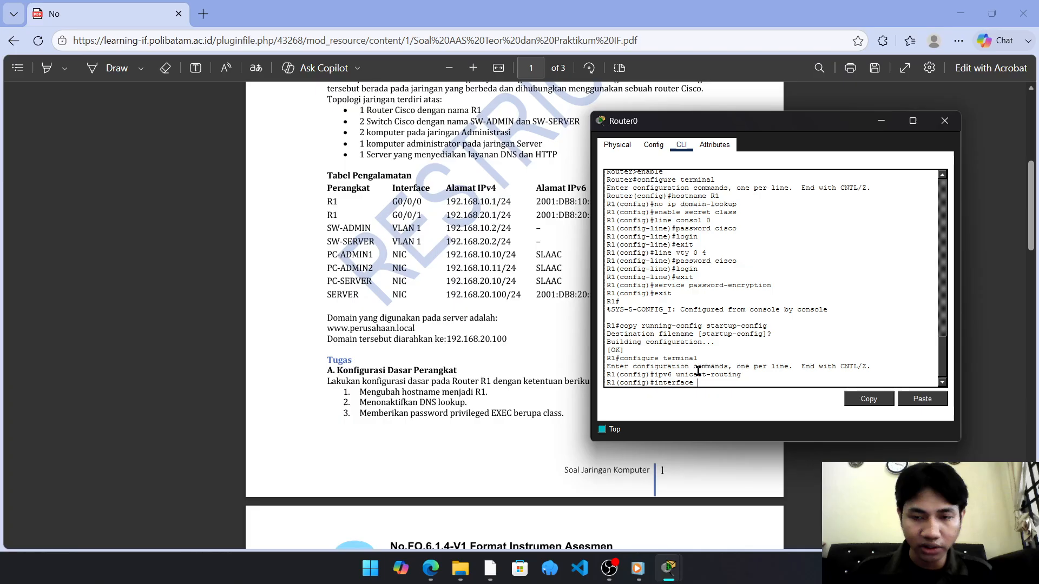
pyautogui.write(' g0/0/0')
pyautogui.press('Return')
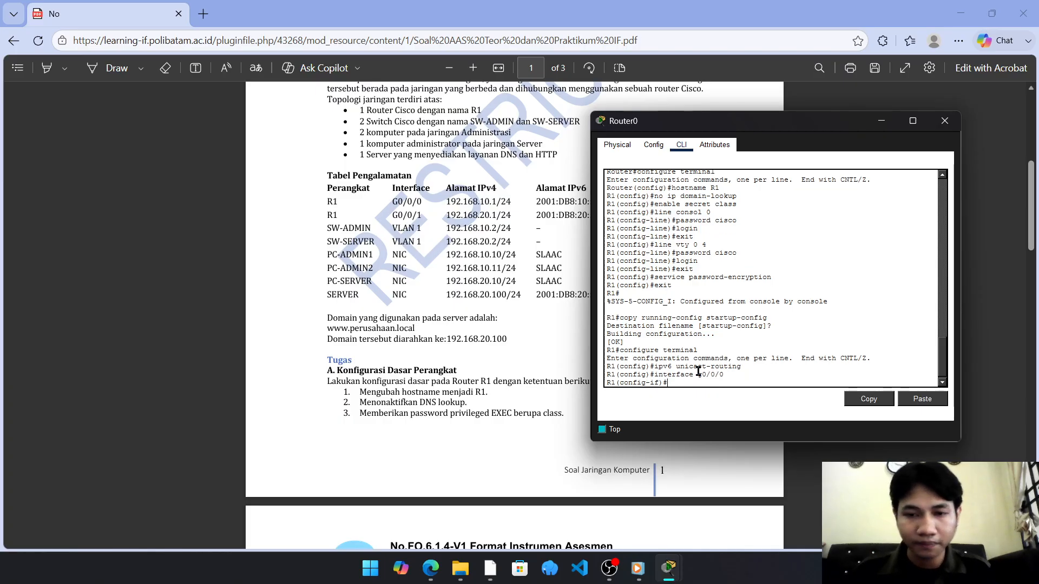
pyautogui.write('ip address ')
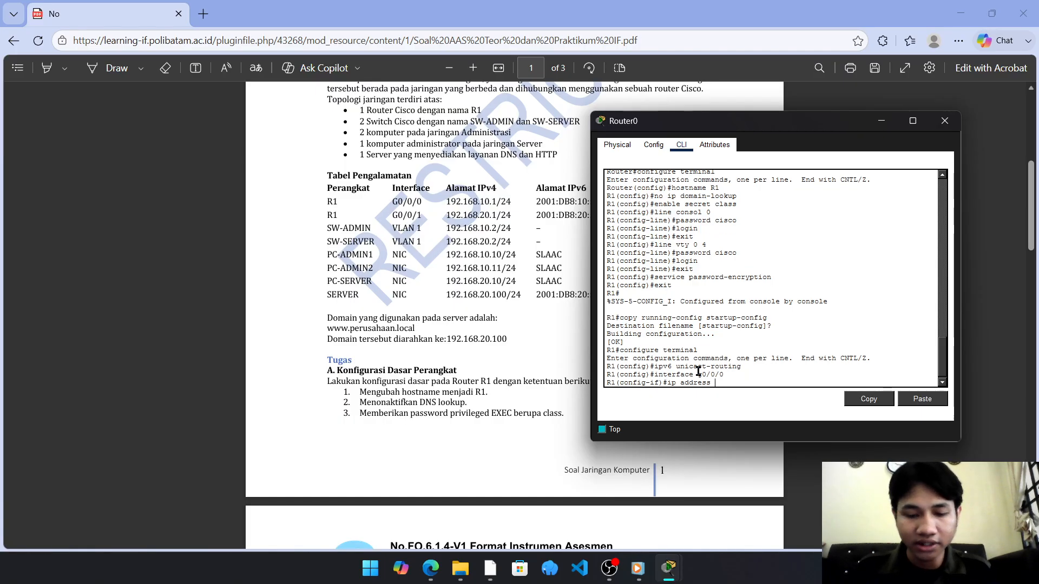
pyautogui.write('yaitu 192')
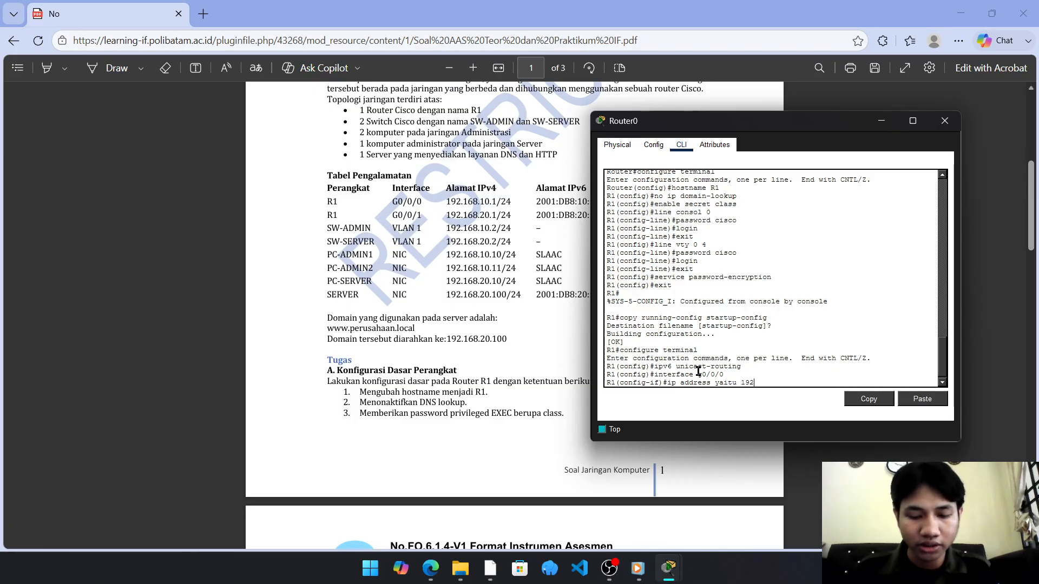
pyautogui.write('.168.10.1')
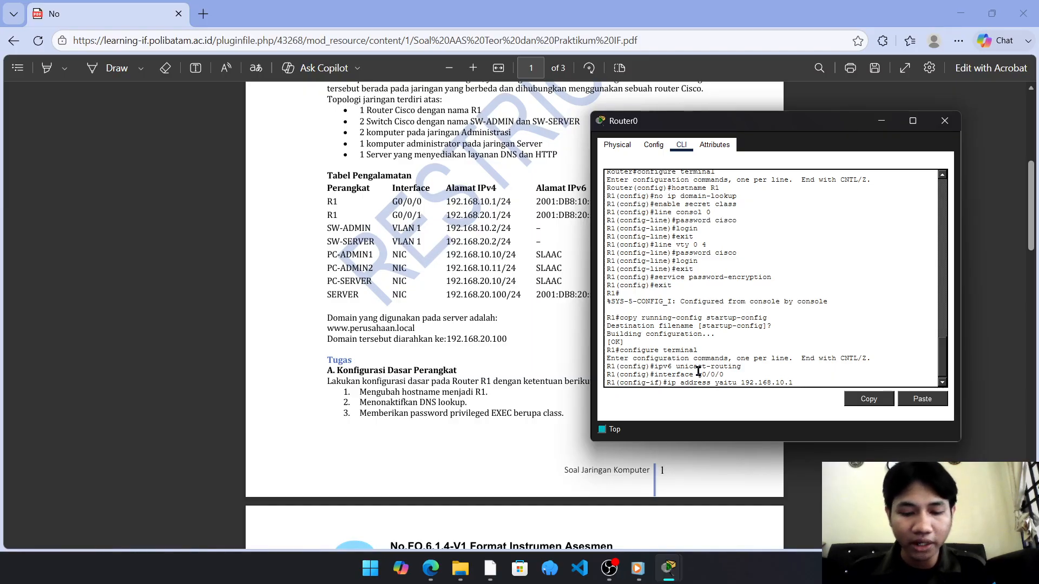
pyautogui.write(' 255.255.')
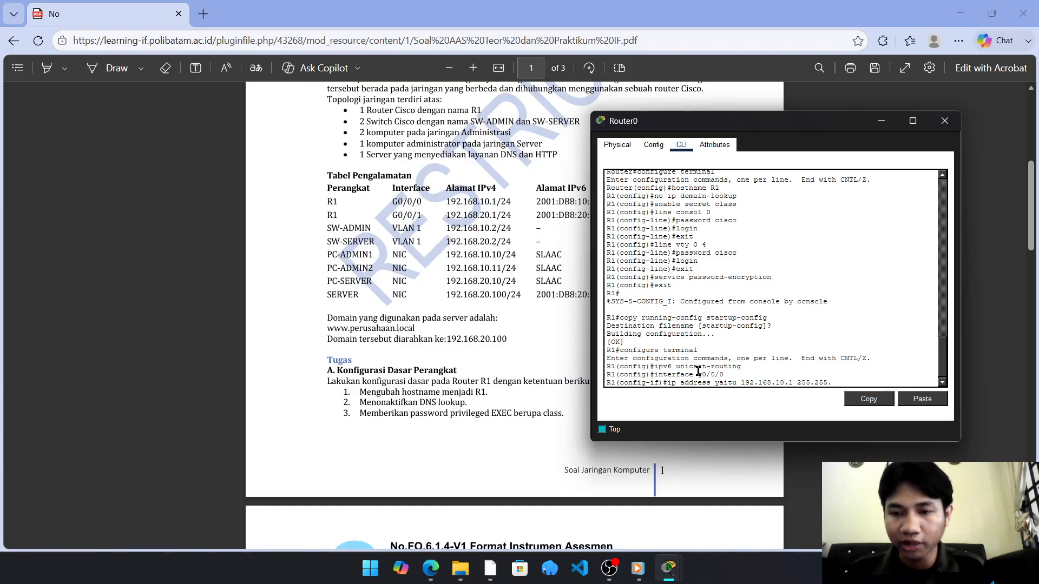
pyautogui.write('255.0')
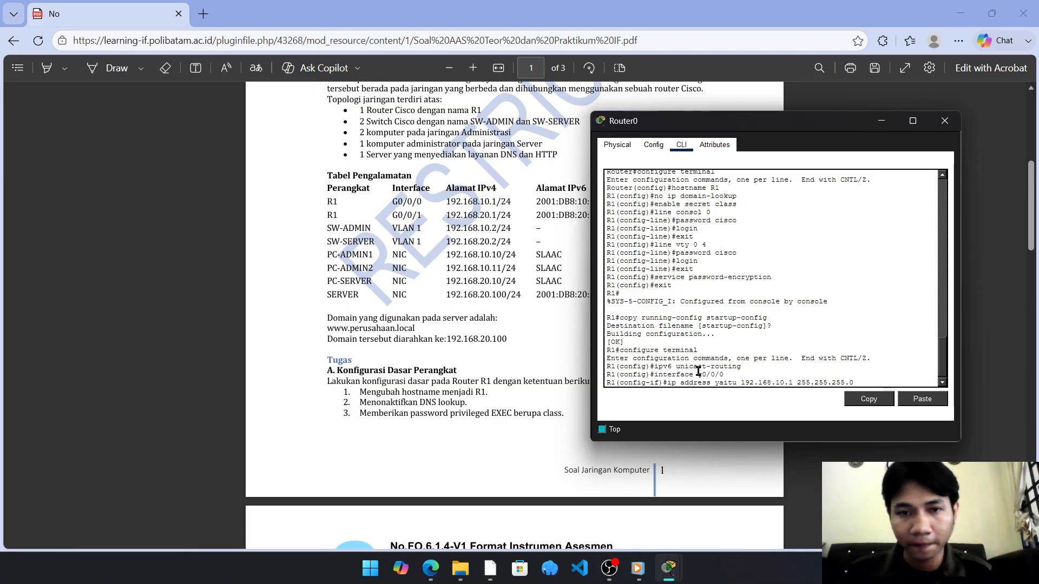
pyautogui.press('Return')
# Recall the IPv4 address command, remove the stray word "yaitu" and assign 192.168.10.1 with mask 255.255.255.0 to g0/0/0
pyautogui.press('Up')
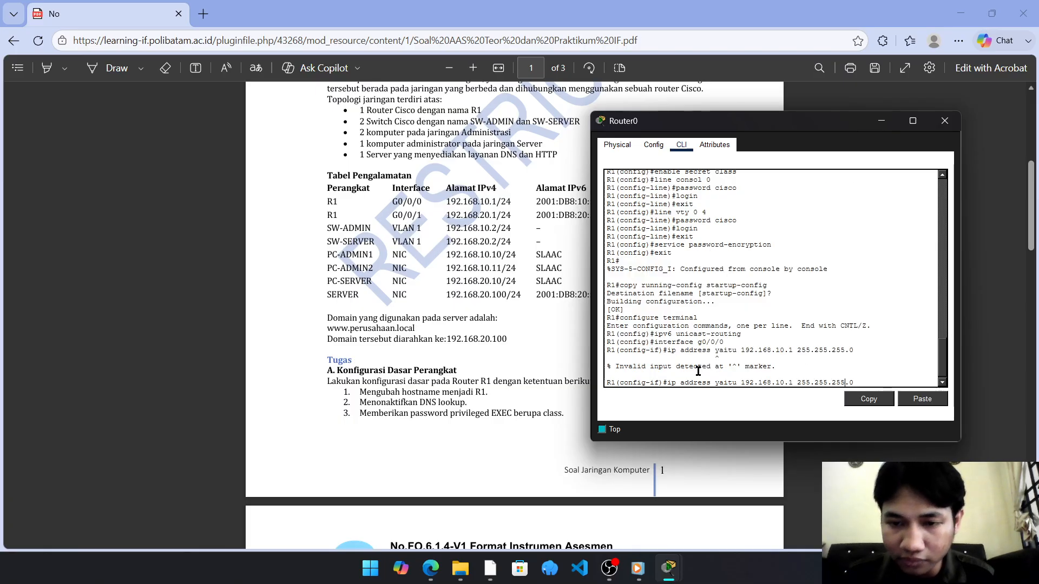
pyautogui.press('Left')
pyautogui.press('Left')
pyautogui.press('Left')
pyautogui.press('Left')
pyautogui.press('Left')
pyautogui.press('Left')
pyautogui.press('Left')
pyautogui.press('Left')
pyautogui.press('Left')
pyautogui.press('BackSpace')
pyautogui.press('BackSpace')
pyautogui.press('BackSpace')
pyautogui.press('BackSpace')
pyautogui.press('BackSpace')
pyautogui.press('BackSpace')
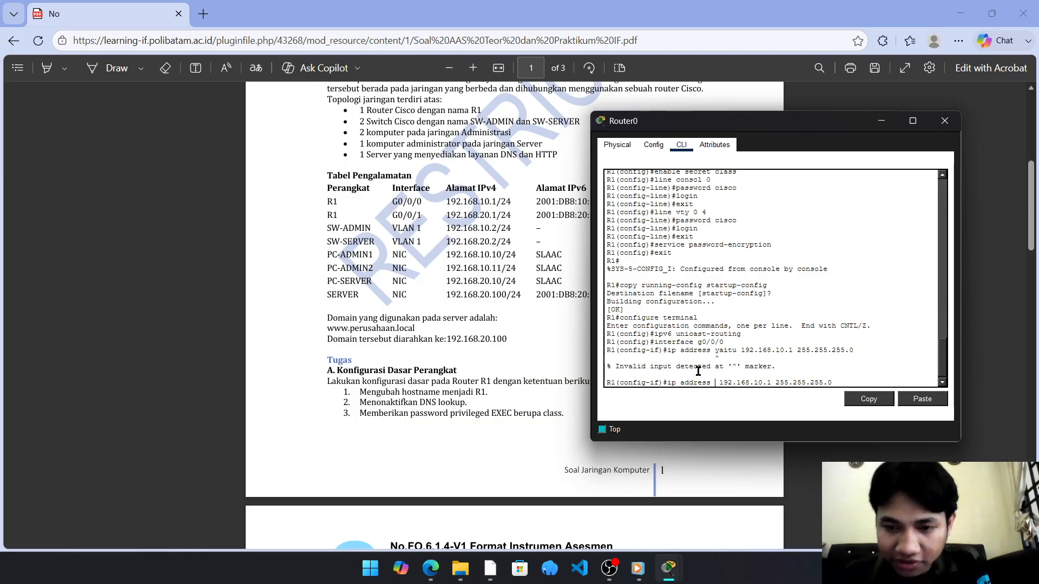
pyautogui.press('Return')
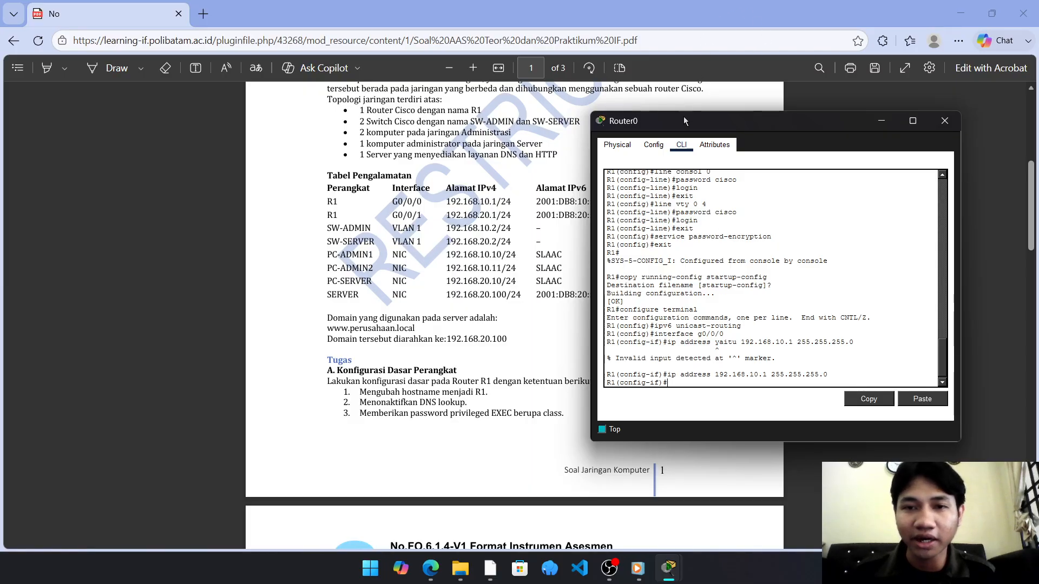
# Assign the IPv6 address 2001:DB8:10::1/64 to R1's interface g0/0/0, following the addressing table
pyautogui.moveTo(684, 116); pyautogui.dragTo(740, 120)
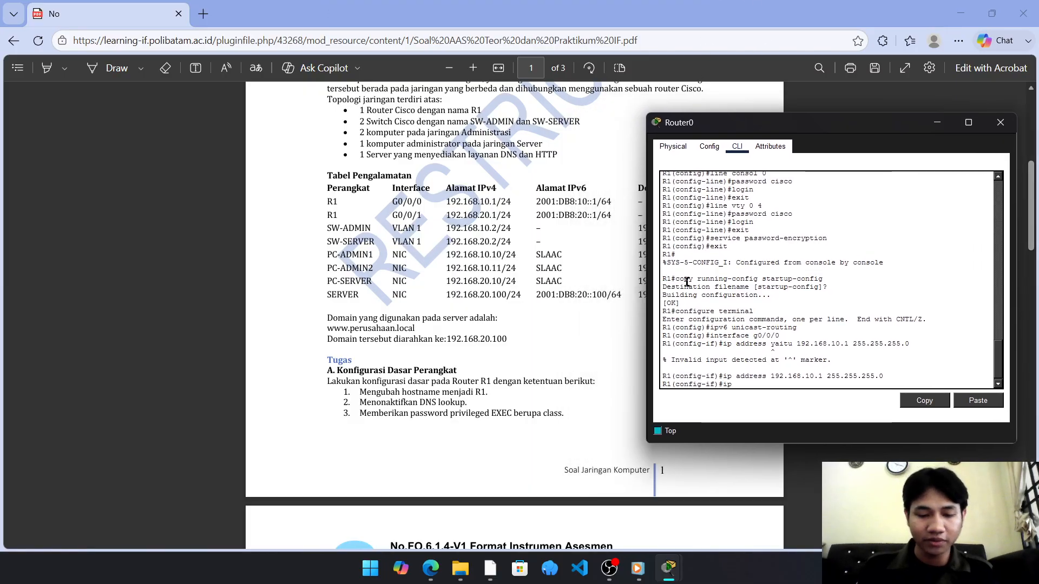
pyautogui.write('ipv6 address 2001')
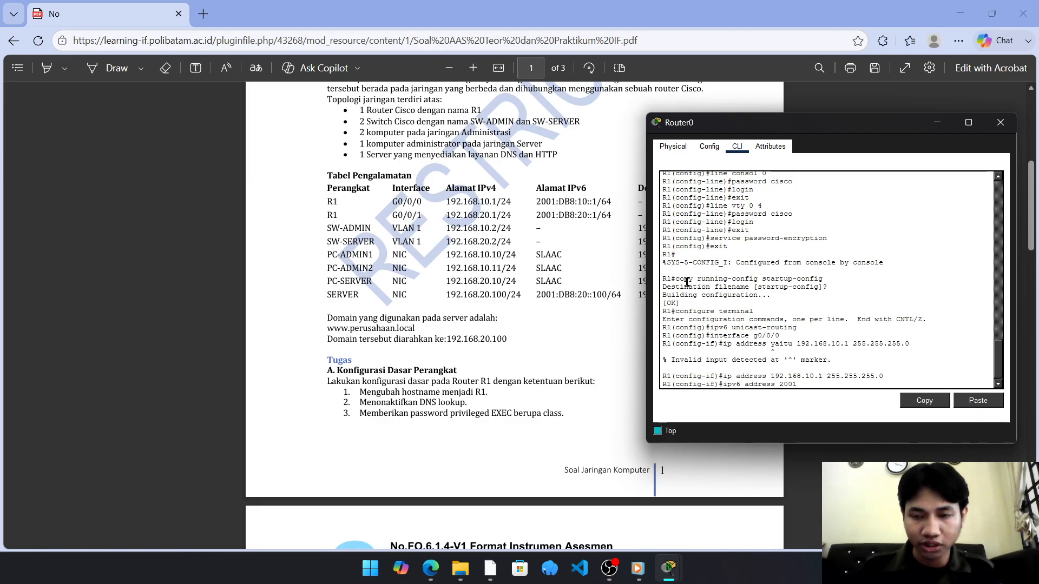
pyautogui.write(':DB8:10::')
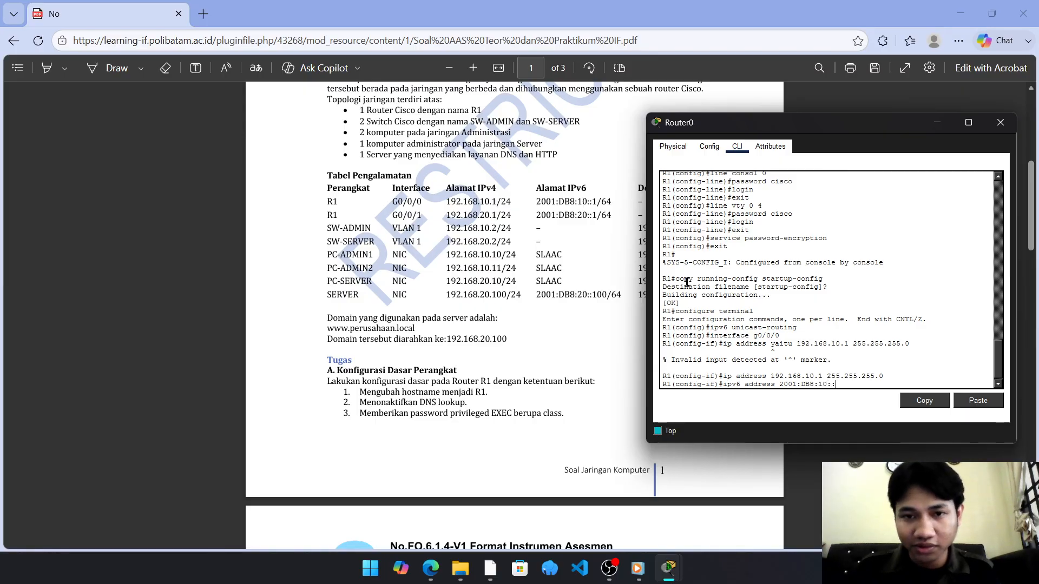
pyautogui.write('1/64')
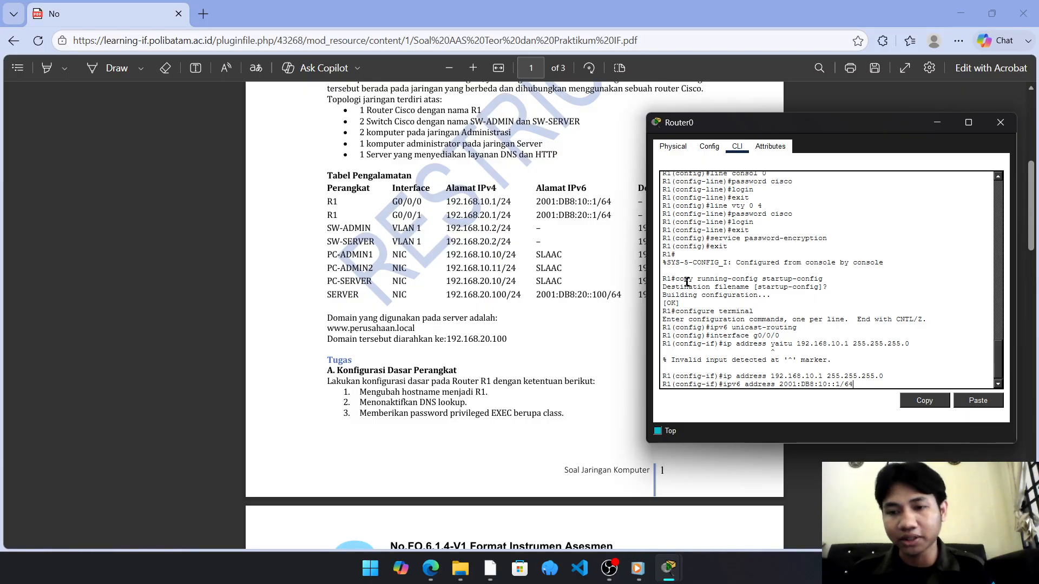
pyautogui.press('Return')
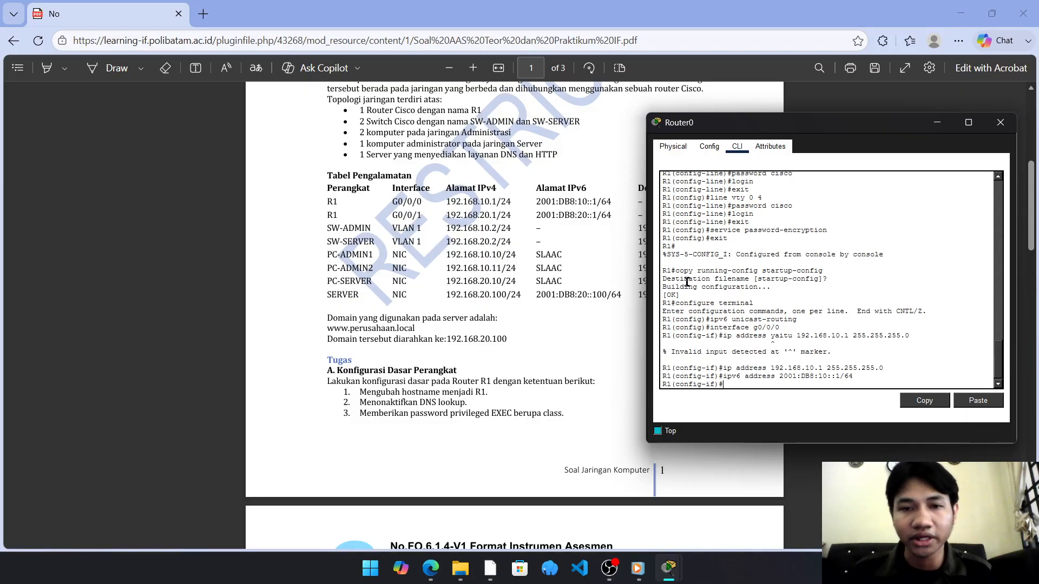
# Enable interface g0/0/0 with "no shutdown" and exit to R1's global configuration mode
pyautogui.write('no shutdown')
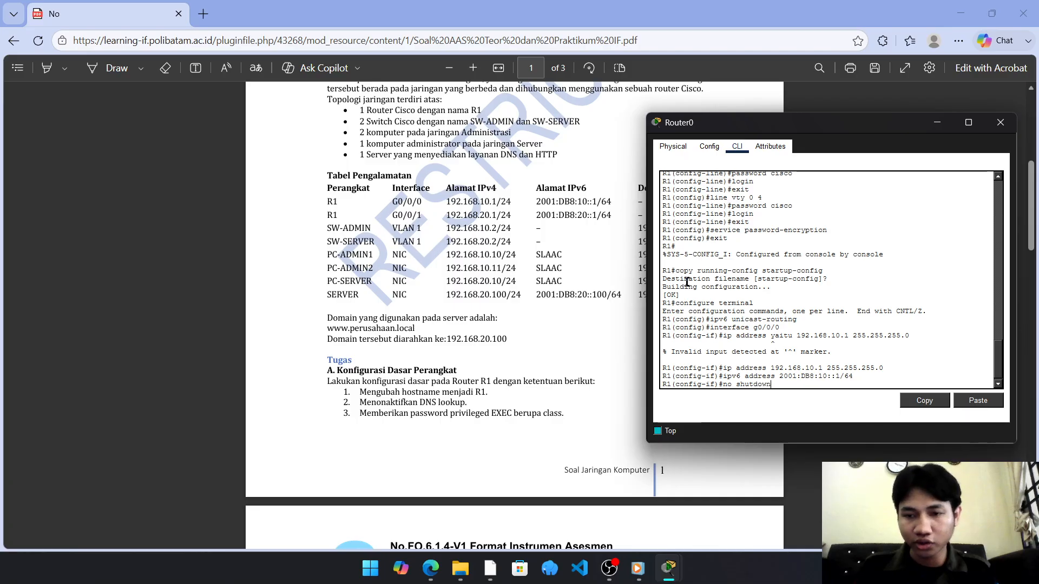
pyautogui.press('Return')
pyautogui.write('es')
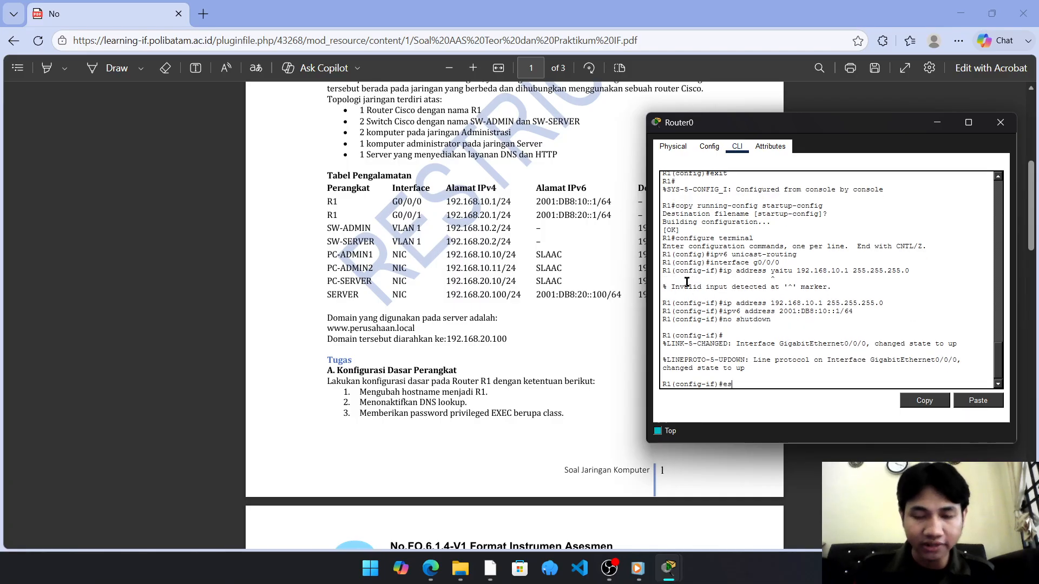
pyautogui.write('xit')
pyautogui.press('BackSpace')
pyautogui.write('xit')
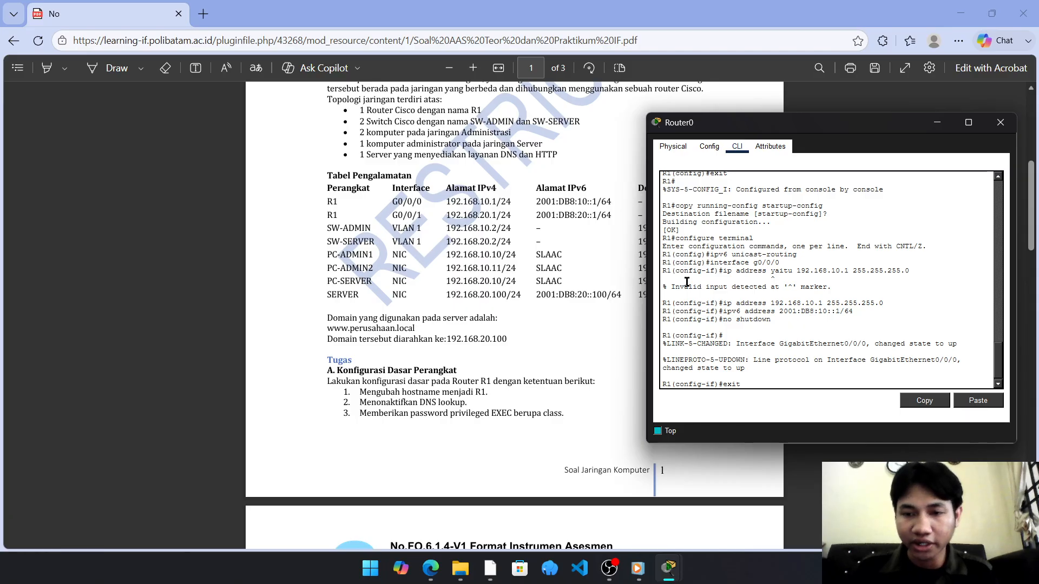
pyautogui.press('Return')
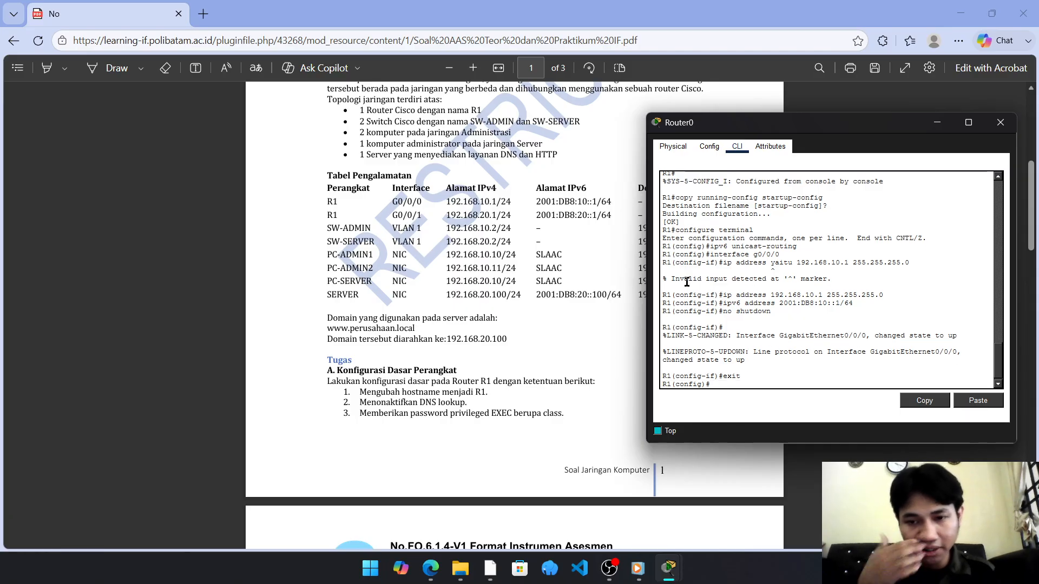
# Enter R1's interface g0/0/1 and assign it the IPv4 address 192.168.20.1 with mask 255.255.255.0
pyautogui.write('interface g0/0/1')
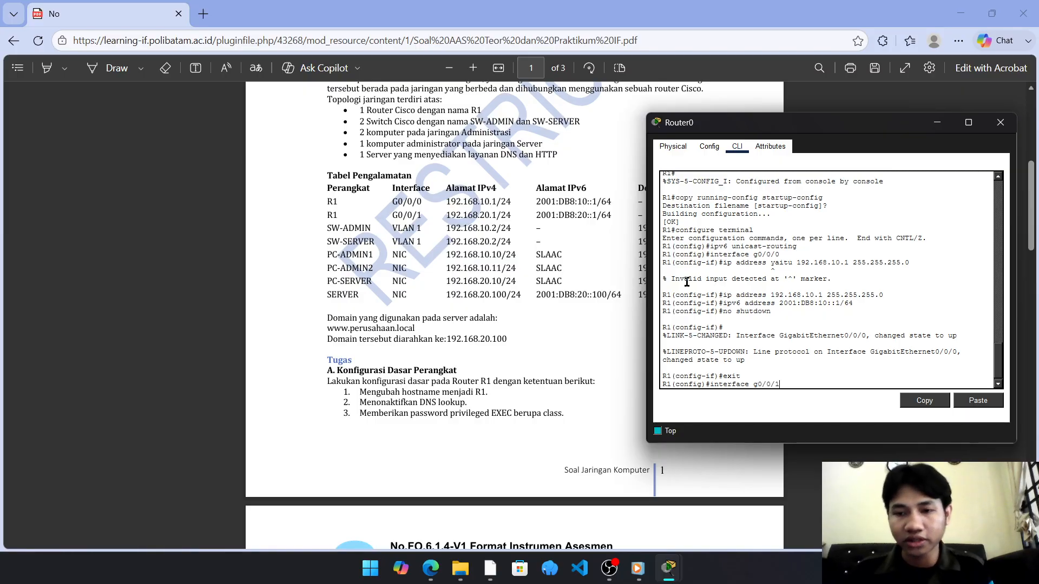
pyautogui.press('Return')
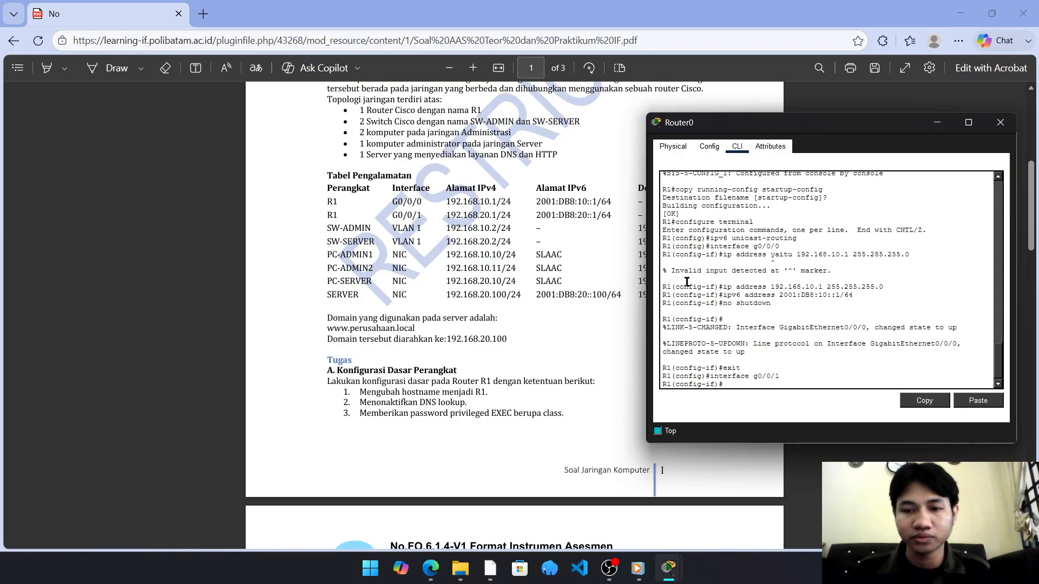
pyautogui.write('ip ad')
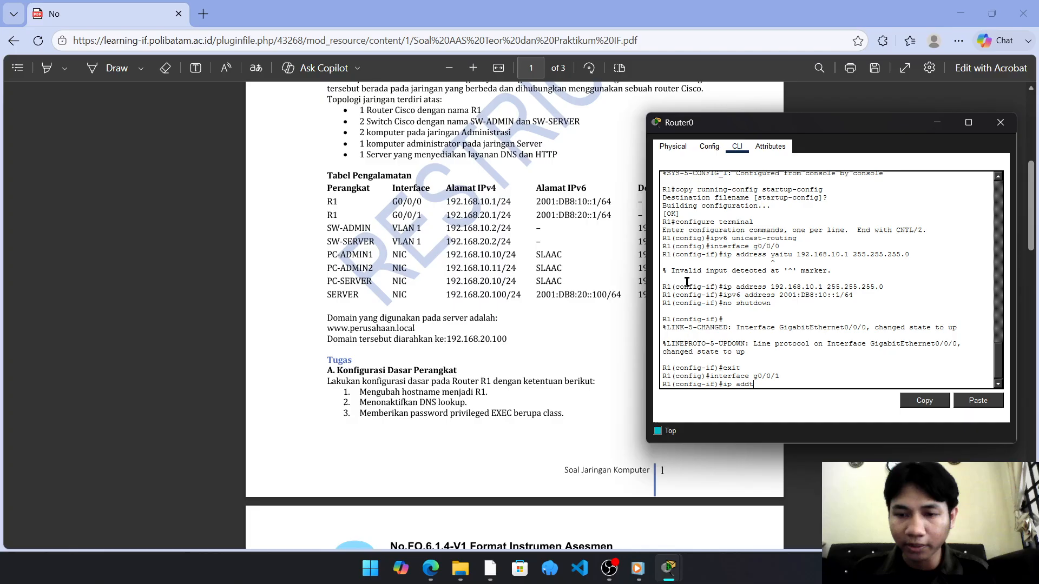
pyautogui.write('dress 192')
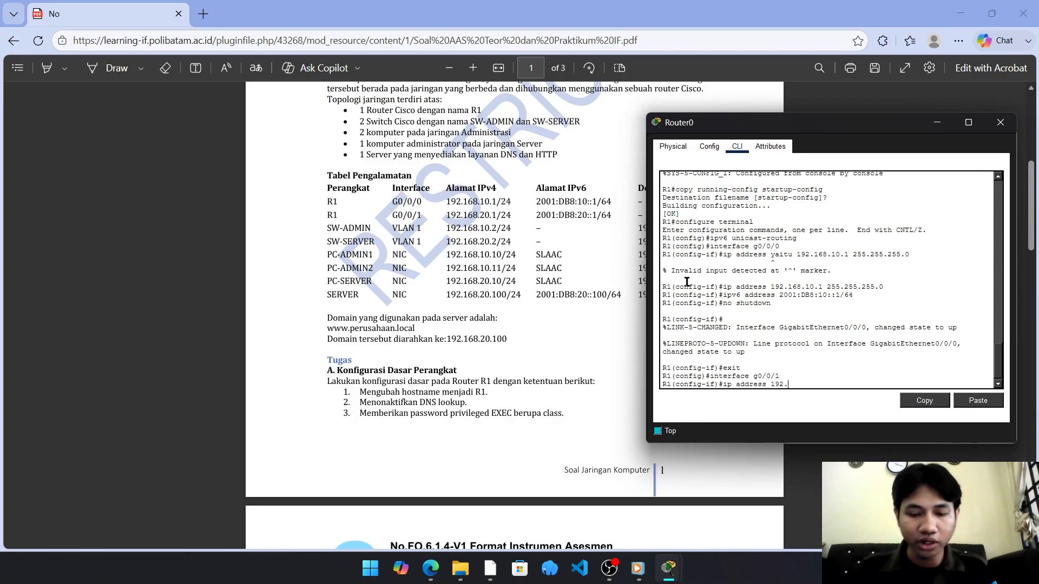
pyautogui.write('.168.2')
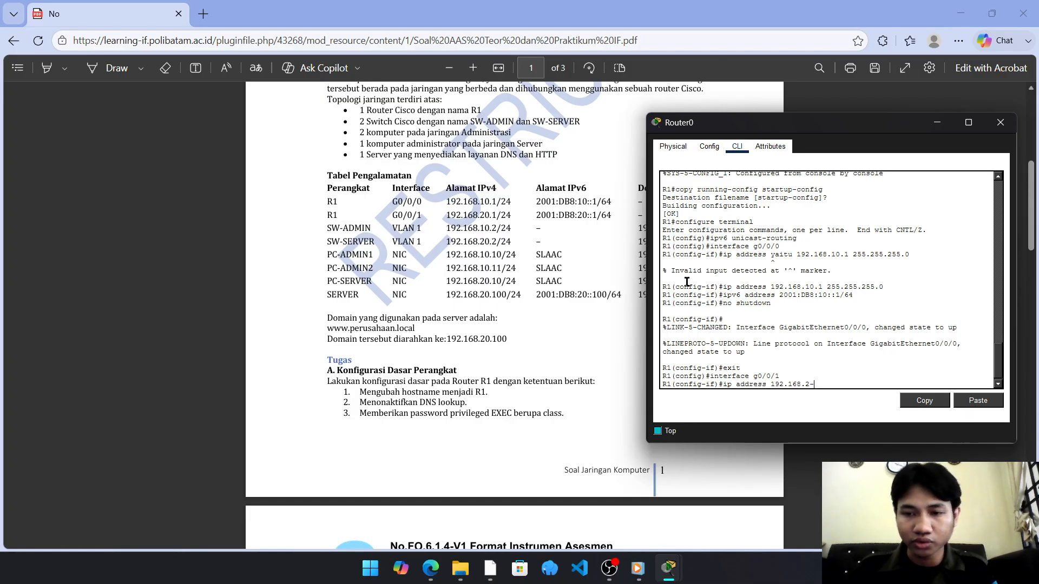
pyautogui.write('0.')
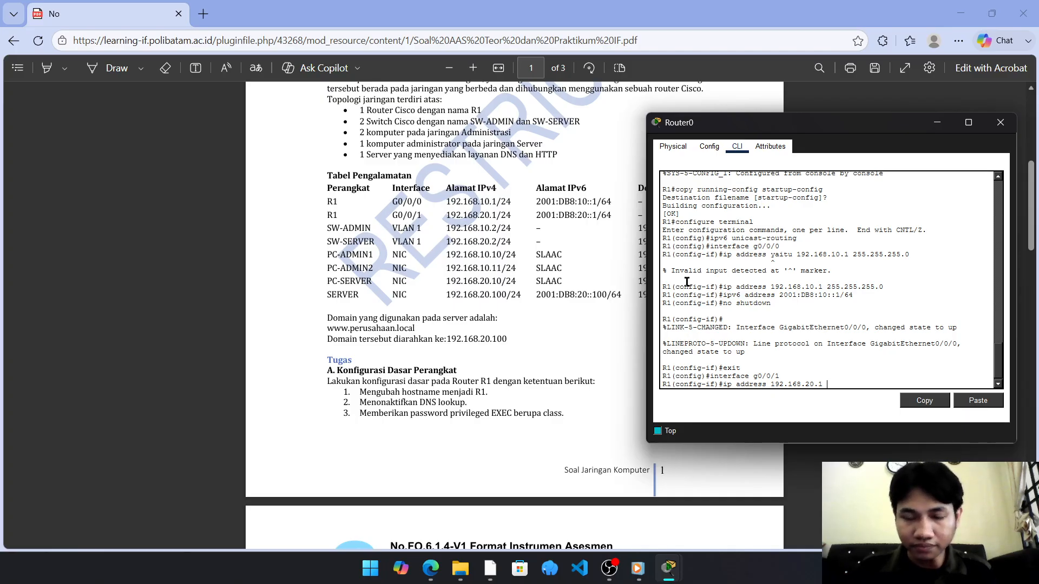
pyautogui.write('1 255')
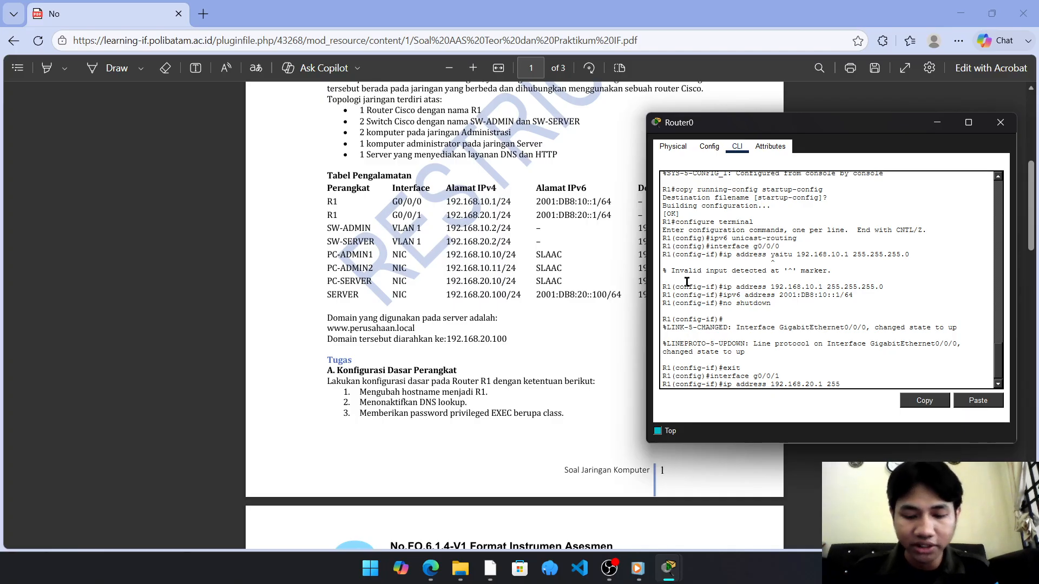
pyautogui.write('.255.25')
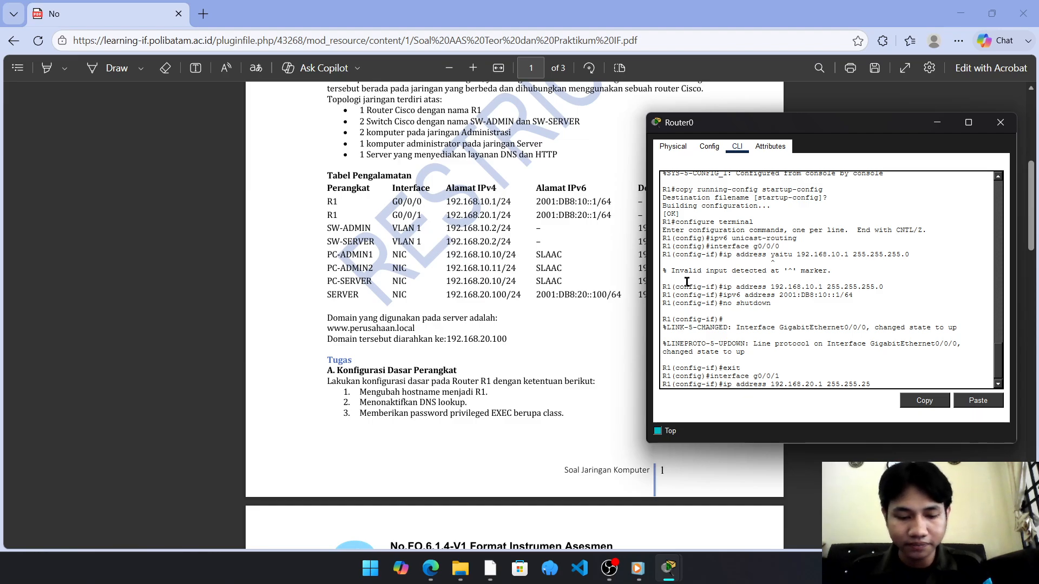
pyautogui.write('5.0')
pyautogui.press('Return')
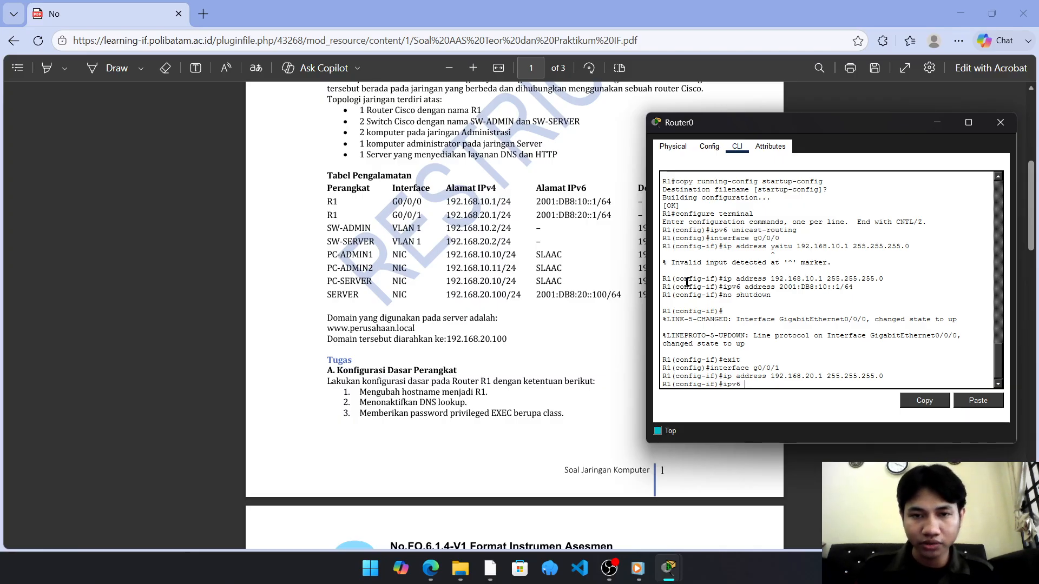
# Assign the IPv6 address 2001:DB8:20::1/64 to R1's interface g0/0/1
pyautogui.write('ipv6 20')
pyautogui.press('BackSpace')
pyautogui.press('BackSpace')
pyautogui.write('add')
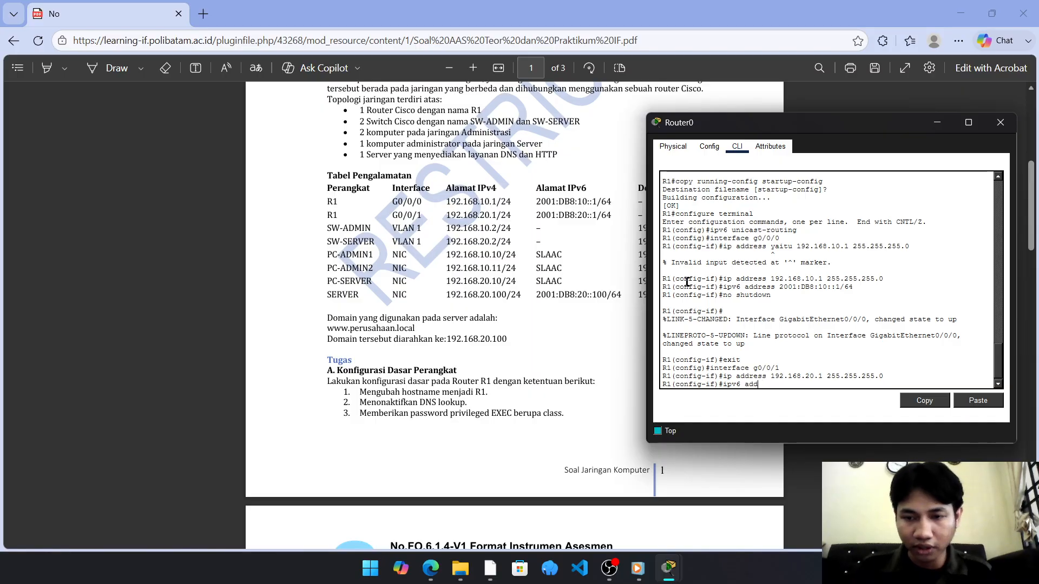
pyautogui.write('ress db')
pyautogui.press('BackSpace')
pyautogui.press('BackSpace')
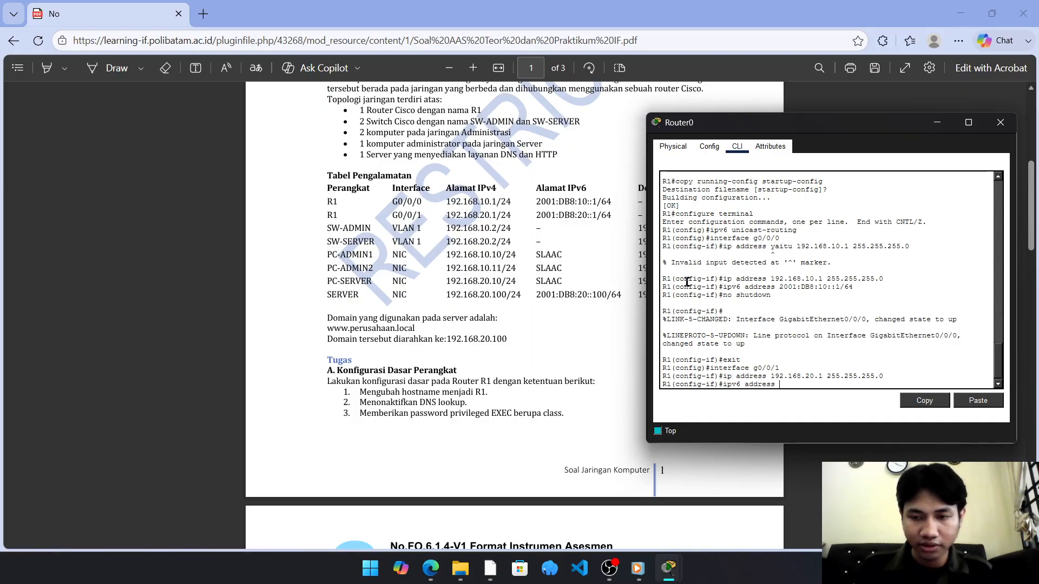
pyautogui.write('2001:DB8')
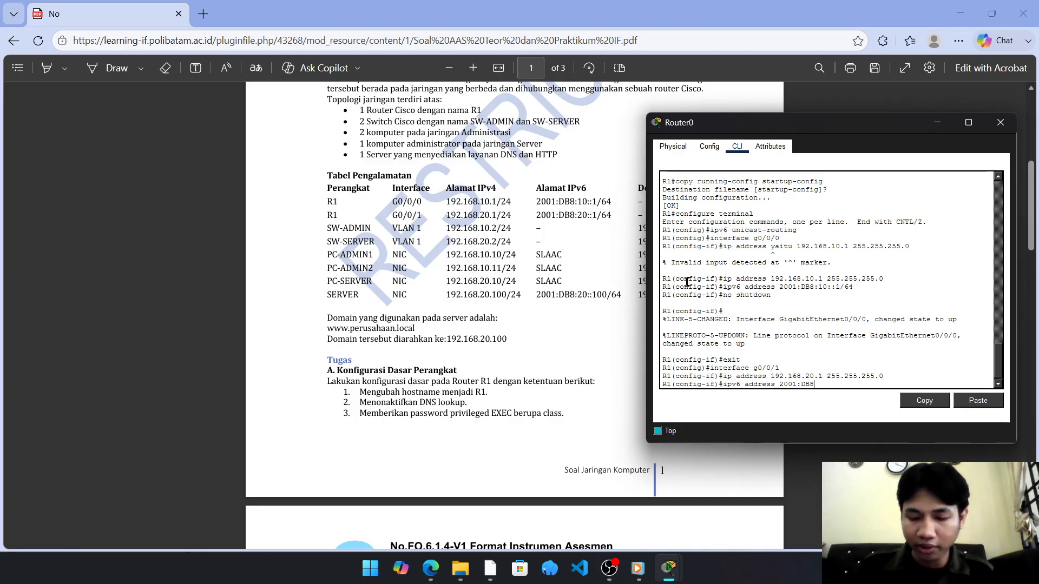
pyautogui.write(':1')
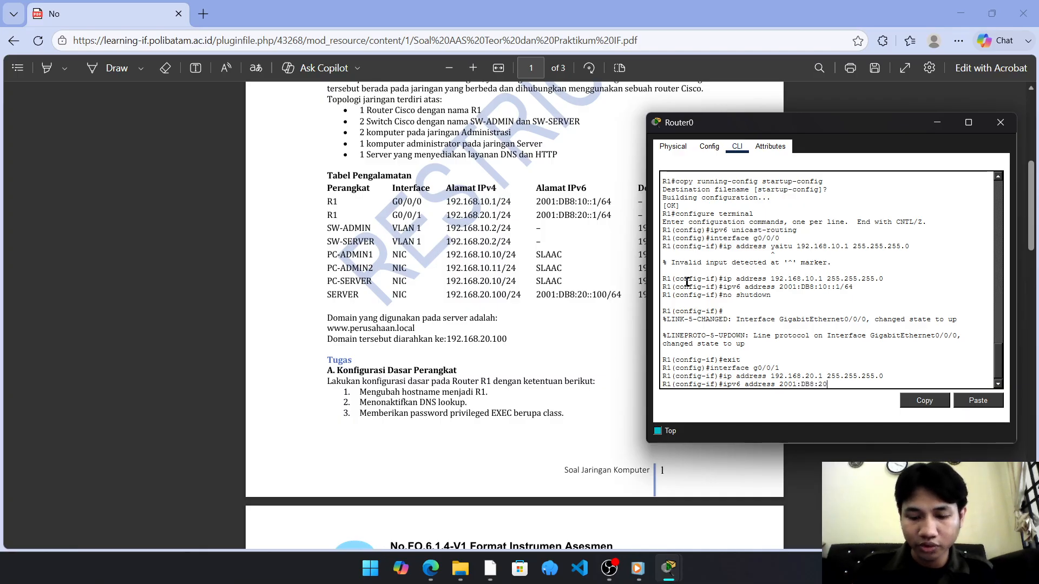
pyautogui.write('0::1/')
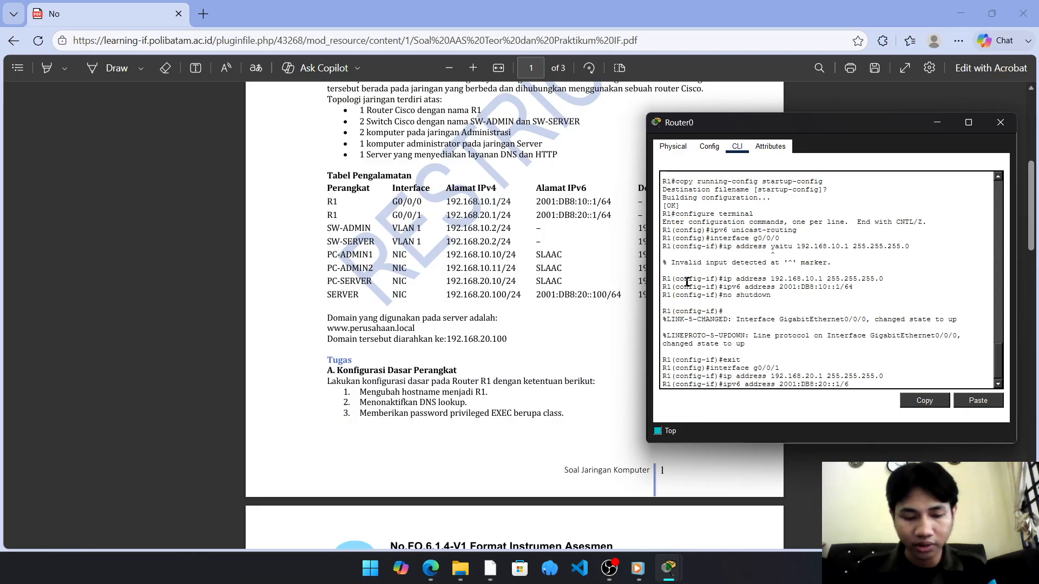
pyautogui.write('64')
pyautogui.press('Return')
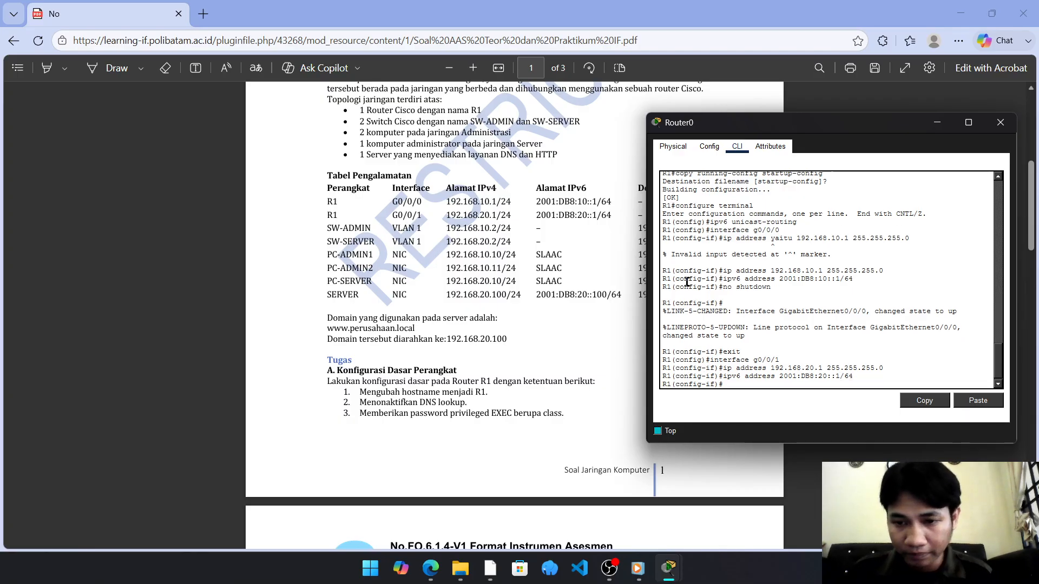
# Try to enable interface g0/0/1 with the command "no shtudown"
pyautogui.write('no shtu')
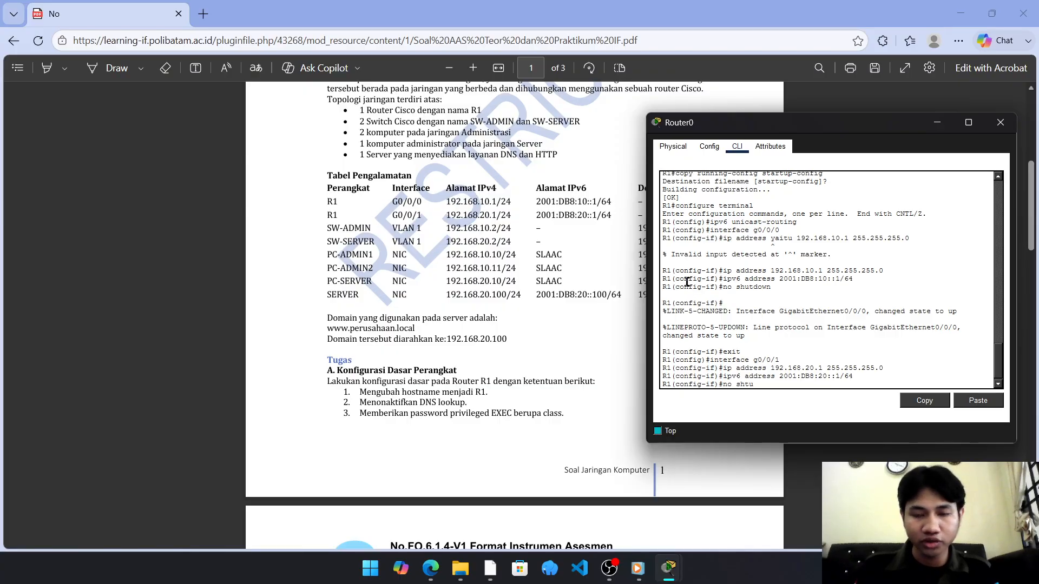
pyautogui.write('down')
pyautogui.press('Return')
pyautogui.press('Return')
pyautogui.write('e')
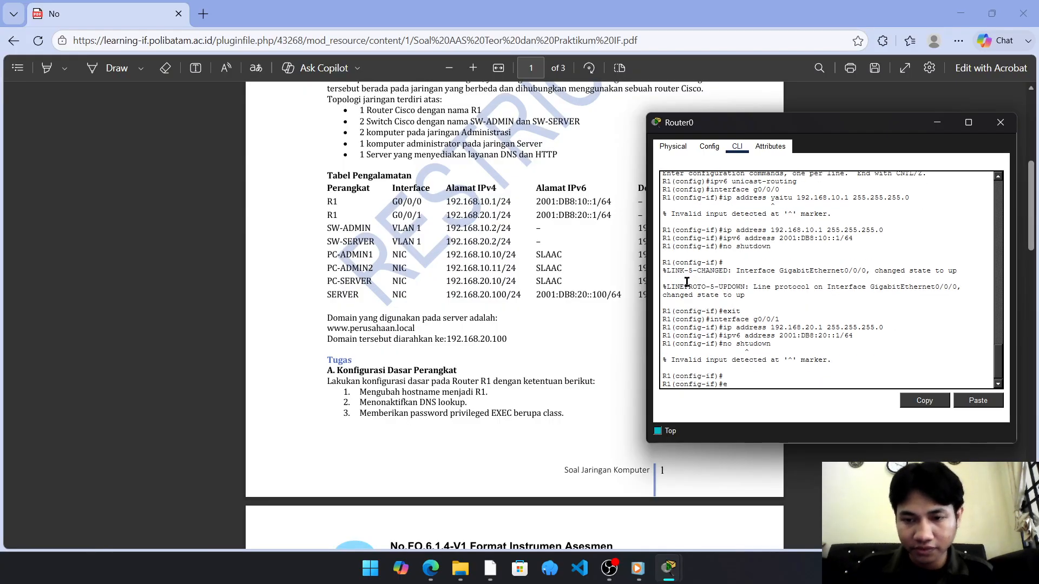
# Recall the misspelled command, correct it to "no shutdown" to enable g0/0/1, and exit to global configuration mode
pyautogui.press('Up')
pyautogui.press('Left')
pyautogui.press('Left')
pyautogui.press('Left')
pyautogui.press('Left')
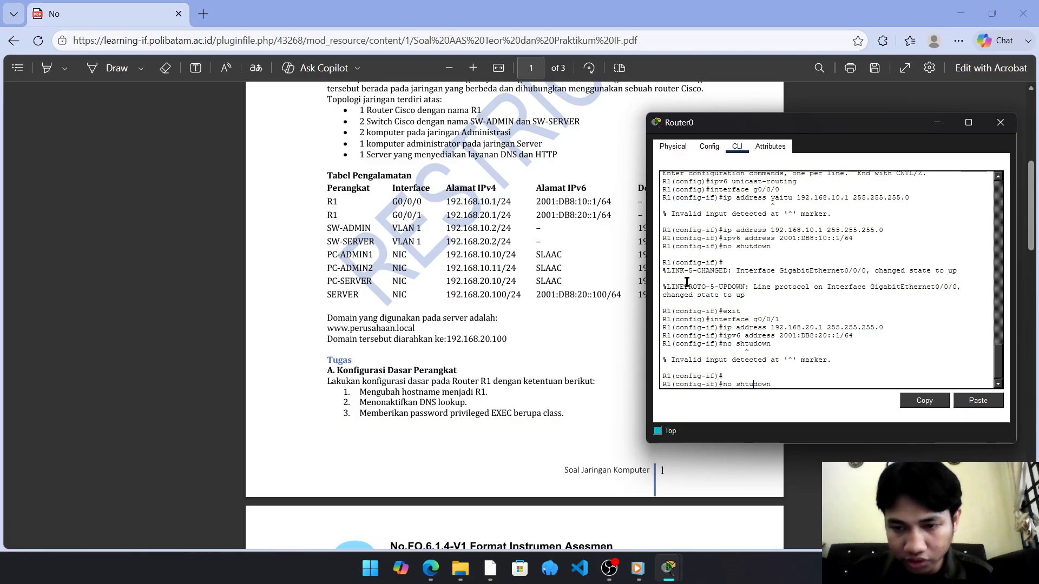
pyautogui.press('BackSpace')
pyautogui.press('BackSpace')
pyautogui.write('it')
pyautogui.press('Left')
pyautogui.press('BackSpace')
pyautogui.write('u')
pyautogui.press('Return')
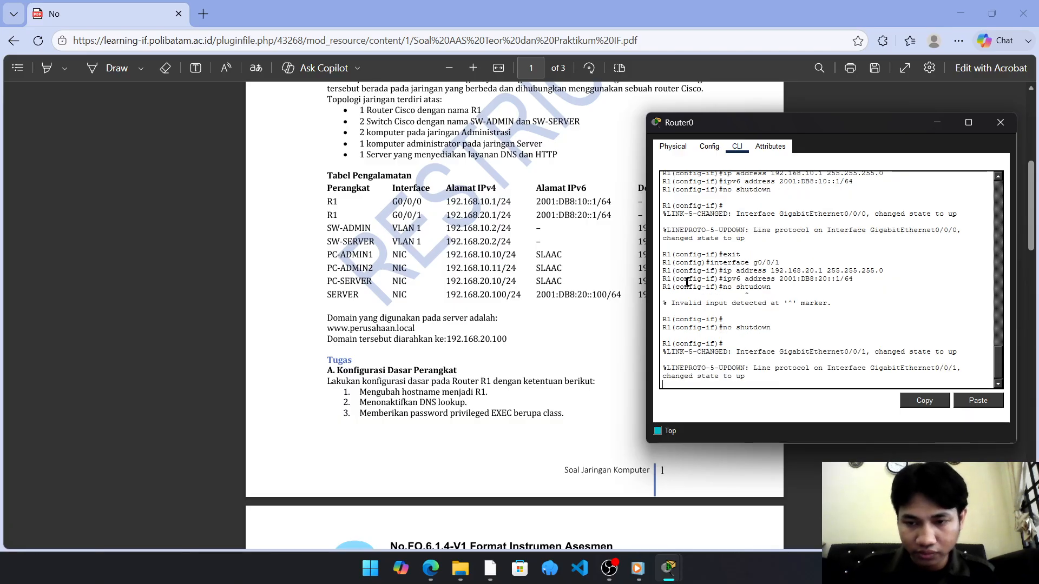
pyautogui.write('exit')
pyautogui.press('Return')
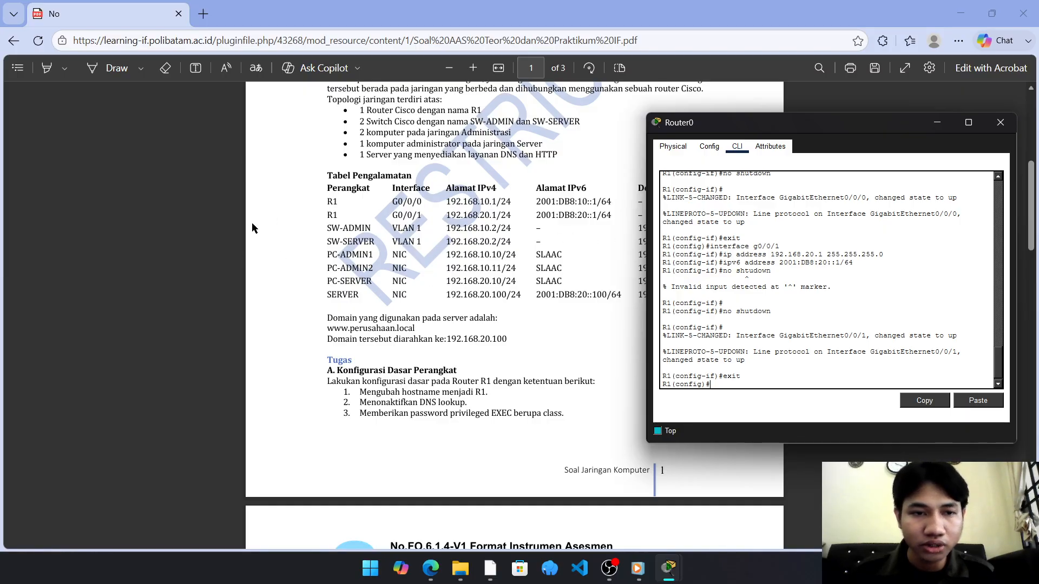
# Check the switch configuration task in section C of the assignment PDF, starting with the hostname item
pyautogui.moveTo(1031, 211); pyautogui.dragTo(1037, 323)
pyautogui.moveTo(328, 140); pyautogui.dragTo(427, 146)
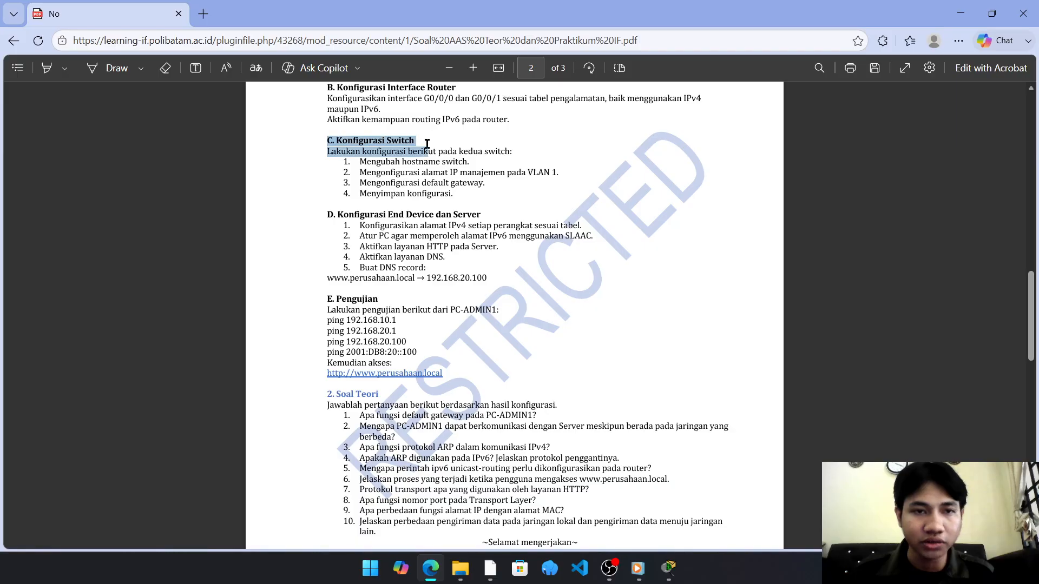
pyautogui.click(381, 177)
pyautogui.moveTo(363, 161); pyautogui.dragTo(460, 172)
pyautogui.click(427, 162)
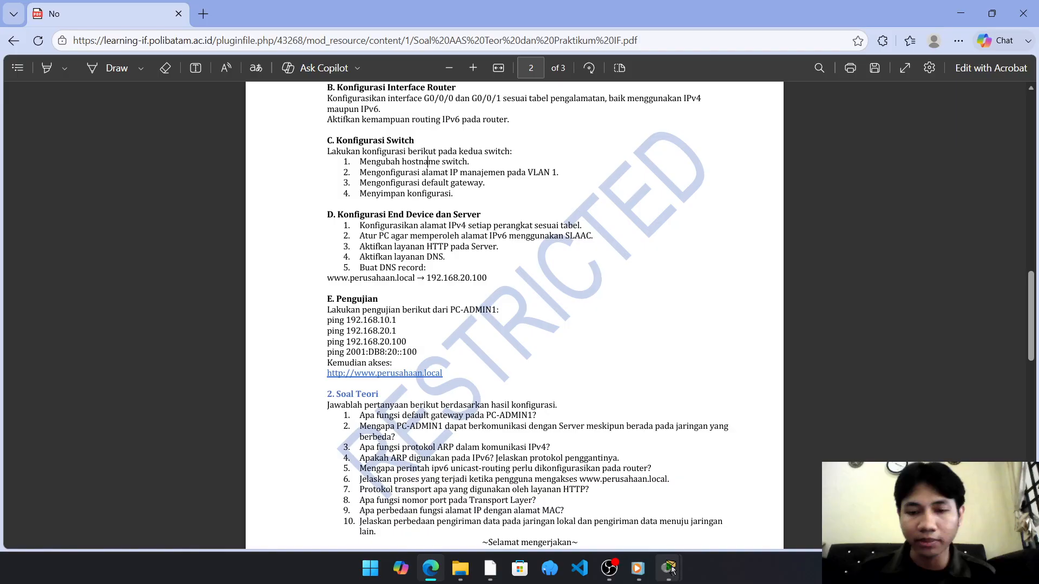
# Switch to the Cisco Packet Tracer topology, open Switch0's command line and start a session at its user prompt
pyautogui.moveTo(669, 568)
pyautogui.click(606, 498)
pyautogui.doubleClick(206, 292)
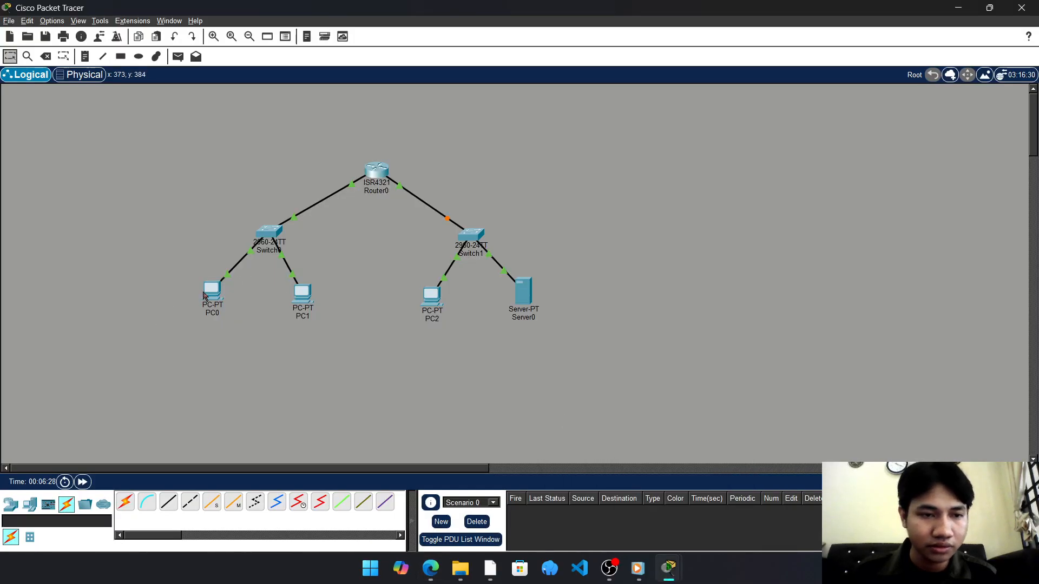
pyautogui.doubleClick(285, 240)
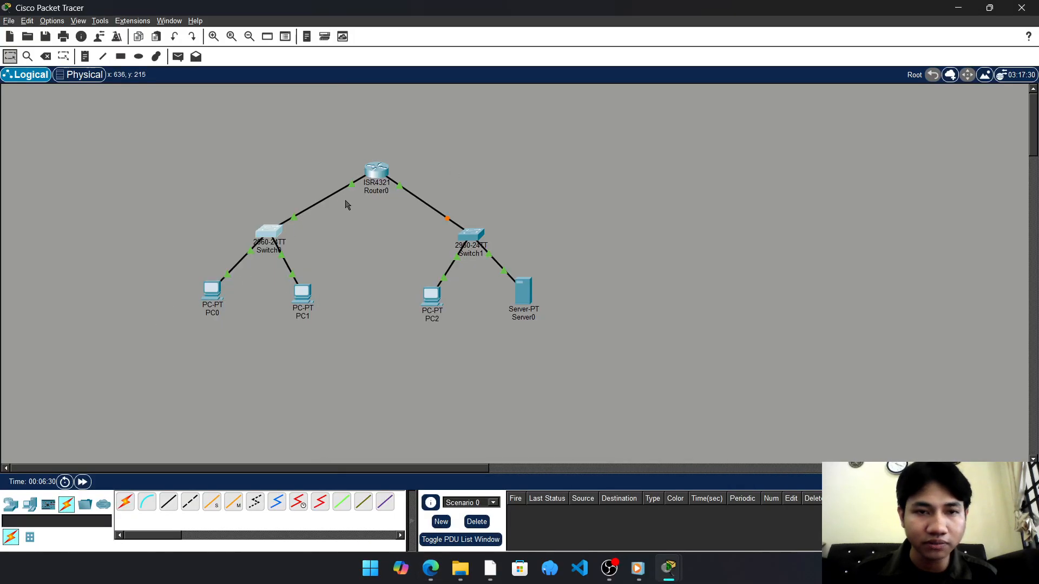
pyautogui.click(427, 134)
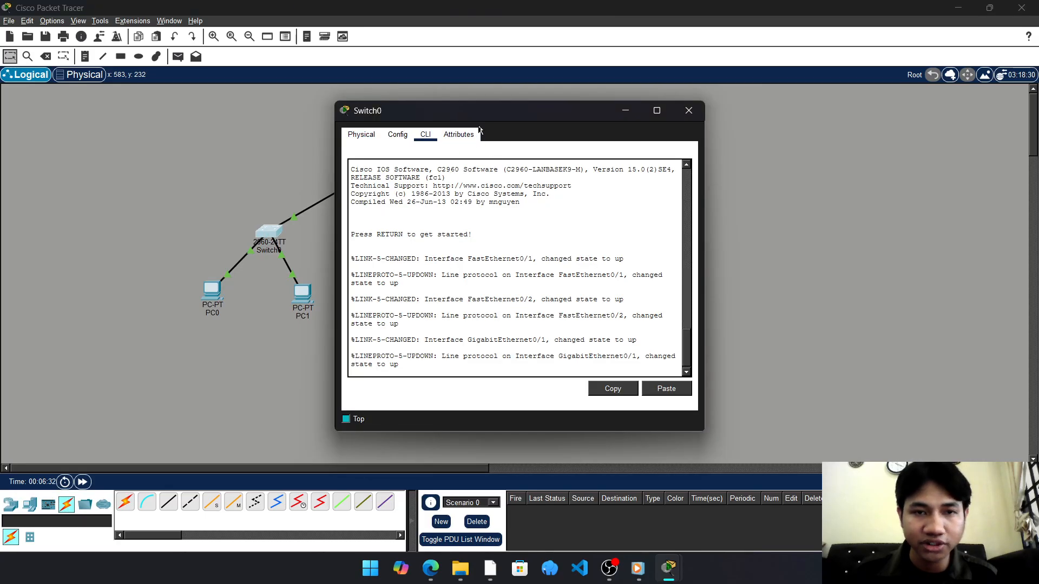
pyautogui.press('Return')
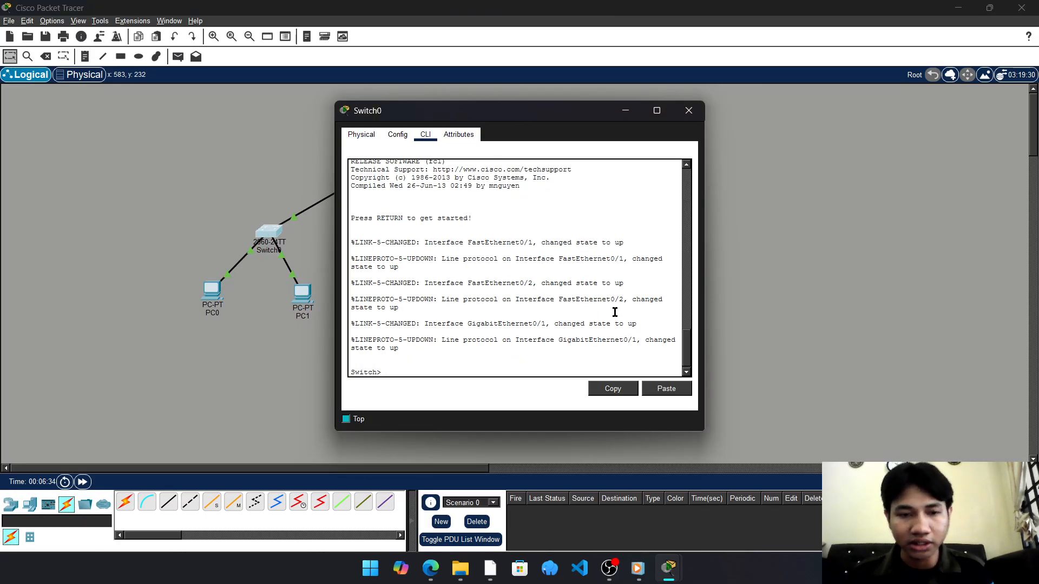
# Show the addressing table in the assignment PDF and place Switch0's command line window beside it
pyautogui.hotkey('alt', 'Tab')
pyautogui.hotkey('alt', 'Tab')
pyautogui.hotkey('alt', 'Tab')
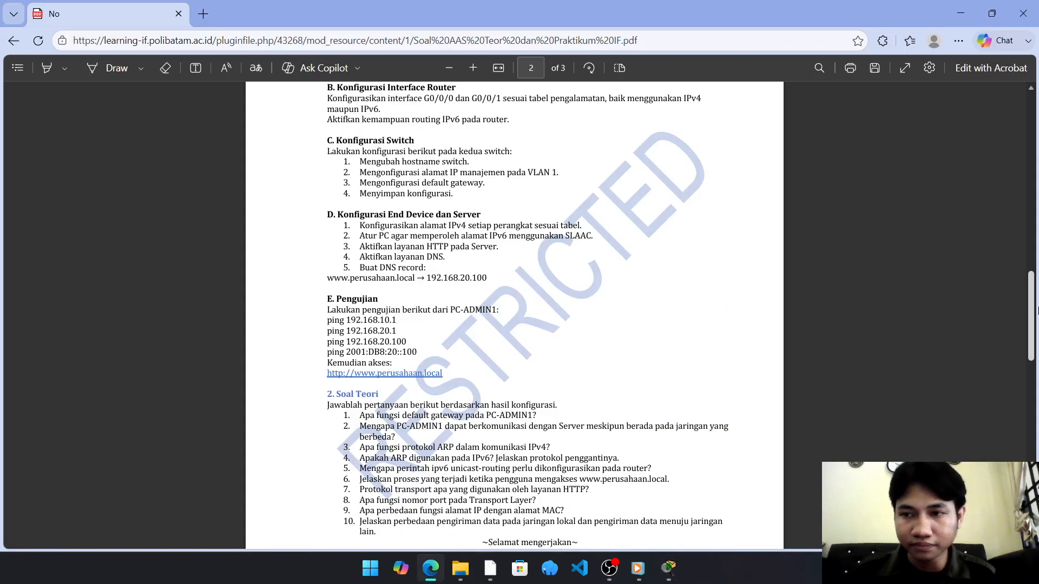
pyautogui.scroll(10, 1037, 208)
pyautogui.scroll(3, 1036, 209)
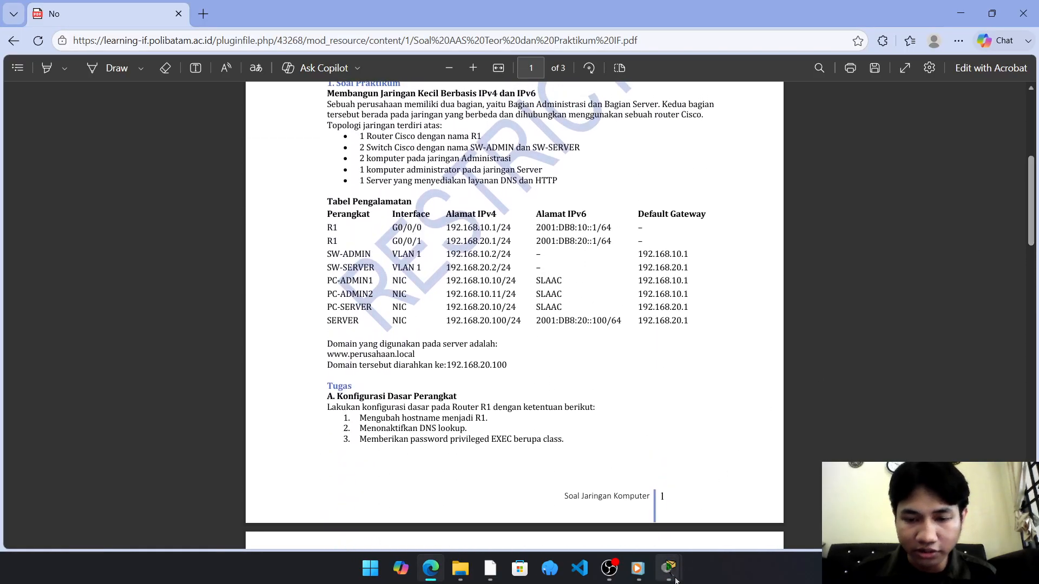
pyautogui.moveTo(669, 568)
pyautogui.click(845, 503)
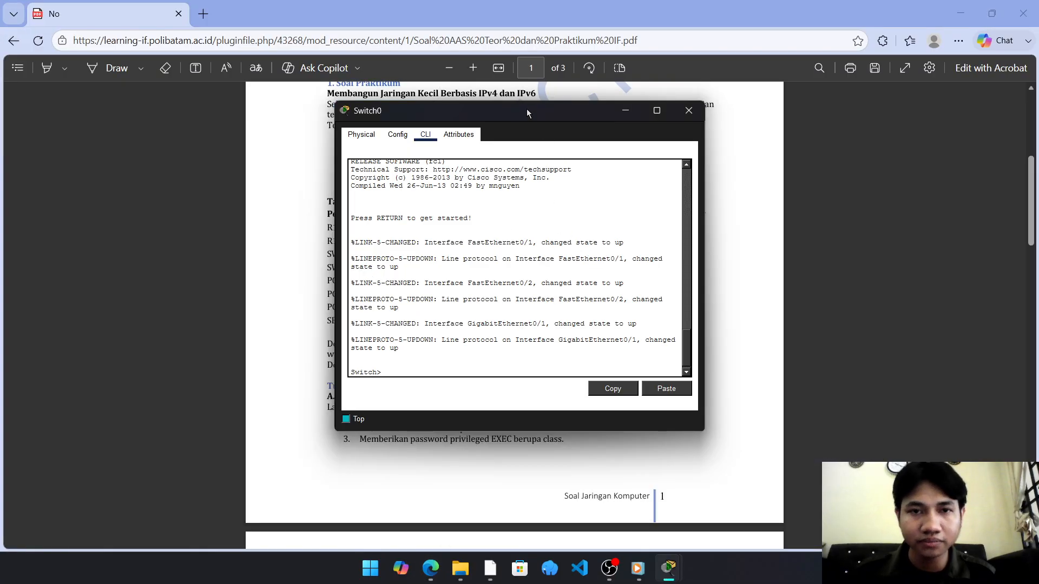
pyautogui.moveTo(529, 111); pyautogui.dragTo(736, 110)
# Enter privileged EXEC mode on Switch0 with "enable" and global configuration mode with "configure terminal"
pyautogui.click(650, 362)
pyautogui.write('enable')
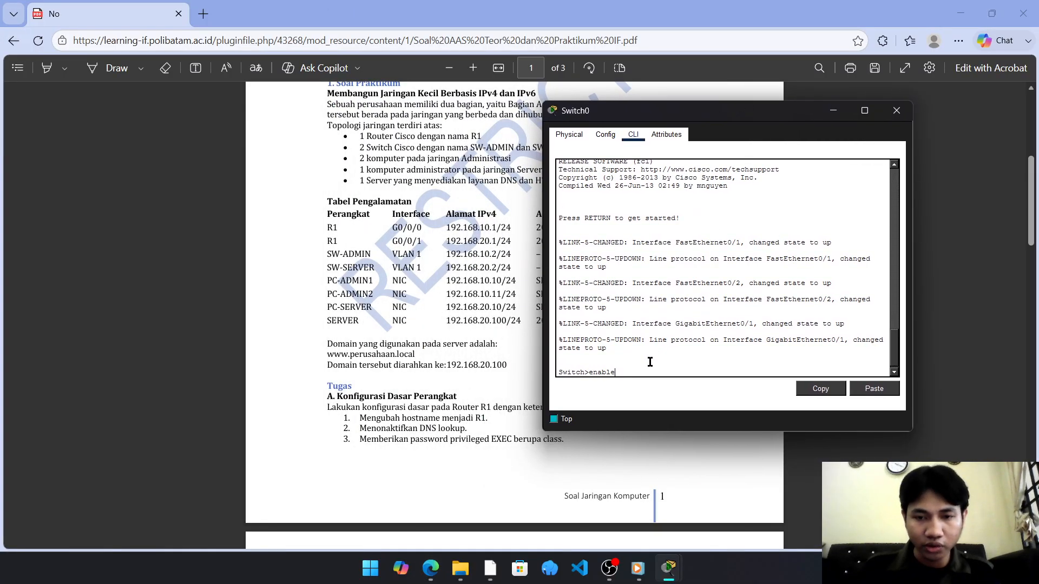
pyautogui.press('Return')
pyautogui.write('configu')
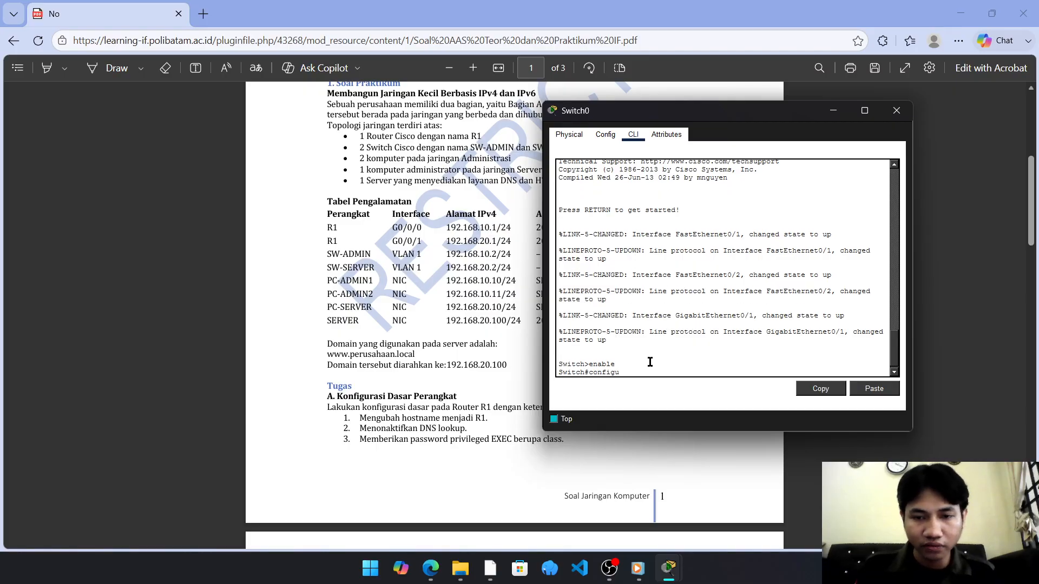
pyautogui.write('re terminal')
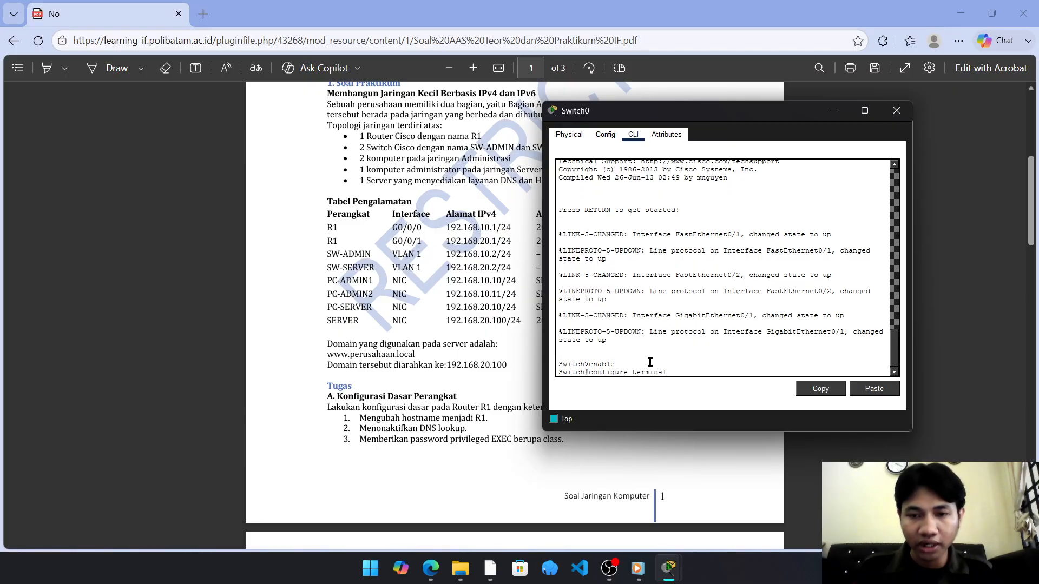
pyautogui.press('Return')
# Set the switch's hostname to SW-ADMIN
pyautogui.write('hostname')
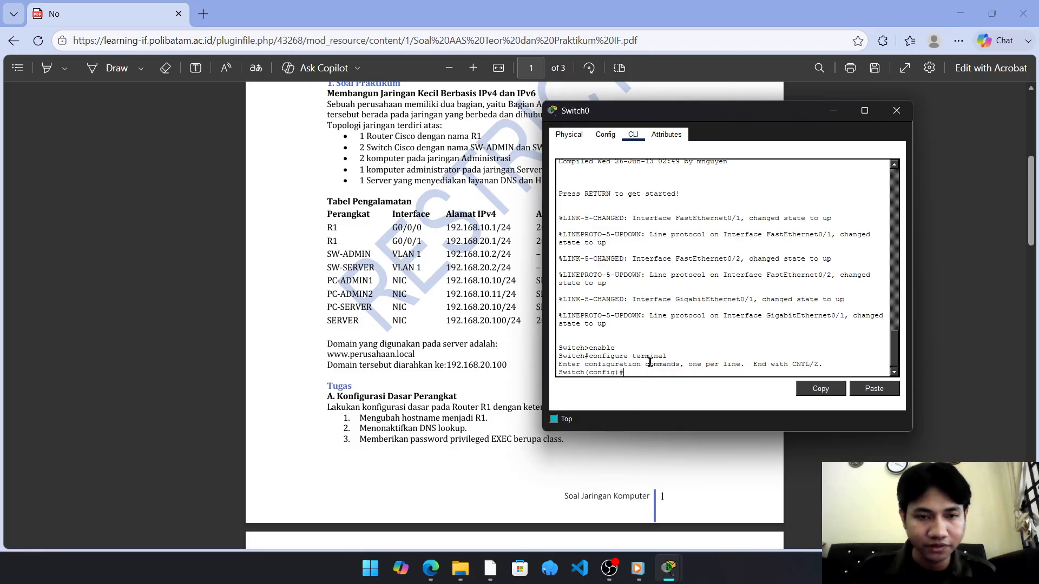
pyautogui.write(' SW-ADM')
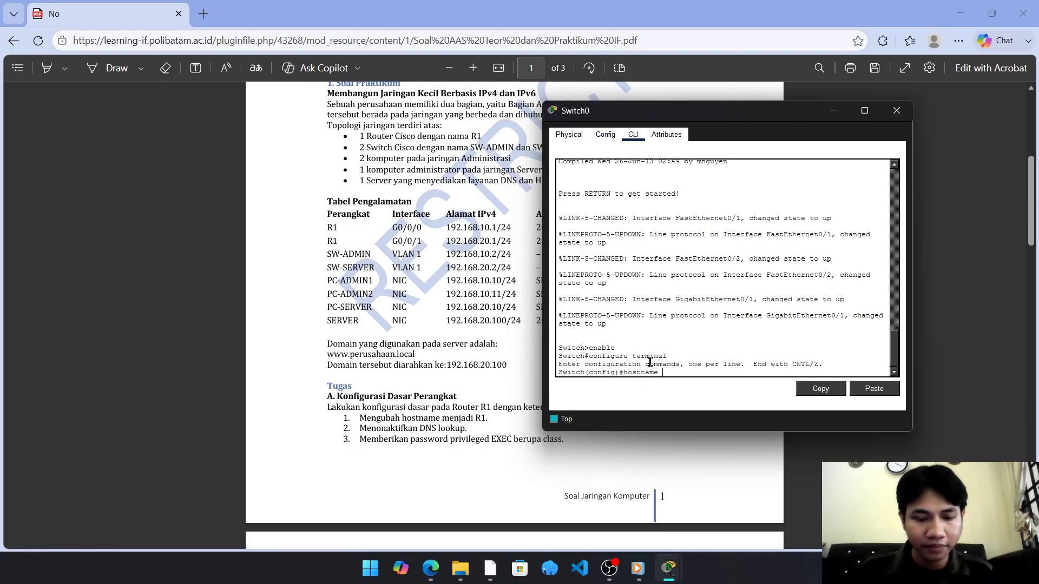
pyautogui.write('IN')
pyautogui.press('Return')
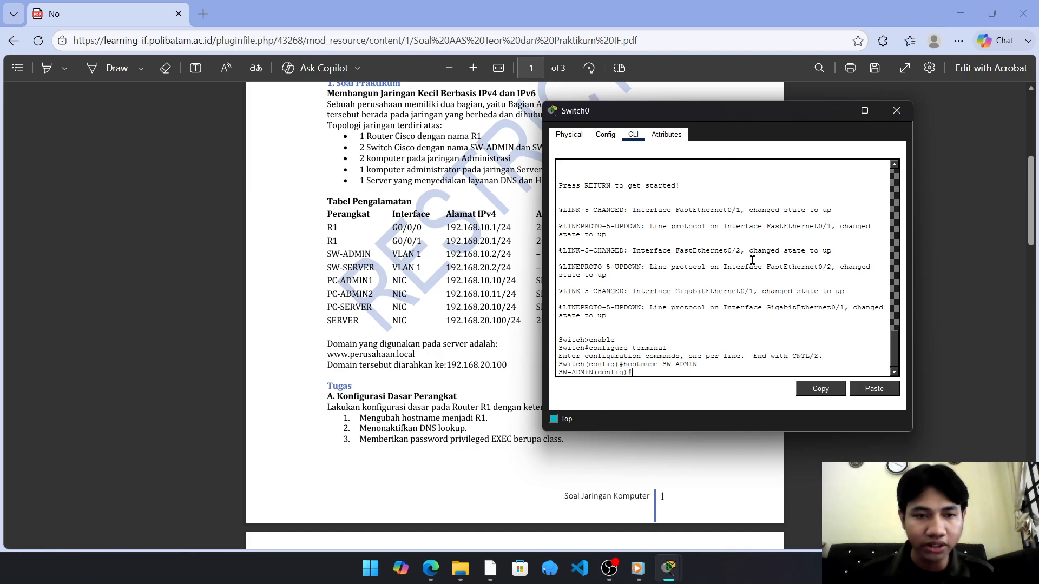
# Enter interface vlan 1 on SW-ADMIN and assign it IP address 192.168.10.2 with subnet mask 255.255.255.0
pyautogui.write('INTER')
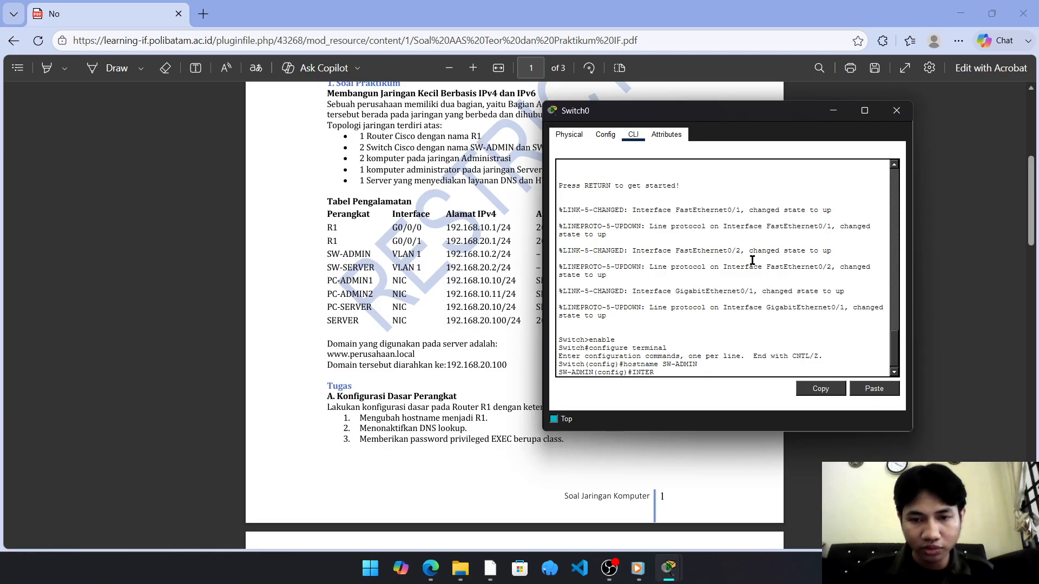
pyautogui.press('BackSpace')
pyautogui.press('BackSpace')
pyautogui.press('BackSpace')
pyautogui.write('inte')
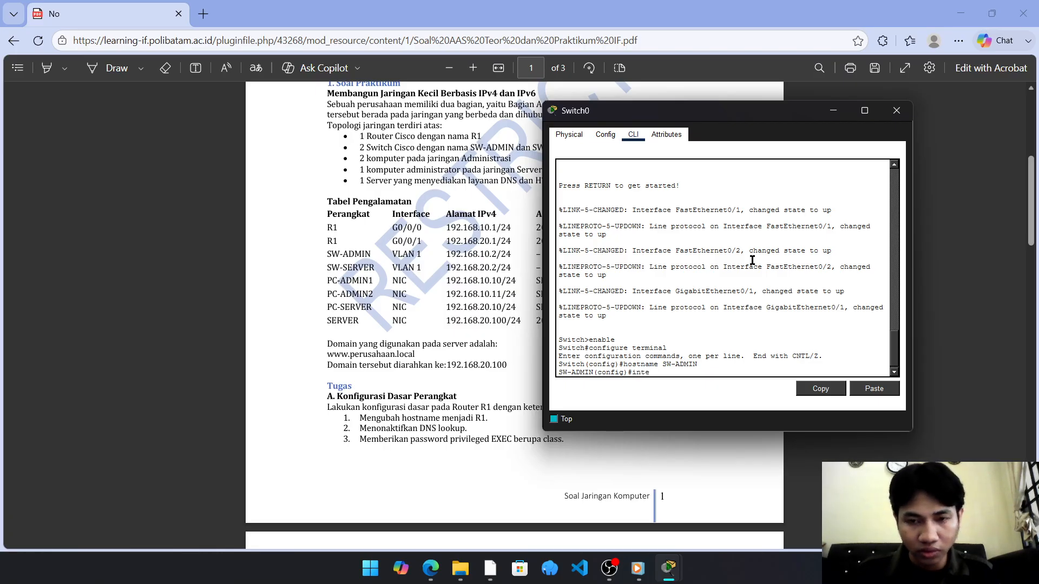
pyautogui.write('rface vlan')
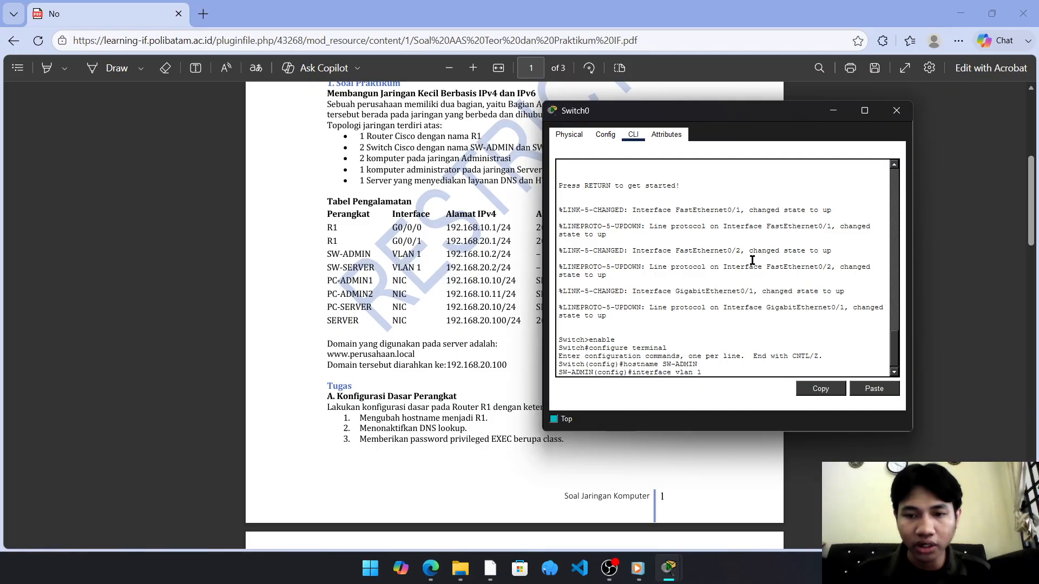
pyautogui.write(' 1')
pyautogui.press('Return')
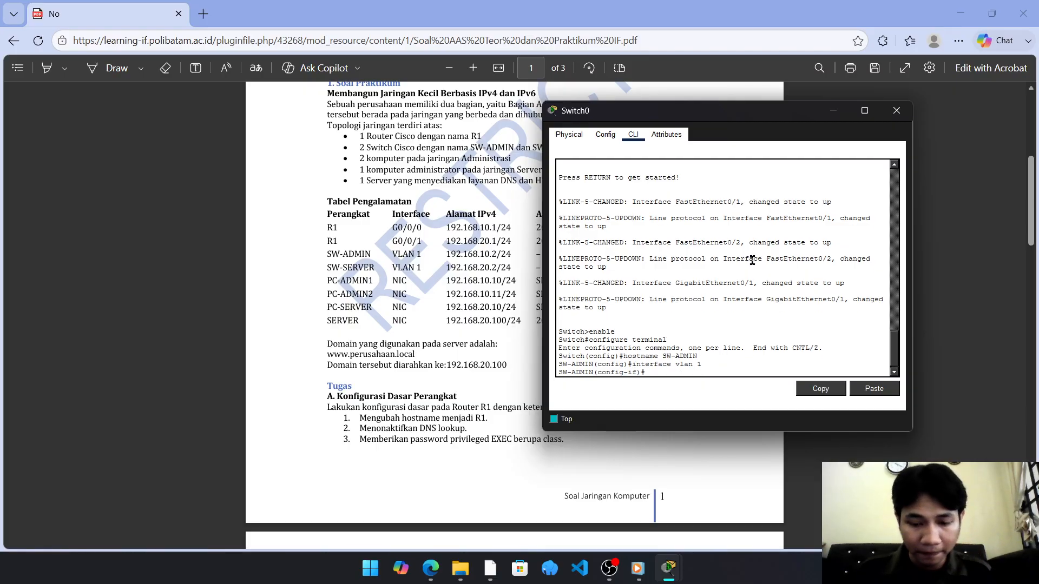
pyautogui.write('ip address')
pyautogui.write('192.168.10.2')
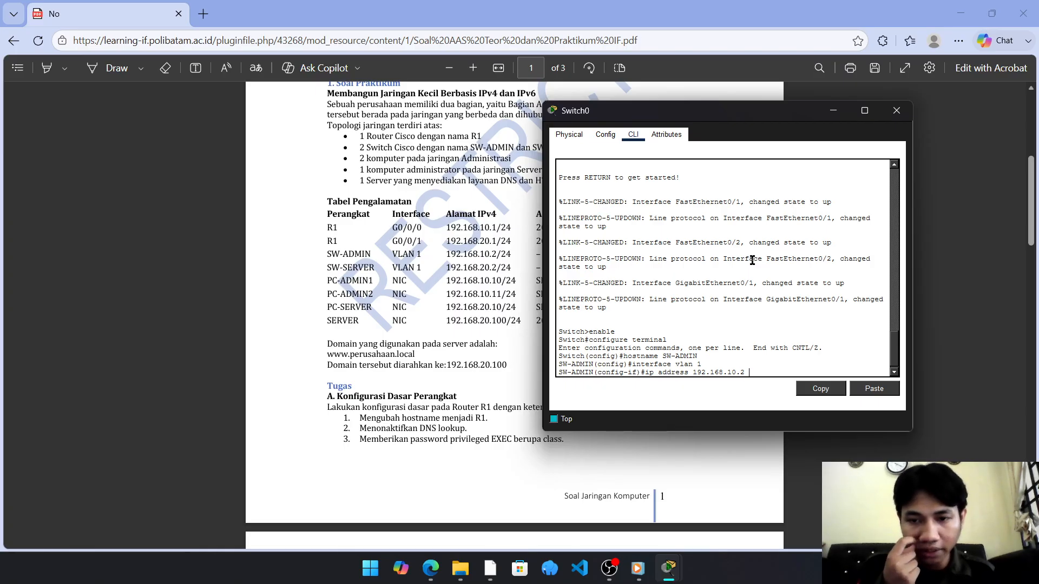
pyautogui.write('255.255.')
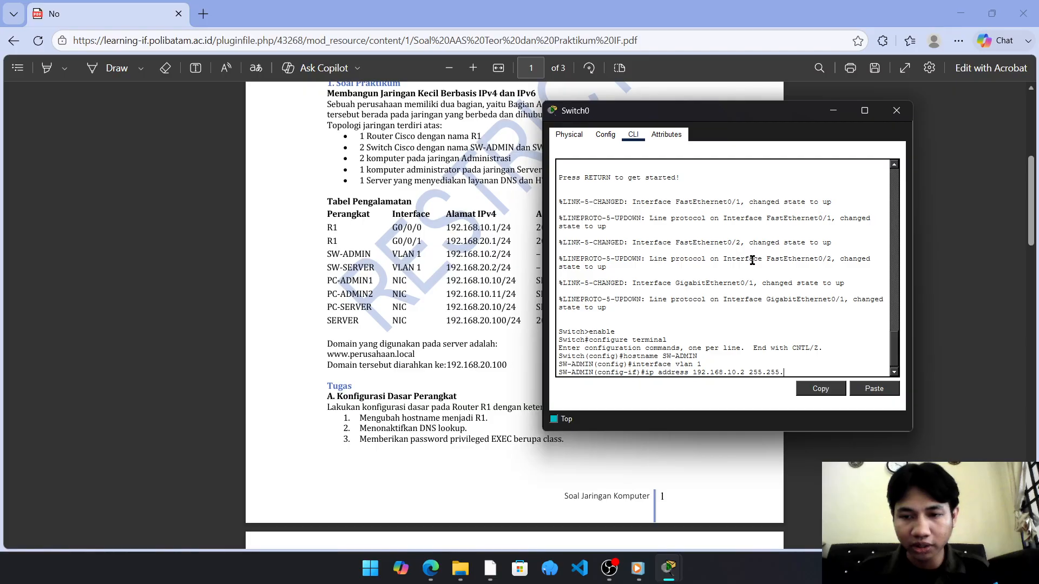
pyautogui.write('255.0')
pyautogui.press('Return')
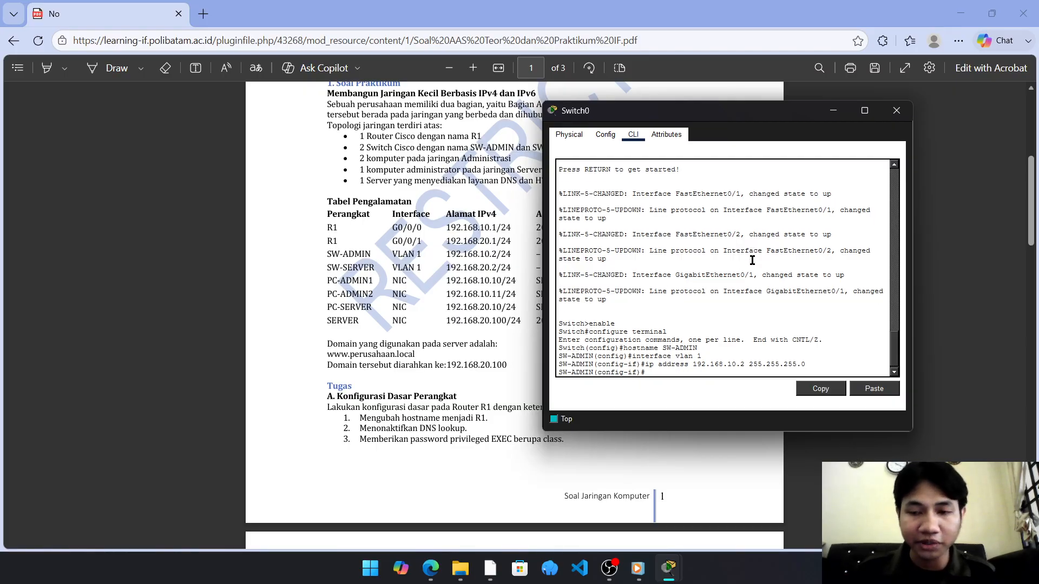
# Uncover the PDF's Default Gateway column, enable the VLAN 1 interface with "no shutdown" and exit to global configuration mode
pyautogui.moveTo(744, 112); pyautogui.dragTo(918, 132)
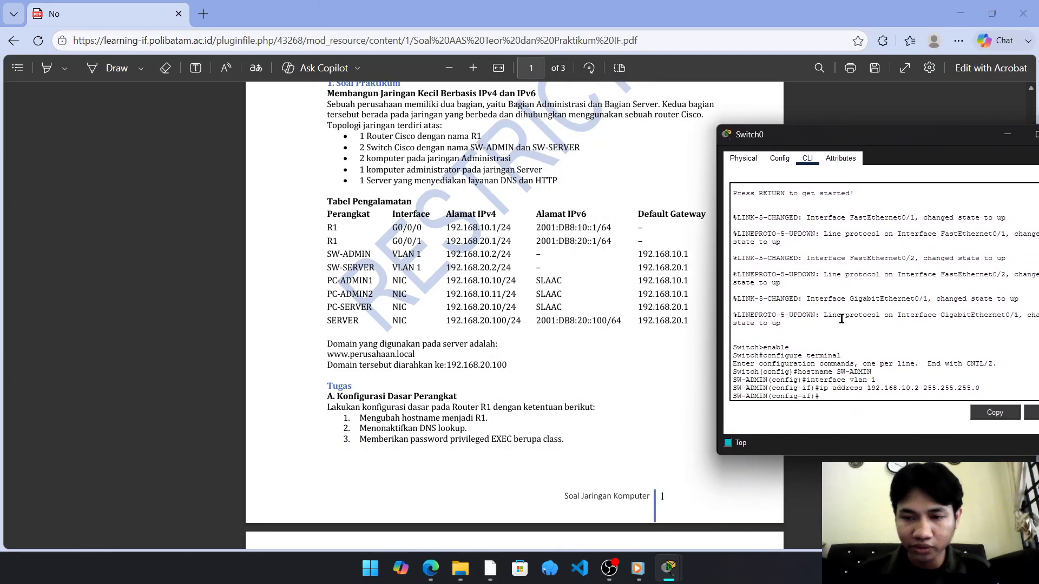
pyautogui.write('o shutodwn')
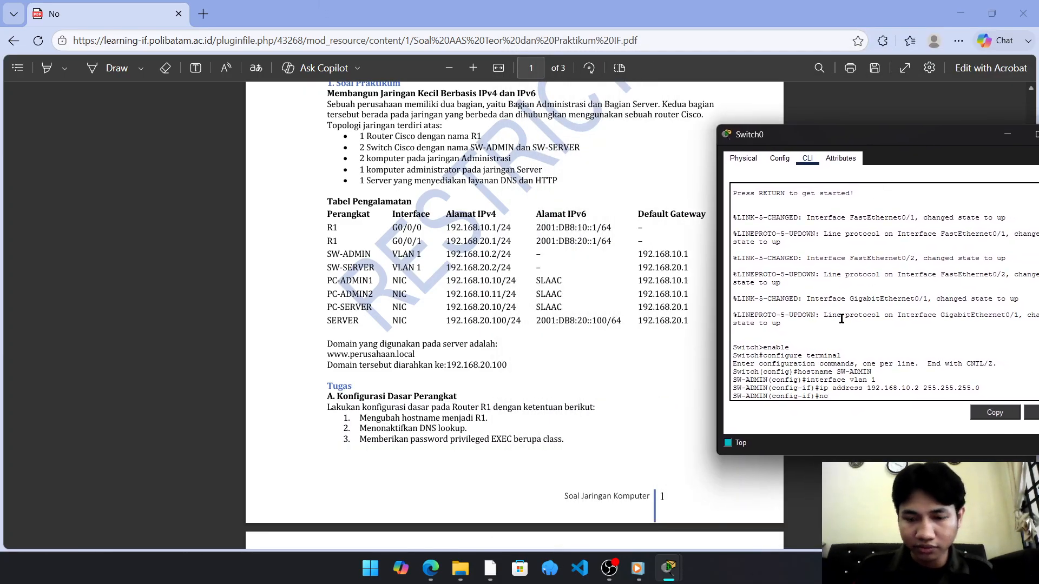
pyautogui.press('BackSpace')
pyautogui.press('BackSpace')
pyautogui.press('BackSpace')
pyautogui.press('BackSpace')
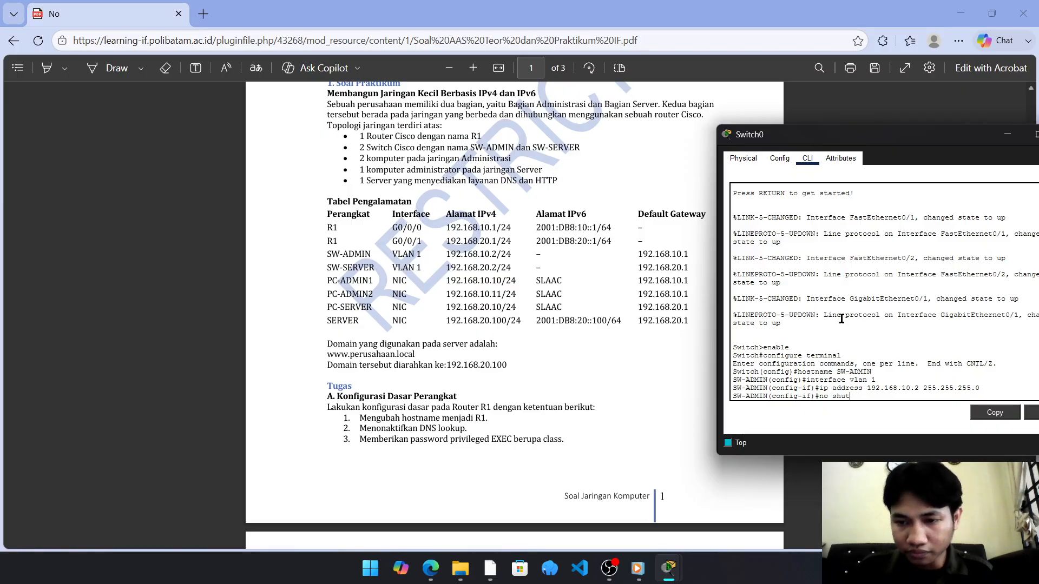
pyautogui.write('down')
pyautogui.press('Return')
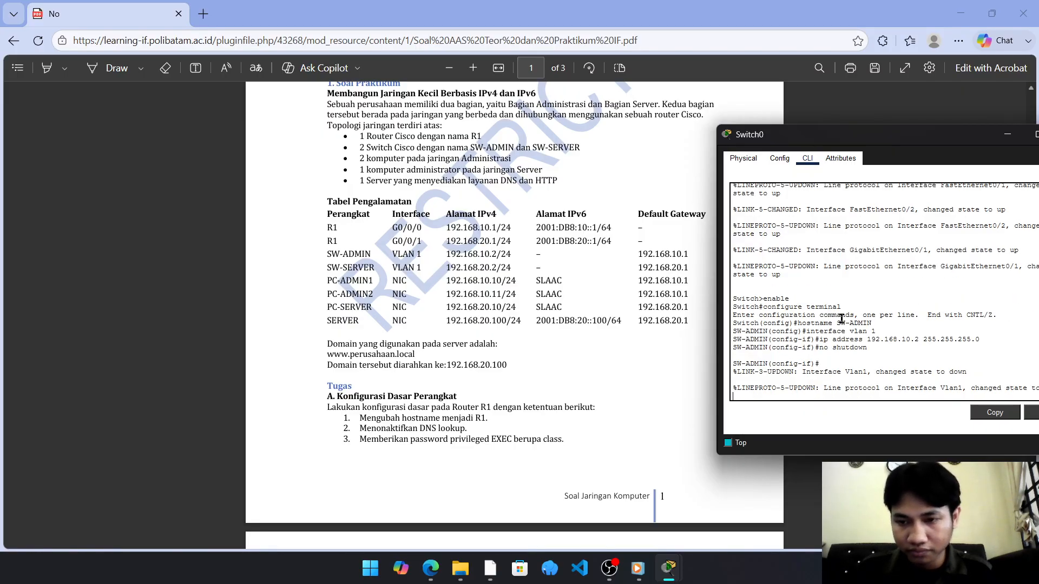
pyautogui.press('Return')
pyautogui.write('exit')
pyautogui.press('Return')
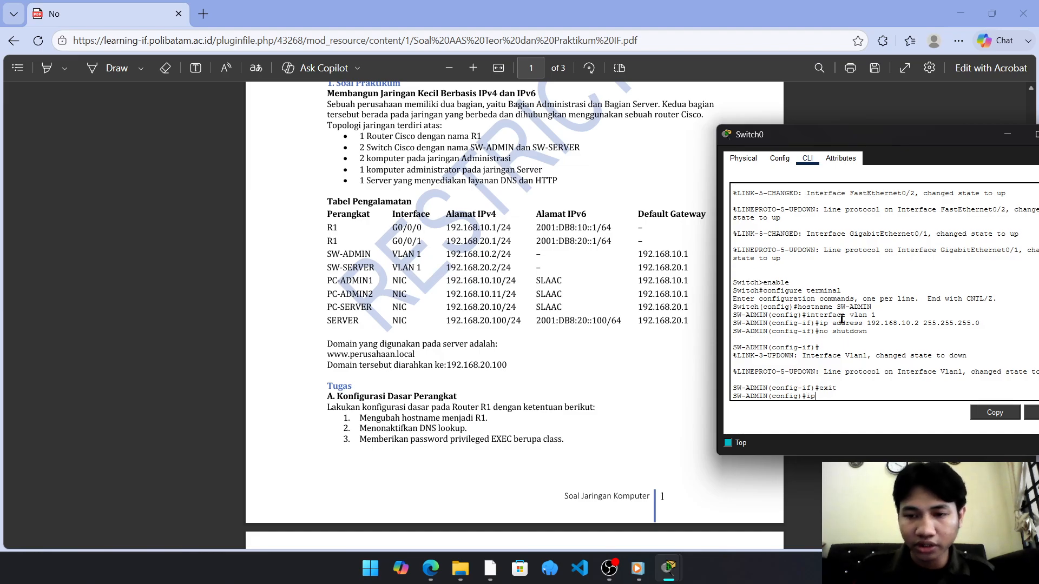
# Set SW-ADMIN's default gateway to 192.168.10.1 with the ip default-gateway command
pyautogui.write('ip a')
pyautogui.press('BackSpace')
pyautogui.write('default-gatewa')
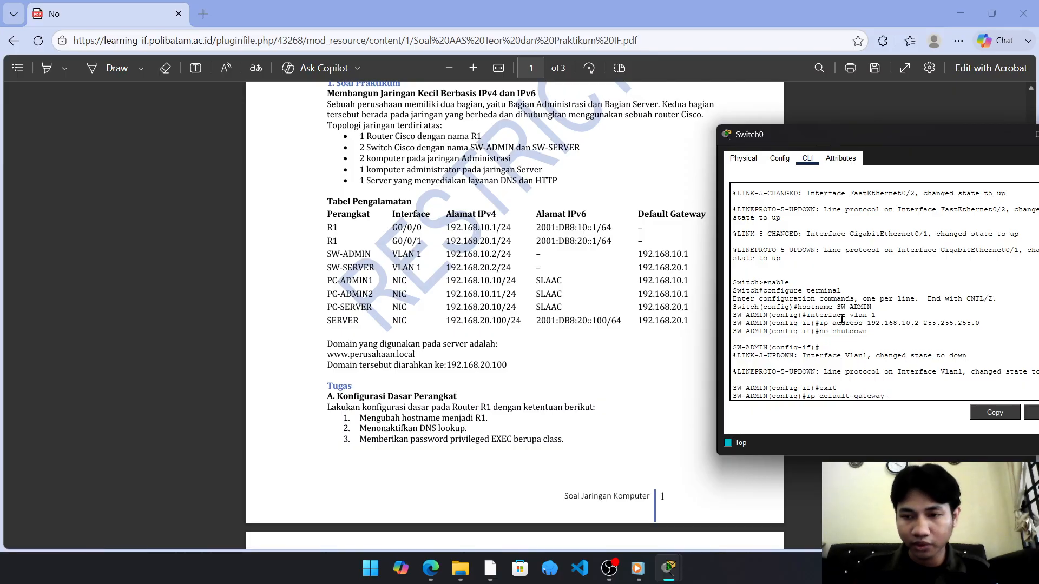
pyautogui.write('y 192.16')
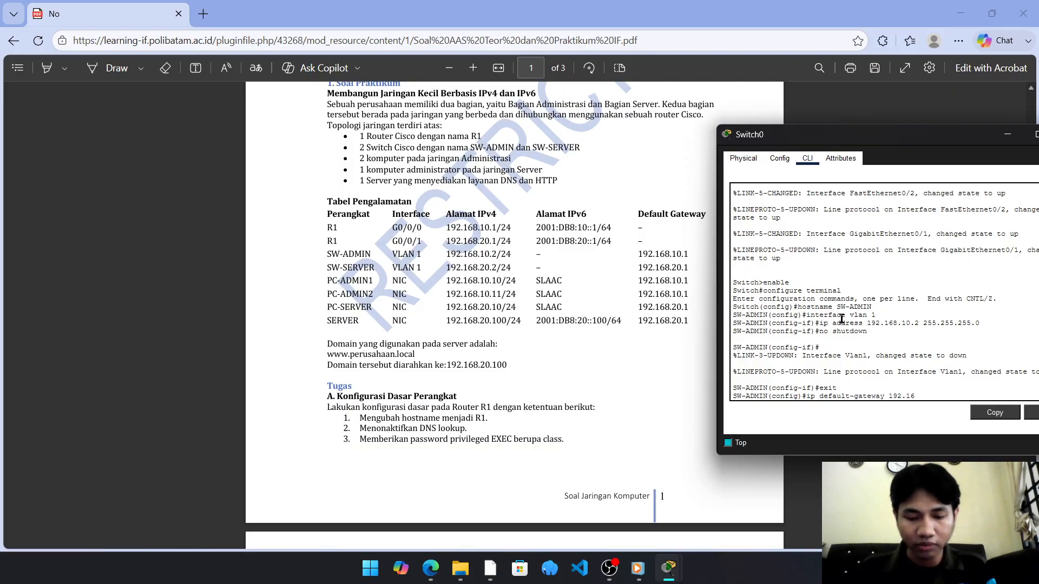
pyautogui.write('8.10')
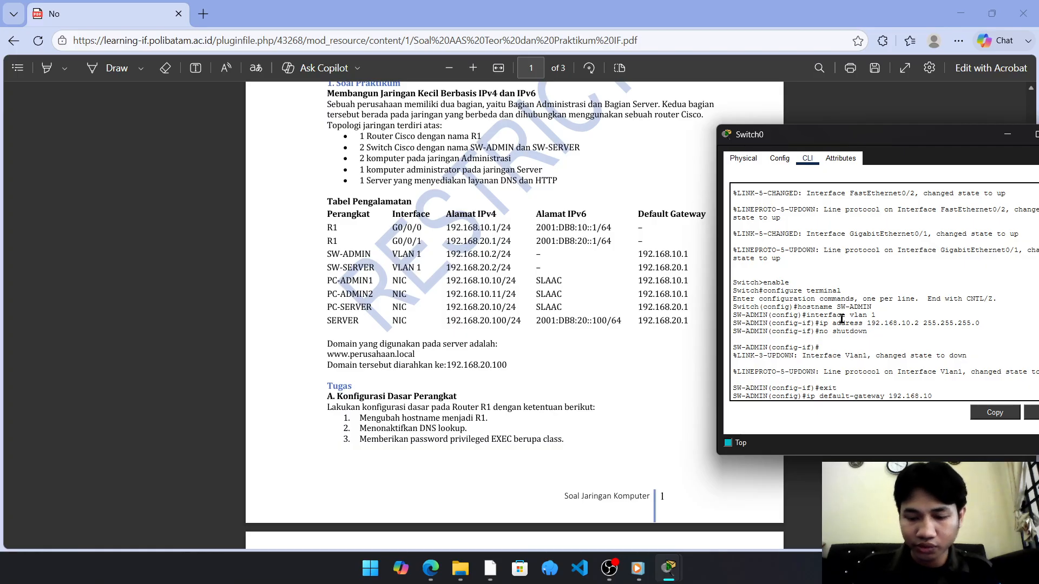
pyautogui.write('.1')
pyautogui.press('Return')
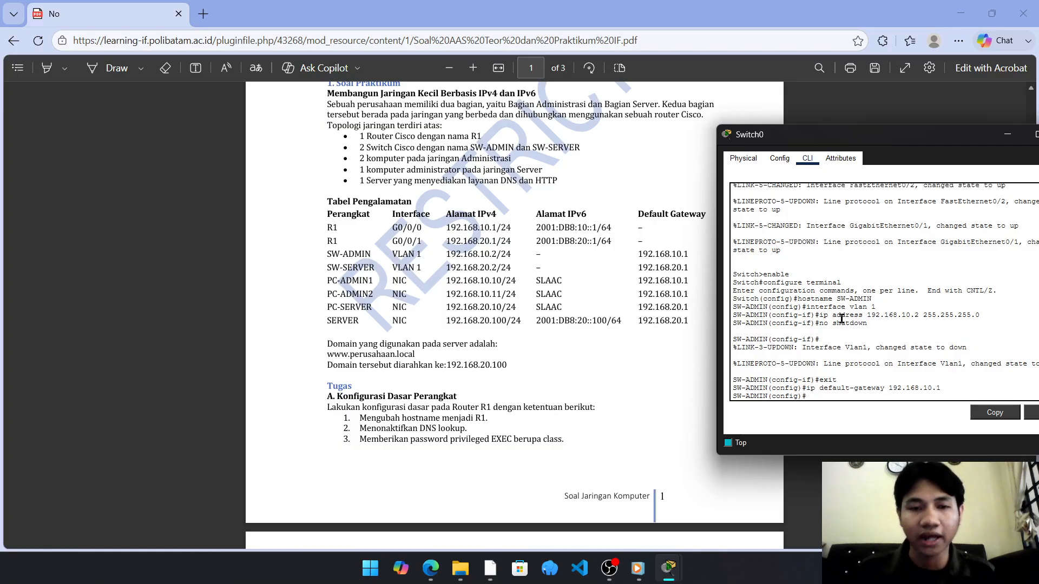
# Exit to privileged EXEC mode and save SW-ADMIN's running-config to startup-config, accepting the default destination filename
pyautogui.write('exit')
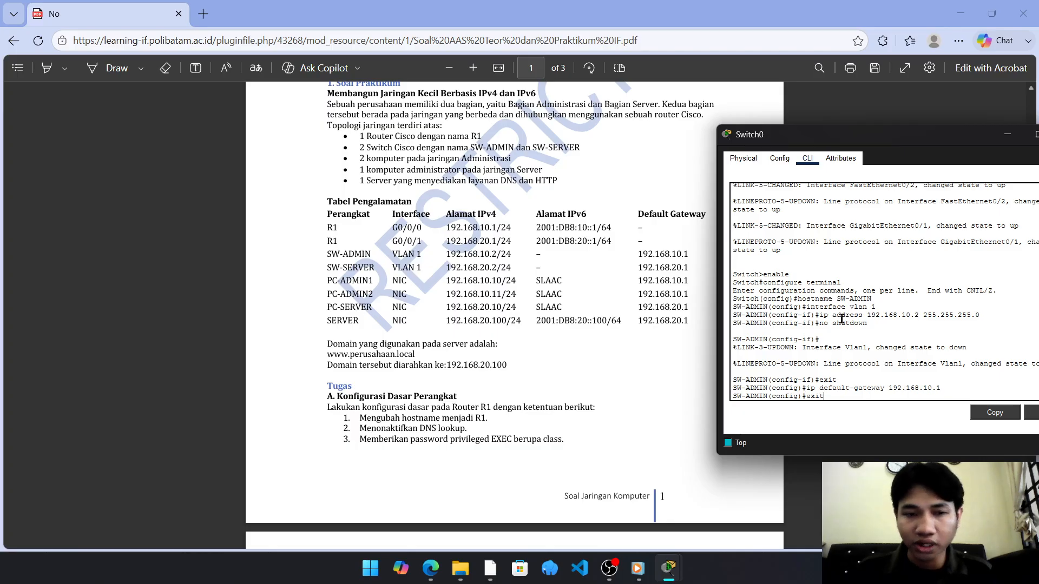
pyautogui.press('Return')
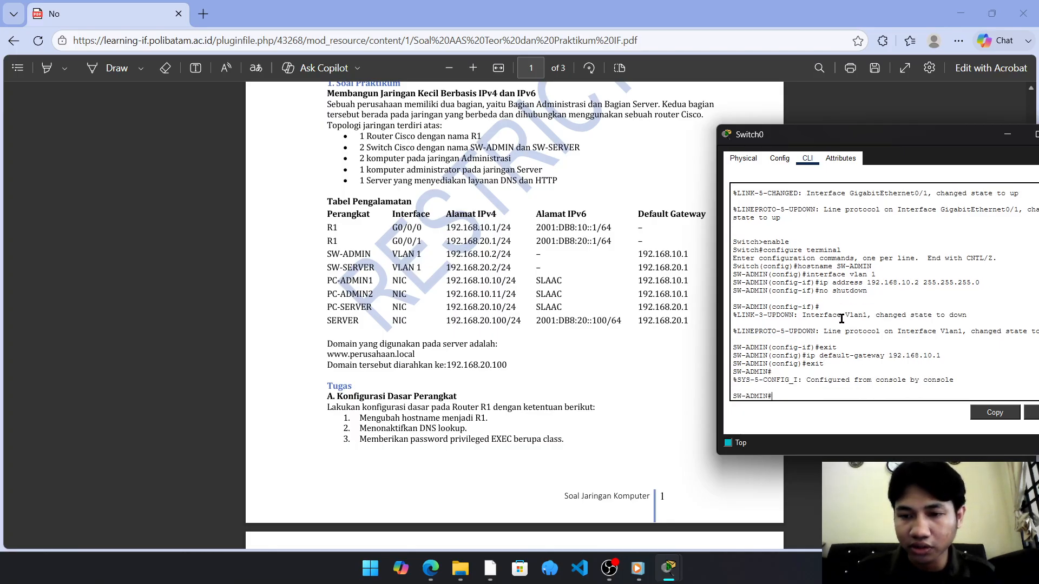
pyautogui.write('copy runn')
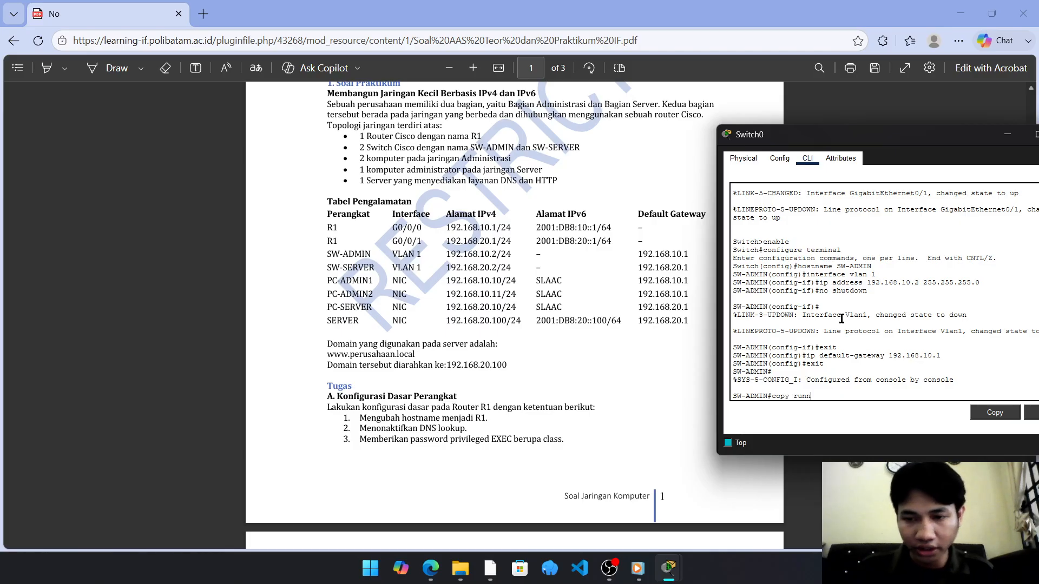
pyautogui.write('ing-config s')
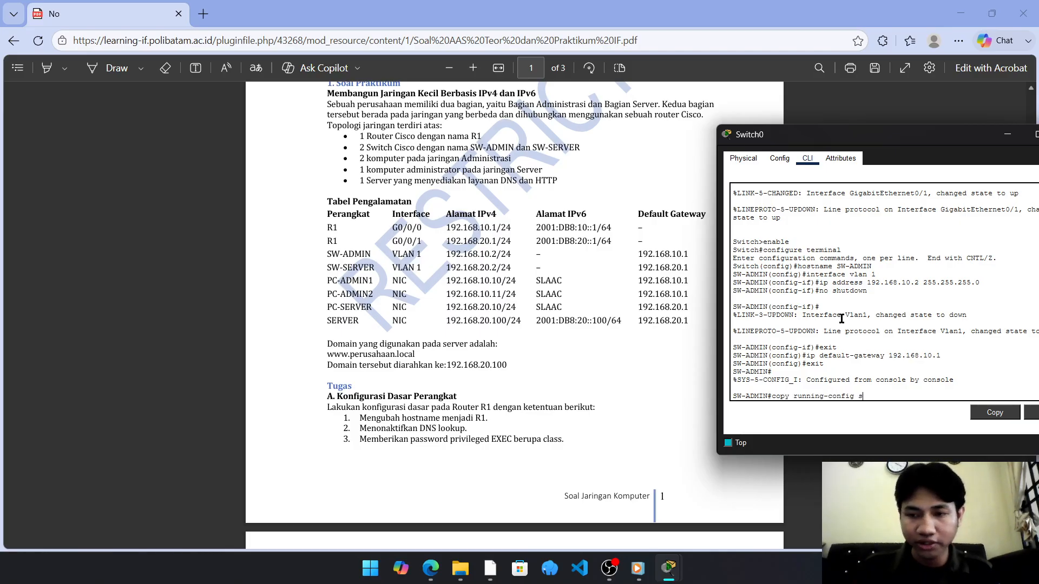
pyautogui.write('tartup-config')
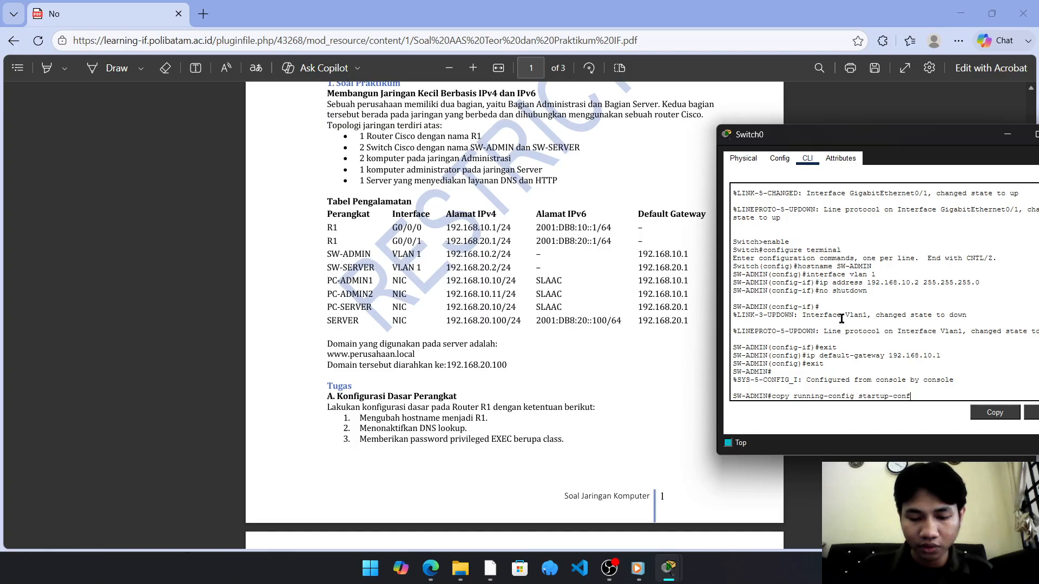
pyautogui.press('Return')
pyautogui.press('Return')
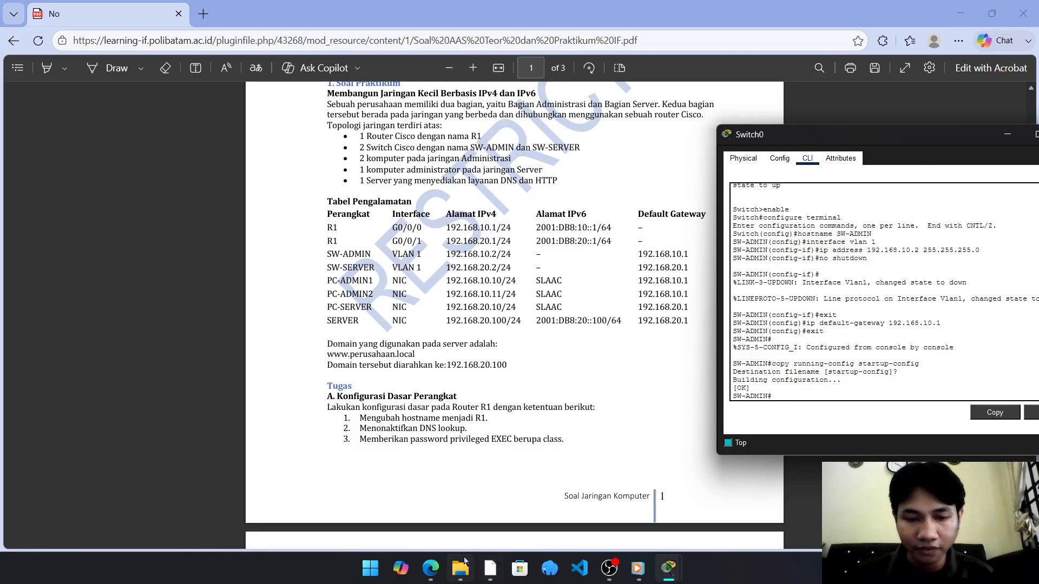
# Switch to the Cisco Packet Tracer topology and open the command-line interface of Switch1, the switch connected to PC2 and Server0
pyautogui.moveTo(670, 572)
pyautogui.click(587, 533)
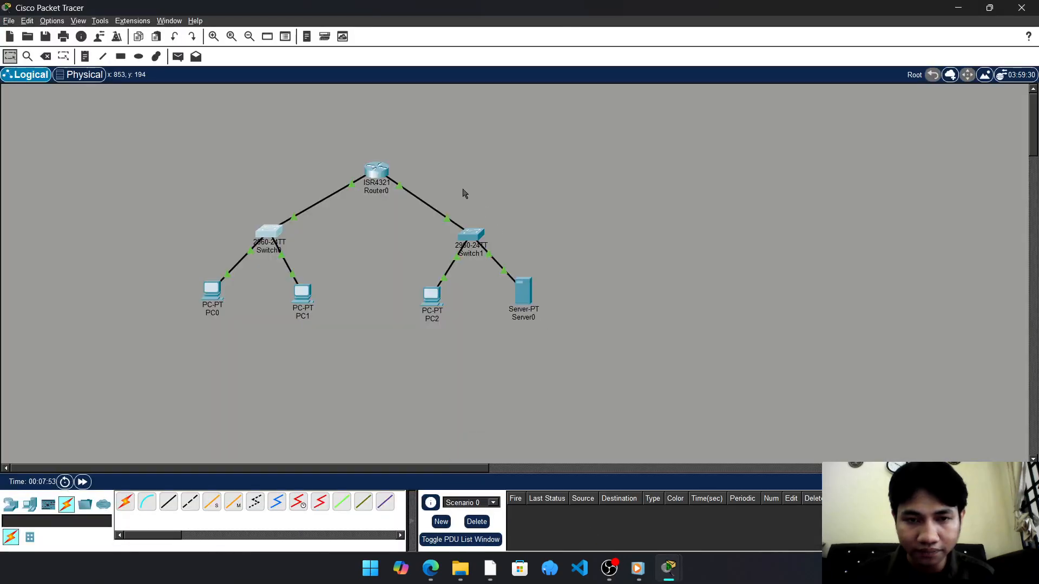
pyautogui.click(269, 232)
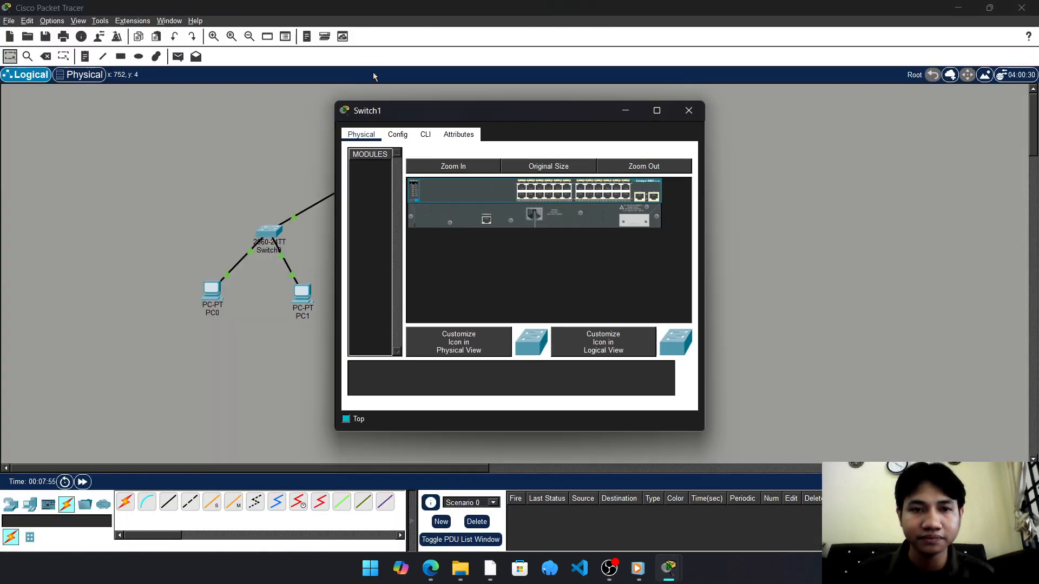
pyautogui.click(425, 135)
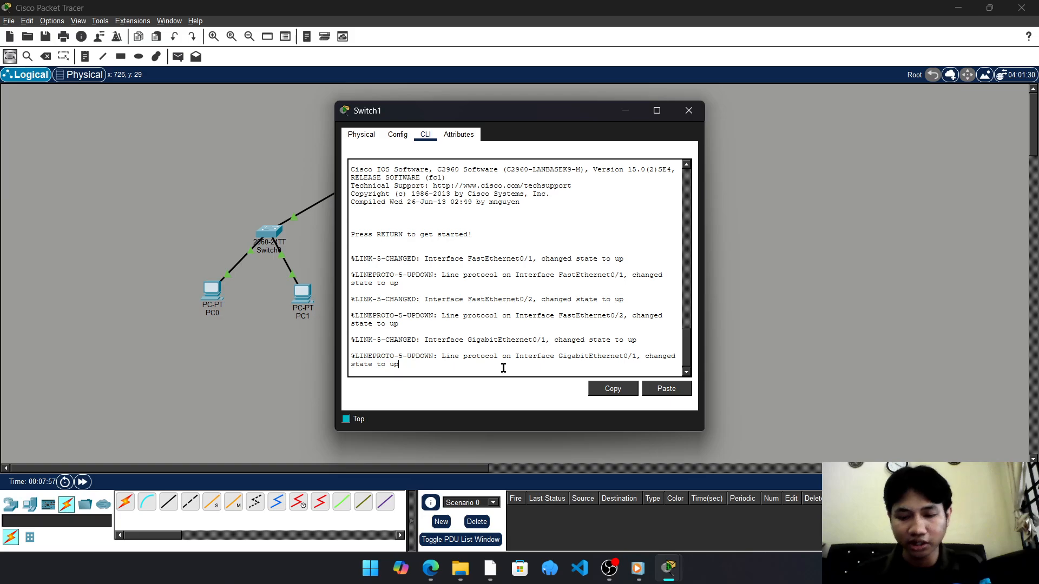
# Enter privileged EXEC mode on Switch1 with enable and start global configuration with configure terminal
pyautogui.press('Return')
pyautogui.write('enable')
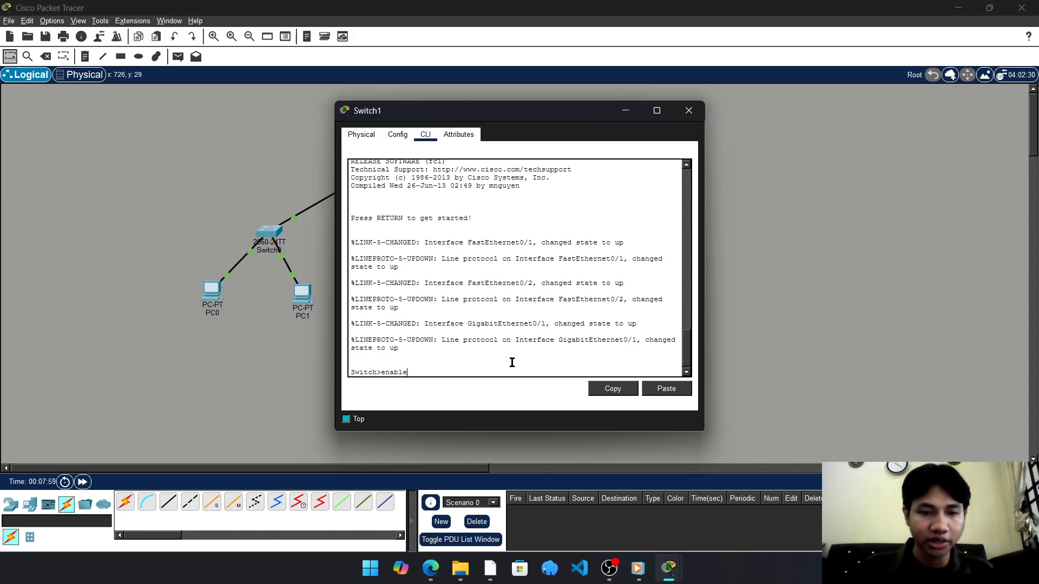
pyautogui.press('Return')
pyautogui.write('config')
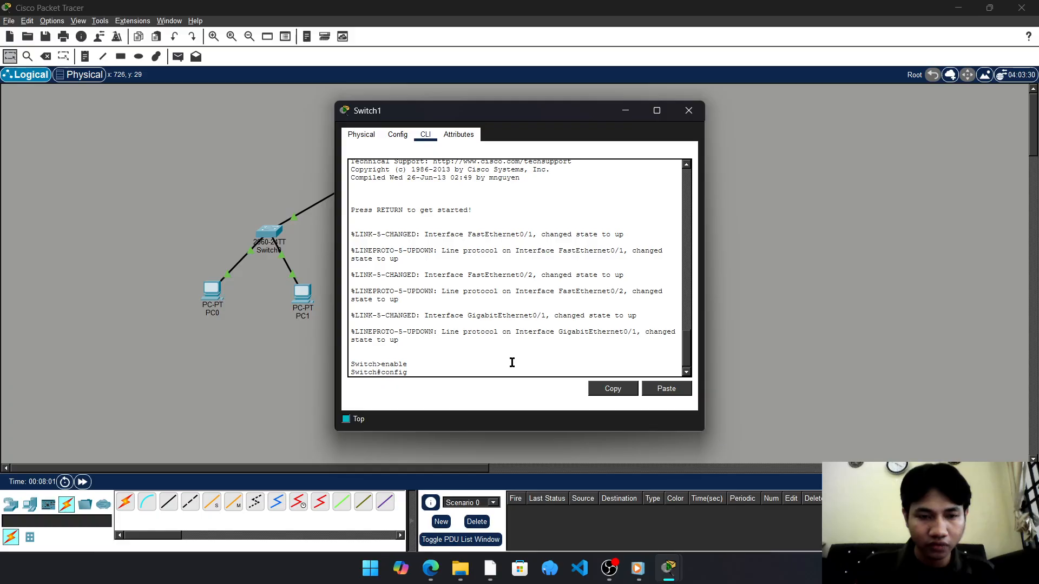
pyautogui.write('ure terminal')
pyautogui.press('Return')
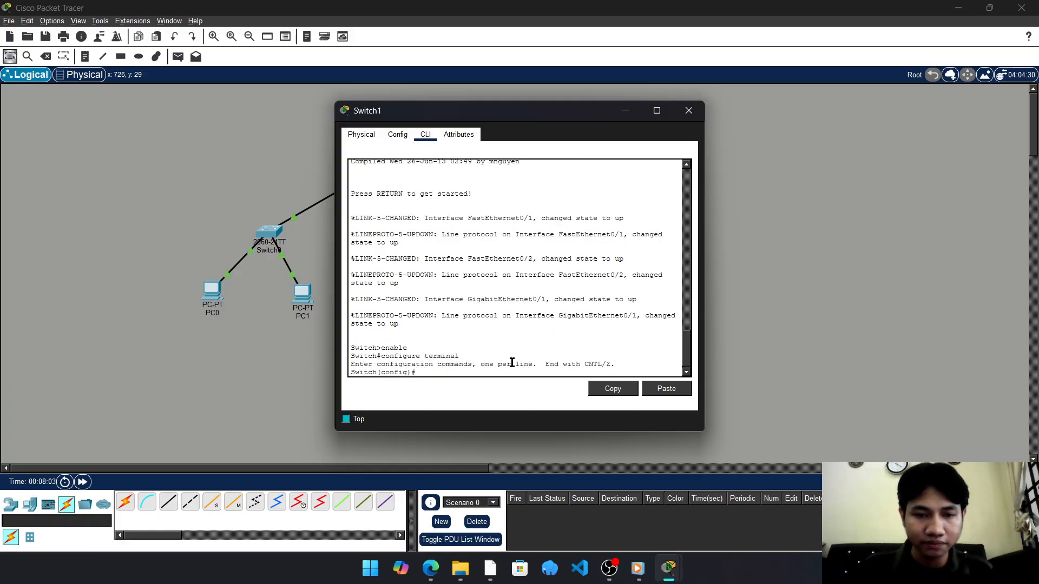
# Show the assignment PDF and place the Switch1 window beside its addressing table
pyautogui.hotkey('alt', 'Tab')
pyautogui.hotkey('alt', 'Tab')
pyautogui.hotkey('alt', 'Tab')
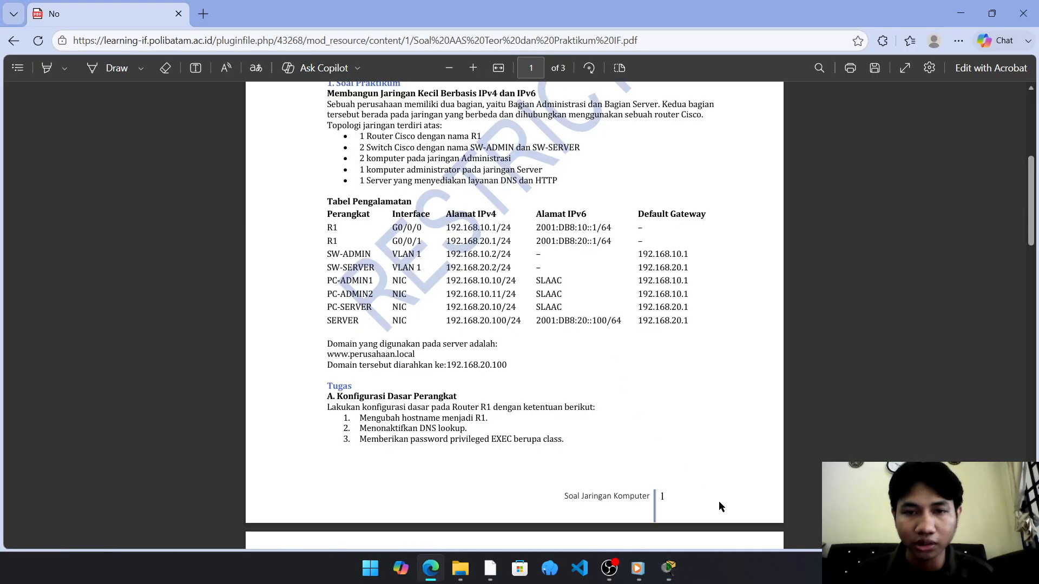
pyautogui.moveTo(669, 568)
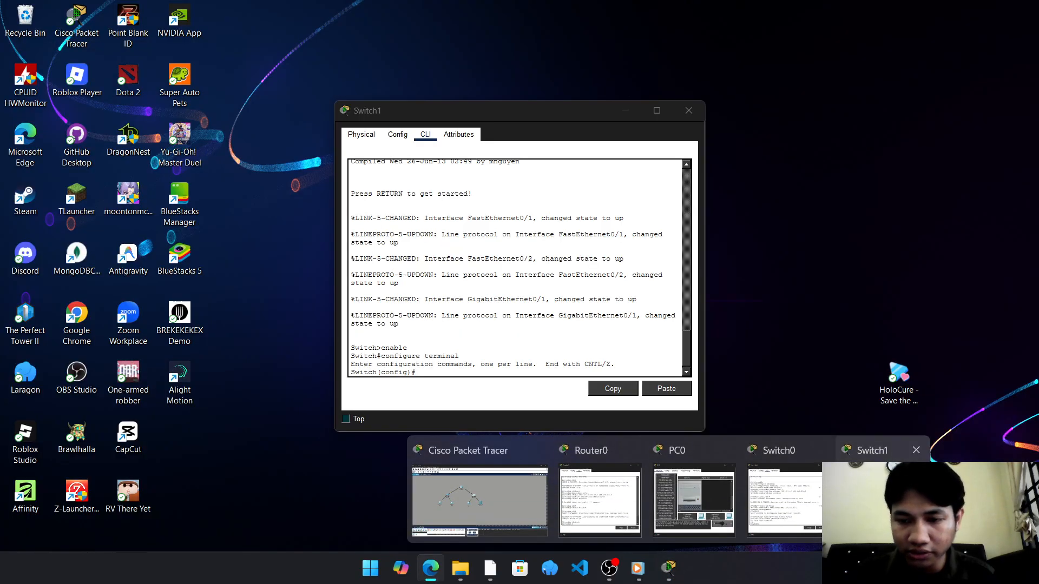
pyautogui.click(872, 487)
pyautogui.moveTo(385, 112); pyautogui.dragTo(708, 111)
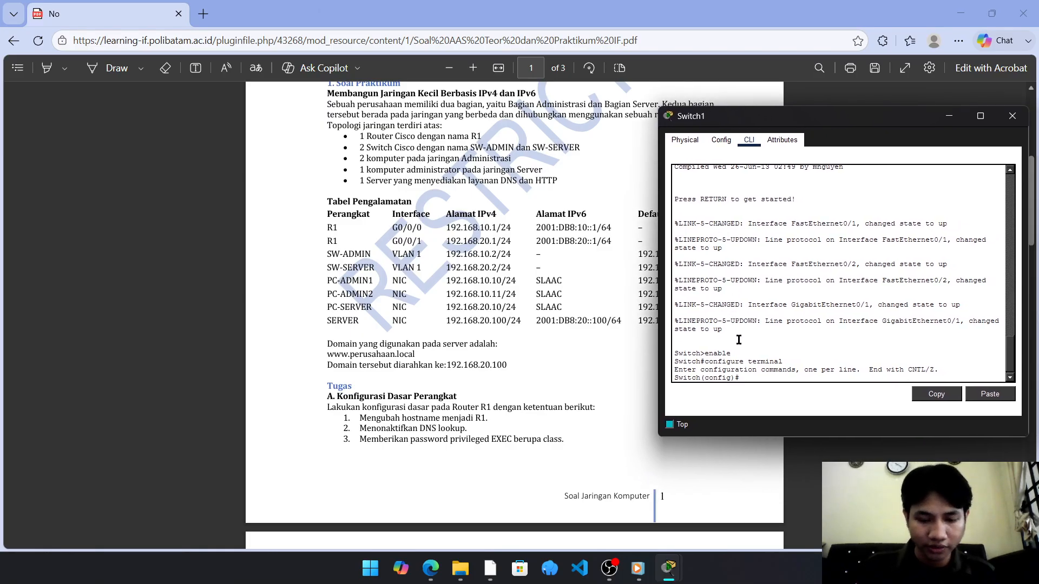
# Set Switch1's hostname to SW-SERVER
pyautogui.write('hostname ')
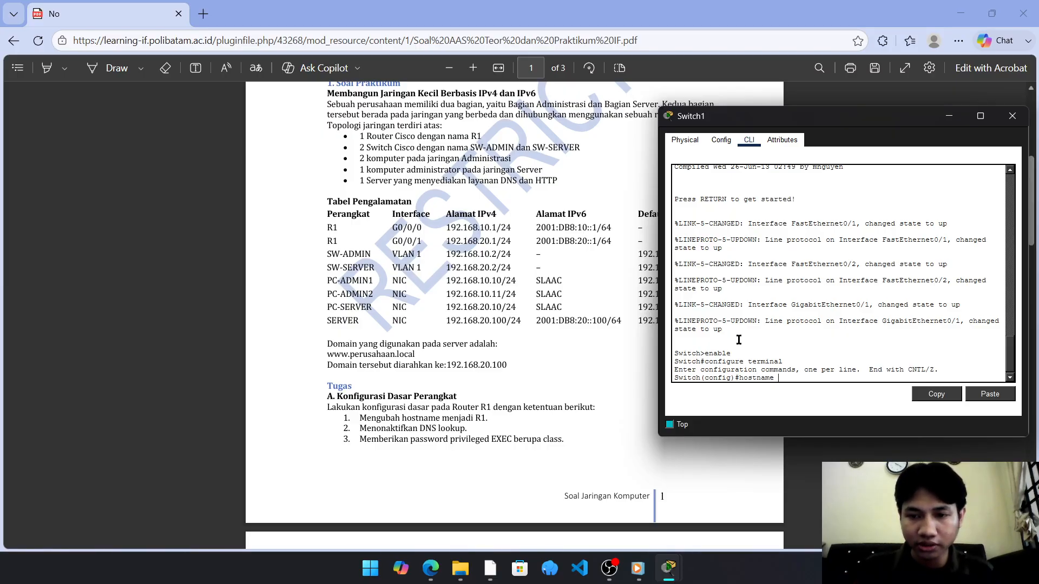
pyautogui.write('SW-SERVER')
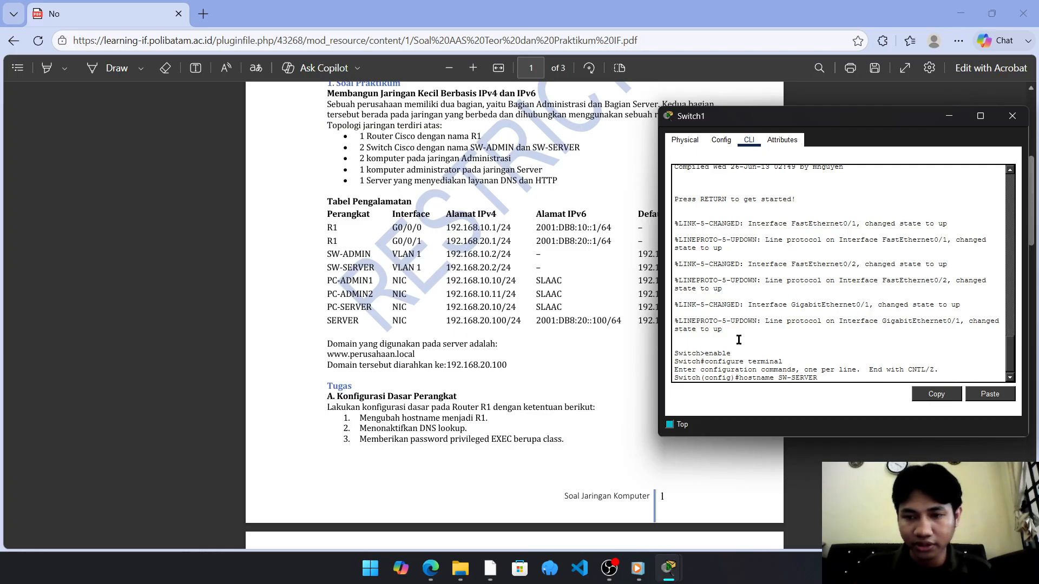
pyautogui.press('Return')
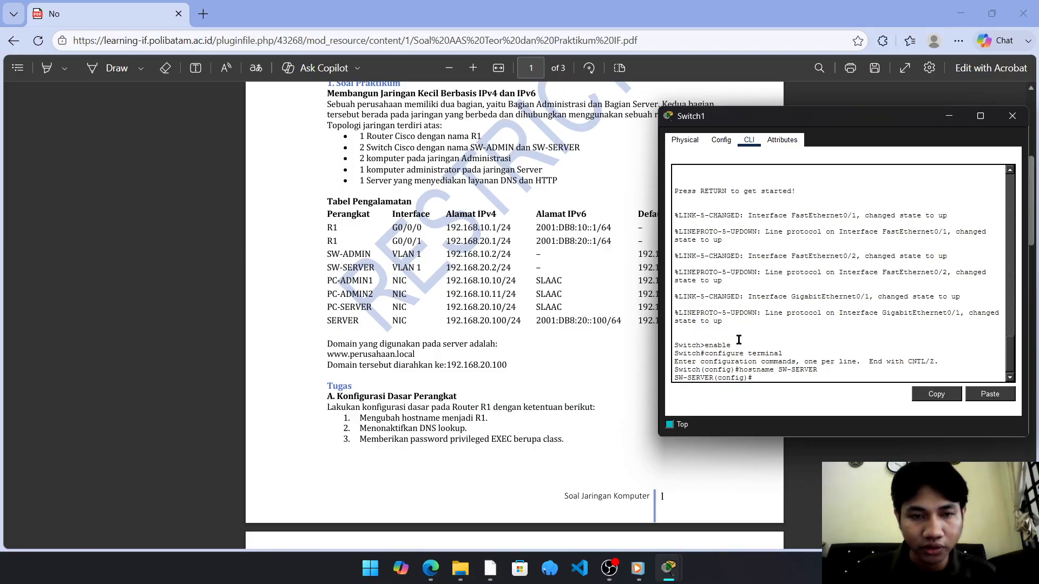
# Enter interface vlan 1 on SW-SERVER and assign it IP address 192.168.20.2 with subnet mask 255.255.255.0
pyautogui.write('interface vlan 1')
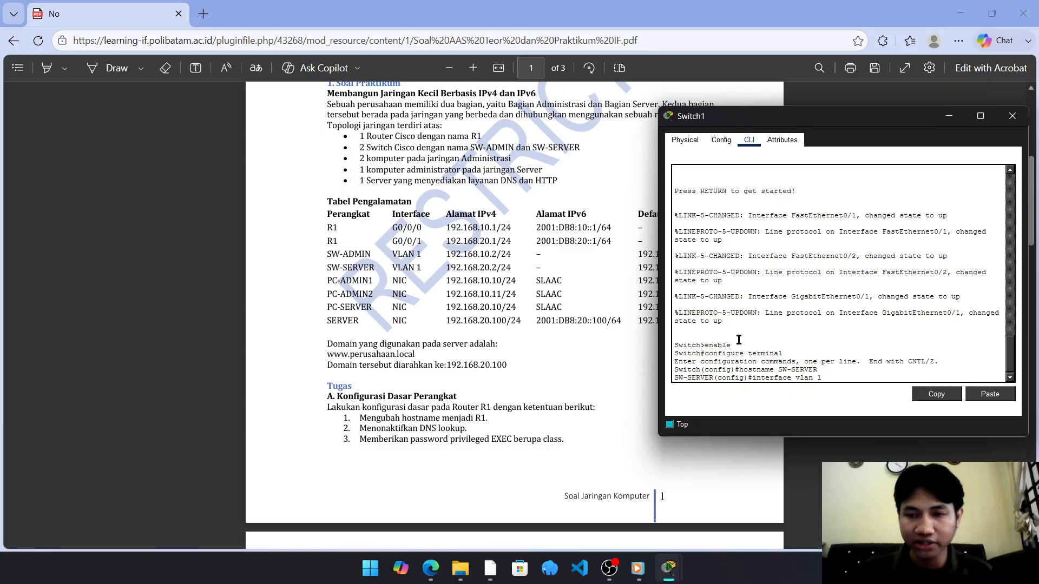
pyautogui.press('Return')
pyautogui.write('ig-if)#i')
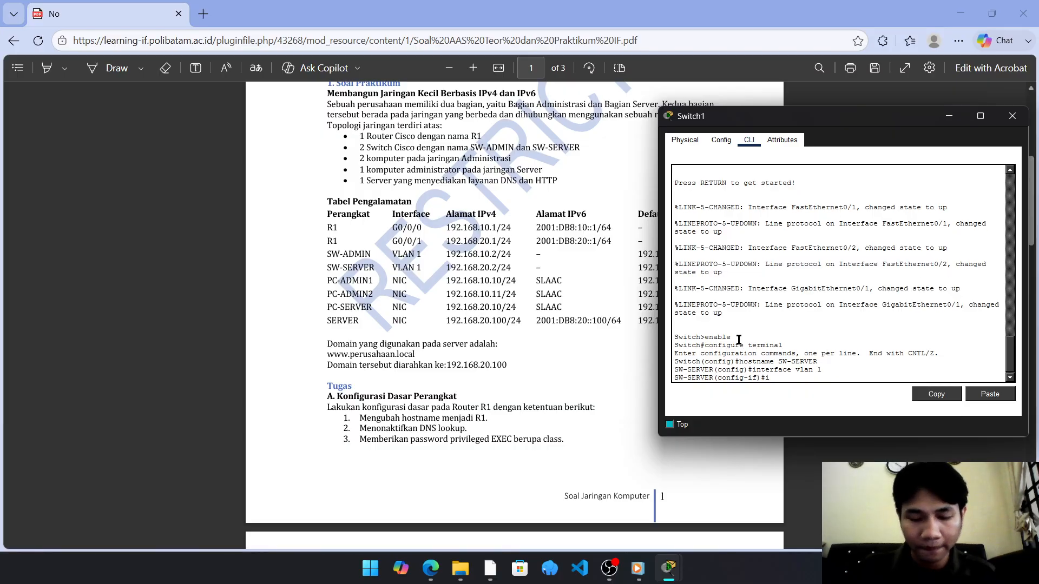
pyautogui.write('p address 192')
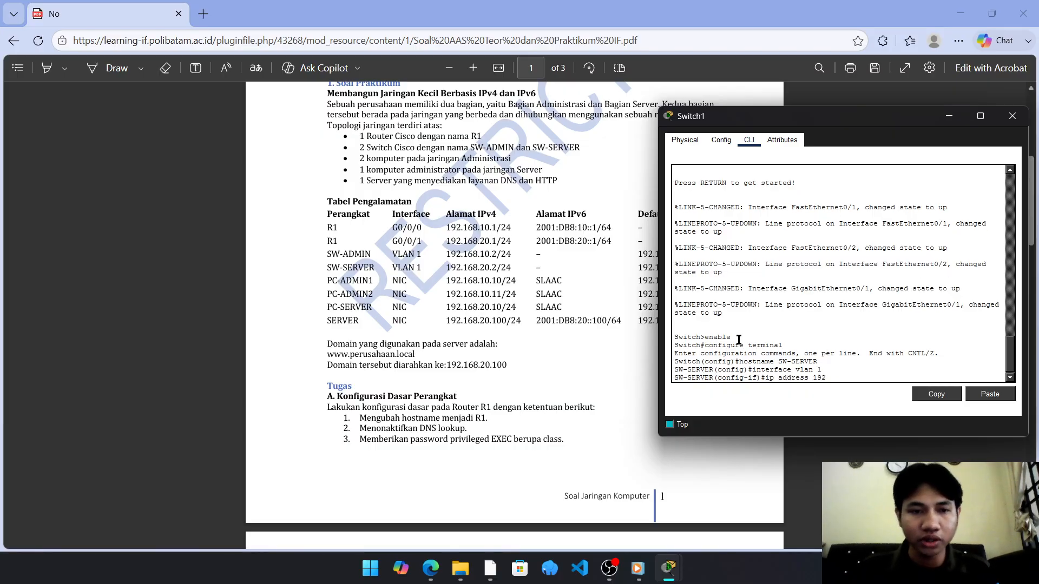
pyautogui.write(',167,20,2')
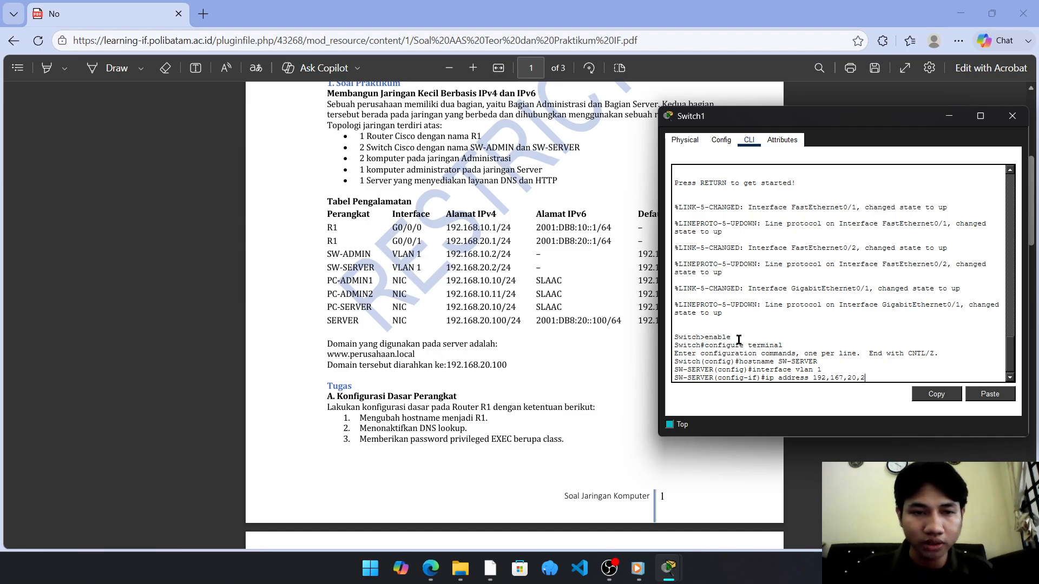
pyautogui.press('BackSpace')
pyautogui.press('BackSpace')
pyautogui.press('BackSpace')
pyautogui.press('BackSpace')
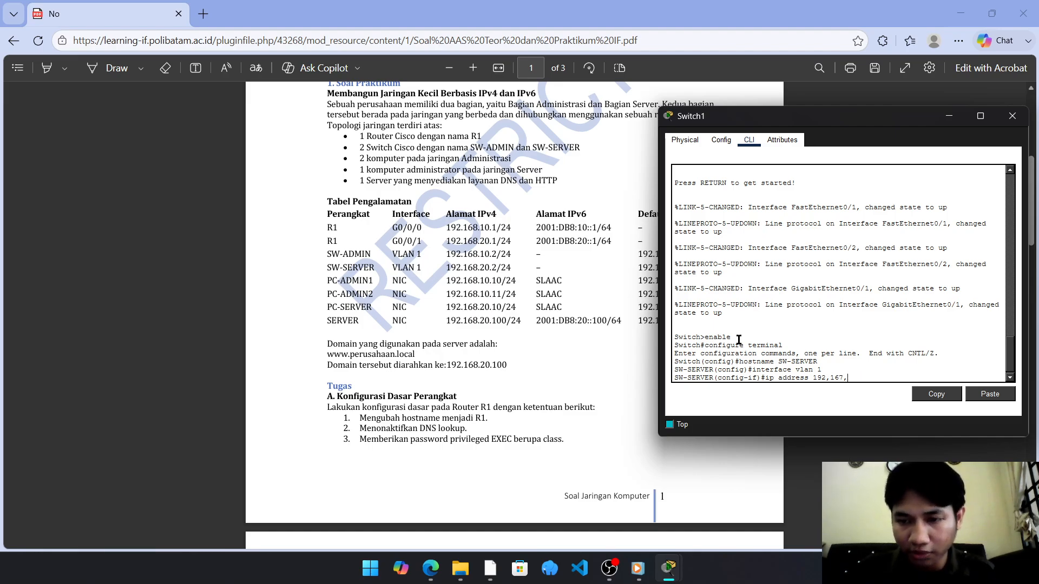
pyautogui.write('.168.20.2')
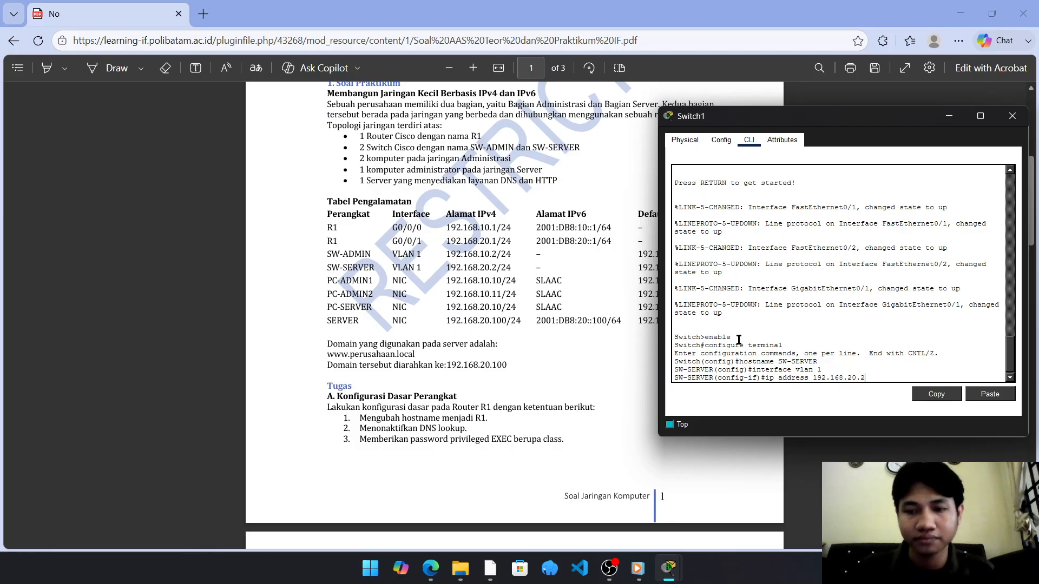
pyautogui.write(' 255')
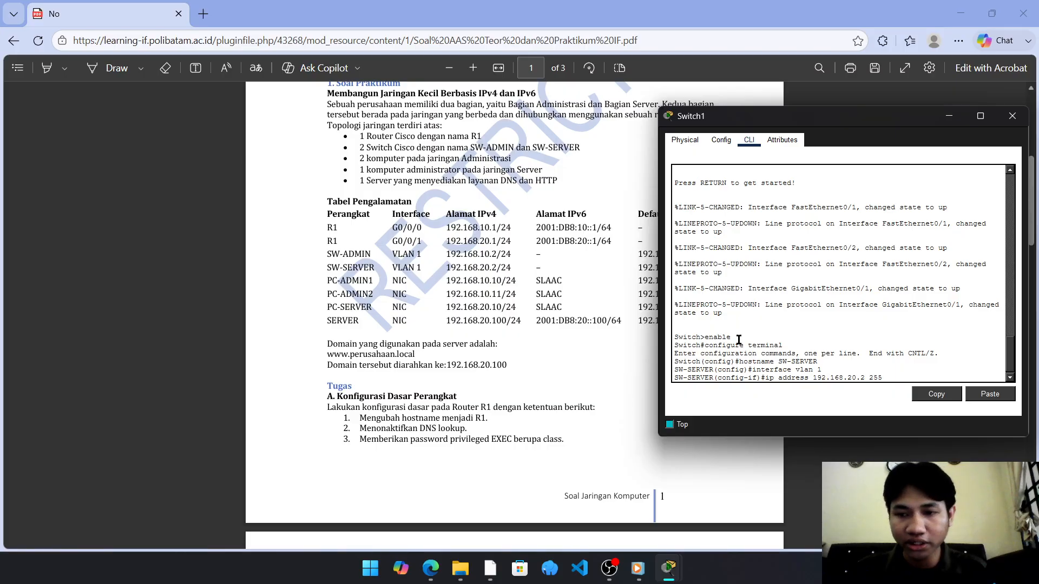
pyautogui.write('.255.255.0')
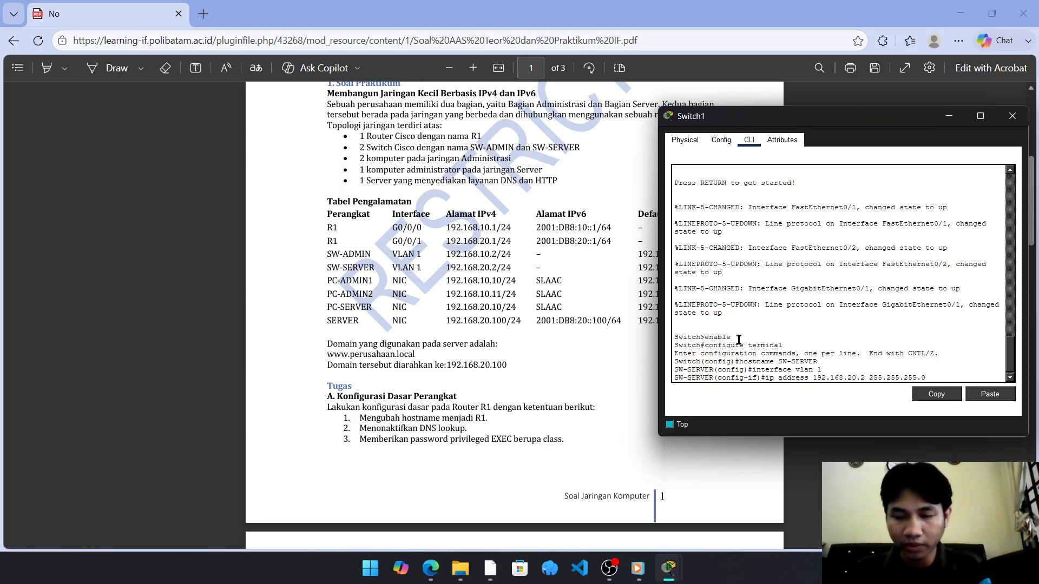
pyautogui.press('Return')
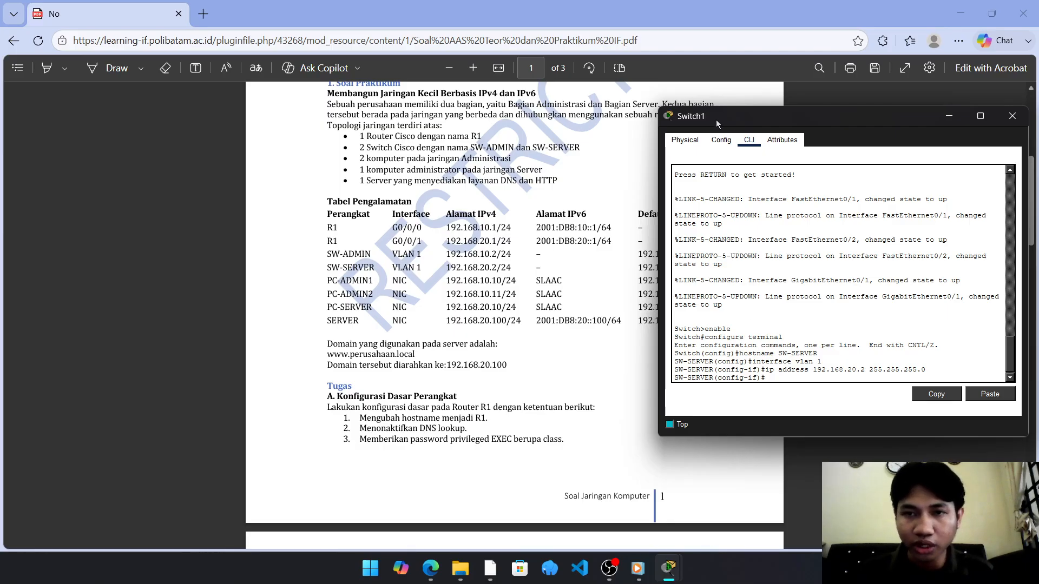
# Uncover the PDF's Default Gateway column and set SW-SERVER's default gateway to 192.168.20.1 with the ip default-gateway command
pyautogui.moveTo(716, 121); pyautogui.dragTo(761, 123)
pyautogui.write('1')
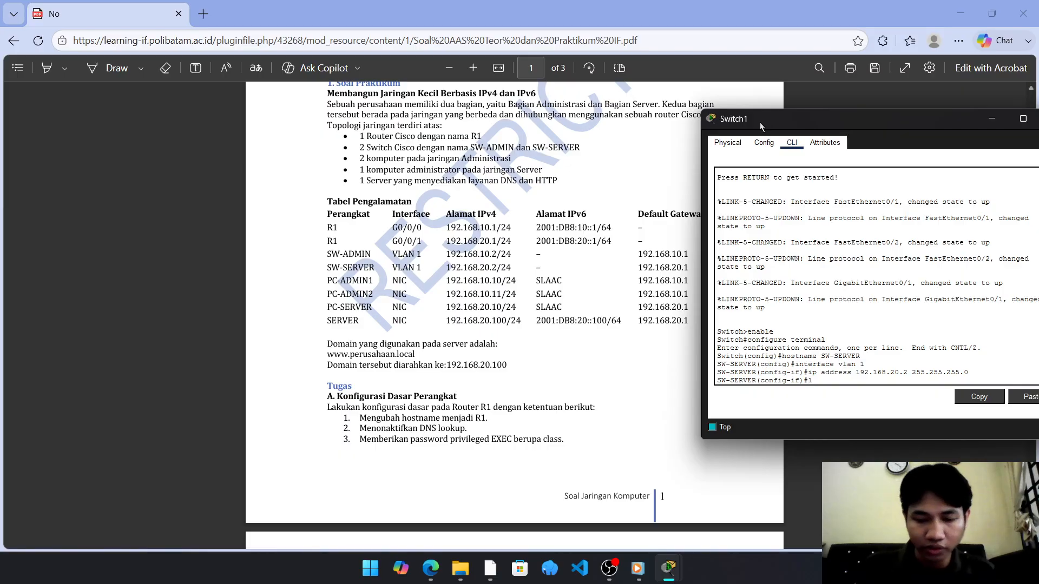
pyautogui.write('92.168.')
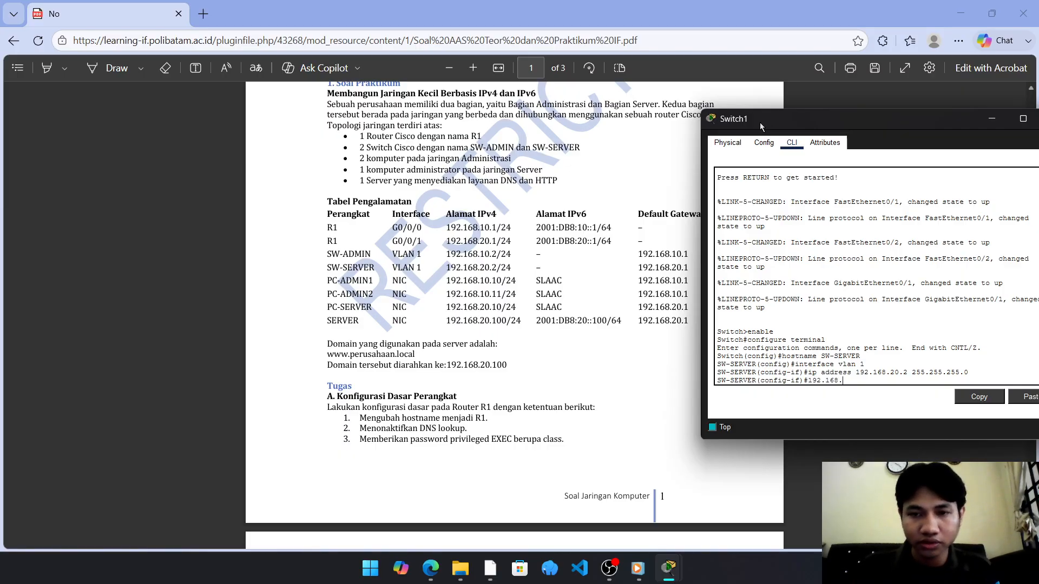
pyautogui.write('20.1')
pyautogui.press('Left')
pyautogui.press('Left')
pyautogui.press('Left')
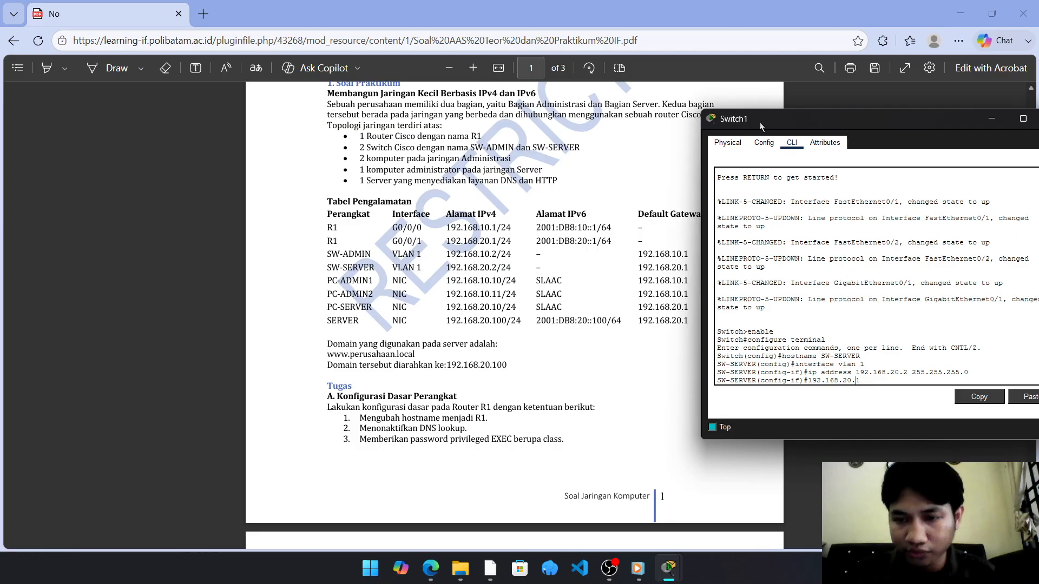
pyautogui.write('ip default')
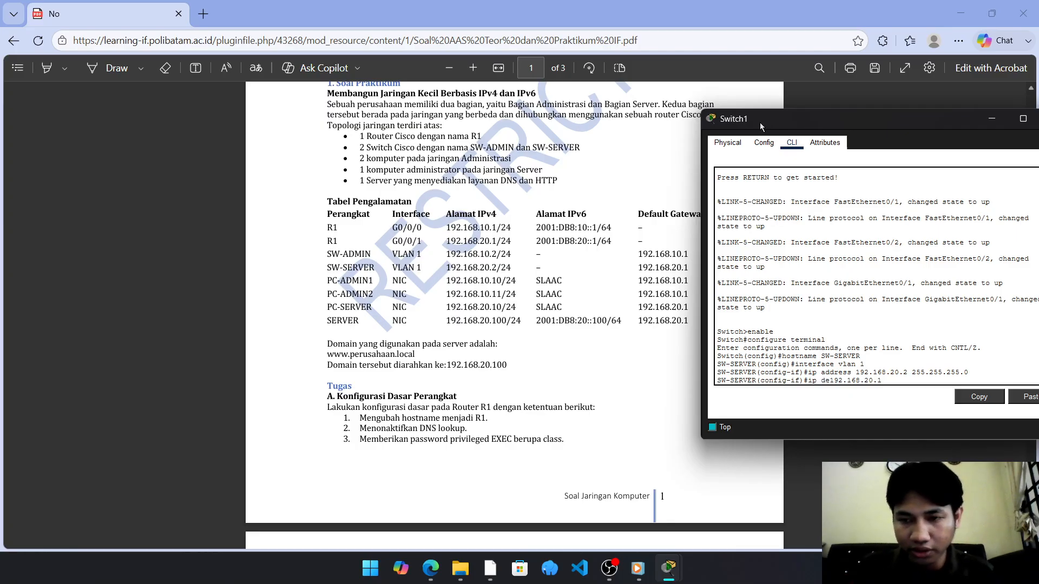
pyautogui.write('-gateway')
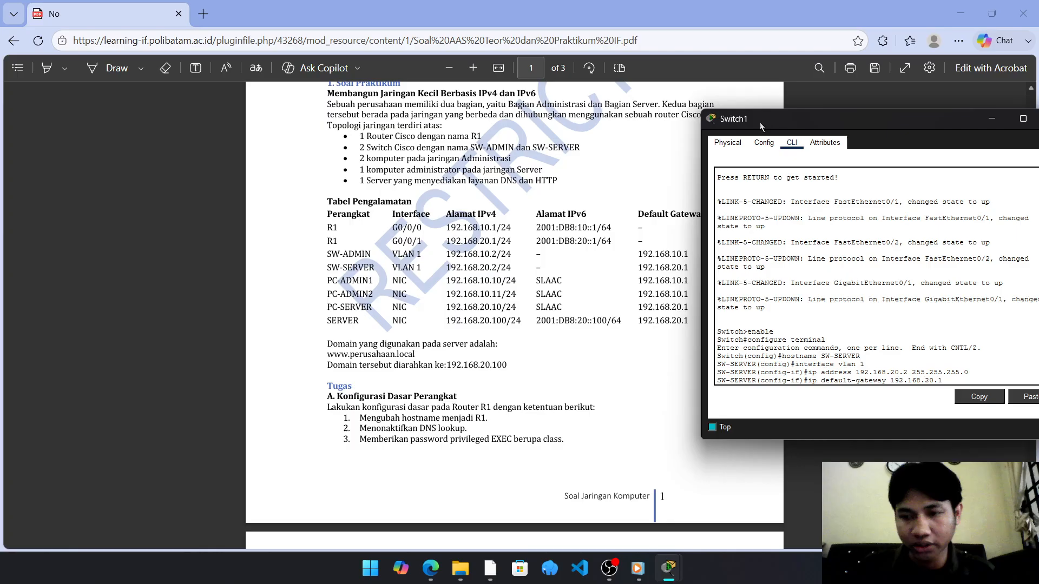
pyautogui.press('Return')
# Return to interface vlan 1 on SW-SERVER and reapply IP address 192.168.20.2 with subnet mask 255.255.255.0
pyautogui.moveTo(760, 122); pyautogui.dragTo(667, 118)
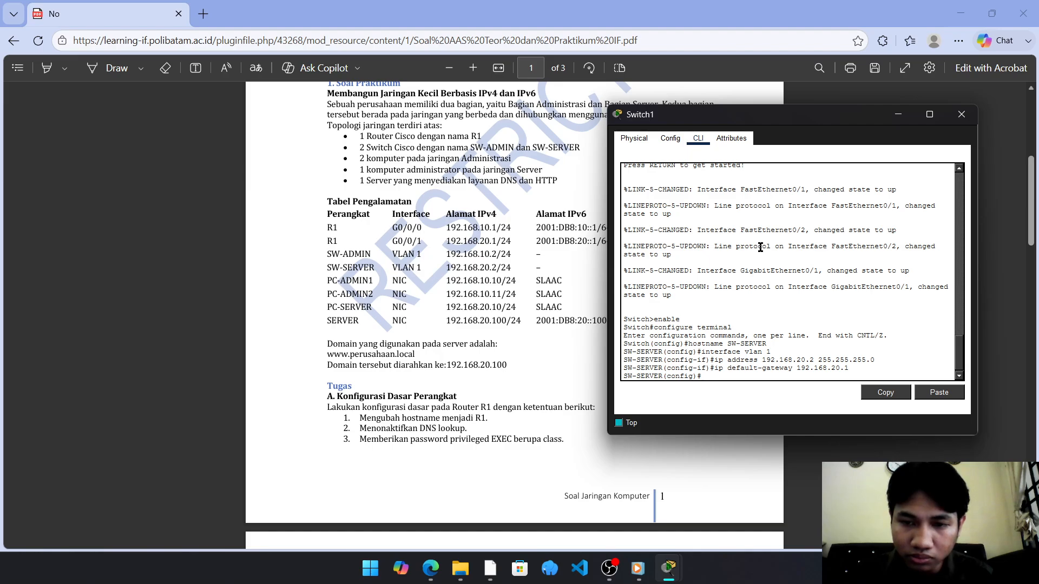
pyautogui.write('interface')
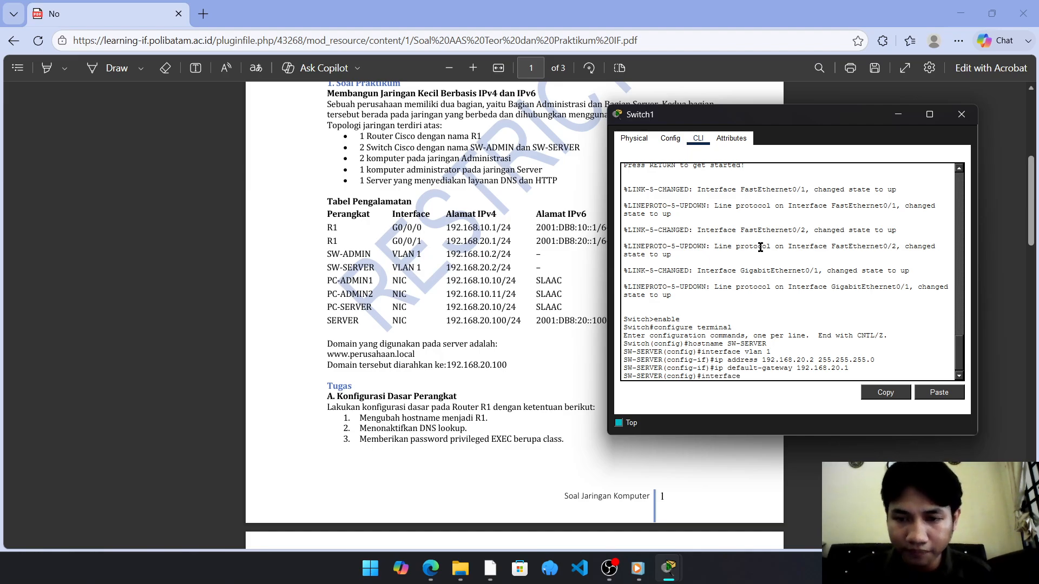
pyautogui.write(' vlan 1')
pyautogui.press('Return')
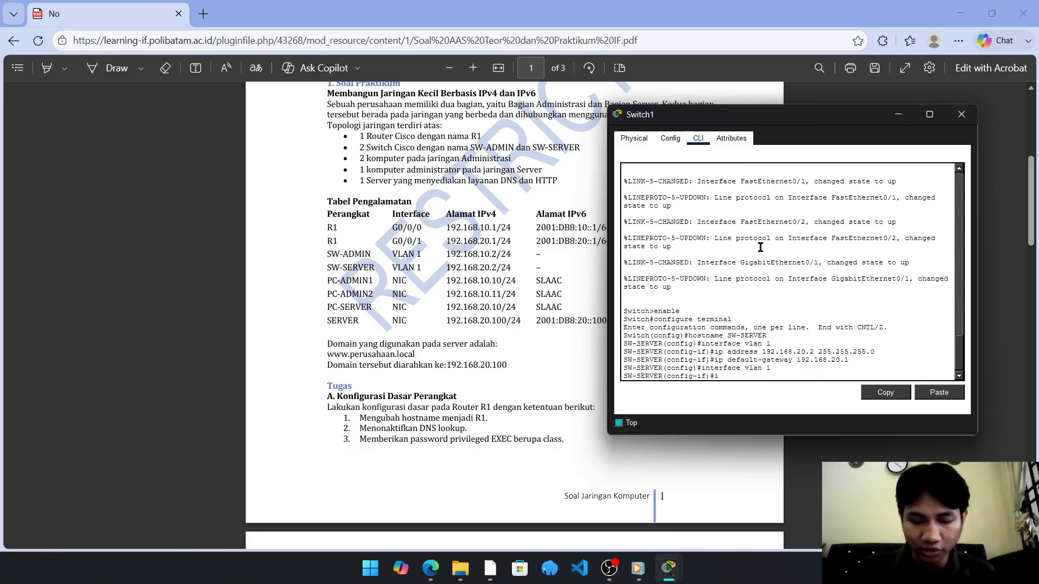
pyautogui.write('ip address 192.168.')
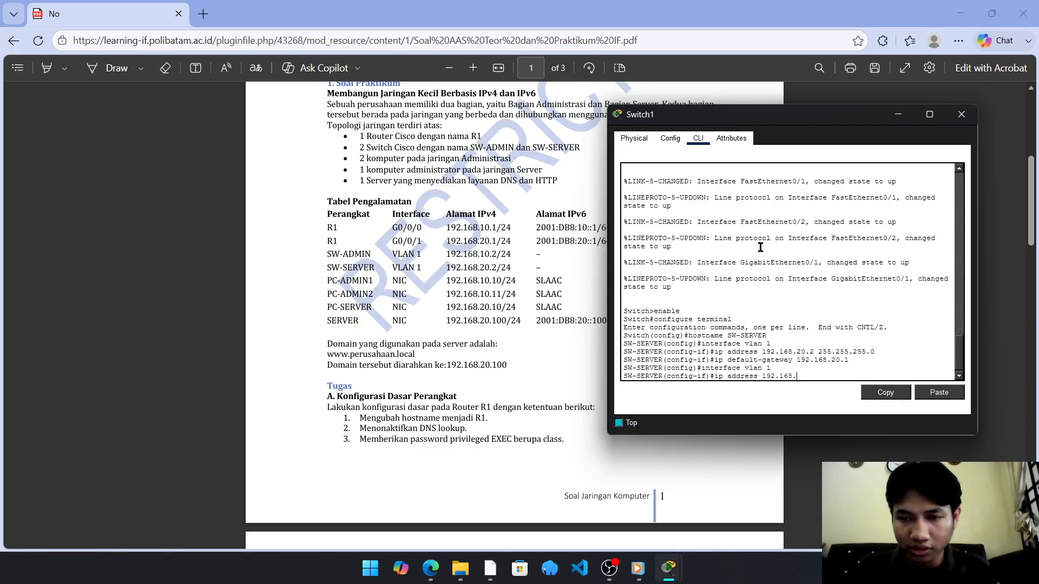
pyautogui.write('20.2 255.255.')
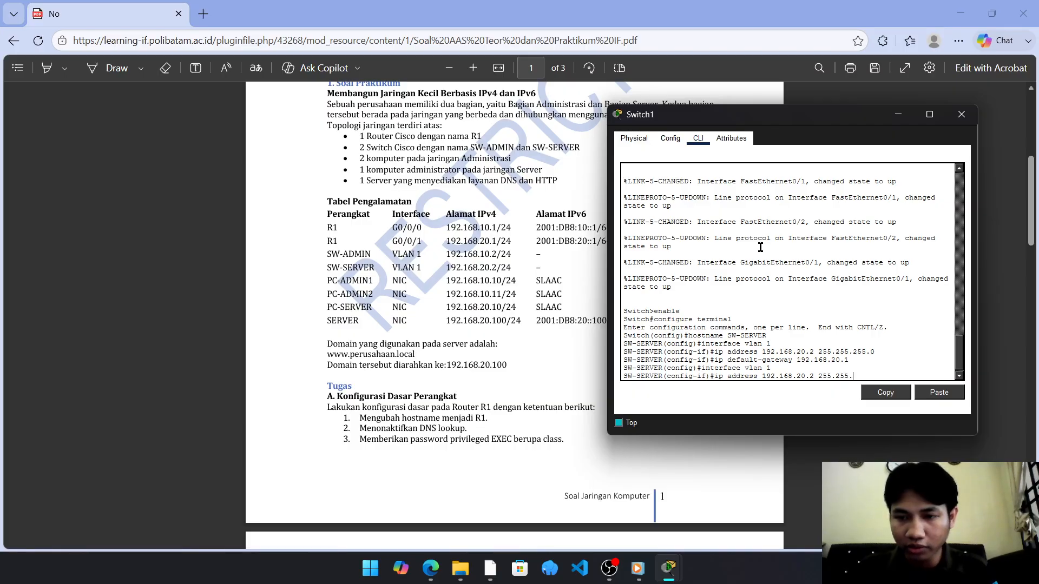
pyautogui.write('255.0')
pyautogui.press('Return')
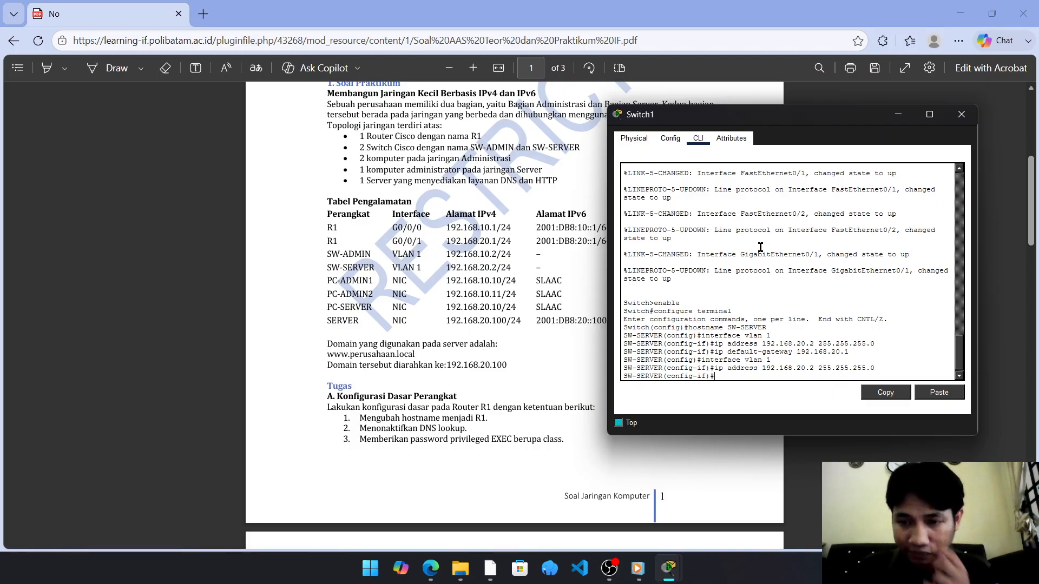
# Enable SW-SERVER's VLAN 1 interface with no shutdown and return to global configuration mode
pyautogui.write('no ')
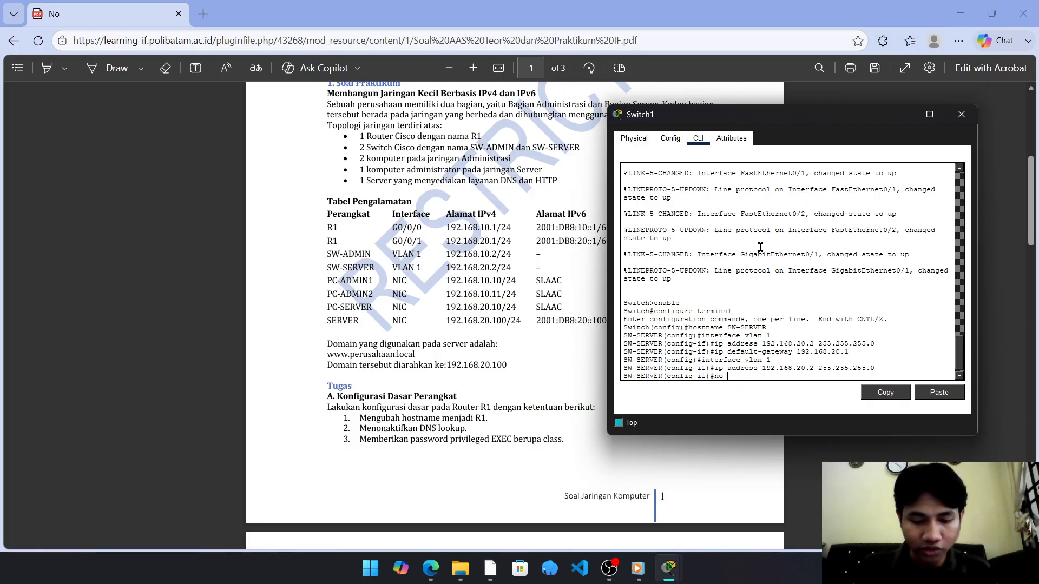
pyautogui.write('shutdown')
pyautogui.press('Return')
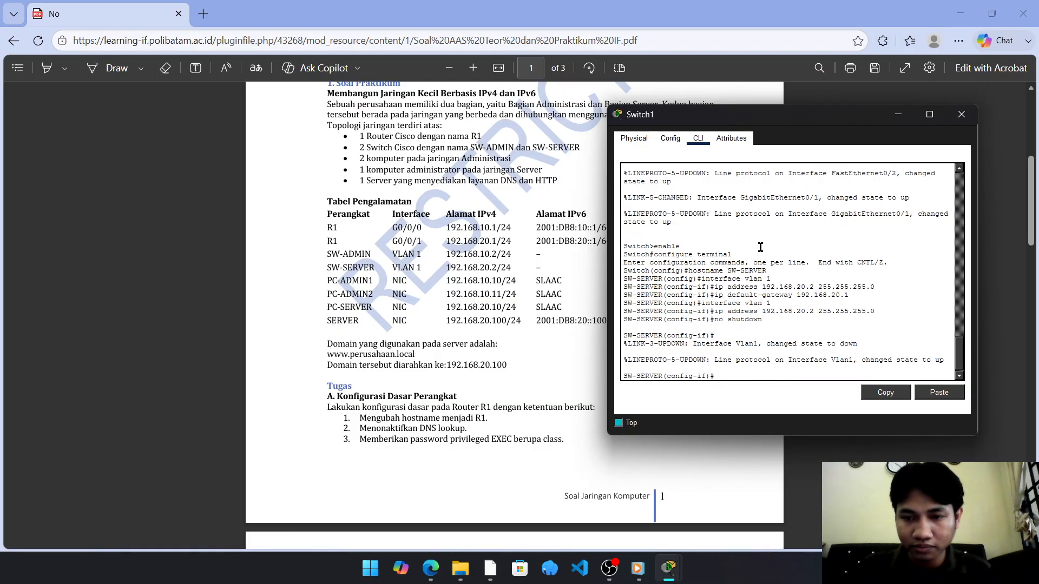
pyautogui.write('exit')
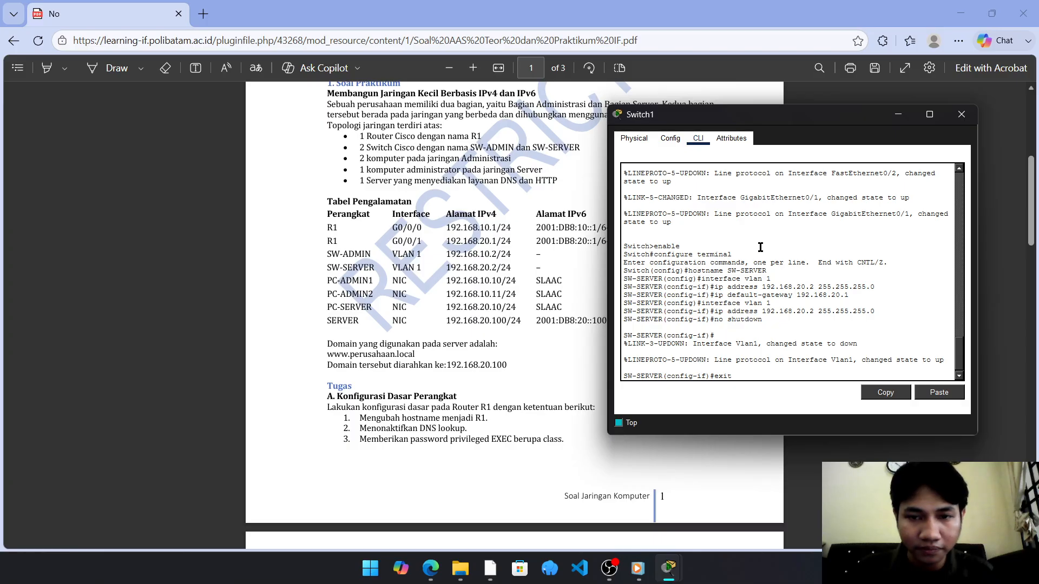
pyautogui.press('Return')
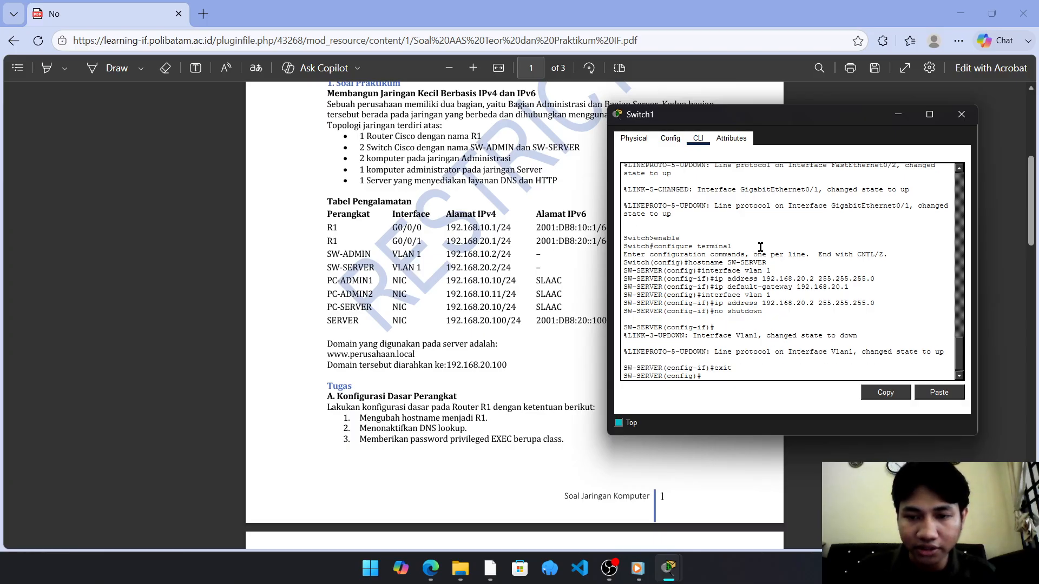
# Uncover the PDF's Default Gateway column and apply ip default-gateway 192.168.20.1 on SW-SERVER from global configuration mode
pyautogui.moveTo(644, 116); pyautogui.dragTo(770, 124)
pyautogui.write('ip defau')
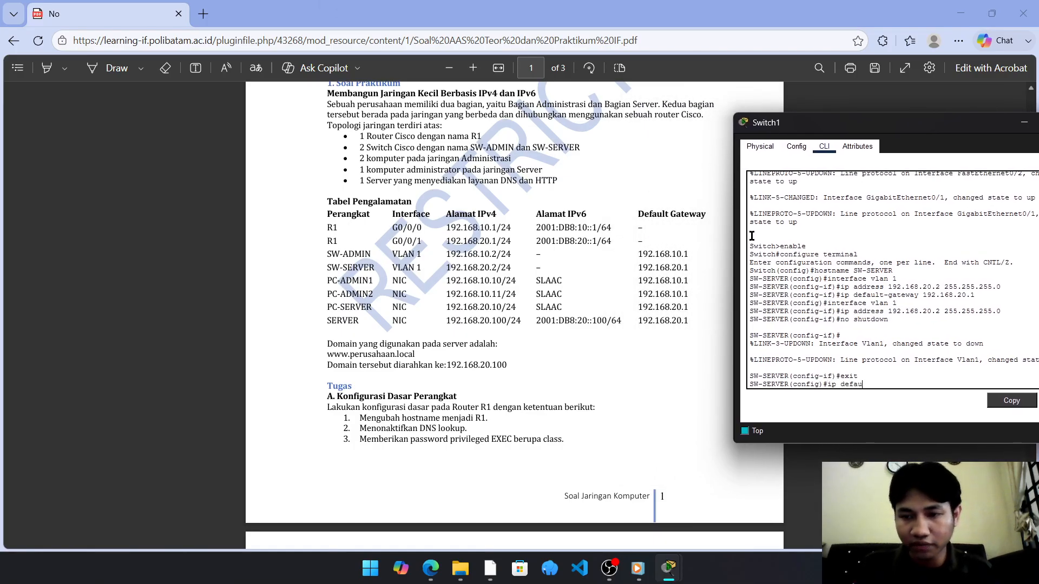
pyautogui.write('lt-gateway 192.168.1')
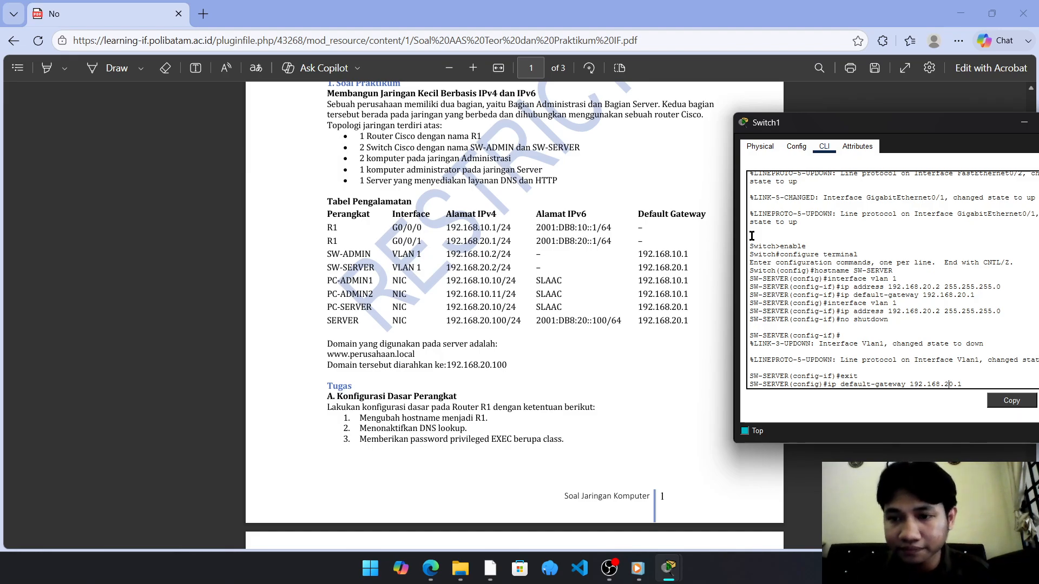
pyautogui.press('Return')
# Leave configuration mode on SW-SERVER and save its running-config to startup-config, accepting the default destination filename
pyautogui.write('eit')
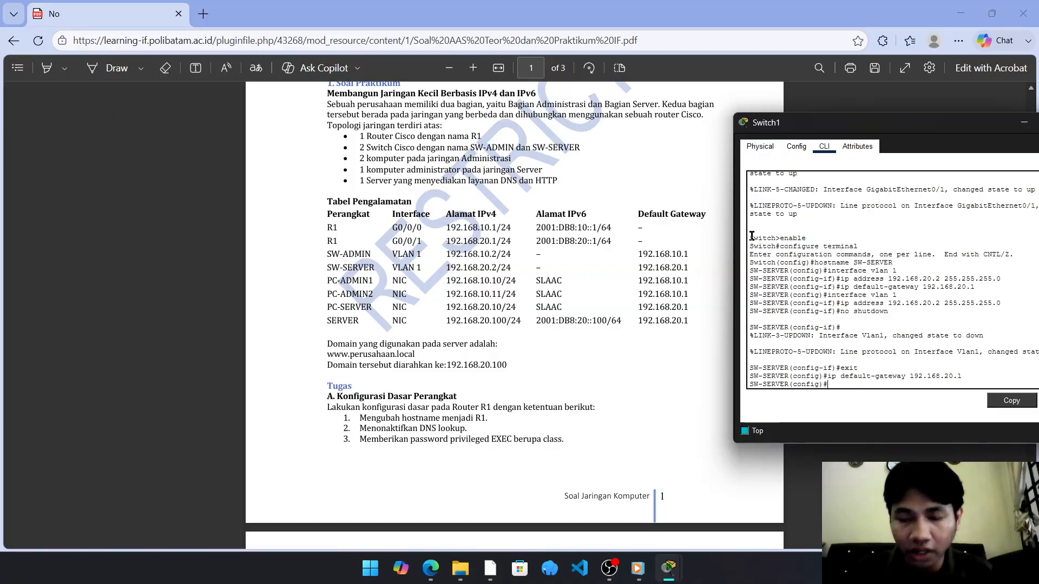
pyautogui.press('Return')
pyautogui.write('ex')
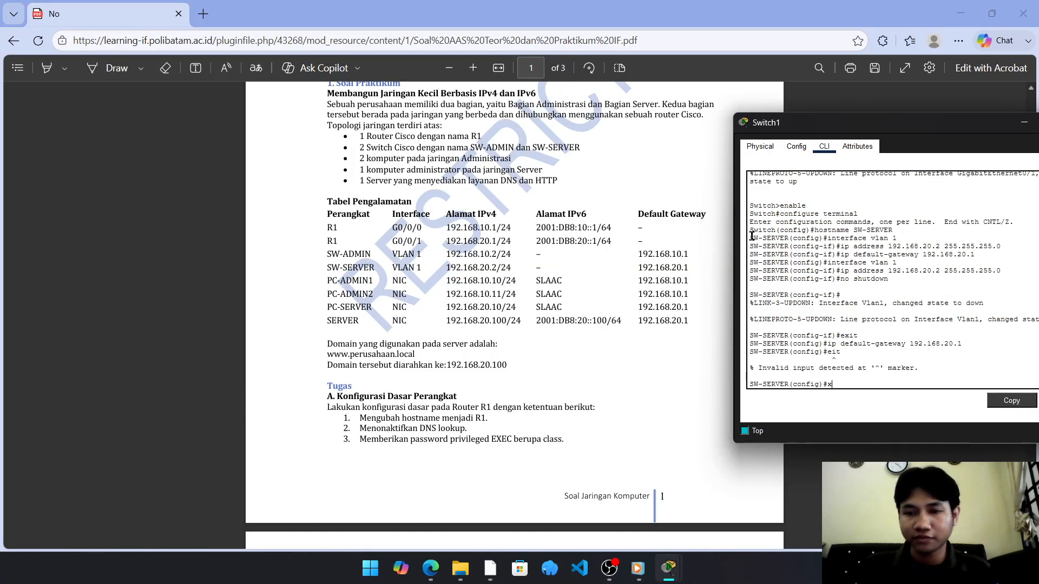
pyautogui.write('it')
pyautogui.press('Return')
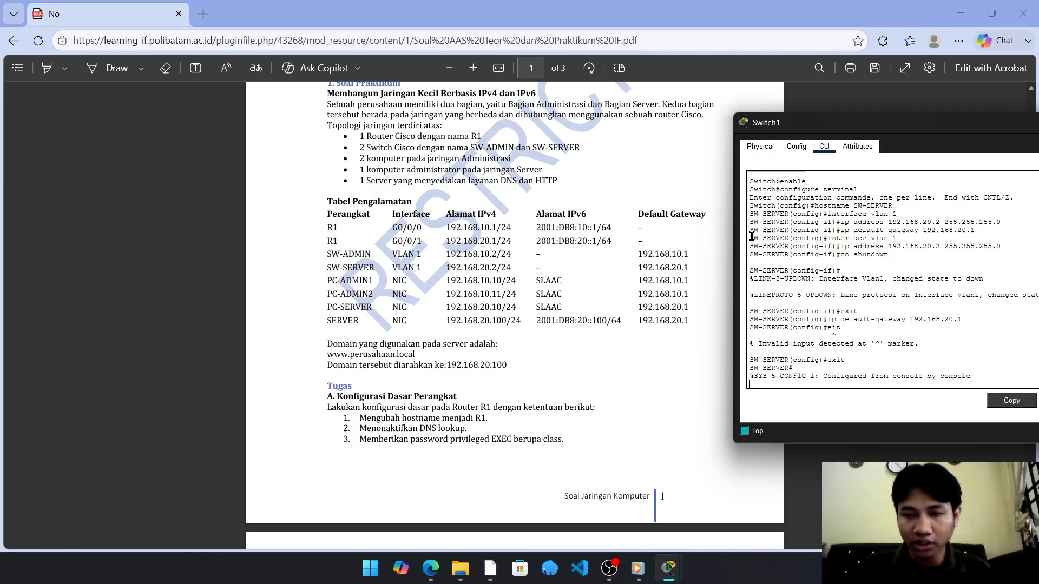
pyautogui.press('Return')
pyautogui.write('copy r')
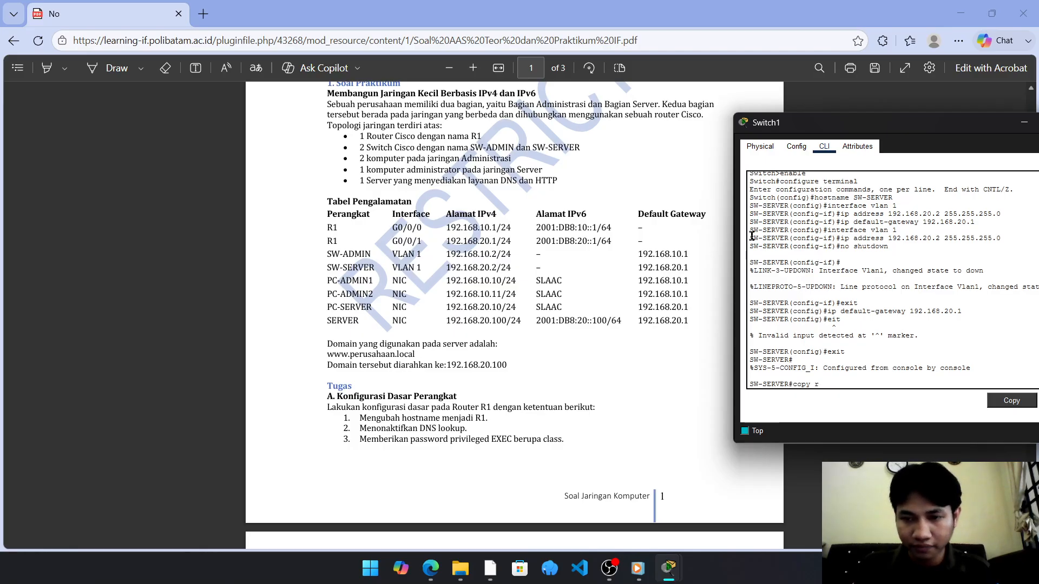
pyautogui.write('unning-config')
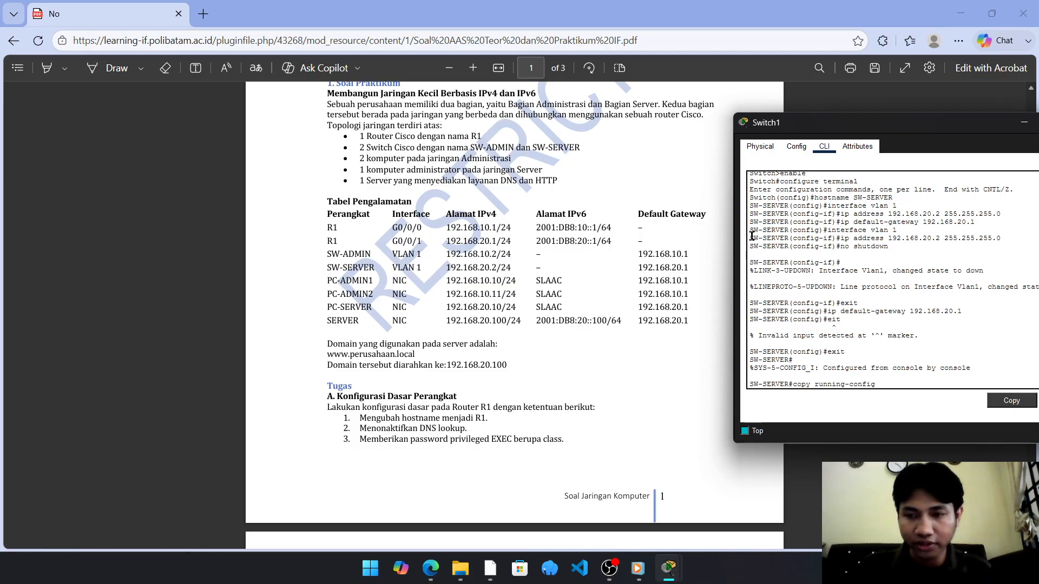
pyautogui.write(' startup-config')
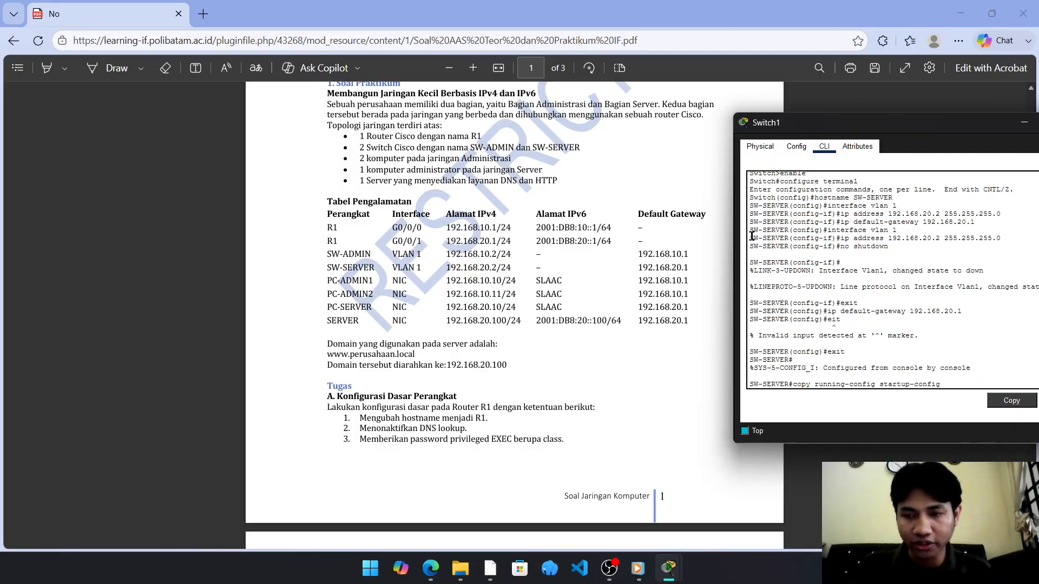
pyautogui.press('Return')
pyautogui.press('Return')
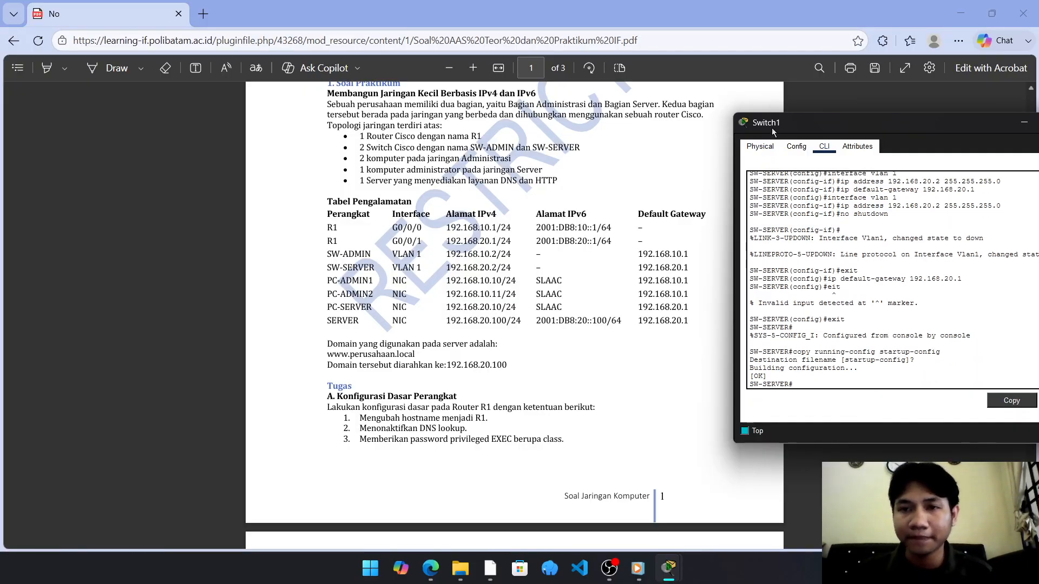
# Minimize the Switch1 window and review section D, Konfigurasi End Device dan Server, in the assignment PDF
pyautogui.moveTo(773, 132); pyautogui.dragTo(697, 135)
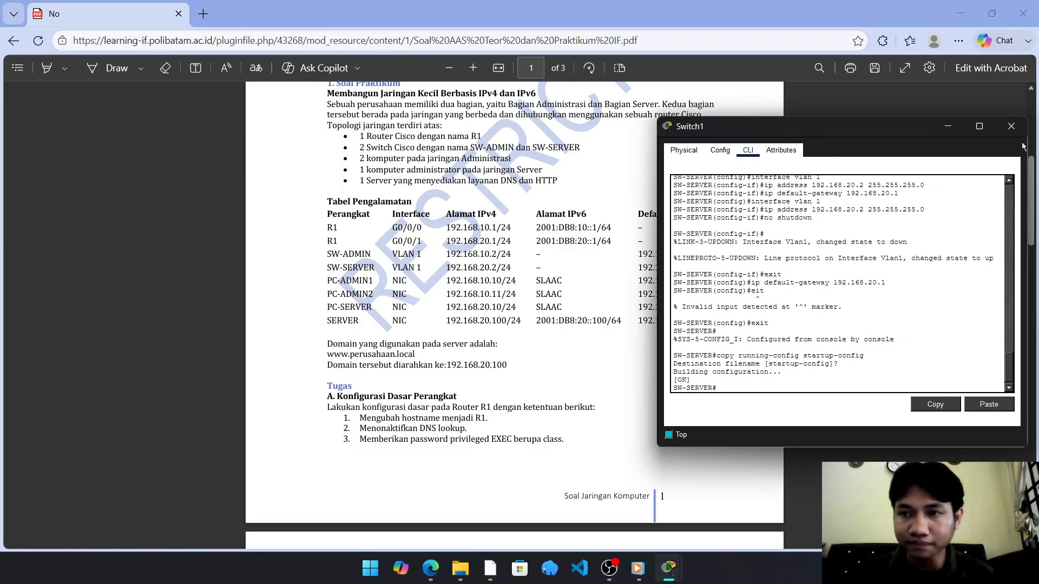
pyautogui.click(948, 126)
pyautogui.moveTo(1031, 179); pyautogui.dragTo(1032, 279)
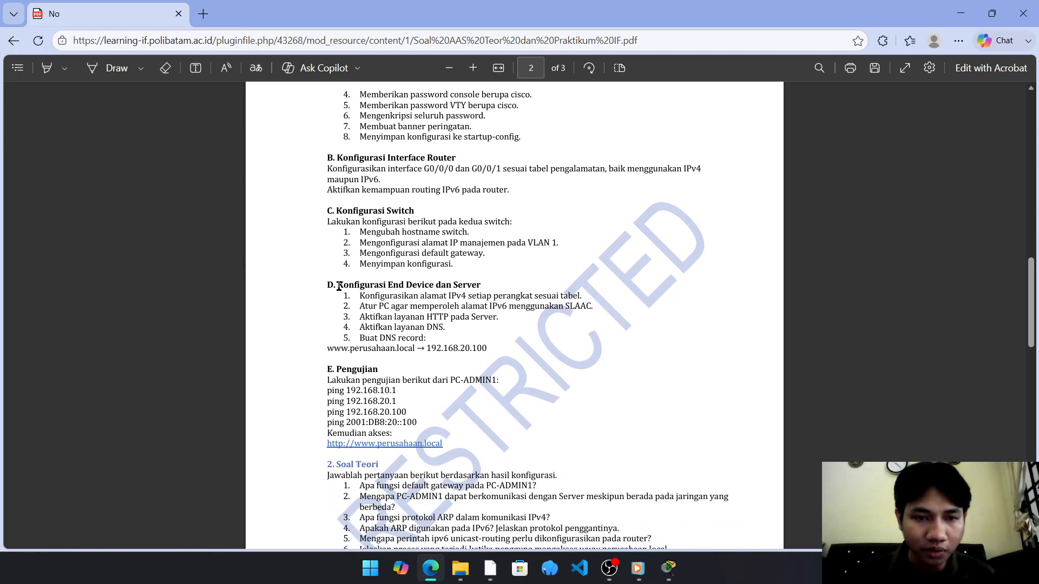
pyautogui.moveTo(339, 286); pyautogui.dragTo(492, 296)
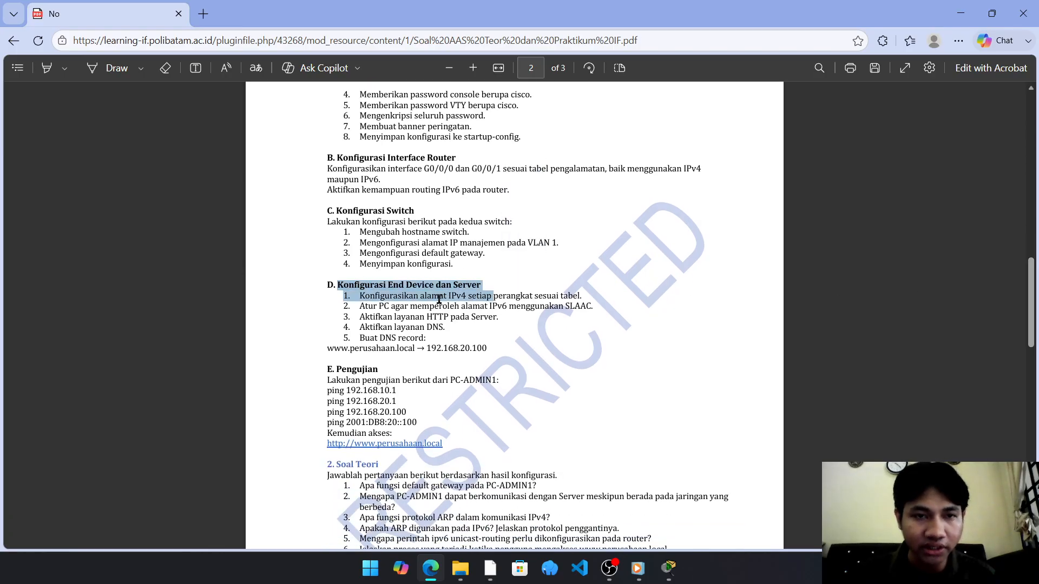
pyautogui.click(439, 299)
# Switch to Cisco Packet Tracer, open PC0's IP Configuration and bring its window in front of the assignment PDF
pyautogui.moveTo(668, 568)
pyautogui.click(516, 521)
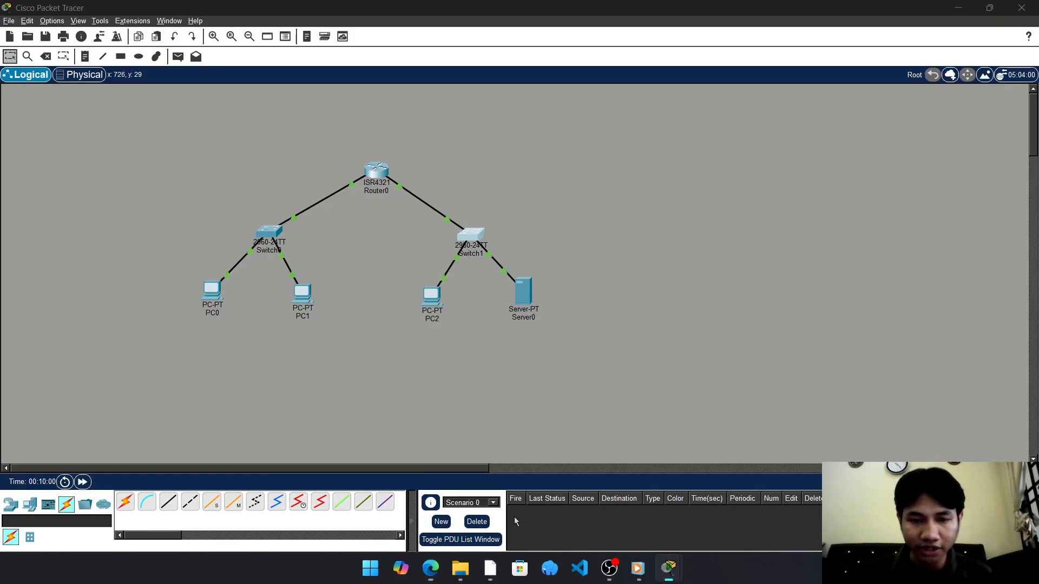
pyautogui.click(212, 291)
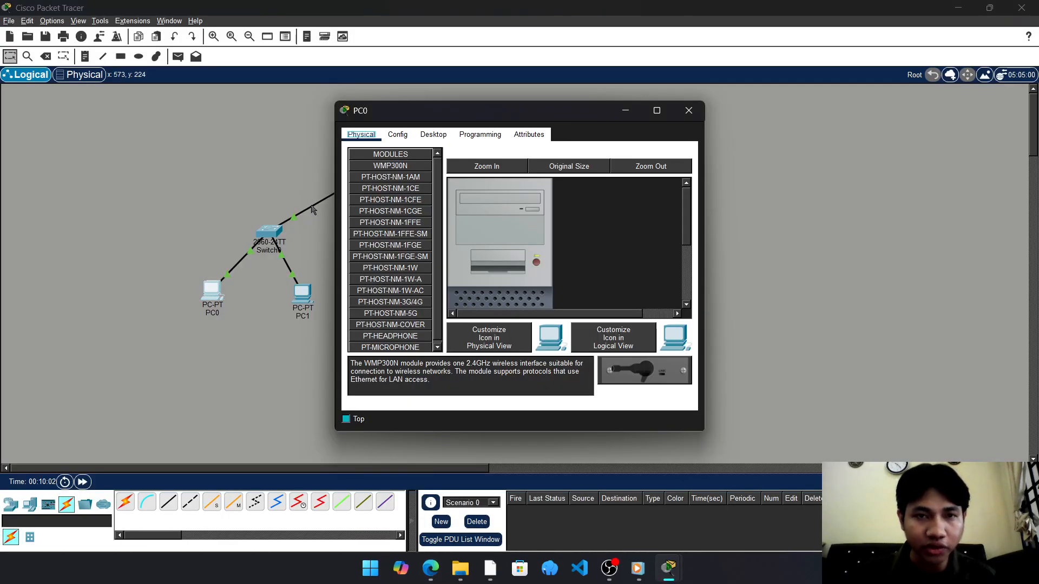
pyautogui.click(433, 135)
pyautogui.click(381, 179)
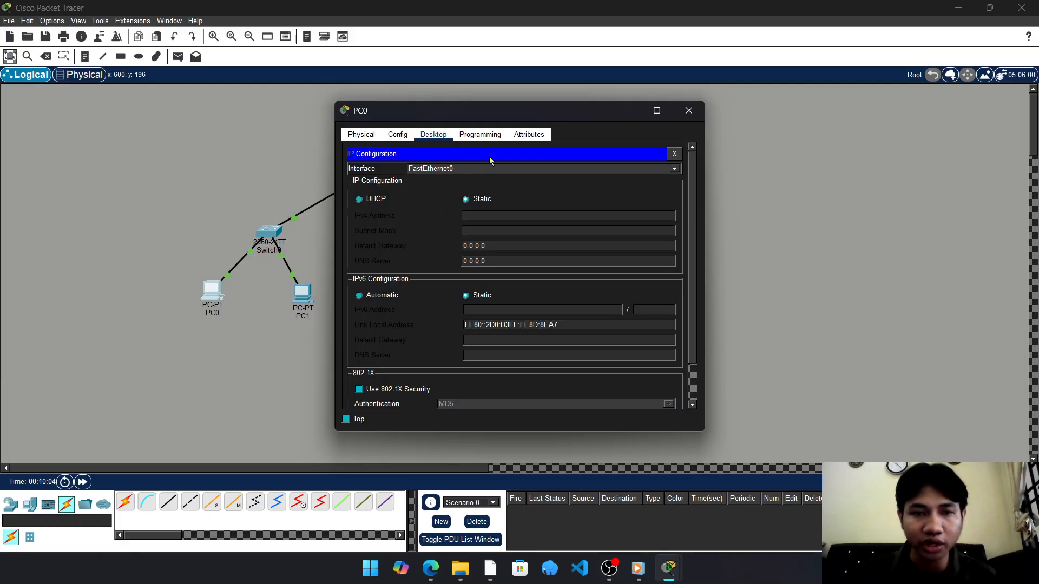
pyautogui.moveTo(480, 112); pyautogui.dragTo(743, 111)
pyautogui.hotkey('alt', 'Tab')
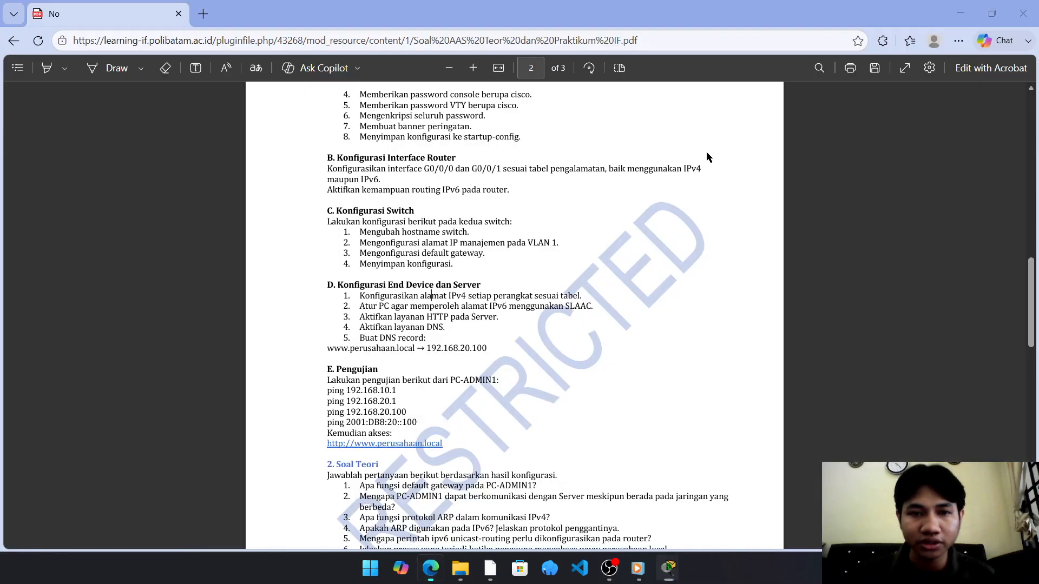
pyautogui.moveTo(668, 568)
pyautogui.moveTo(877, 498)
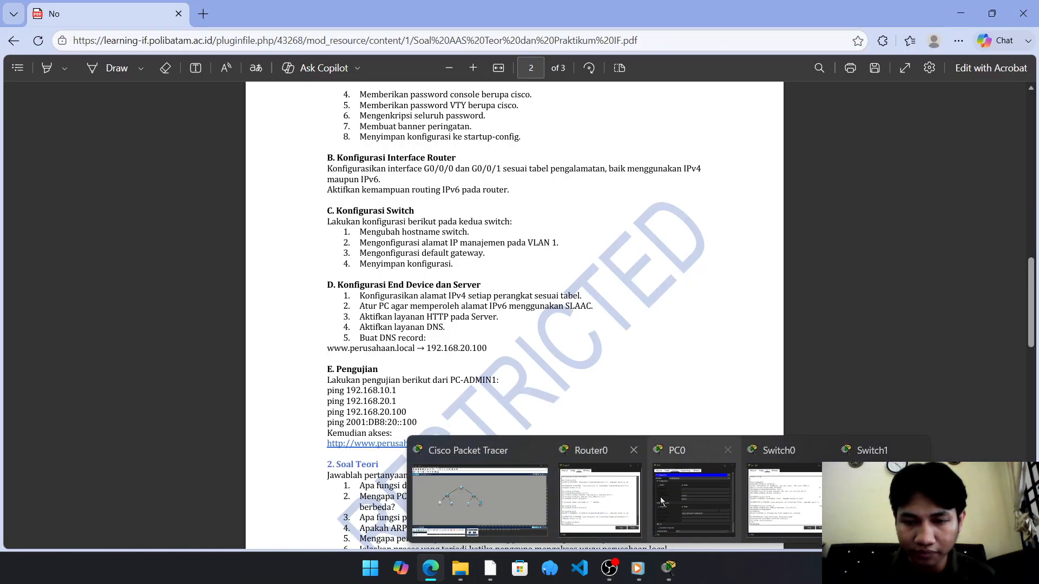
pyautogui.click(693, 498)
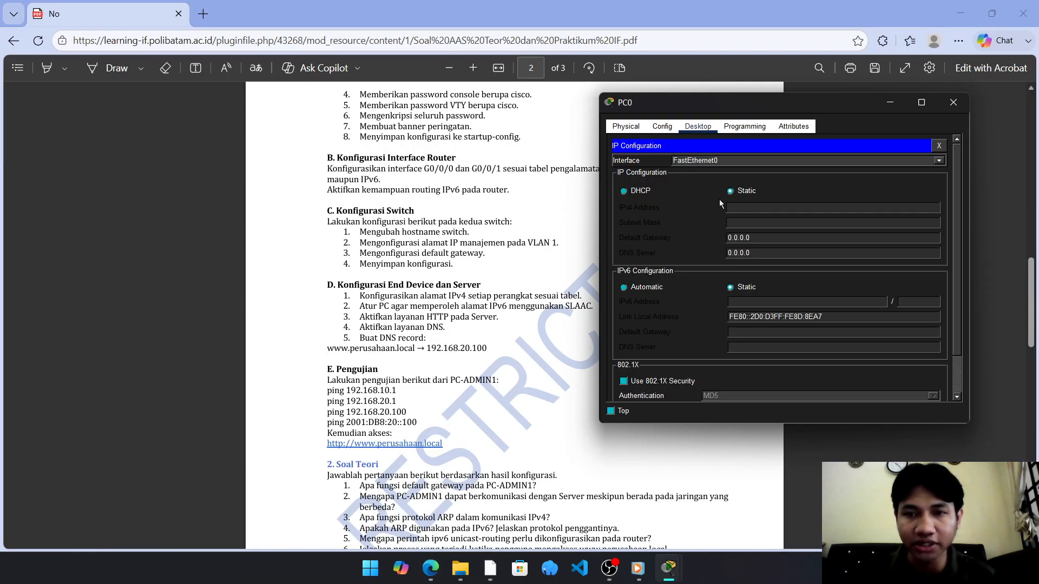
# Return to the PDF's addressing table and give PC0 the static IPv4 address 192.168.10.10 with subnet mask 255.255.255.0
pyautogui.moveTo(1031, 303); pyautogui.dragTo(1037, 182)
pyautogui.moveTo(678, 573)
pyautogui.click(670, 486)
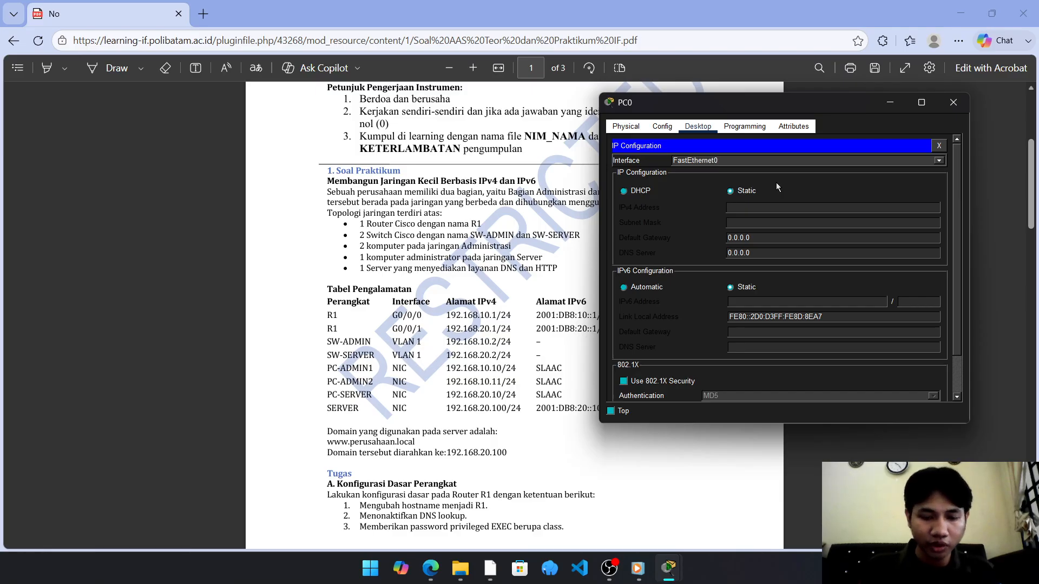
pyautogui.write('192.168.10.10')
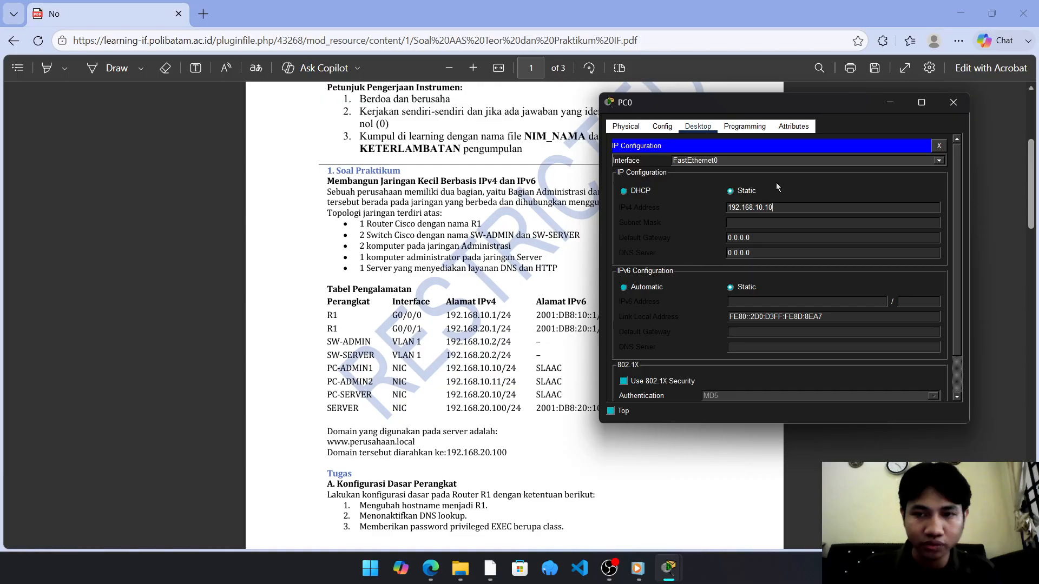
pyautogui.press('Tab')
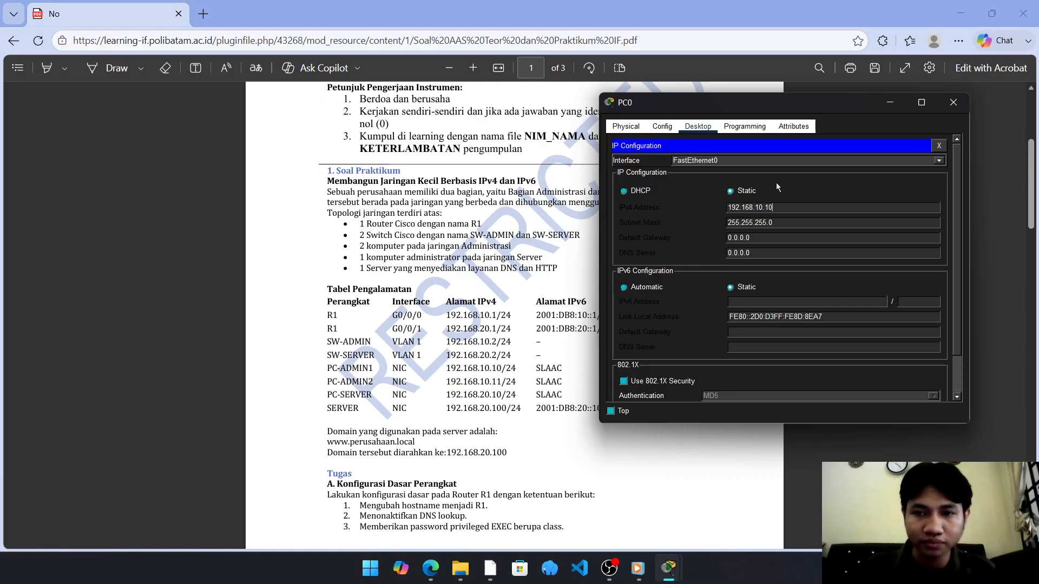
# Uncover the PDF's Default Gateway column and set PC0's IPv4 default gateway to 192.168.10.1
pyautogui.doubleClick(758, 238)
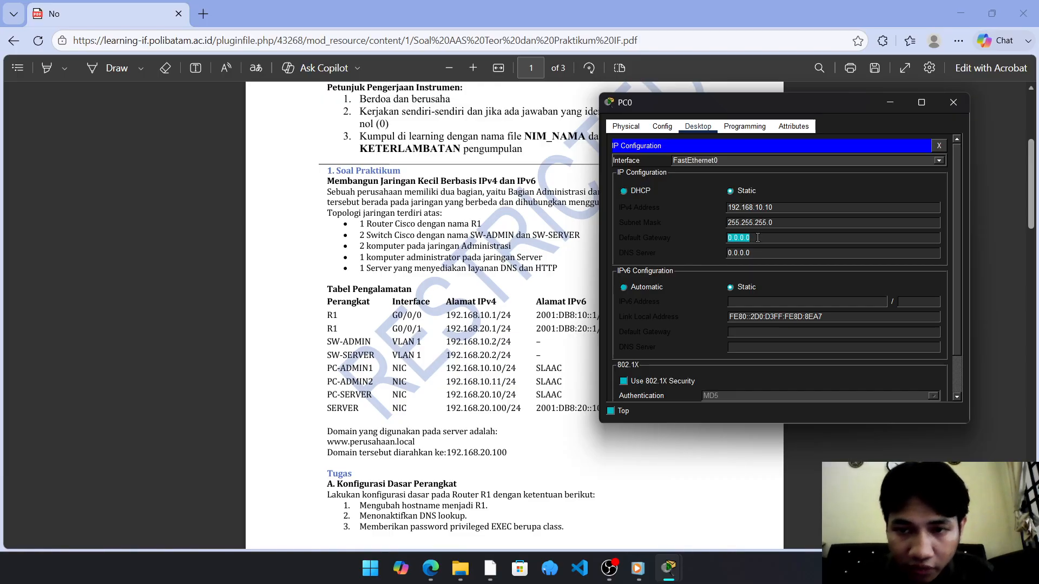
pyautogui.press('BackSpace')
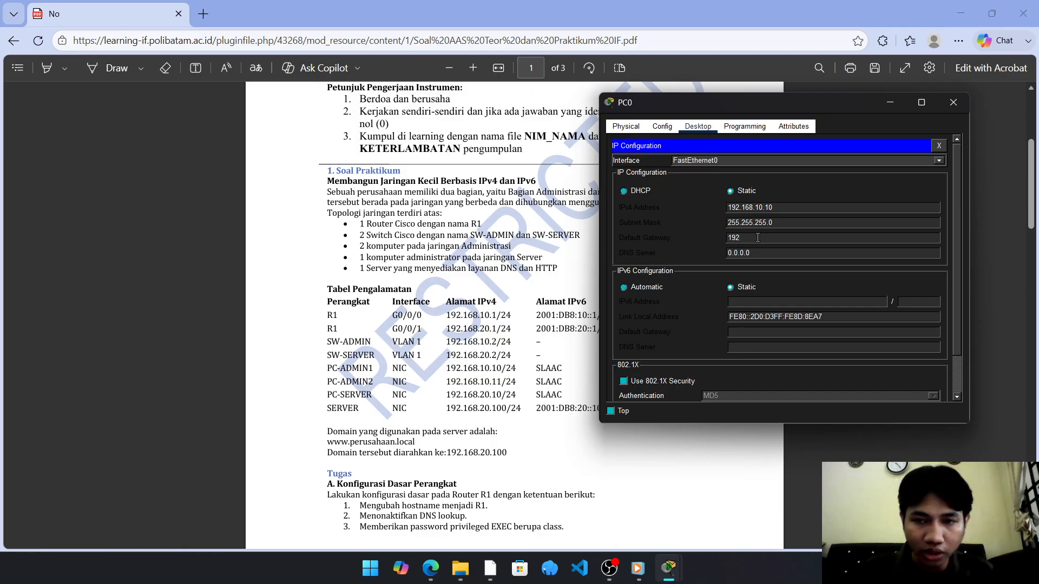
pyautogui.moveTo(743, 107); pyautogui.dragTo(881, 147)
pyautogui.write('192.16')
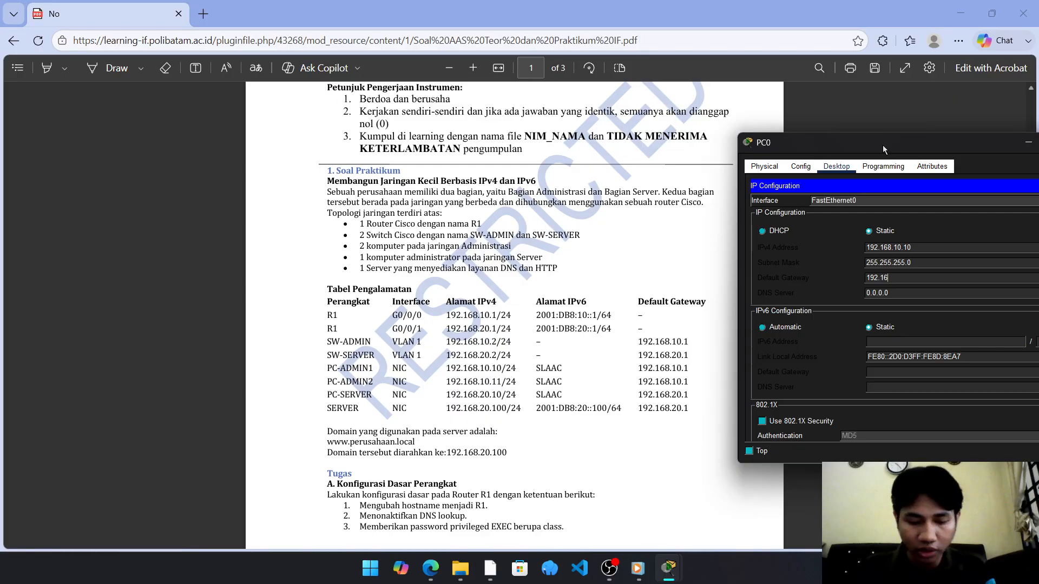
pyautogui.write('8.10.1')
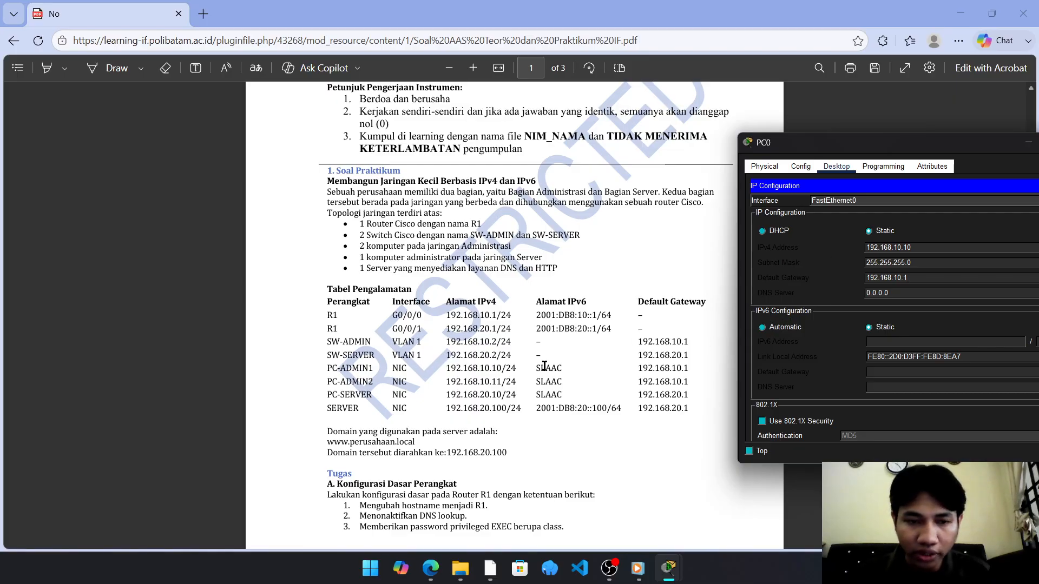
# Set PC0's IPv6 configuration to Automatic so it obtains its address through SLAAC
pyautogui.click(763, 328)
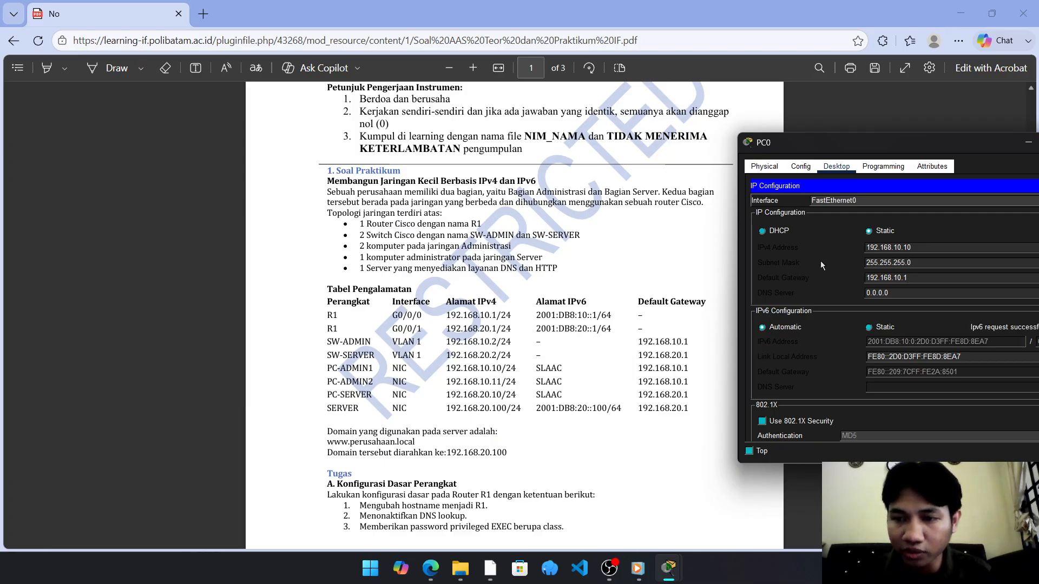
pyautogui.moveTo(840, 144); pyautogui.dragTo(790, 137)
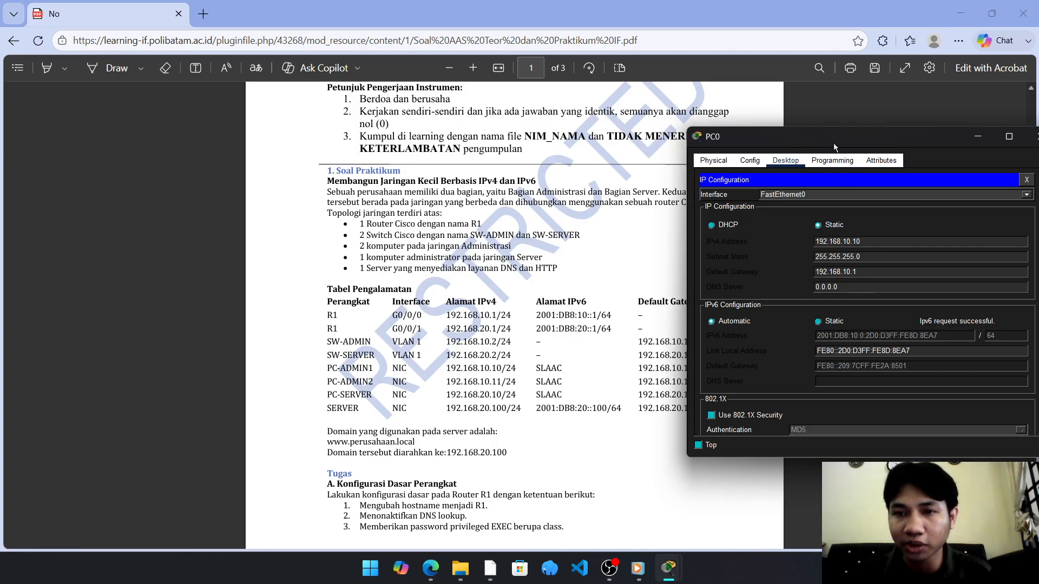
pyautogui.moveTo(834, 143); pyautogui.dragTo(747, 90)
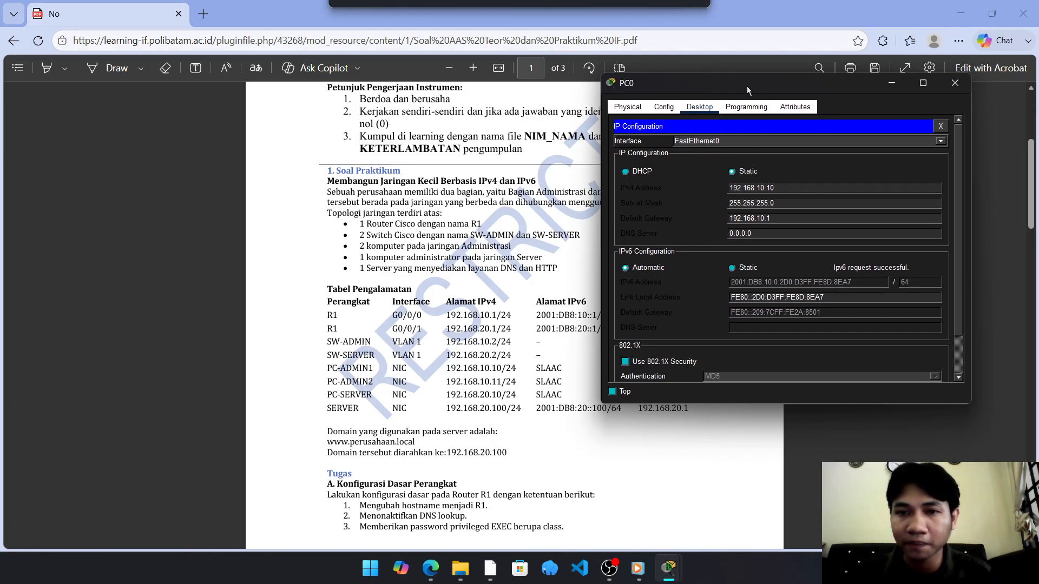
# Switch to the Cisco Packet Tracer topology and open PC1's IP Configuration
pyautogui.click(668, 573)
pyautogui.click(495, 487)
pyautogui.click(301, 293)
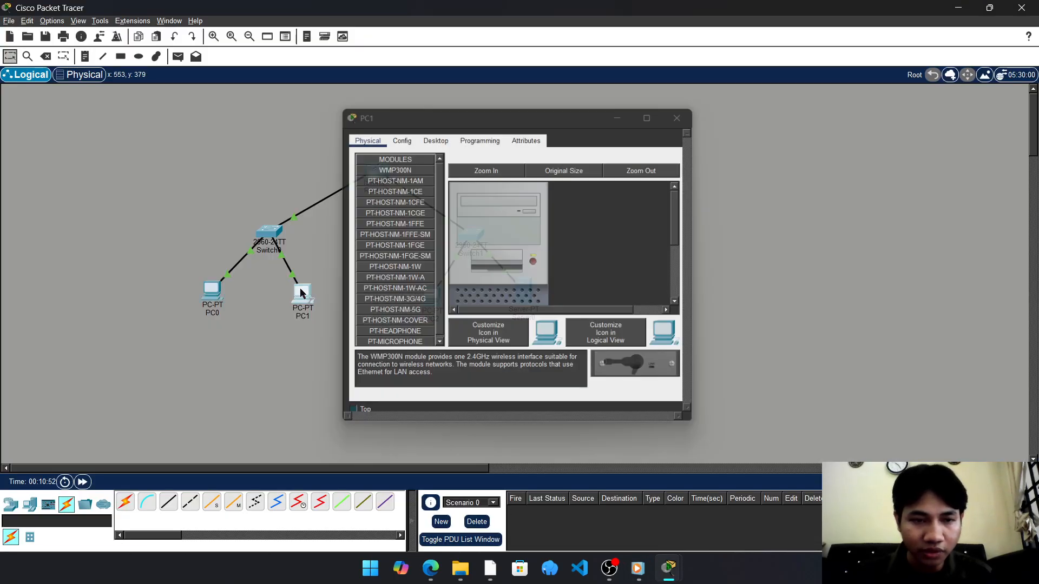
pyautogui.click(433, 135)
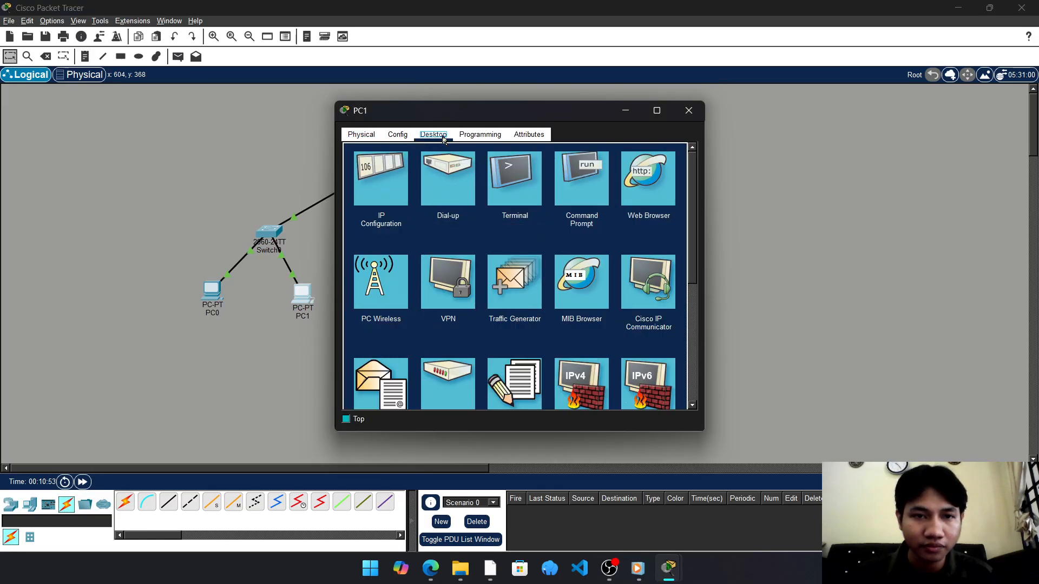
pyautogui.click(377, 190)
# Return to the assignment PDF and place PC1's configuration window beside the addresses of its addressing table
pyautogui.hotkey('alt', 'Tab')
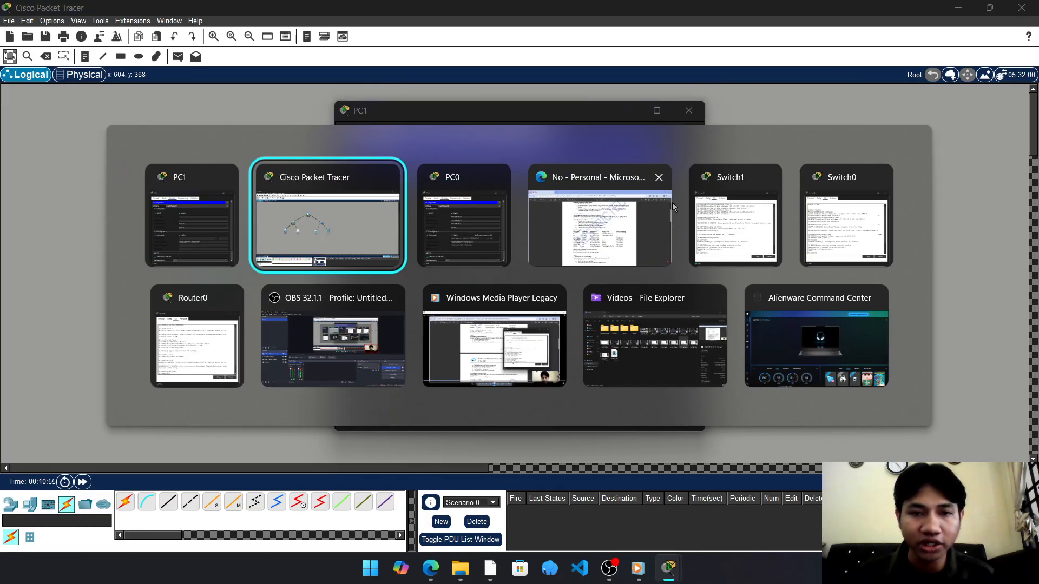
pyautogui.hotkey('alt', 'Tab')
pyautogui.hotkey('alt', 'Tab')
pyautogui.moveTo(669, 575)
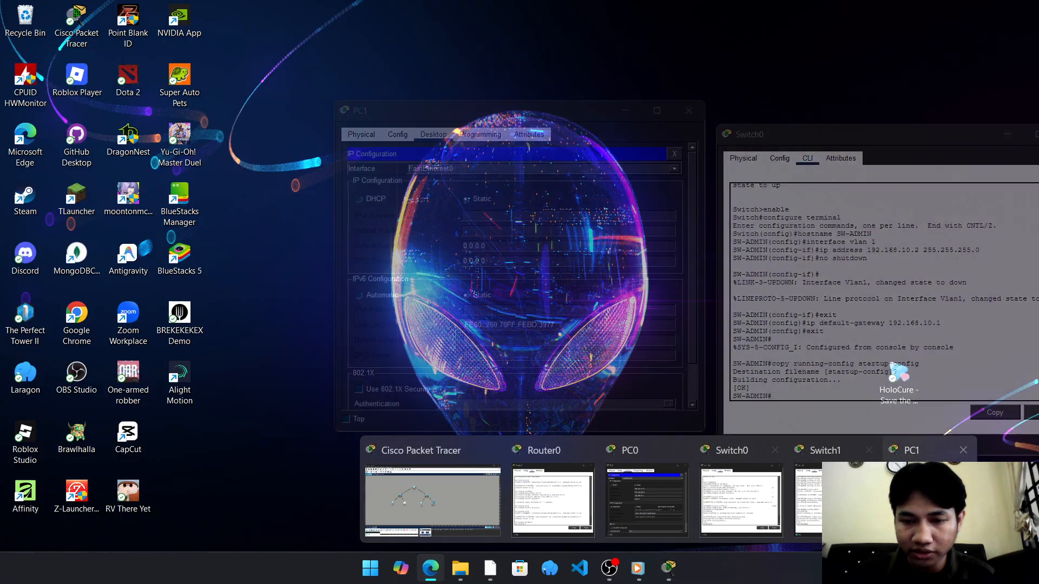
pyautogui.click(915, 487)
pyautogui.moveTo(494, 119); pyautogui.dragTo(764, 145)
# Give PC1 the static IPv4 address 192.168.10.11 with subnet mask 255.255.255.0
pyautogui.click(777, 237)
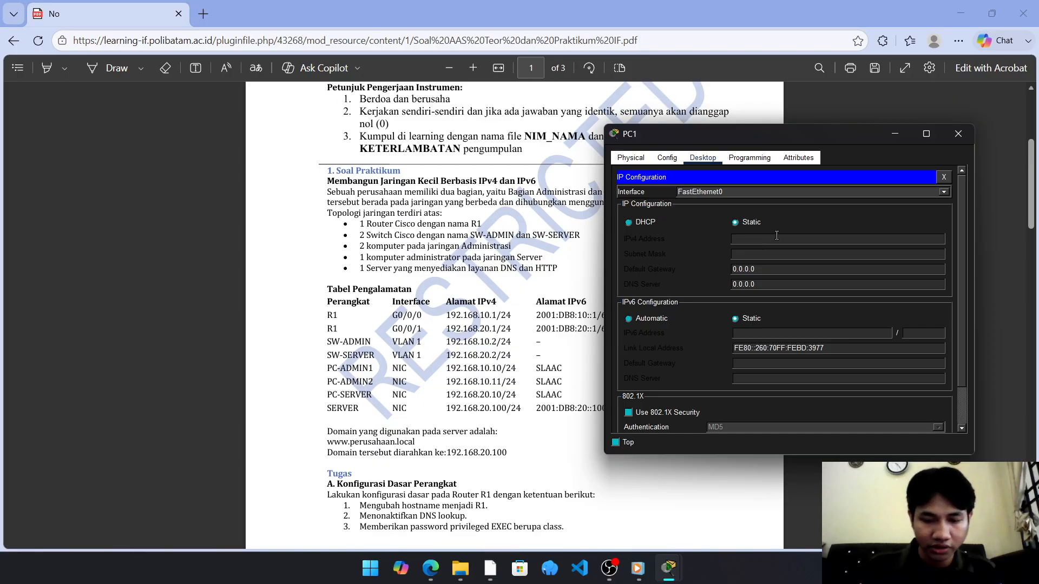
pyautogui.write('192.168.10.1')
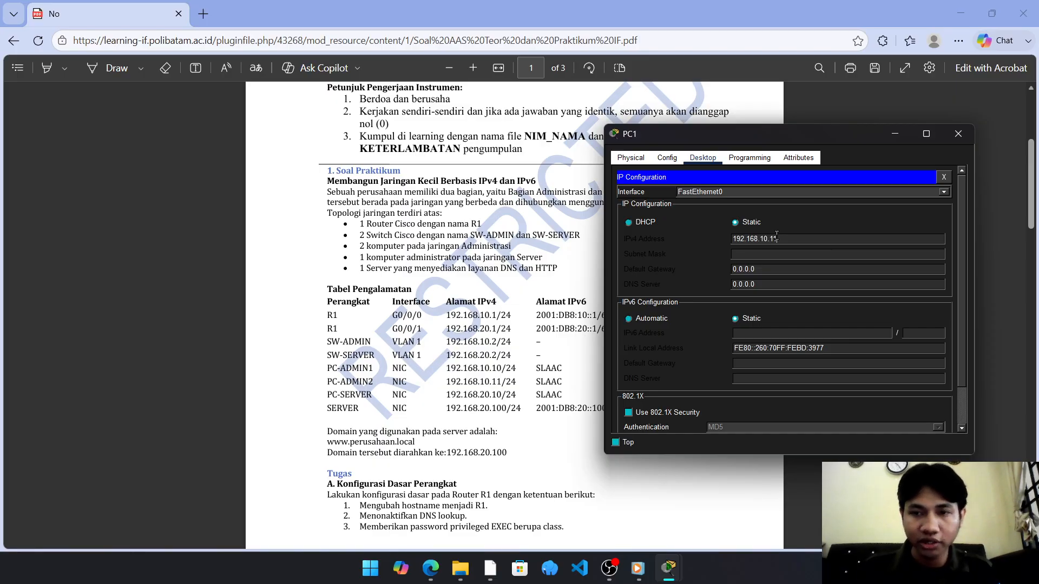
pyautogui.press('Tab')
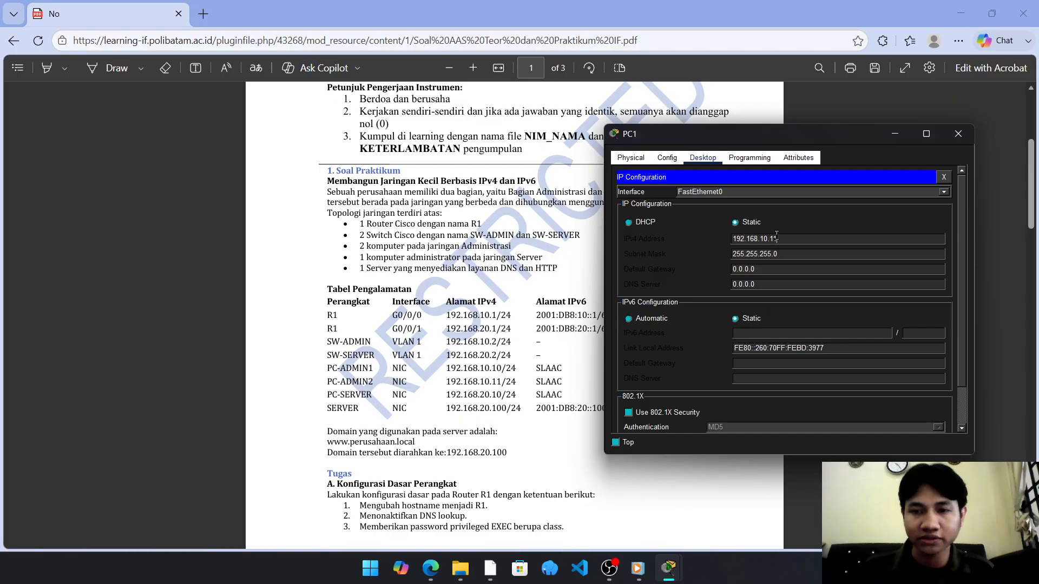
# Set PC1's IPv4 default gateway to 192.168.10.1 and its IPv6 configuration to Automatic, and put its window away
pyautogui.doubleClick(784, 269)
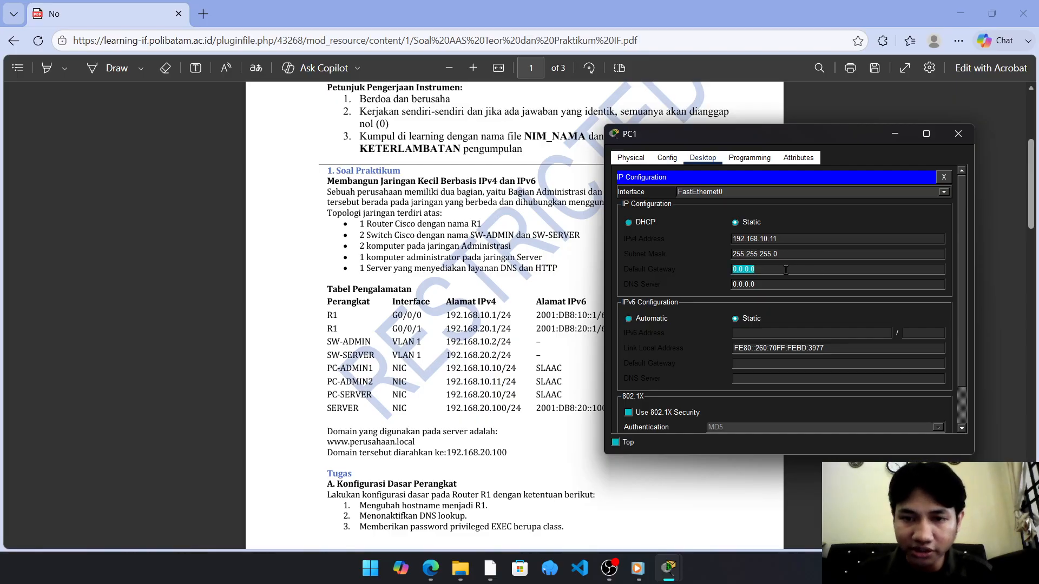
pyautogui.press('BackSpace')
pyautogui.write('192')
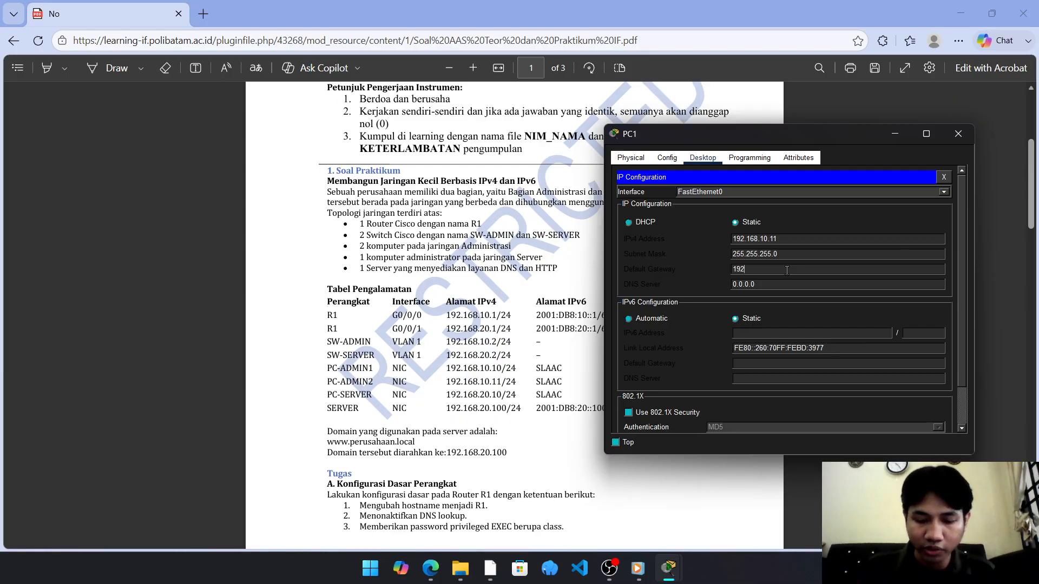
pyautogui.write('.168.10.1')
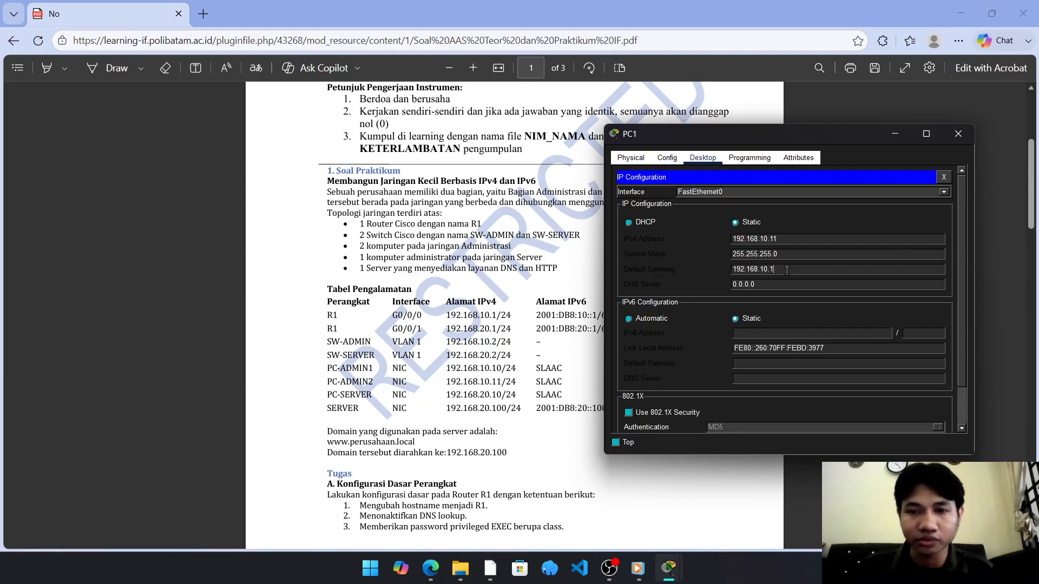
pyautogui.click(629, 319)
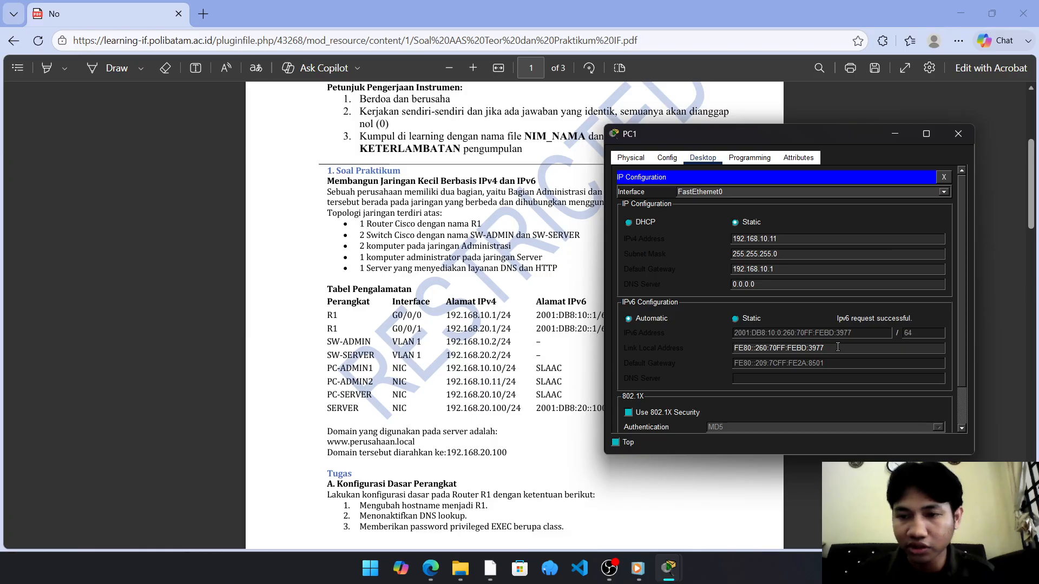
pyautogui.click(895, 135)
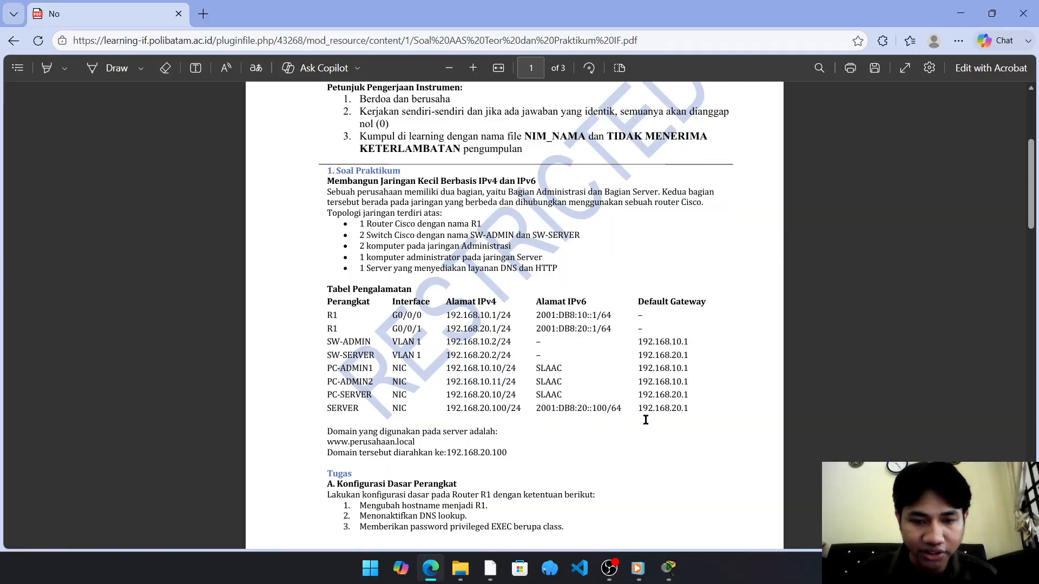
# Switch to the Cisco Packet Tracer topology and open PC2's IP Configuration
pyautogui.hotkey('alt', 'Tab')
pyautogui.press('Tab')
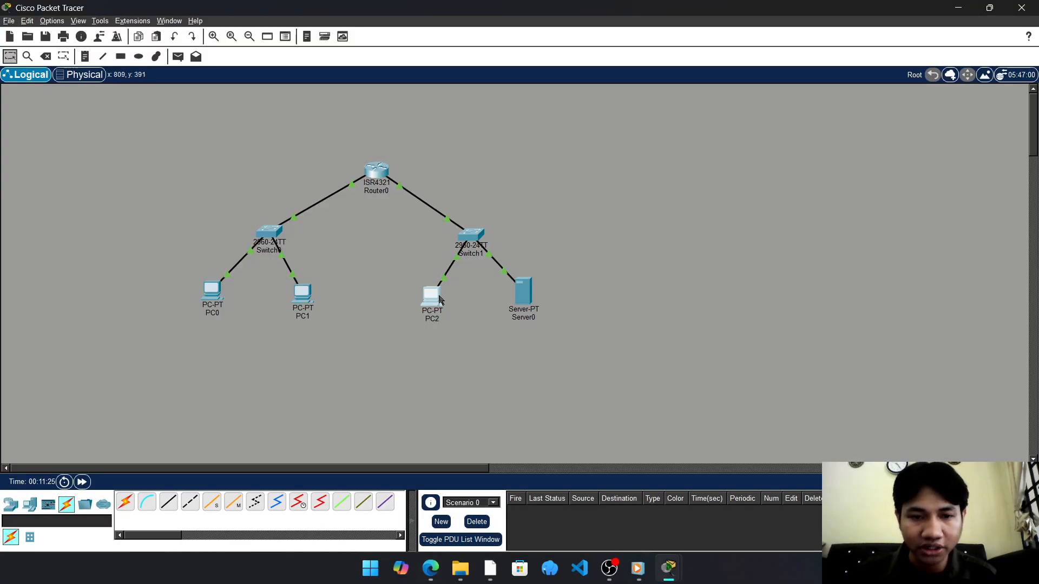
pyautogui.click(440, 300)
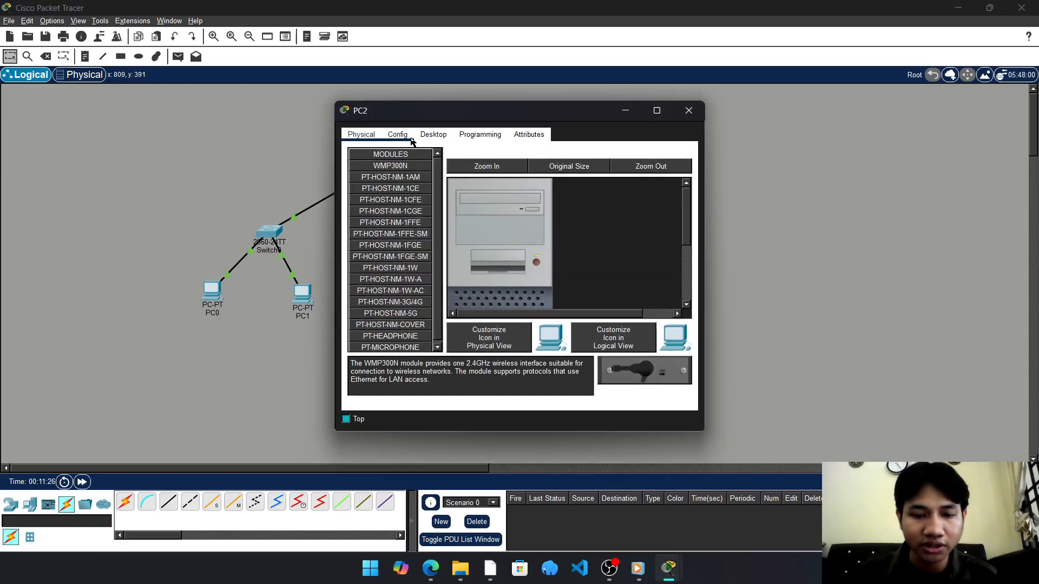
pyautogui.click(405, 136)
pyautogui.click(433, 135)
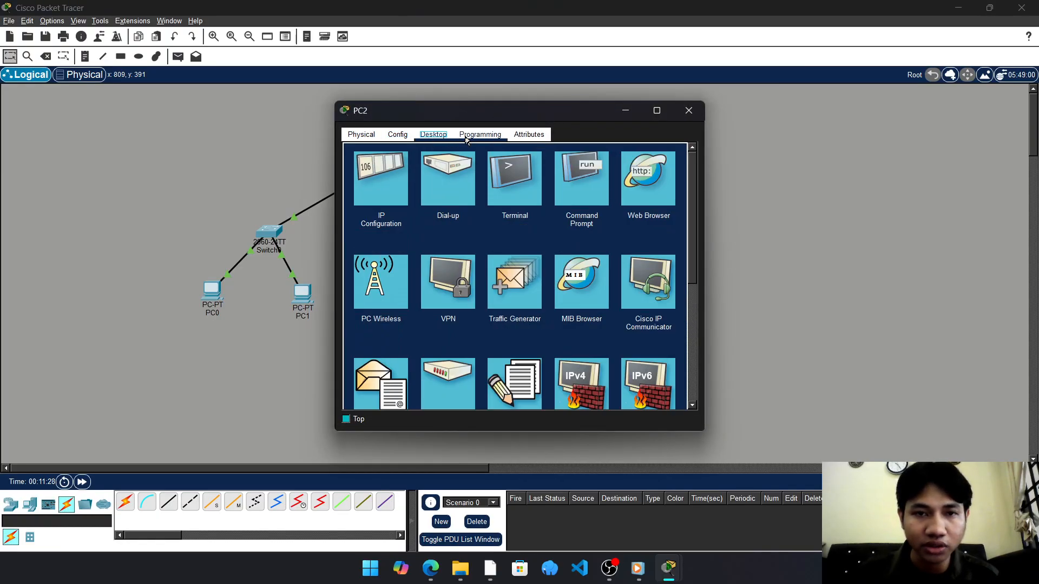
pyautogui.click(381, 181)
pyautogui.moveTo(549, 110); pyautogui.dragTo(707, 111)
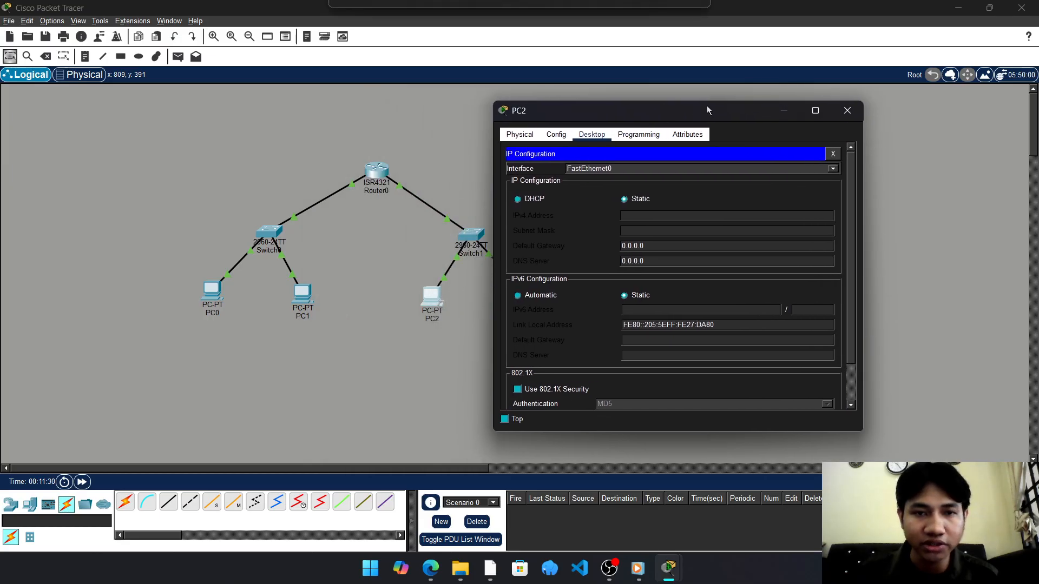
# Bring PC2's window in front of the PDF's addressing table and give PC2 the static IPv4 address 192.168.20.10 with subnet mask 255.255.255.0
pyautogui.click(431, 568)
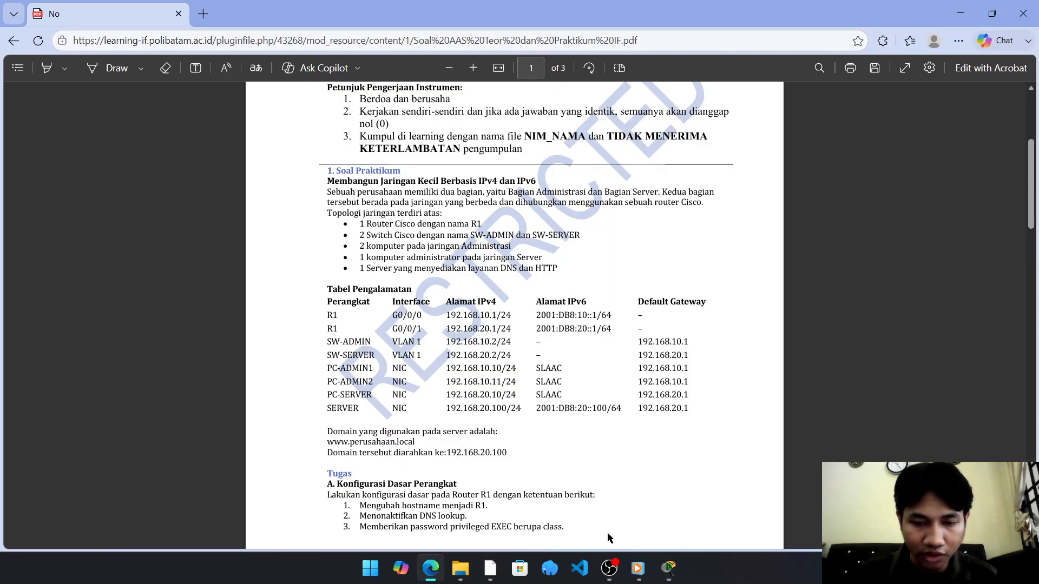
pyautogui.moveTo(668, 568)
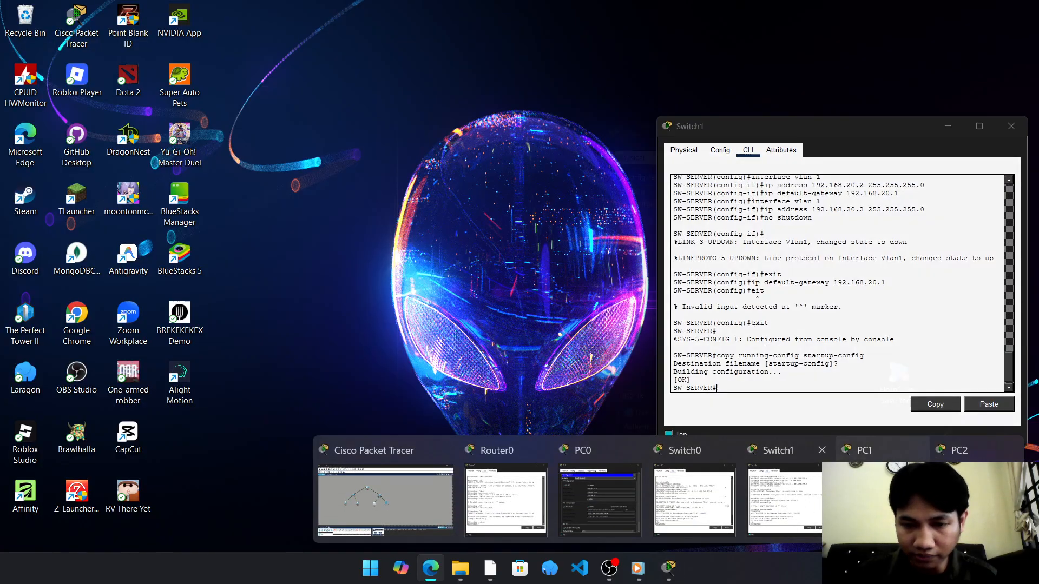
pyautogui.click(960, 450)
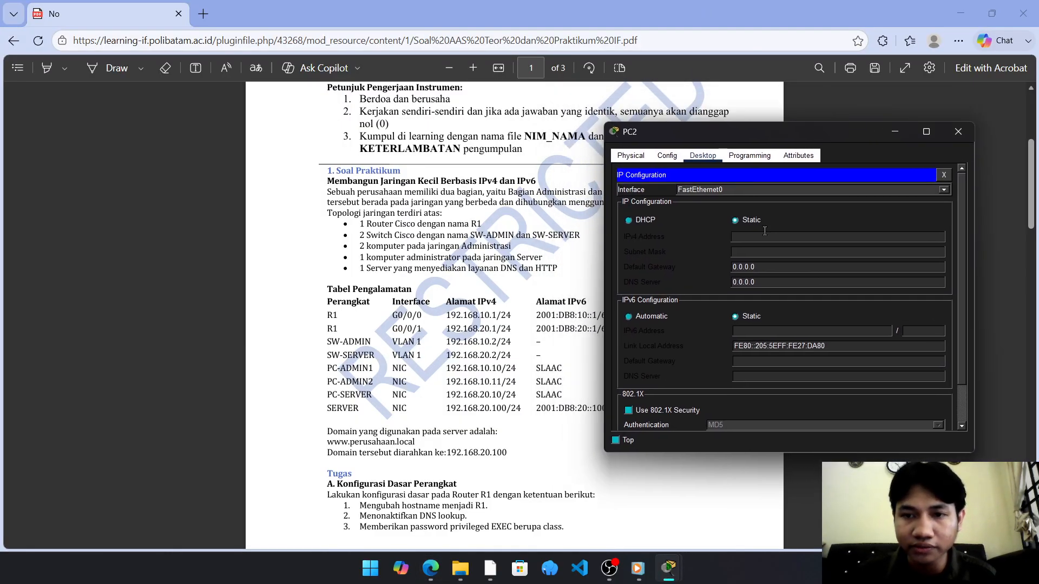
pyautogui.write('192.1678')
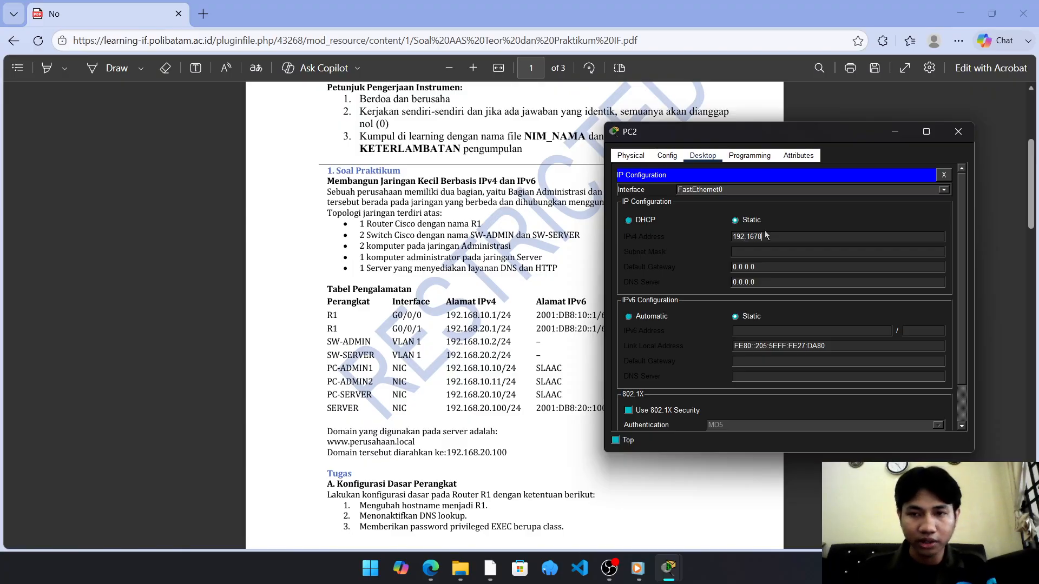
pyautogui.press('BackSpace')
pyautogui.press('BackSpace')
pyautogui.write('68.20')
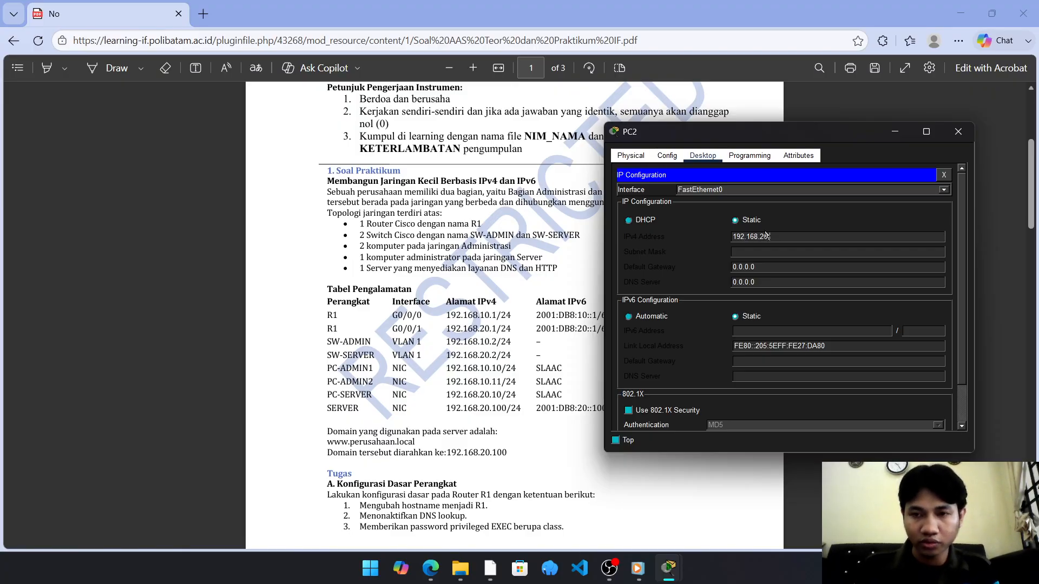
pyautogui.write('.10')
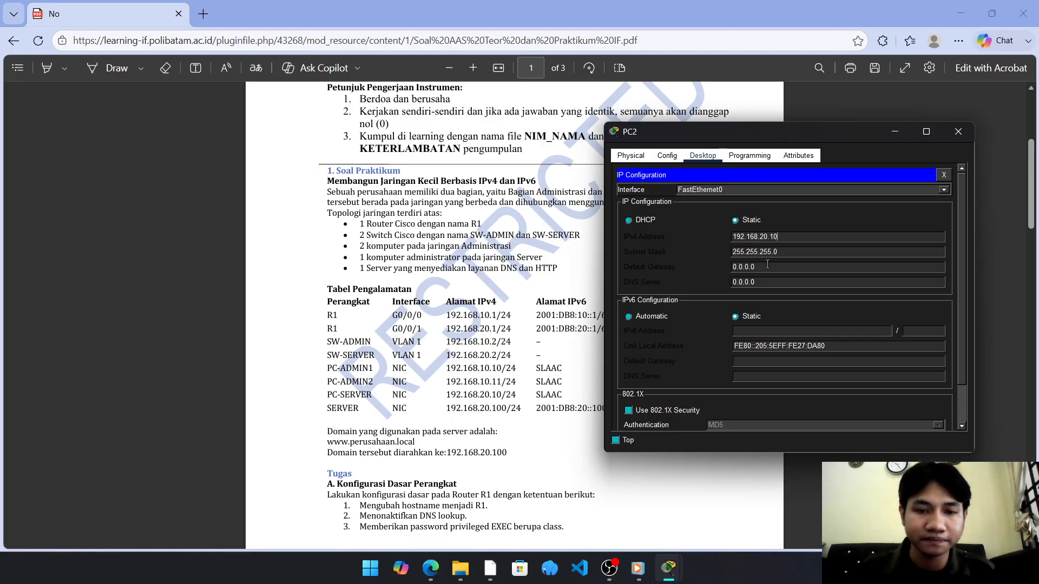
pyautogui.press('Tab')
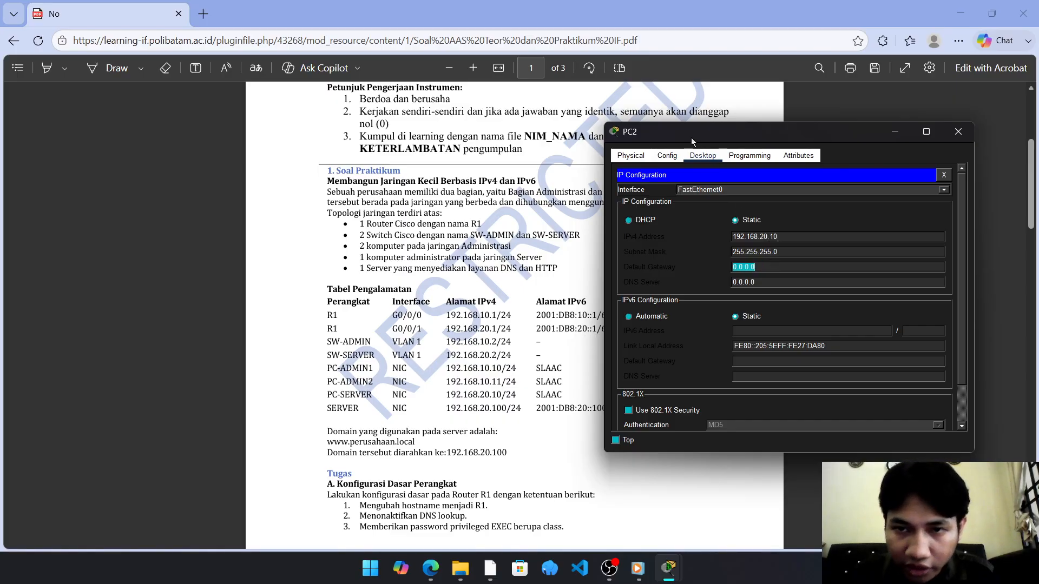
# Uncover the PDF's Default Gateway column, set PC2's IPv4 gateway to 192.168.20.1 and its IPv6 configuration to Automatic, and minimize its window
pyautogui.moveTo(690, 138); pyautogui.dragTo(801, 174)
pyautogui.write('192.')
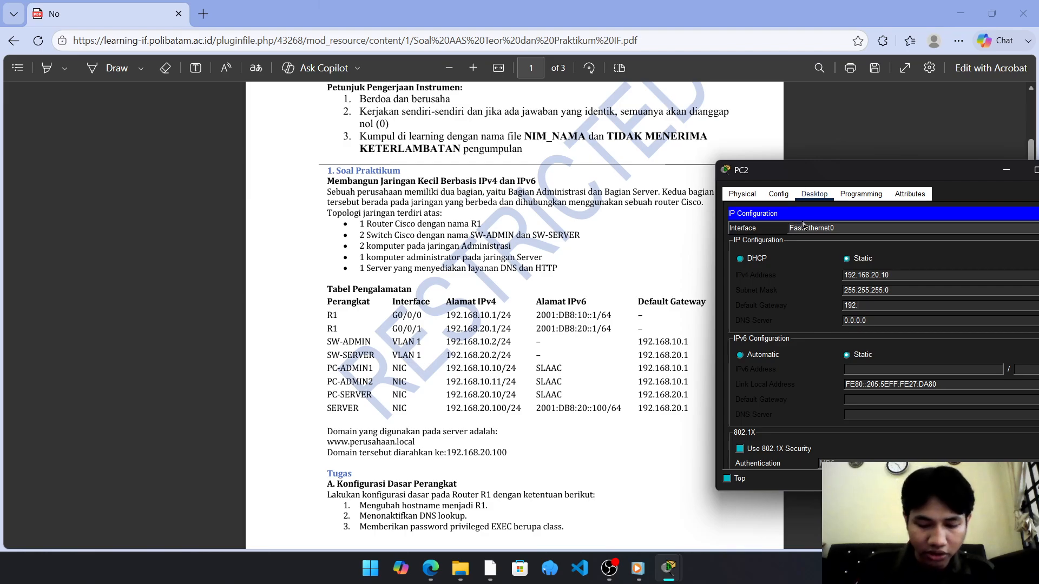
pyautogui.write('168.20.1')
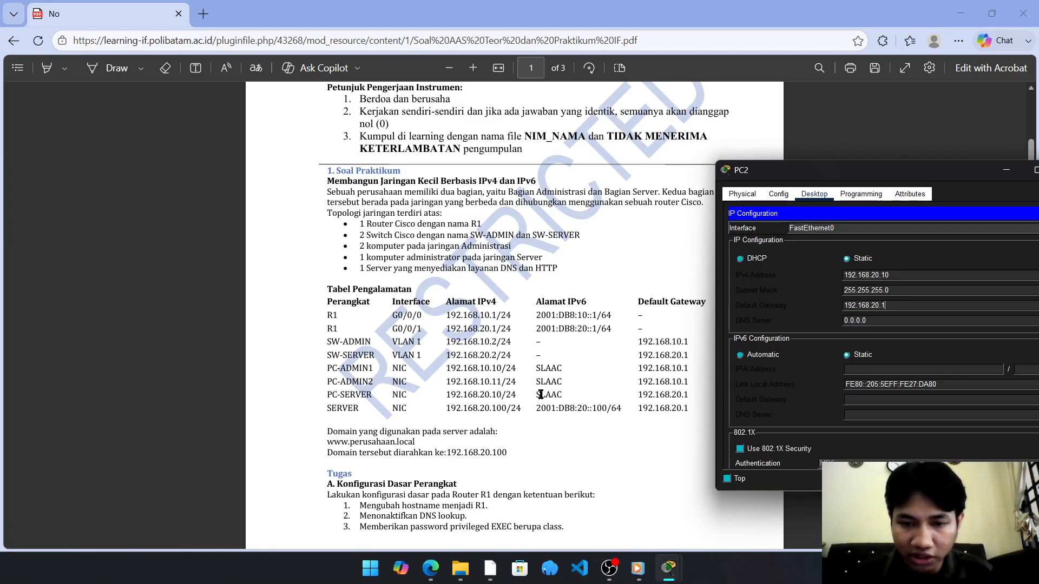
pyautogui.click(740, 356)
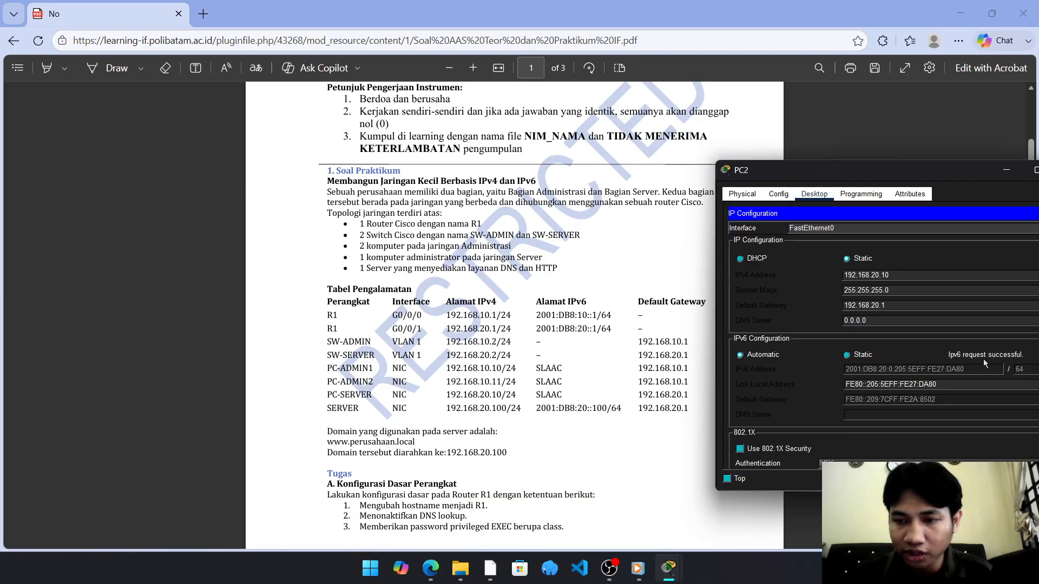
pyautogui.moveTo(866, 173); pyautogui.dragTo(616, 102)
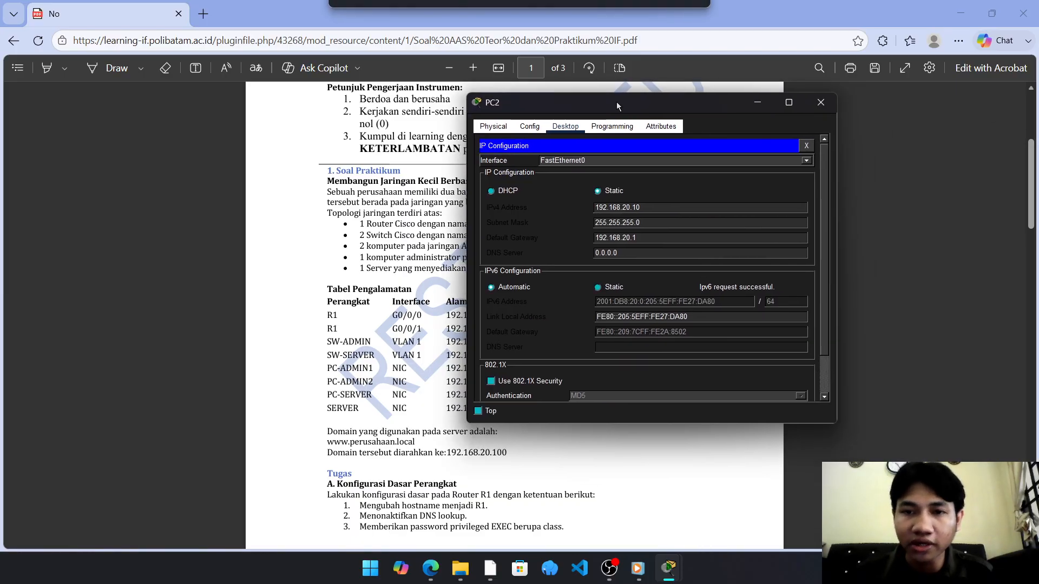
pyautogui.click(752, 104)
# Switch to the Cisco Packet Tracer topology and open Server0's IP Configuration
pyautogui.moveTo(669, 568)
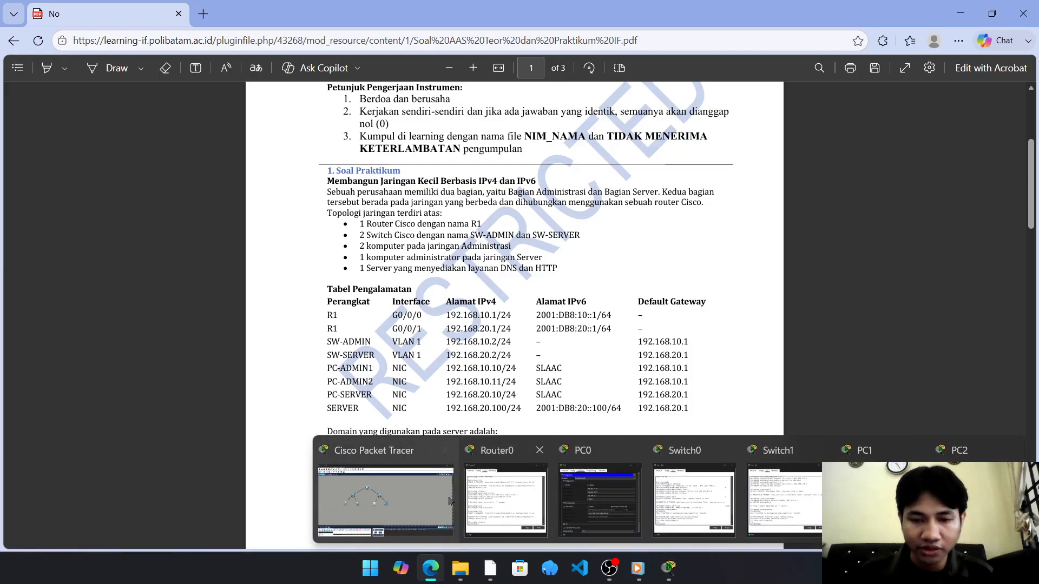
pyautogui.click(379, 487)
pyautogui.click(526, 273)
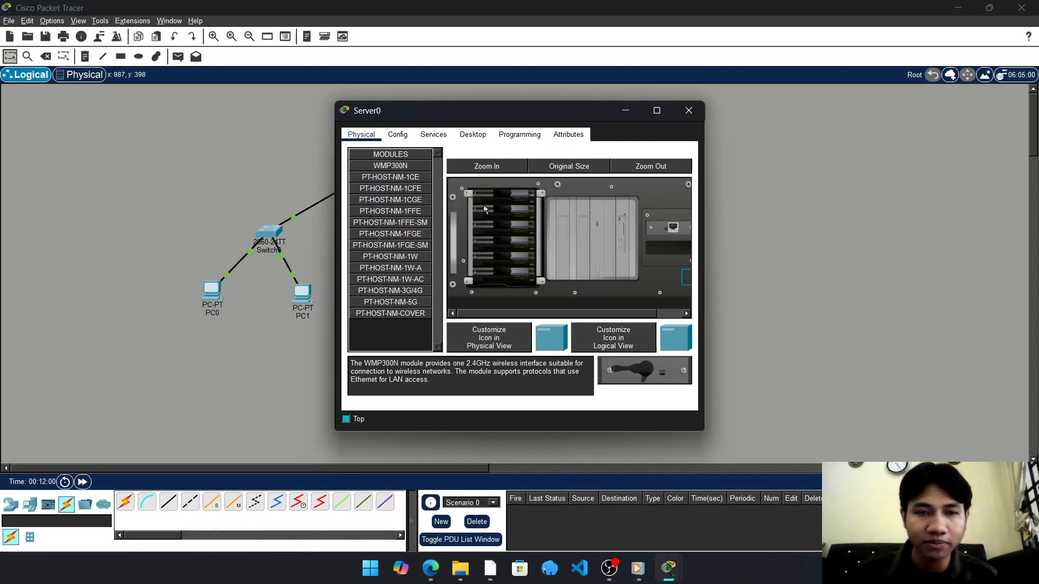
pyautogui.click(409, 137)
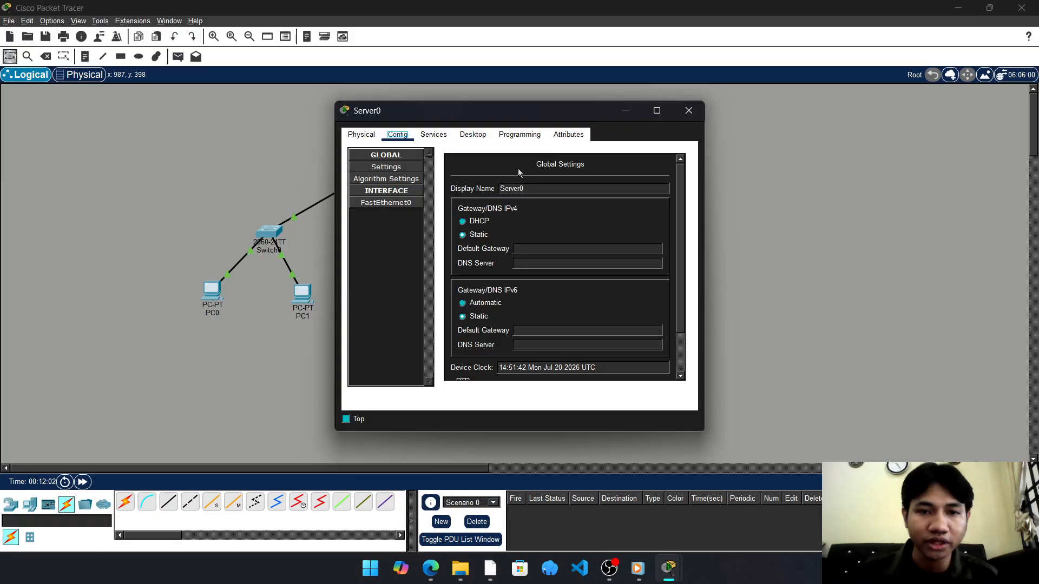
pyautogui.click(472, 136)
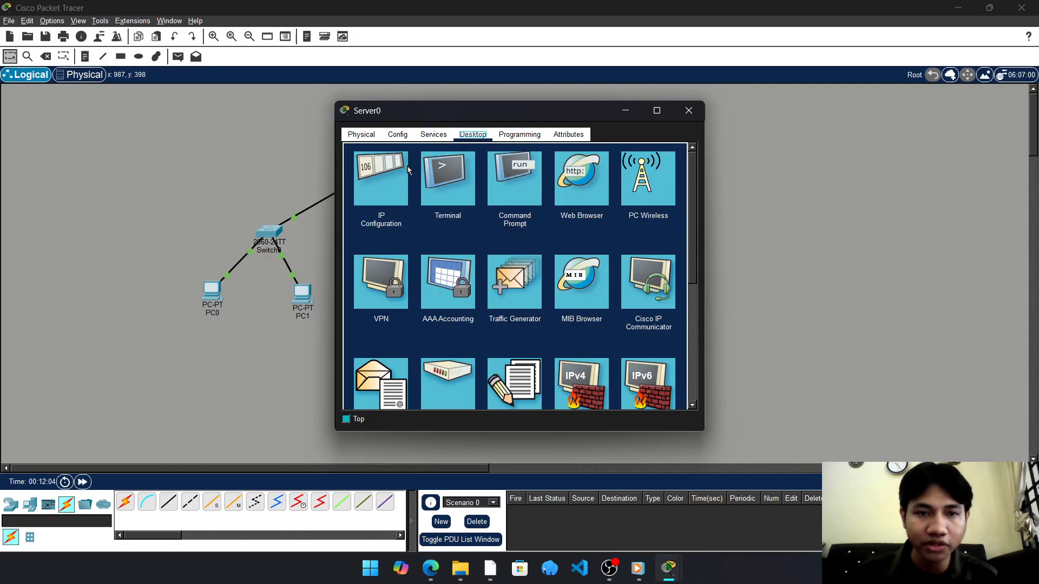
pyautogui.click(398, 195)
# Bring Server0's window beside the PDF's addressing table and enter the static IPv4 address 192.168.20.100 for the server
pyautogui.press('super+Tab')
pyautogui.press('Return')
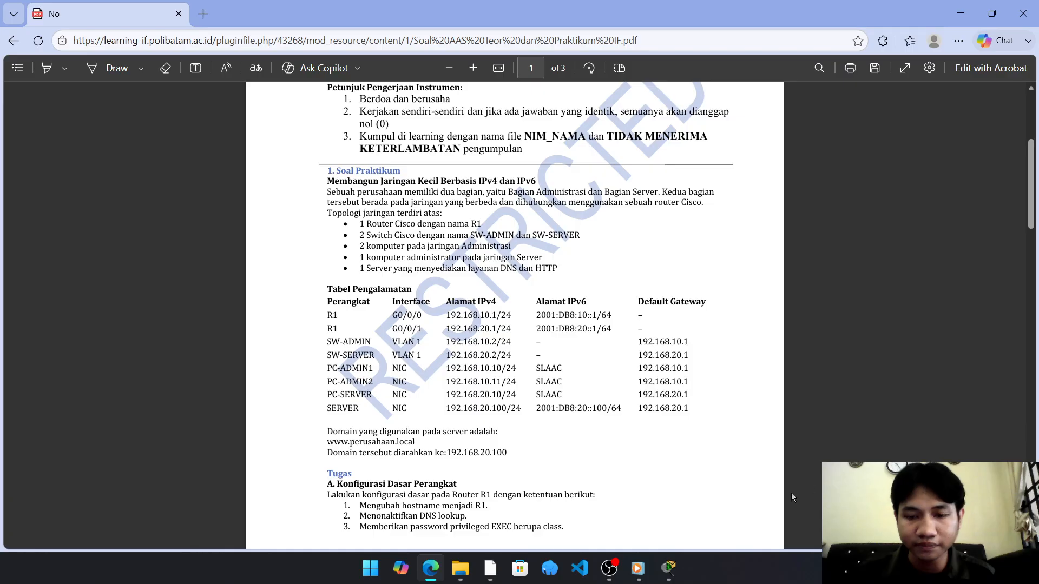
pyautogui.moveTo(680, 578)
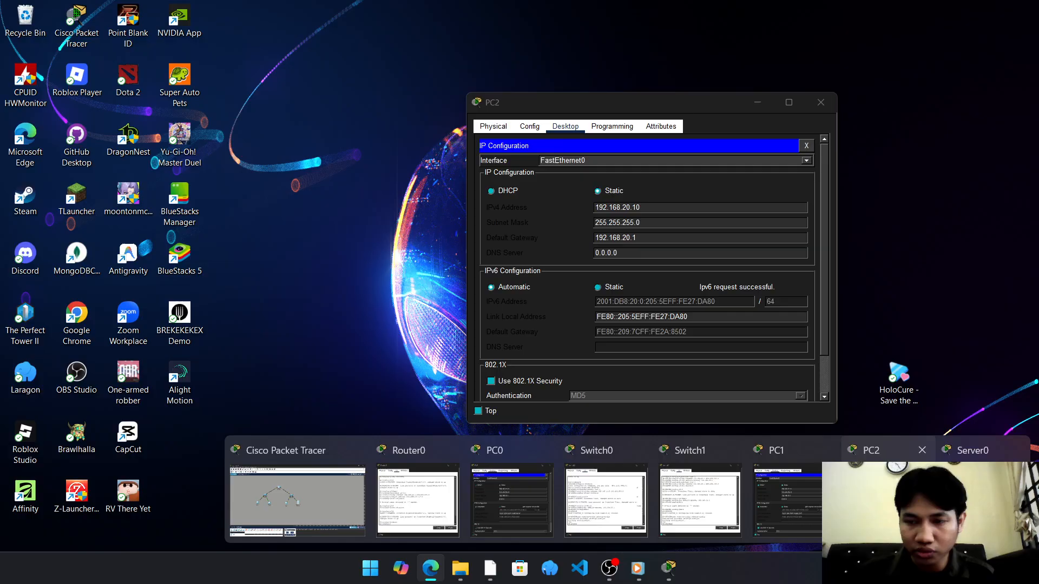
pyautogui.click(973, 487)
pyautogui.moveTo(404, 112); pyautogui.dragTo(693, 193)
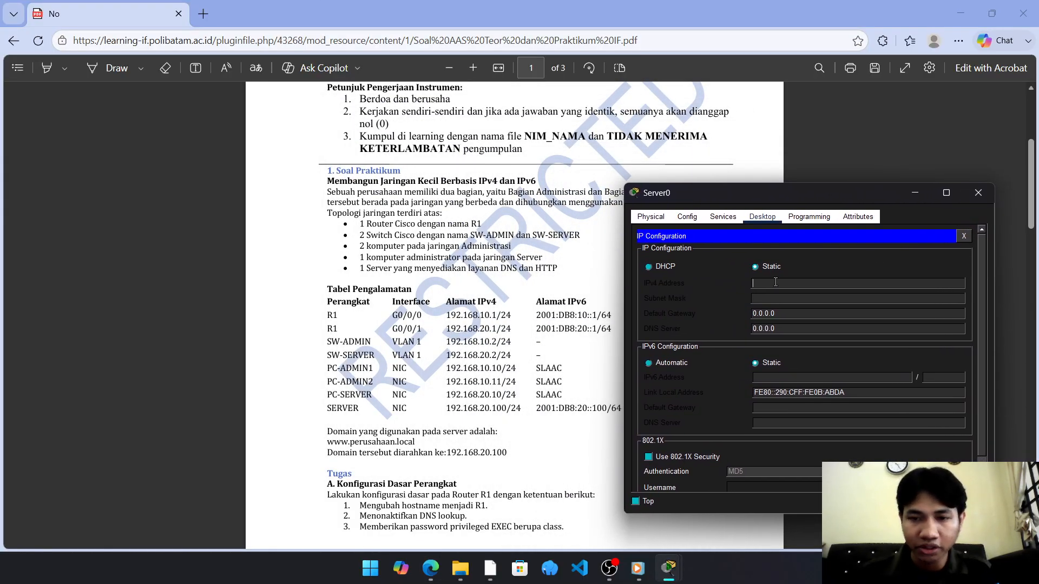
pyautogui.click(775, 282)
pyautogui.write('192.168.20.100')
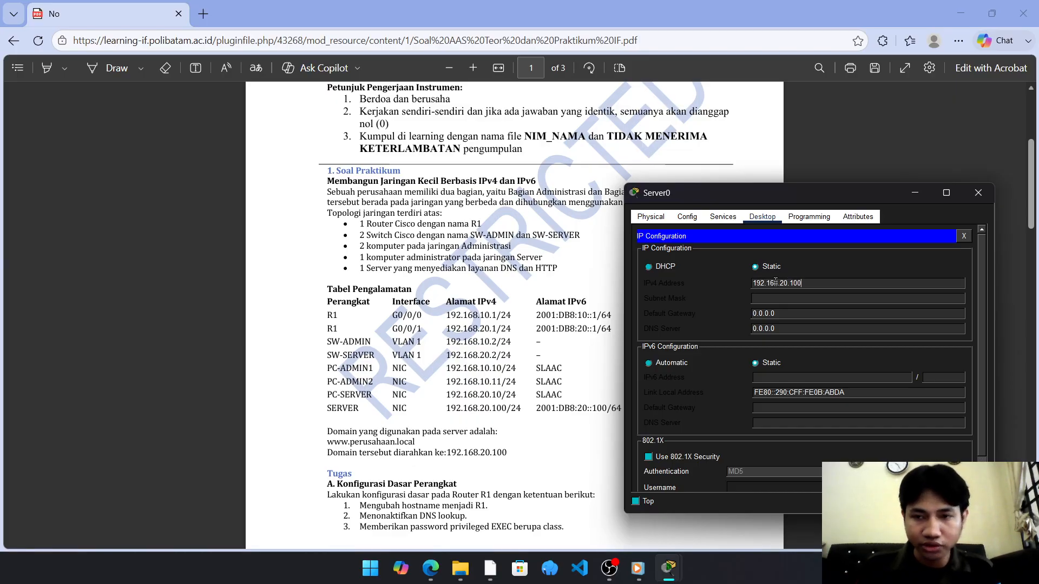
# Apply subnet mask 255.255.255.0 to Server0, uncover the PDF's Default Gateway column and set the IPv4 default gateway to 192.168.20.1
pyautogui.press('Return')
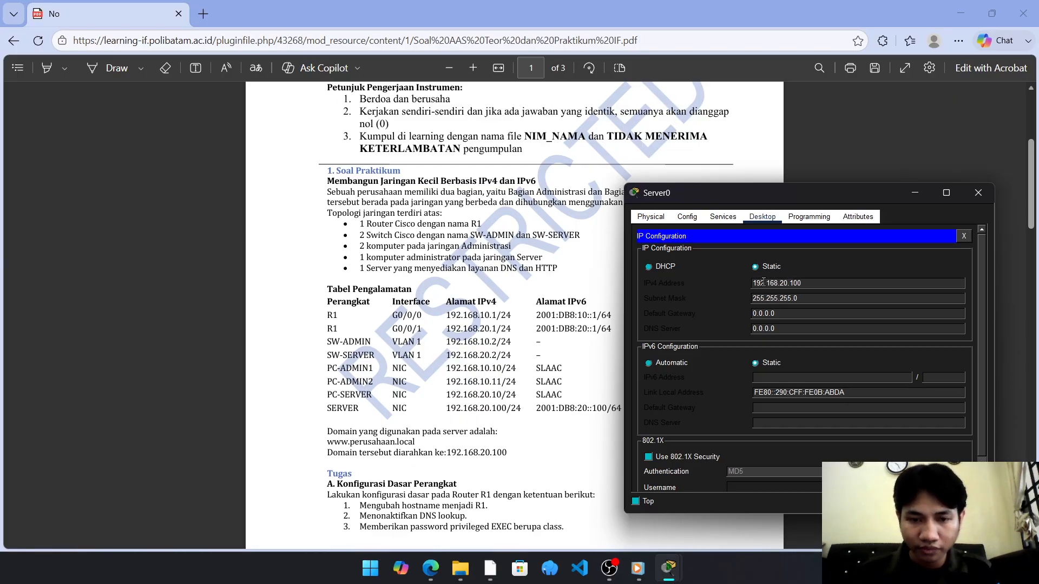
pyautogui.moveTo(783, 317); pyautogui.dragTo(749, 315)
pyautogui.moveTo(733, 197); pyautogui.dragTo(823, 177)
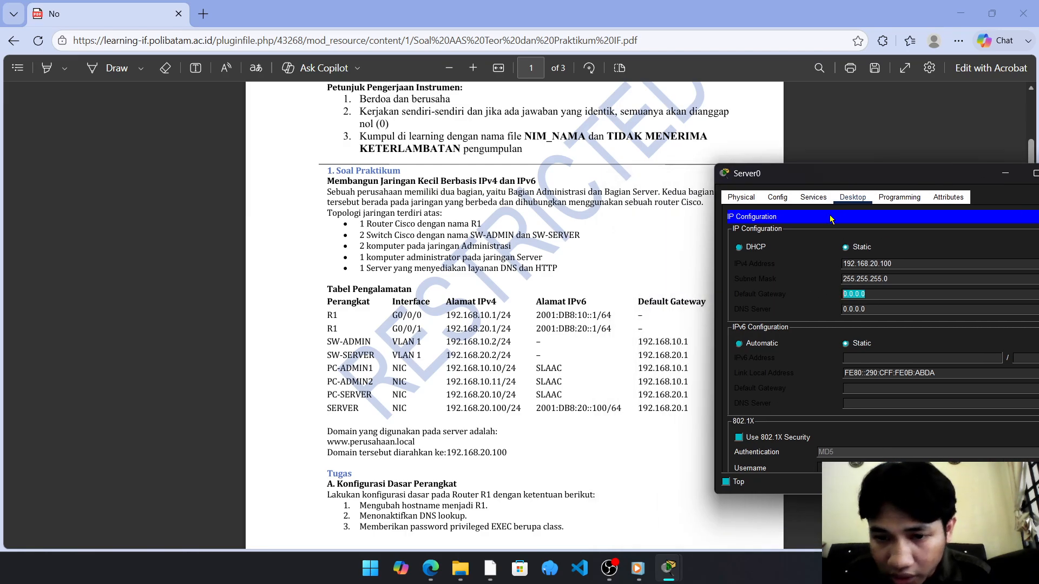
pyautogui.write('192.168.20.1')
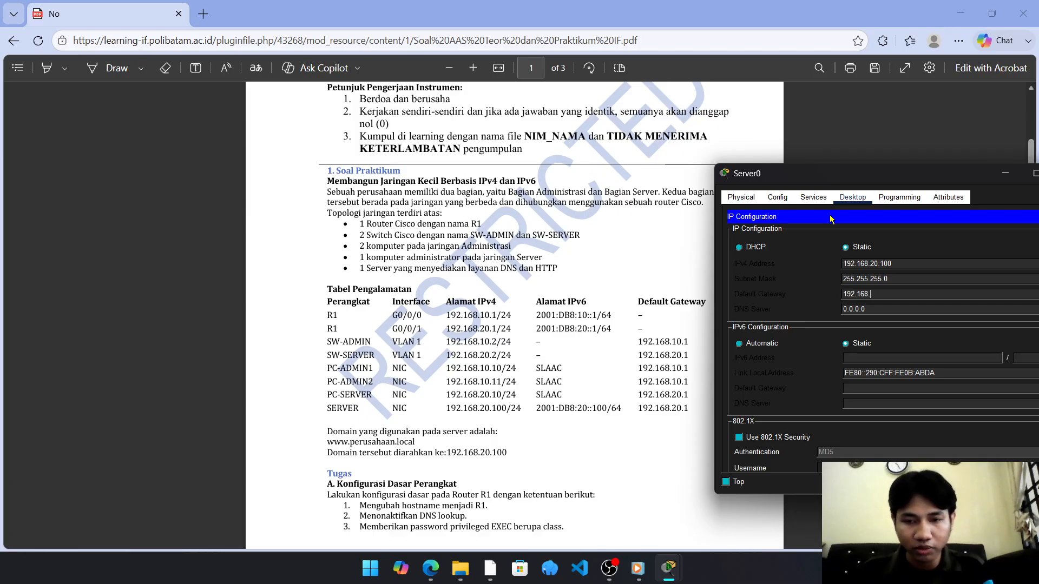
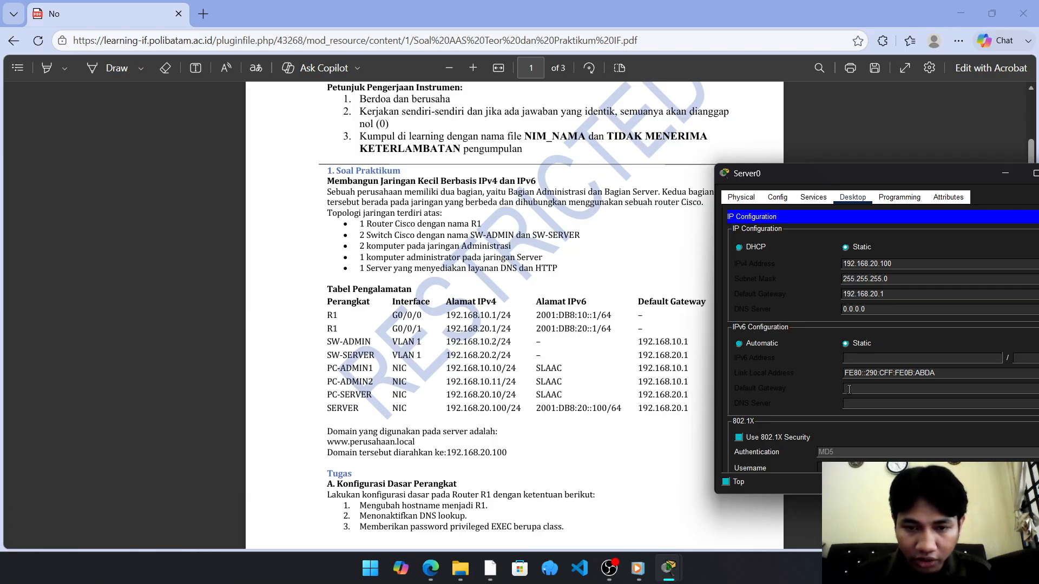
# Give Server0 the static IPv6 address 2001:DB8:20::100 with prefix length 64 and minimize its window
pyautogui.write('001:DB8:20::100')
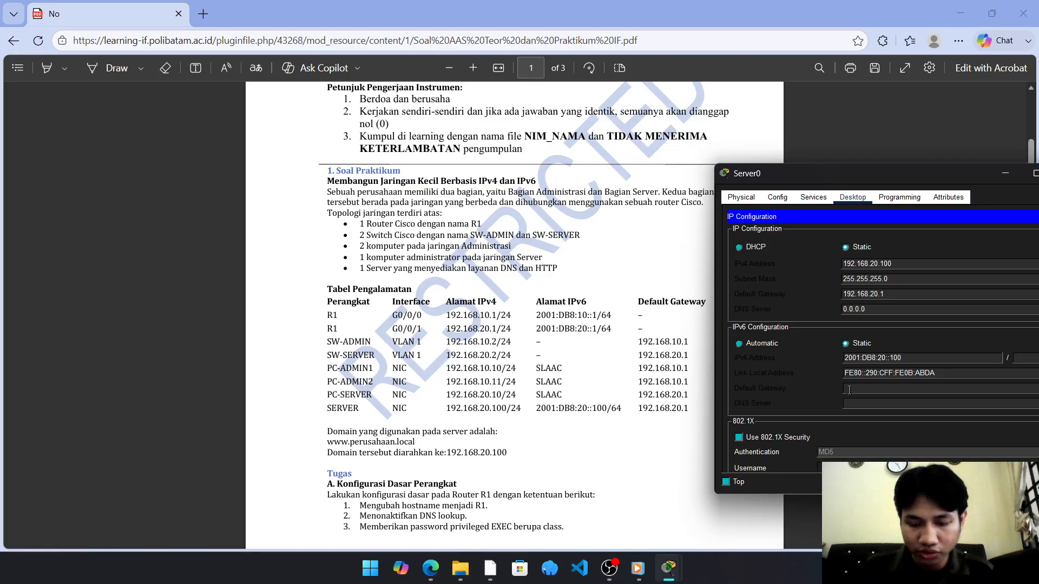
pyautogui.press('Tab')
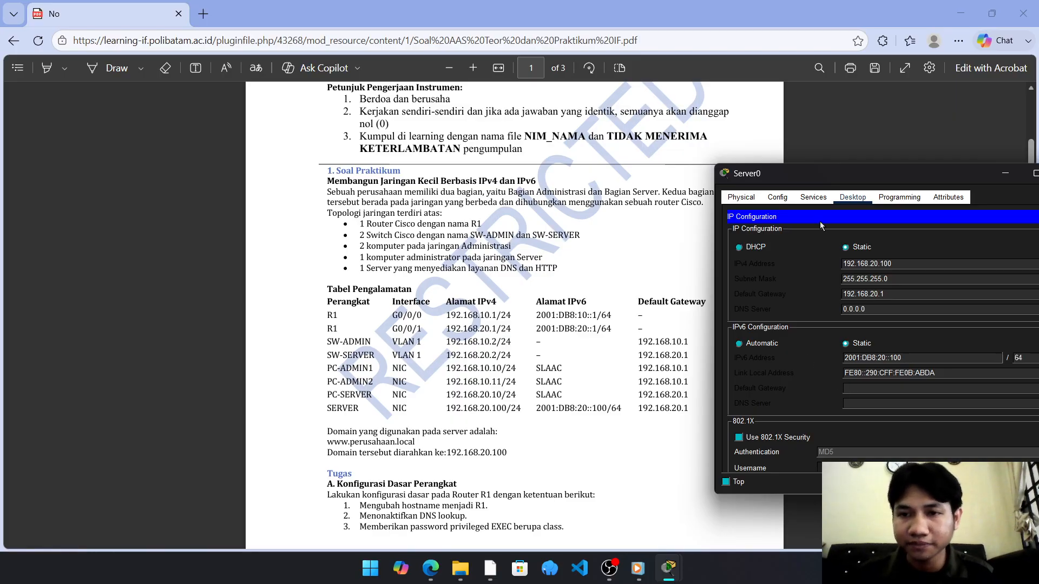
pyautogui.moveTo(785, 177); pyautogui.dragTo(681, 162)
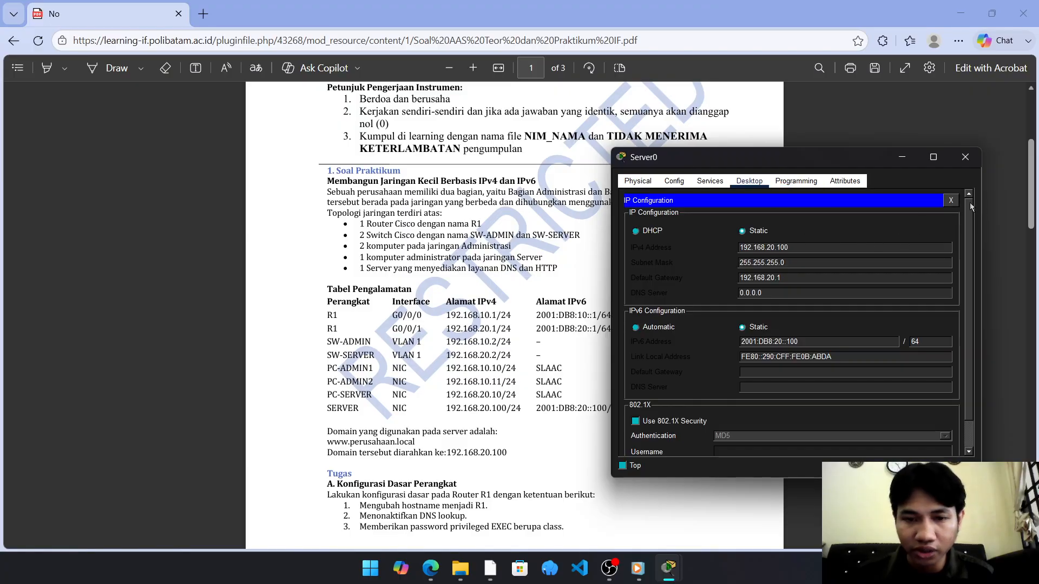
pyautogui.click(903, 158)
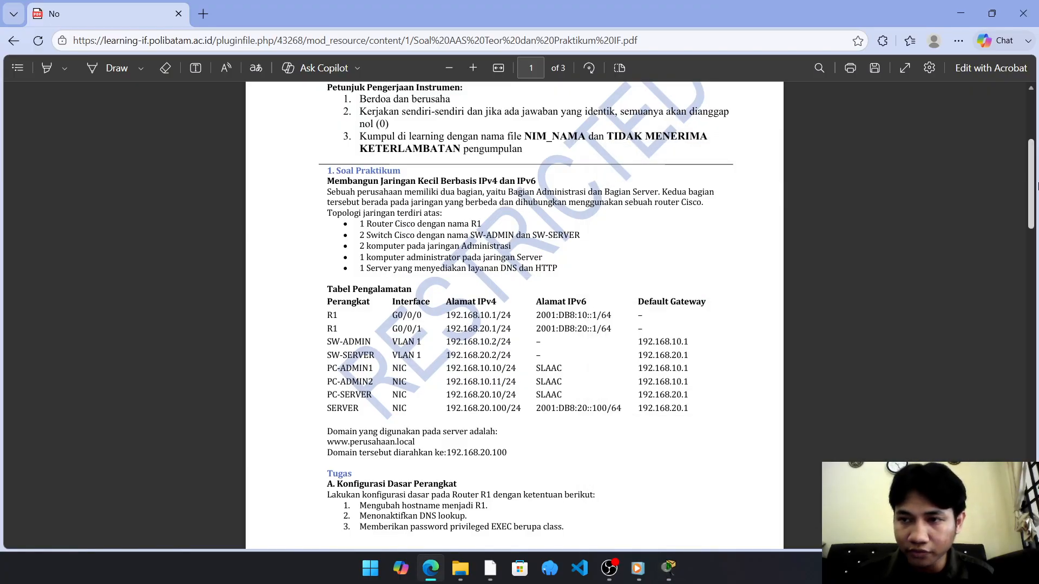
# Read section D of the assignment PDF on end device and server configuration, including the SLAAC and HTTP items
pyautogui.scroll(-5, 1036, 250)
pyautogui.moveTo(1036, 250); pyautogui.dragTo(1036, 322)
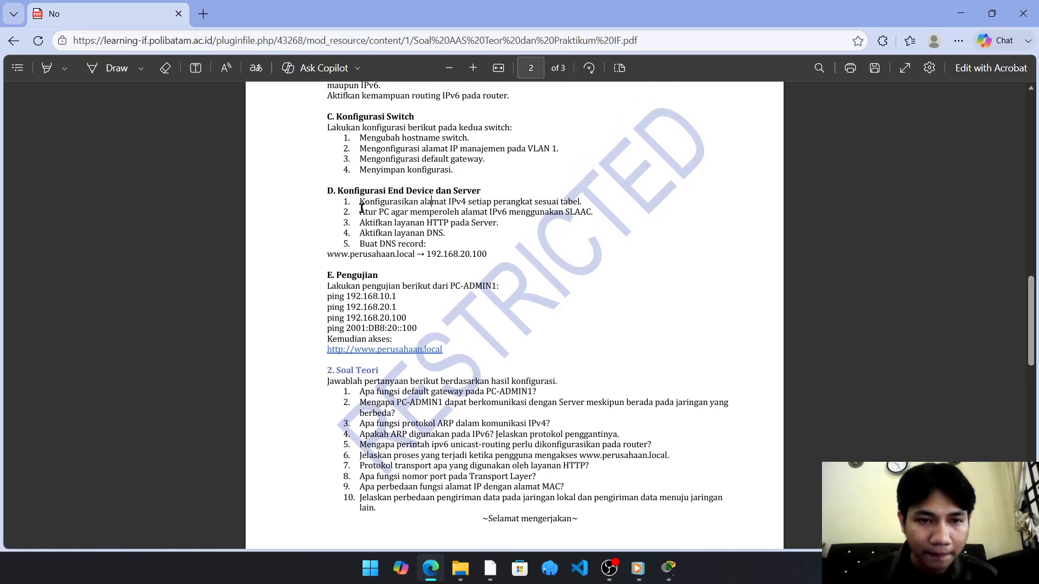
pyautogui.moveTo(363, 206); pyautogui.dragTo(565, 214)
pyautogui.click(472, 226)
pyautogui.moveTo(361, 223); pyautogui.dragTo(498, 225)
pyautogui.click(479, 229)
# Switch to the Cisco Packet Tracer topology, open Server0's services and turn on both HTTP and HTTPS
pyautogui.click(669, 568)
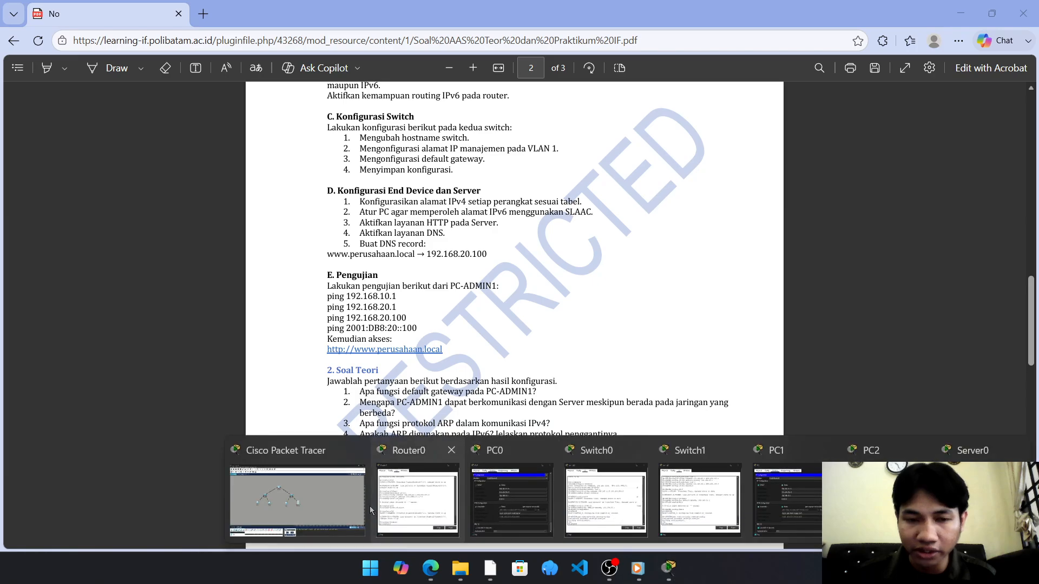
pyautogui.click(327, 505)
pyautogui.click(524, 297)
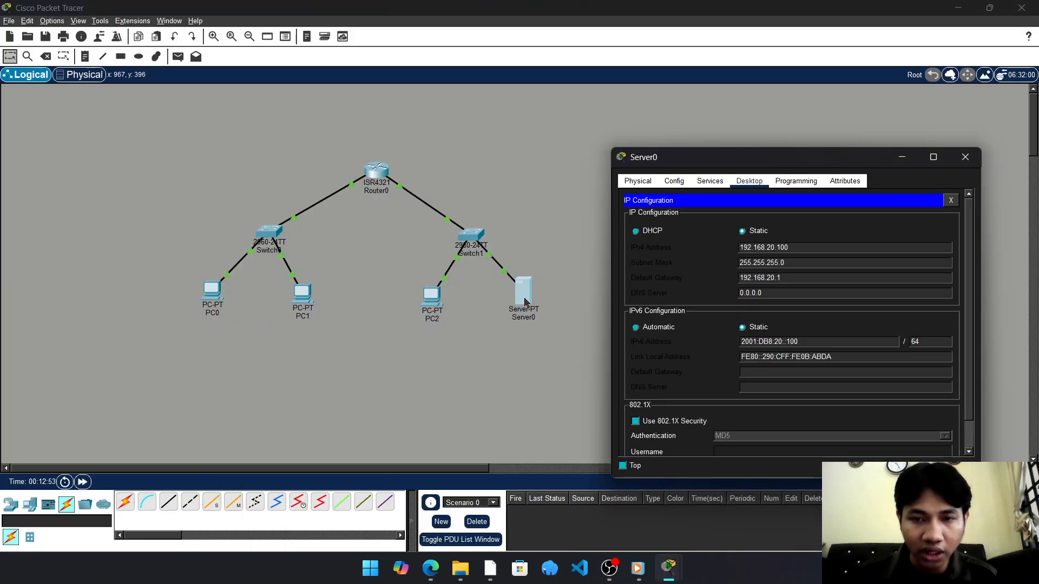
pyautogui.click(675, 181)
pyautogui.click(710, 181)
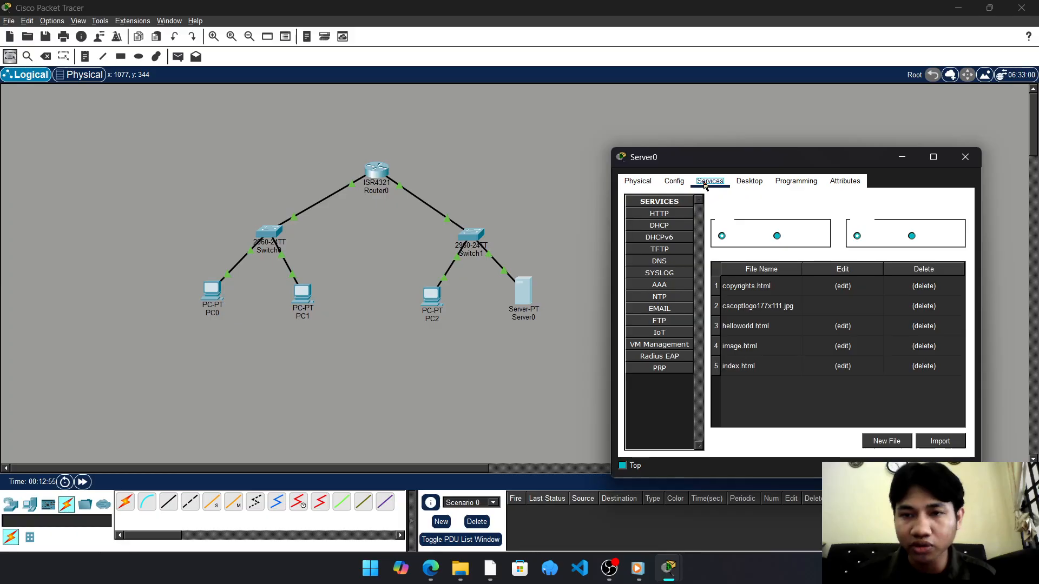
pyautogui.click(723, 237)
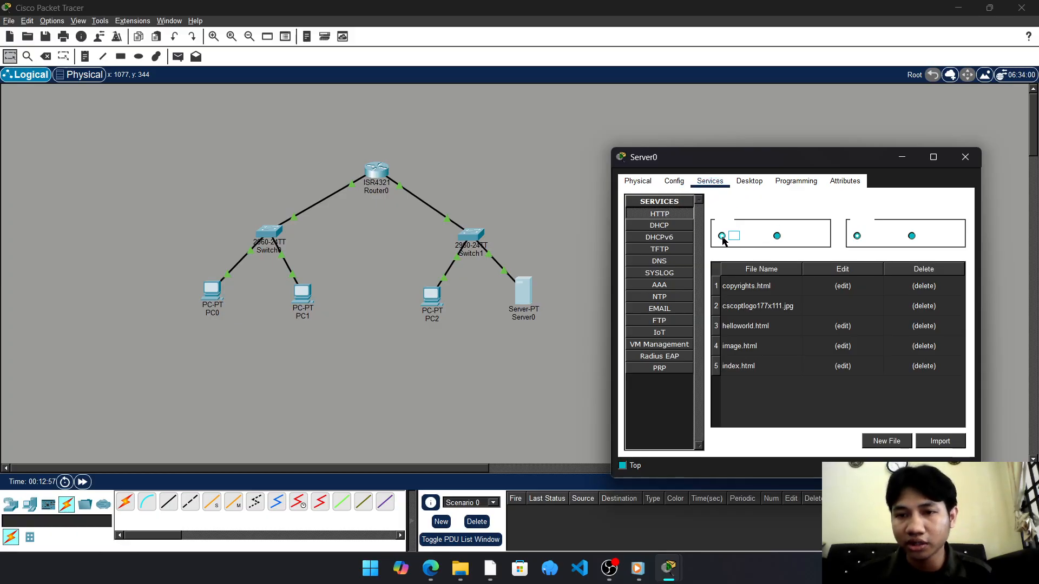
pyautogui.click(855, 237)
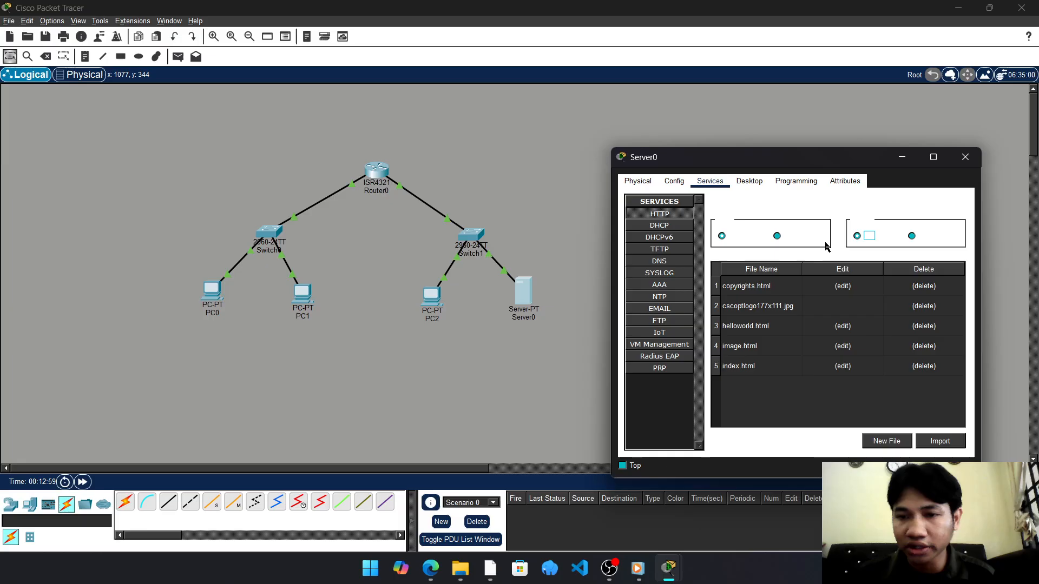
# Check the PDF's DNS items, place Server0's DNS service settings in front of the PDF and turn the DNS service on
pyautogui.hotkey('alt', 'Tab')
pyautogui.hotkey('alt', 'Tab')
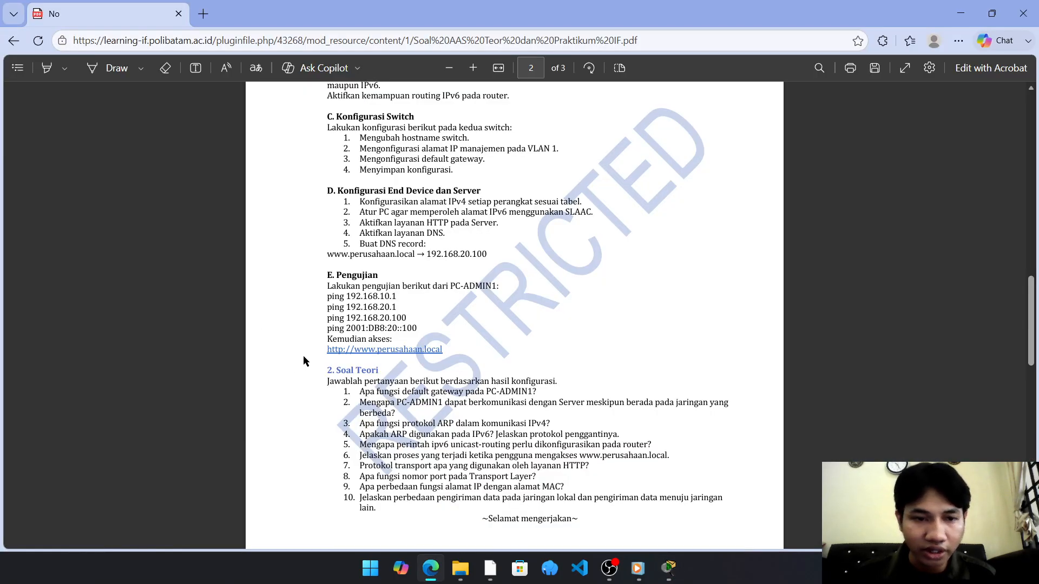
pyautogui.moveTo(360, 233); pyautogui.dragTo(445, 238)
pyautogui.hotkey('alt', 'Tab')
pyautogui.hotkey('alt', 'Tab')
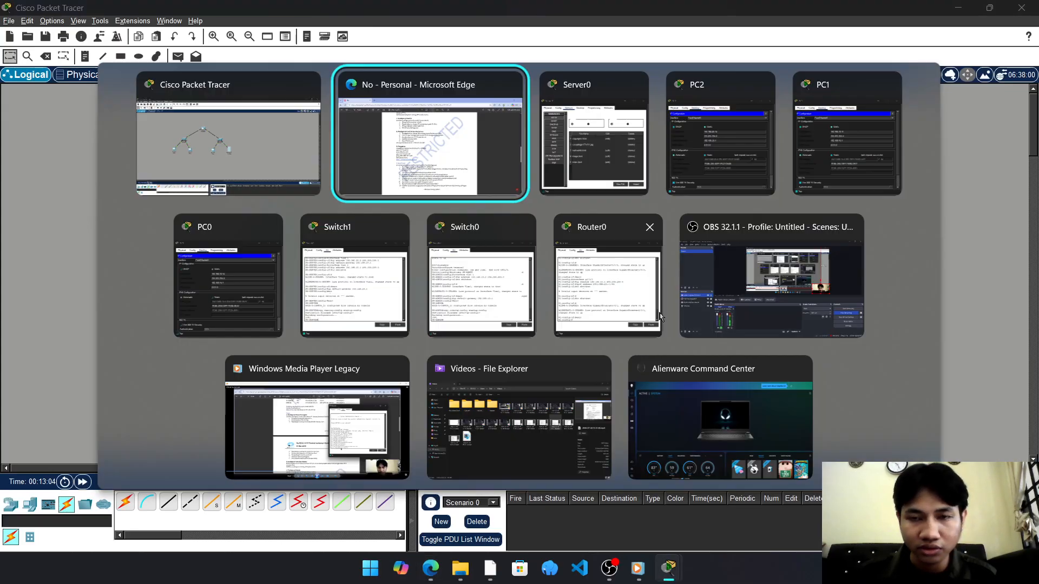
pyautogui.hotkey('alt', 'Tab')
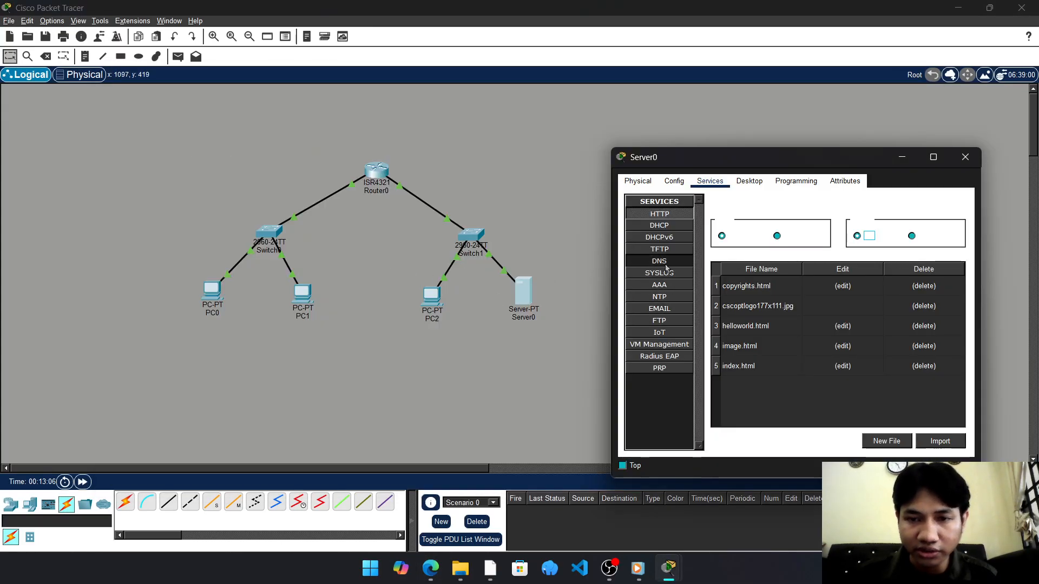
pyautogui.click(669, 263)
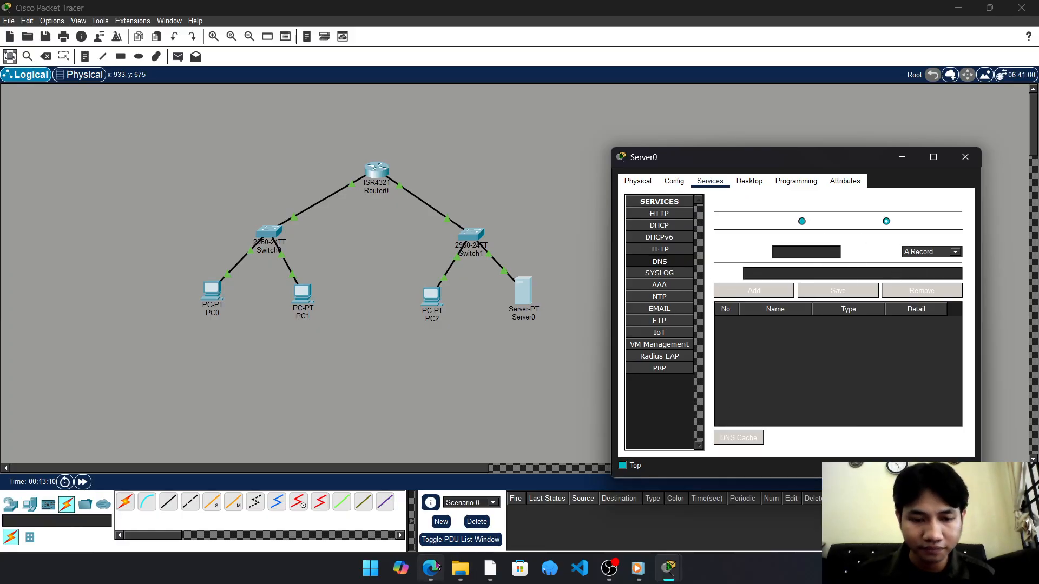
pyautogui.click(454, 523)
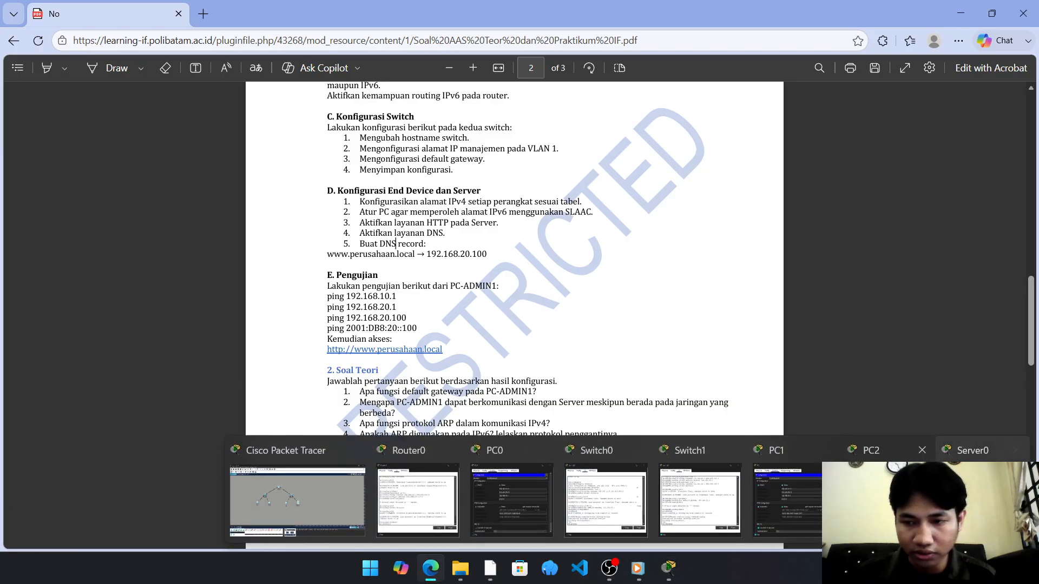
pyautogui.click(991, 525)
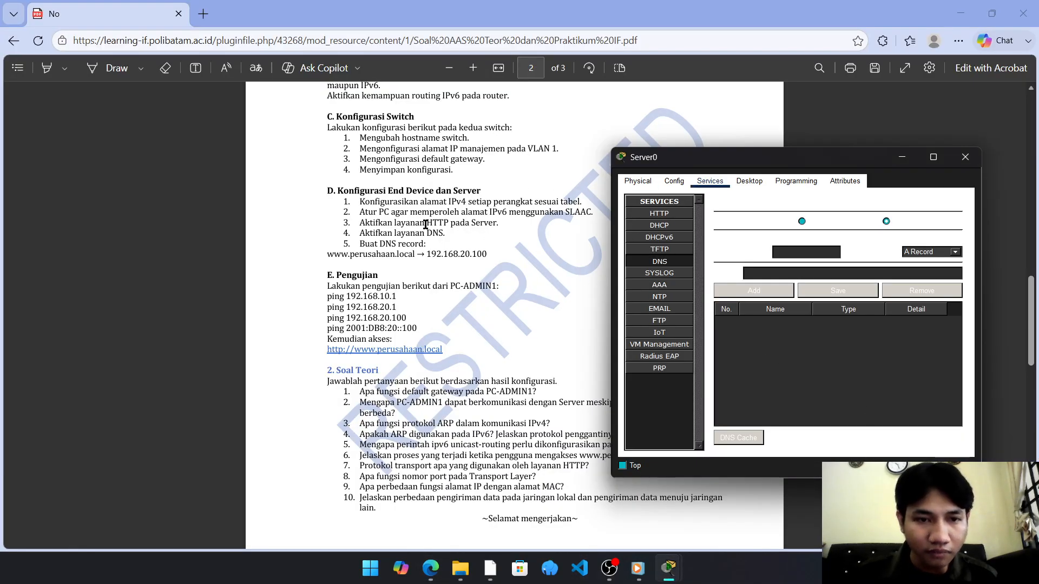
pyautogui.click(803, 222)
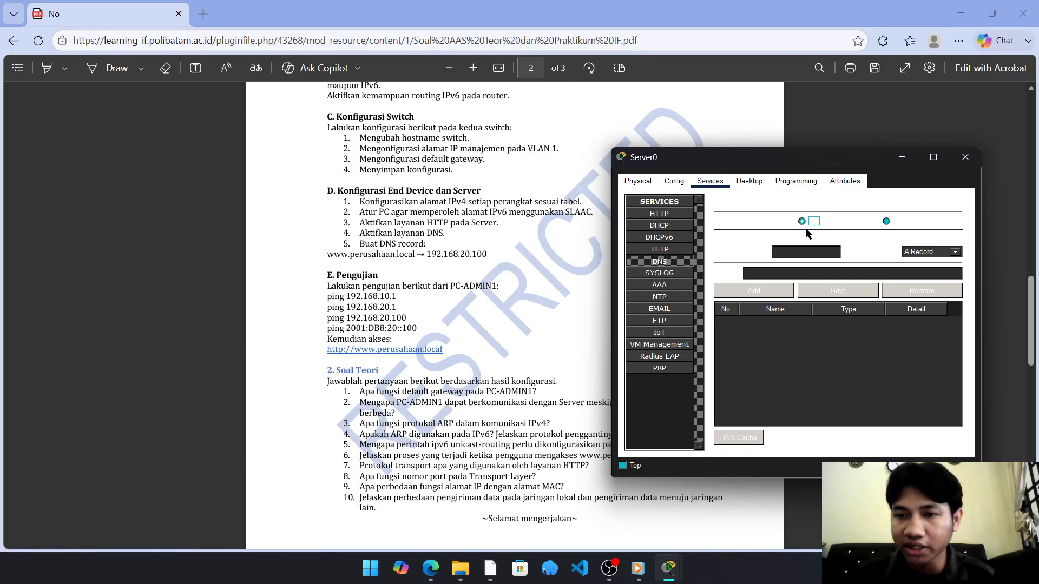
pyautogui.click(799, 250)
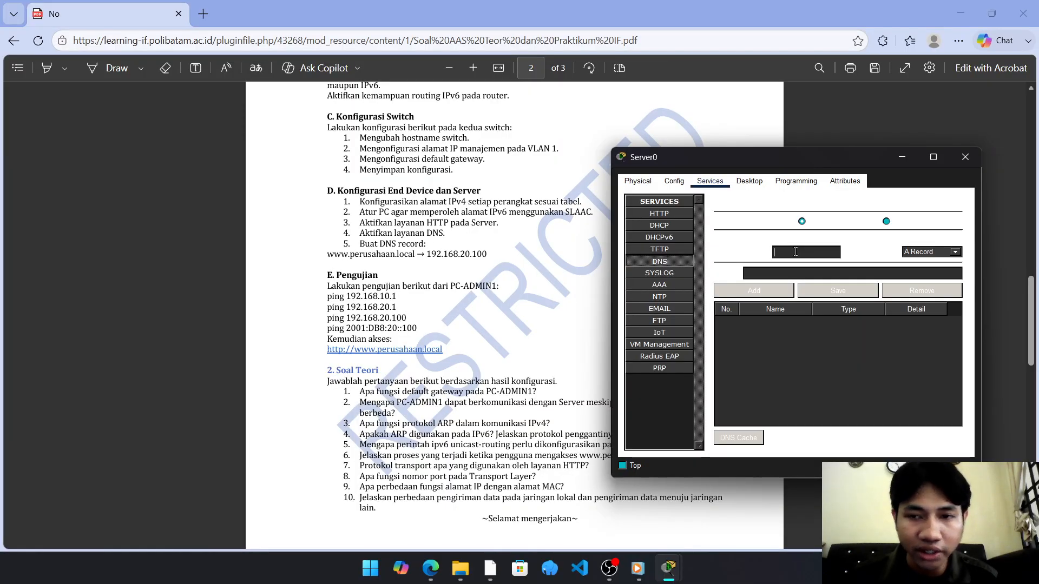
pyautogui.write('WW.PERUSAHA')
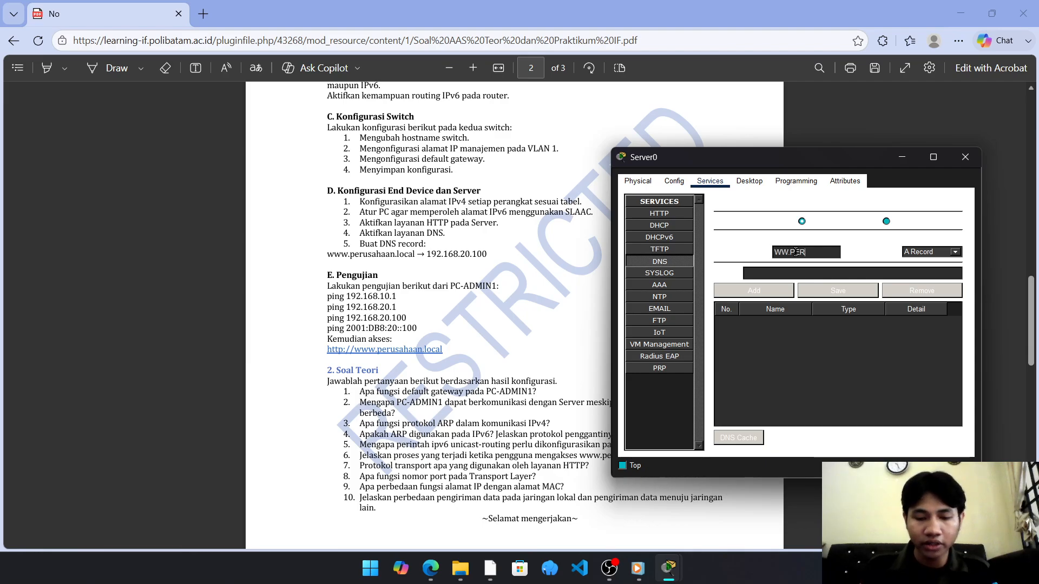
pyautogui.press('BackSpace')
pyautogui.press('BackSpace')
pyautogui.press('BackSpace')
pyautogui.press('BackSpace')
pyautogui.press('BackSpace')
pyautogui.press('BackSpace')
pyautogui.press('BackSpace')
pyautogui.press('BackSpace')
pyautogui.press('BackSpace')
pyautogui.press('BackSpace')
pyautogui.press('BackSpace')
pyautogui.write('ww')
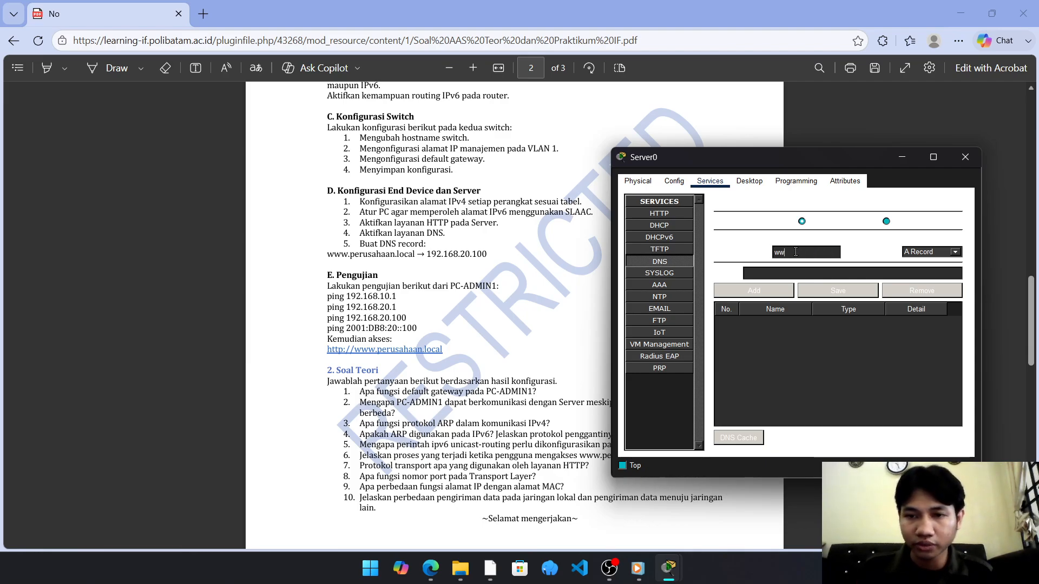
pyautogui.write('w.perusahaa')
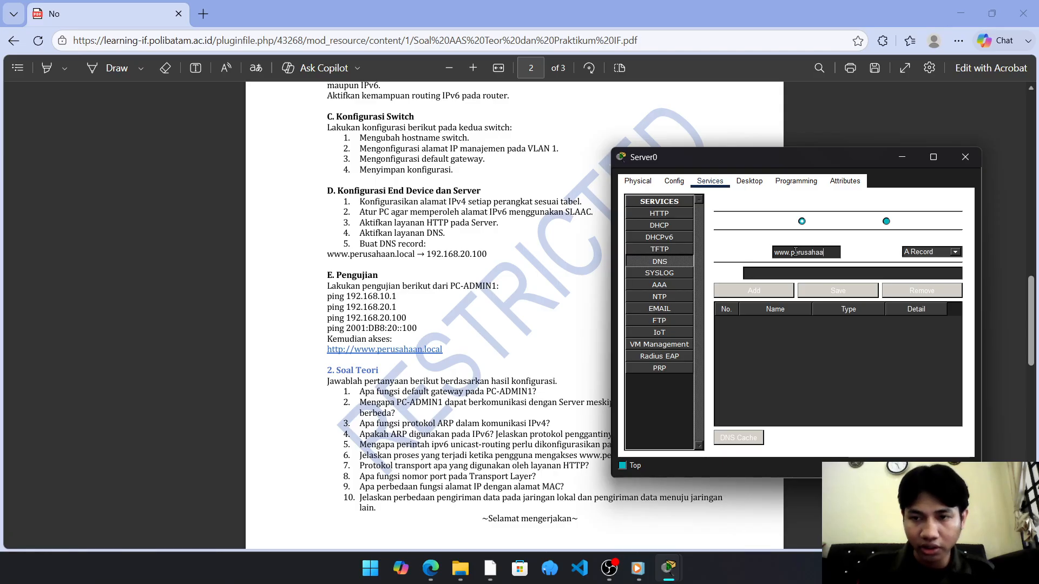
pyautogui.write('n.local')
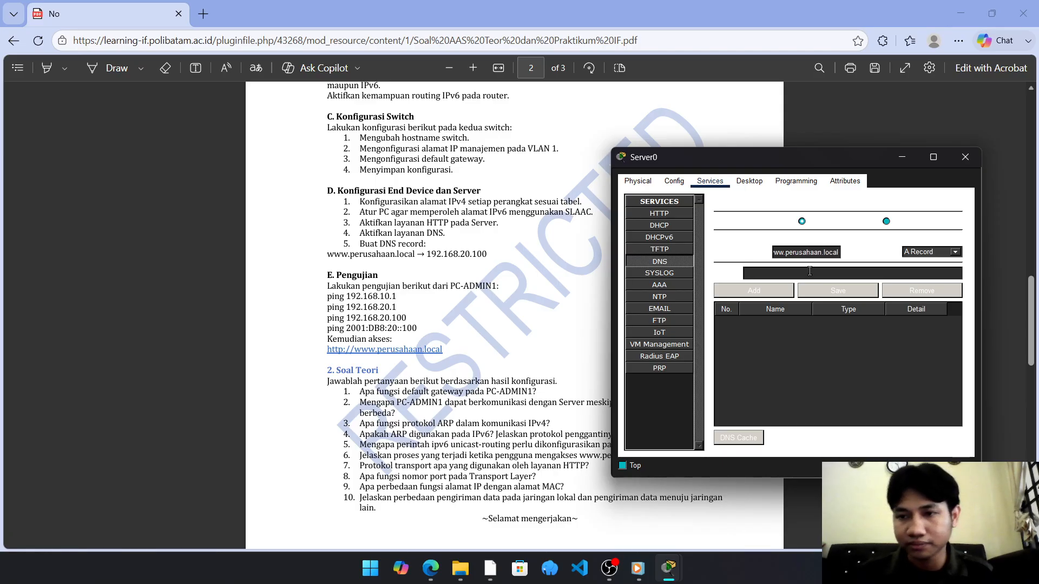
# Set the record's address to 192.168.20.100, add it to the DNS service with DNS kept on, and close Server0's window
pyautogui.click(809, 275)
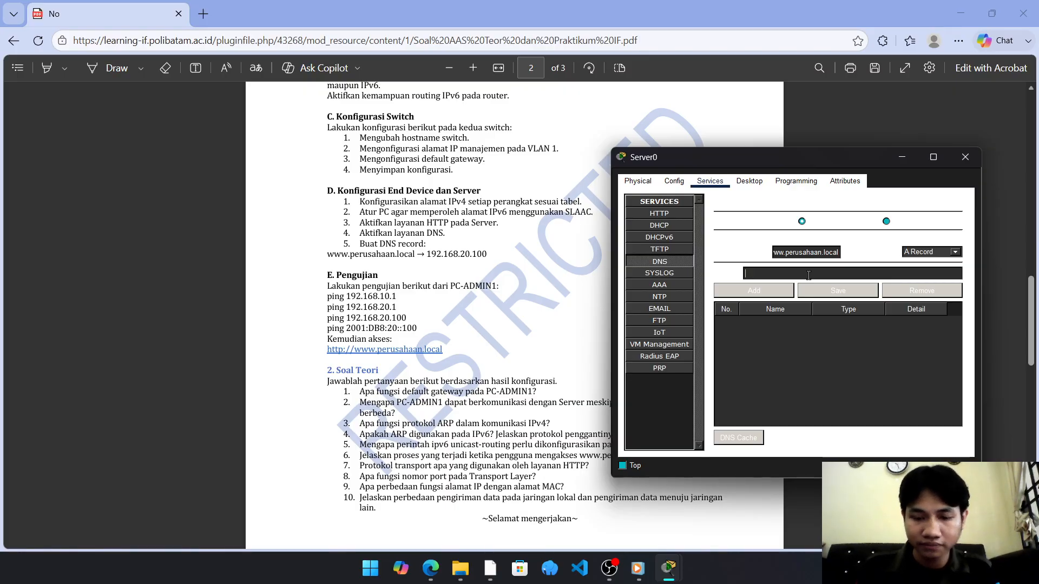
pyautogui.write('192.168.')
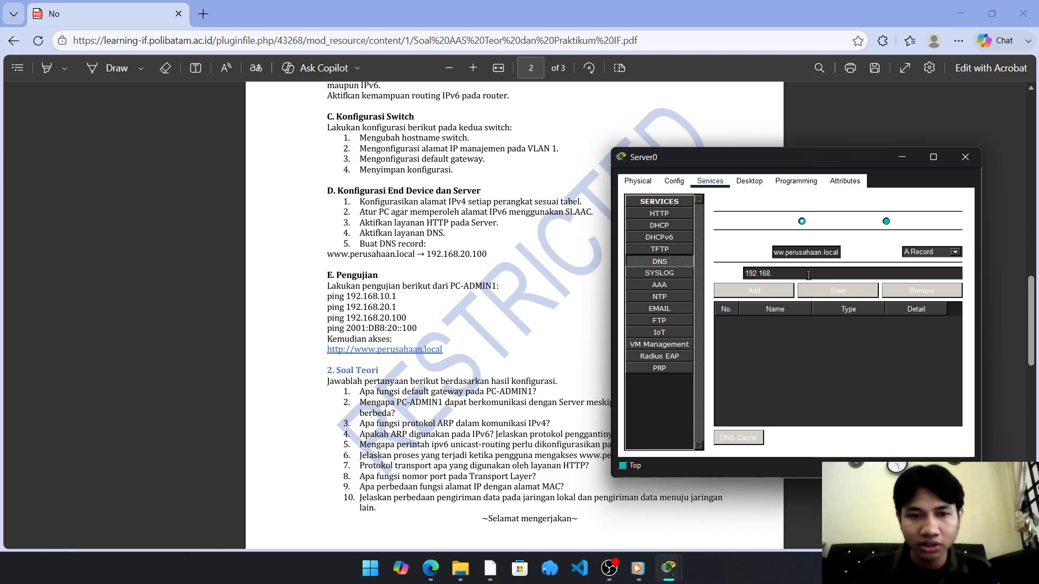
pyautogui.write('20.100')
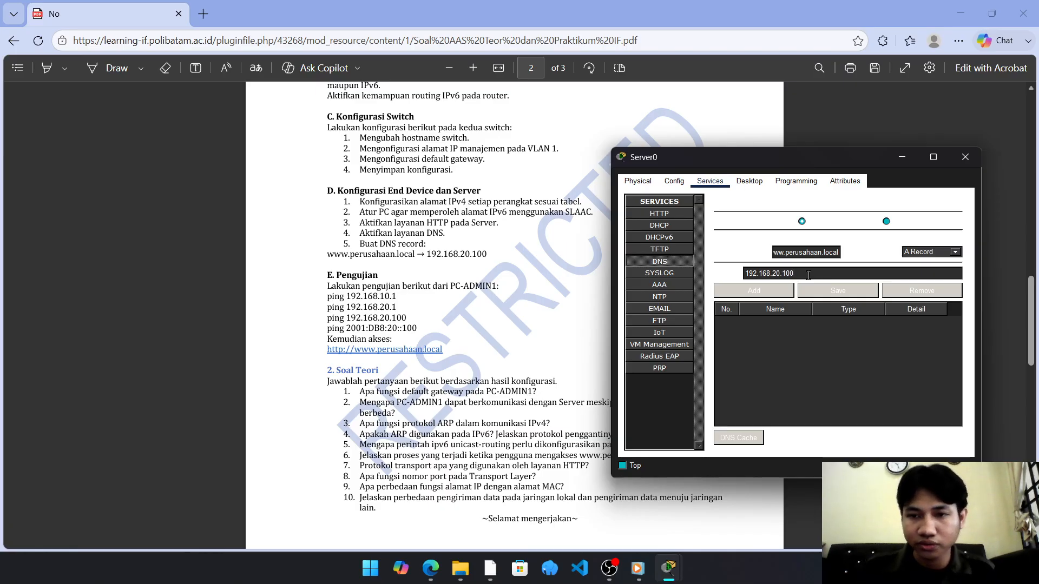
pyautogui.click(783, 290)
pyautogui.click(782, 326)
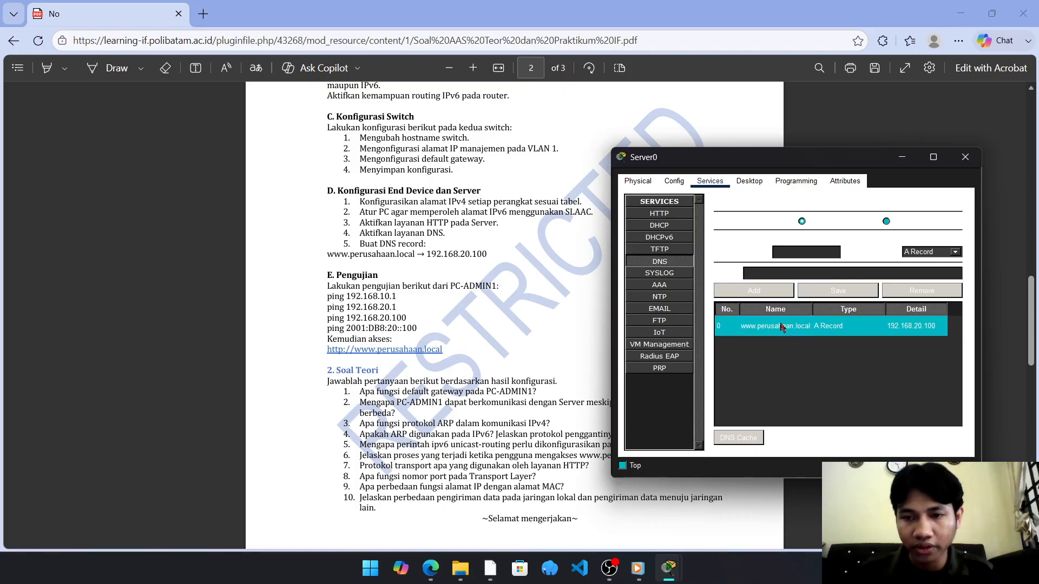
pyautogui.click(803, 222)
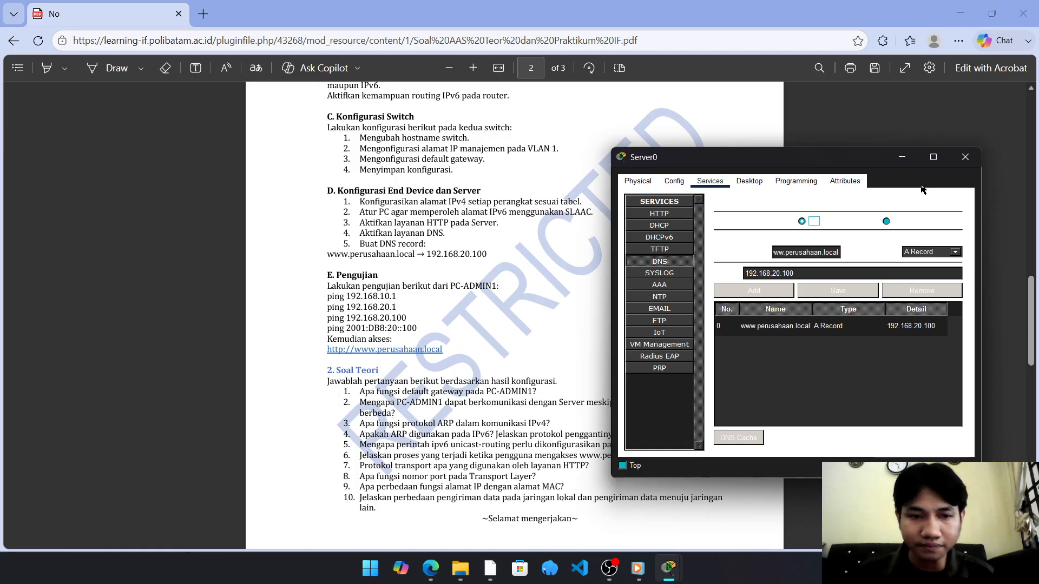
pyautogui.click(961, 163)
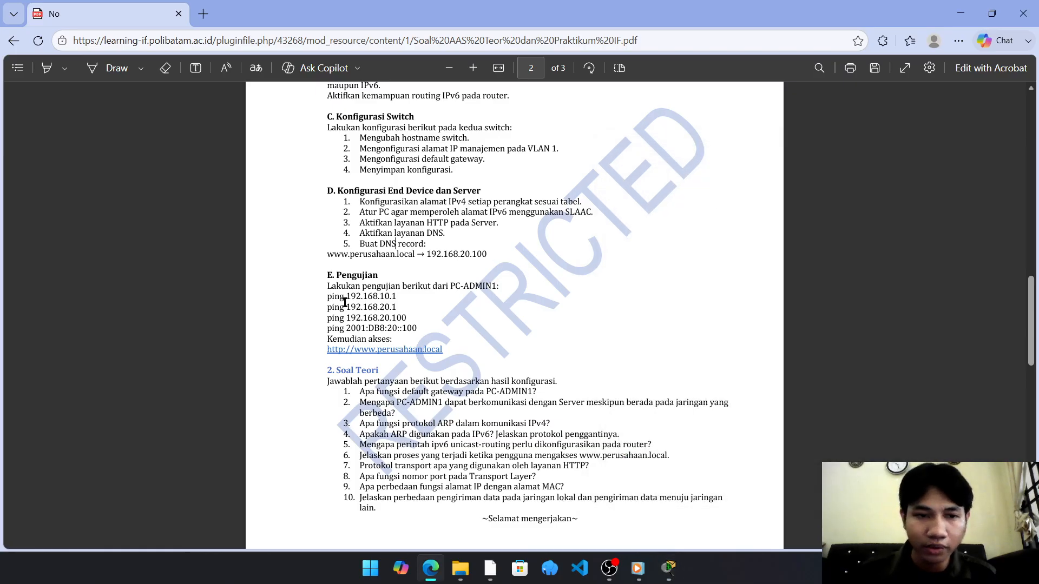
# Check the PDF's testing section, switch to the Cisco Packet Tracer topology and open the Command Prompt on PC0
pyautogui.moveTo(327, 275); pyautogui.dragTo(499, 287)
pyautogui.click(383, 290)
pyautogui.click(472, 307)
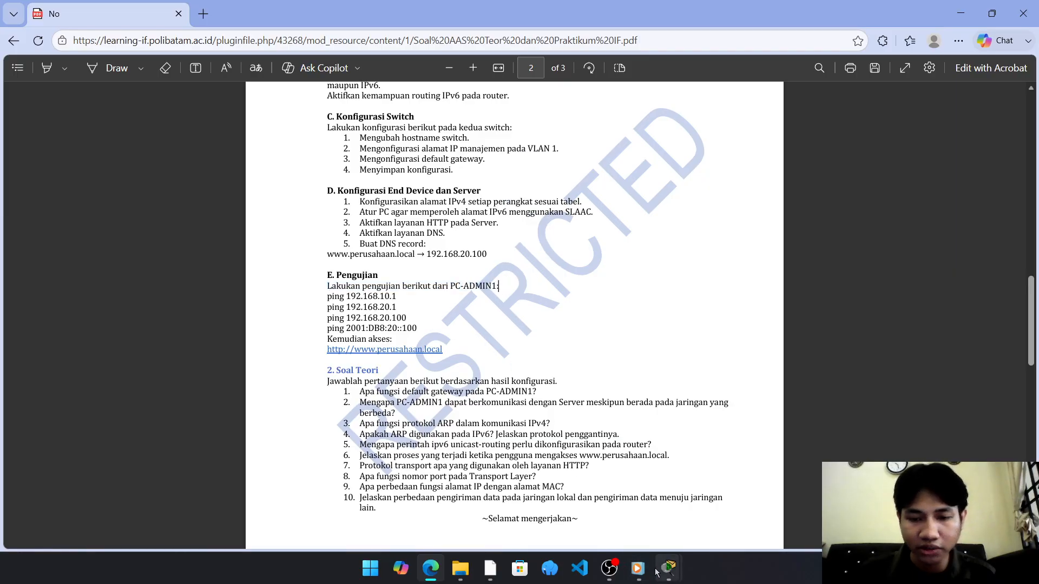
pyautogui.moveTo(669, 568)
pyautogui.click(424, 505)
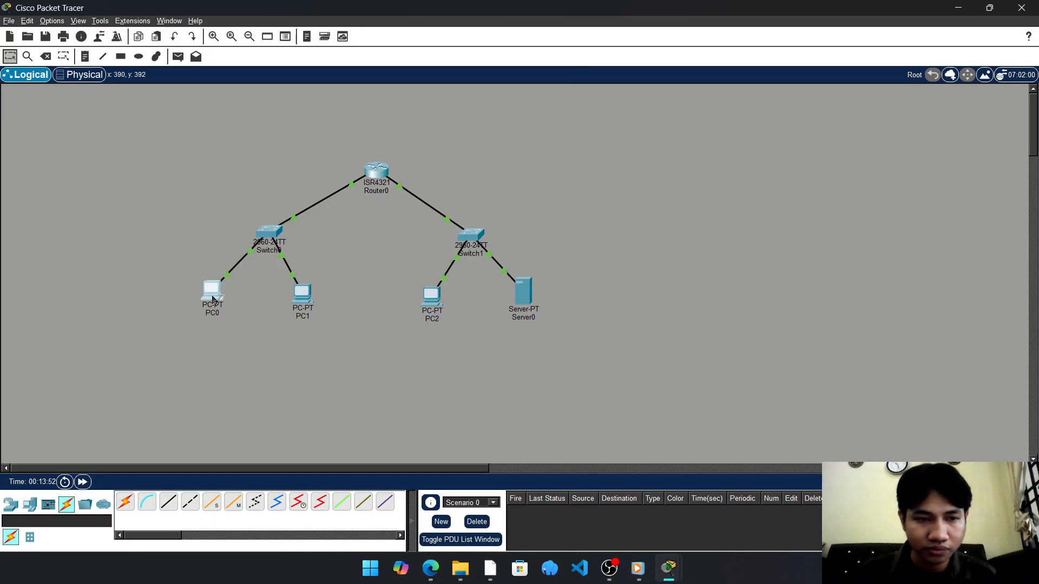
pyautogui.click(211, 293)
pyautogui.click(664, 106)
pyautogui.click(700, 106)
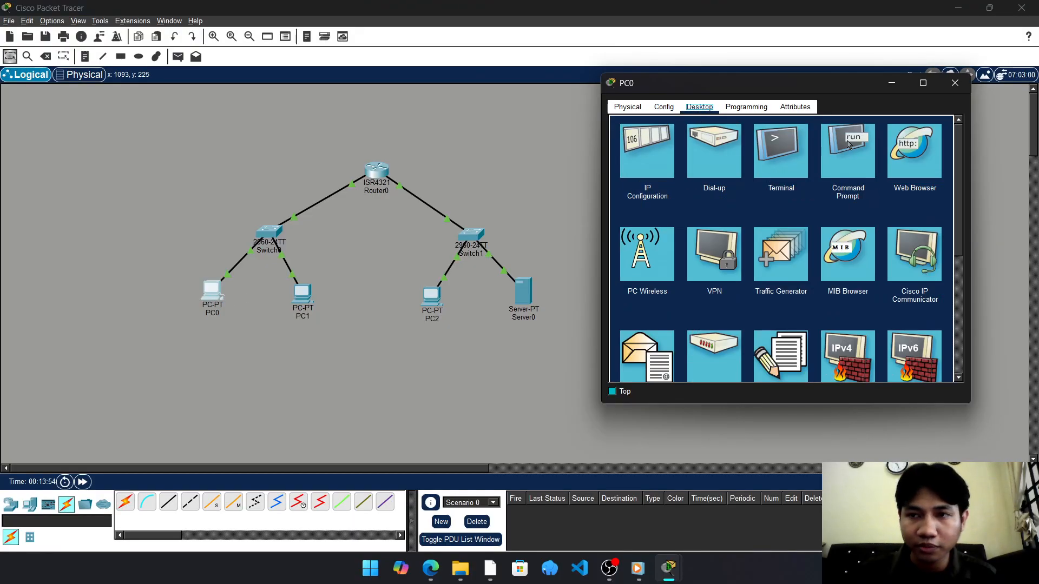
pyautogui.click(847, 146)
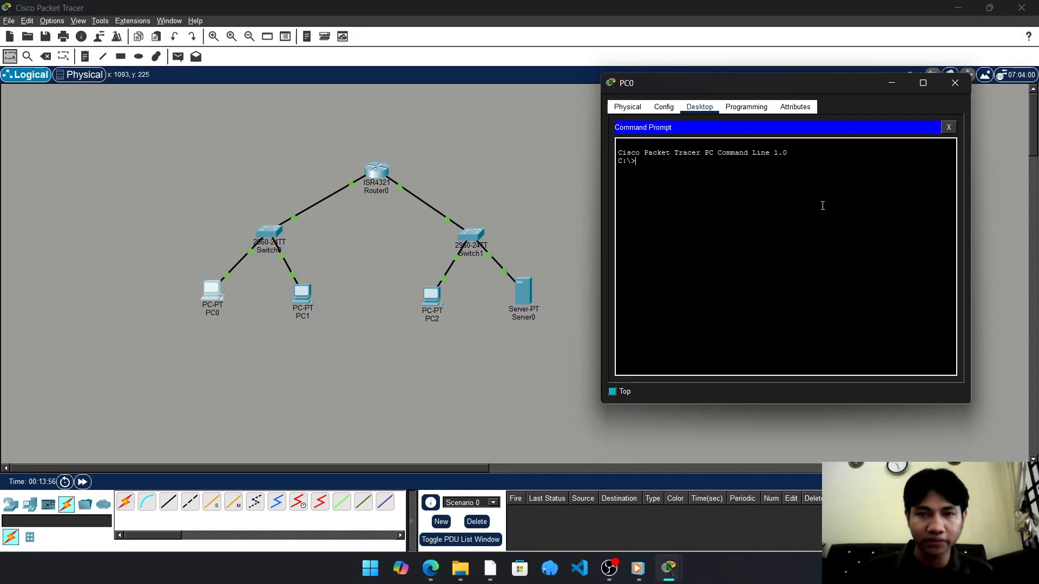
# Place PC0's Command Prompt beside the test list in the PDF and ping 192.168.10.1
pyautogui.hotkey('alt', 'Tab')
pyautogui.moveTo(669, 568)
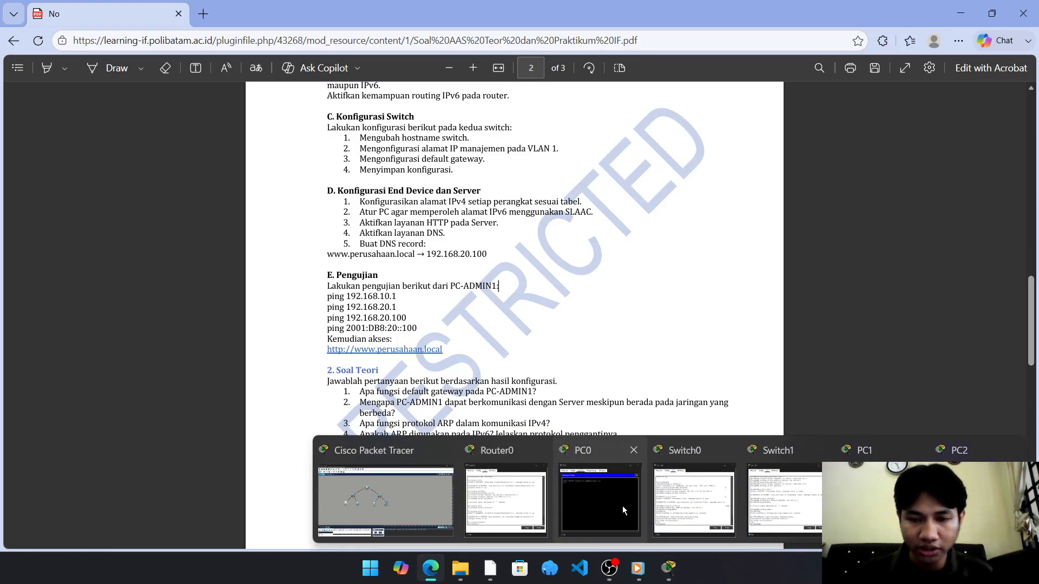
pyautogui.click(623, 505)
pyautogui.moveTo(697, 82); pyautogui.dragTo(707, 179)
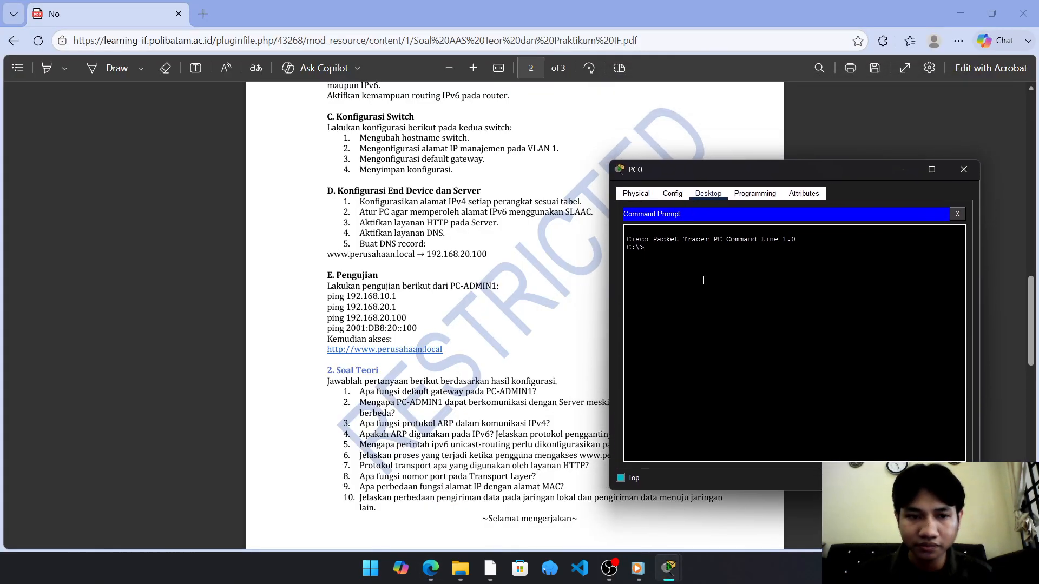
pyautogui.write('ping 192.')
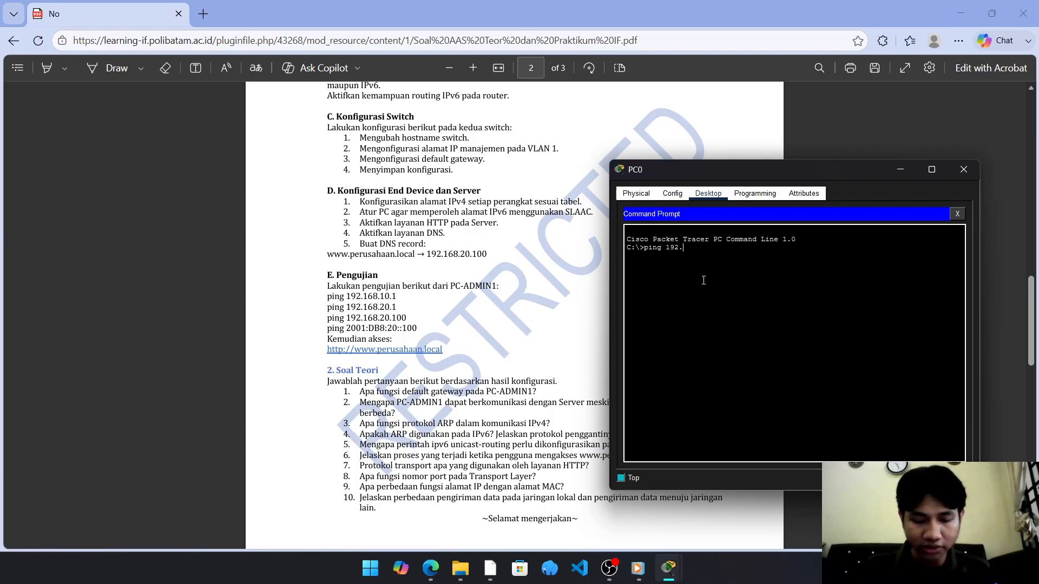
pyautogui.write('168.10')
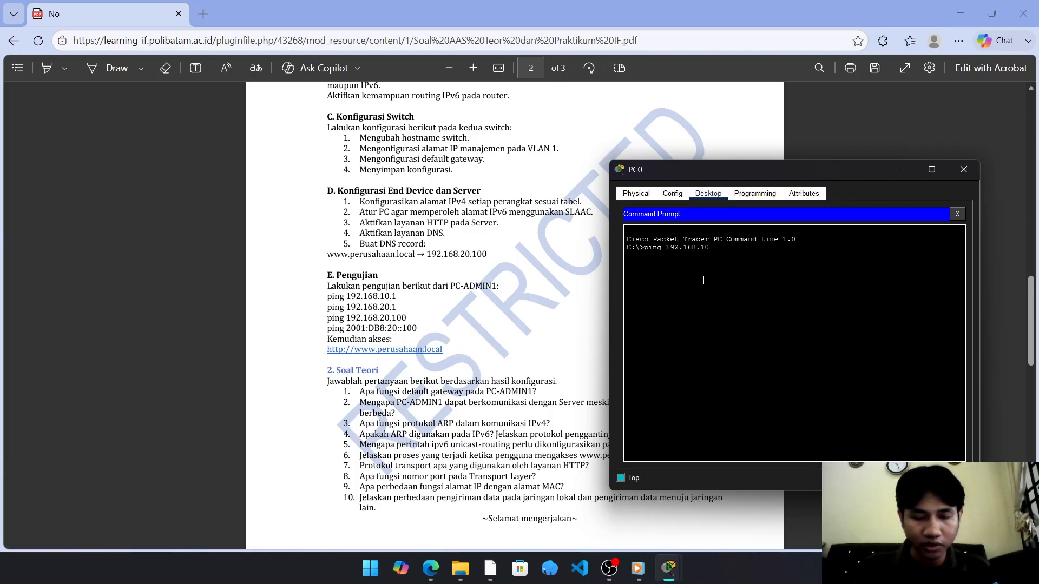
pyautogui.write('.1')
pyautogui.press('Return')
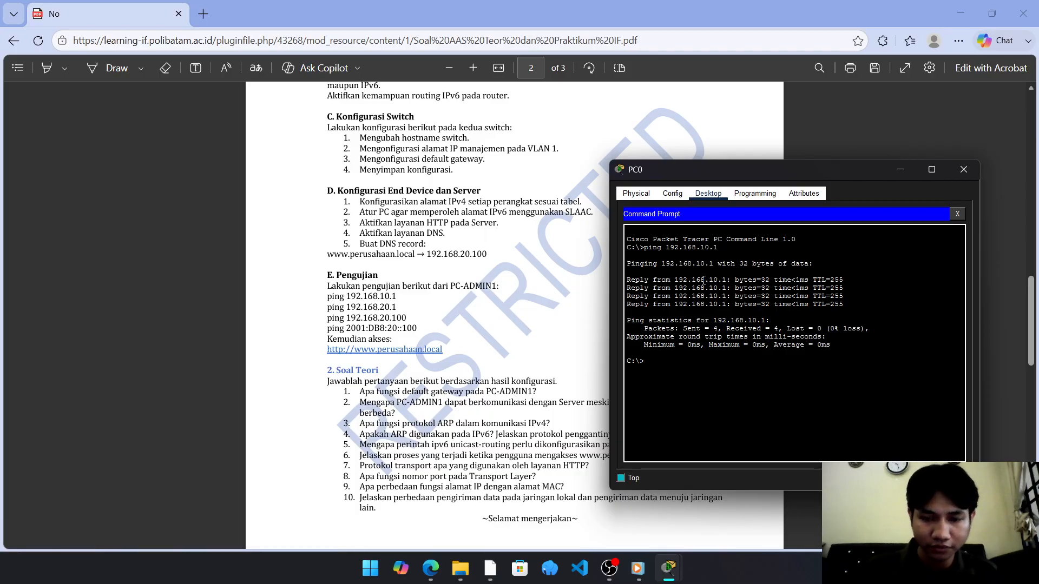
# Ping 192.168.20.1 and the server address 192.168.20.100 from PC0's Command Prompt
pyautogui.write('ping 168')
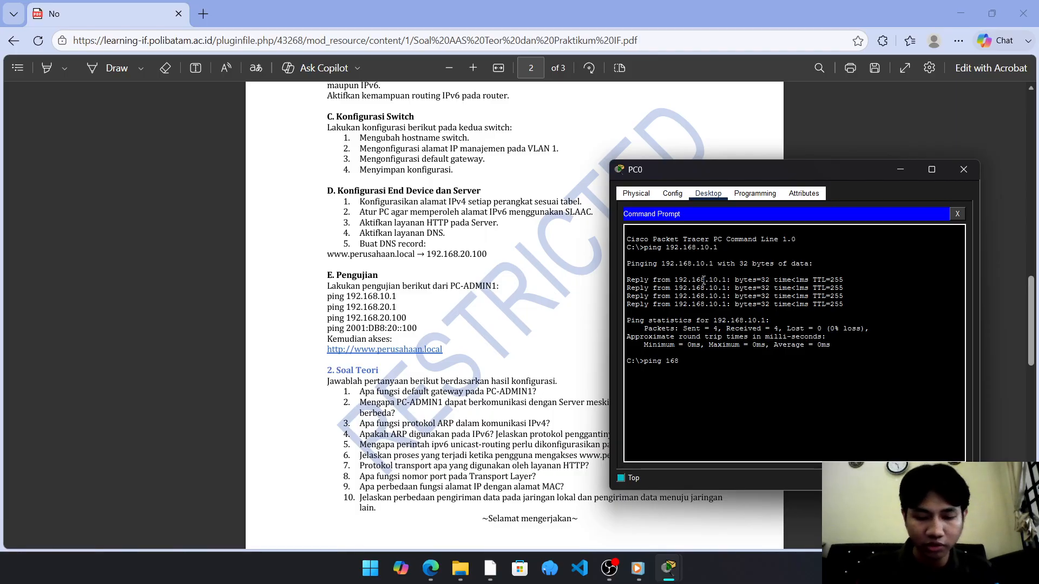
pyautogui.write('.20.1')
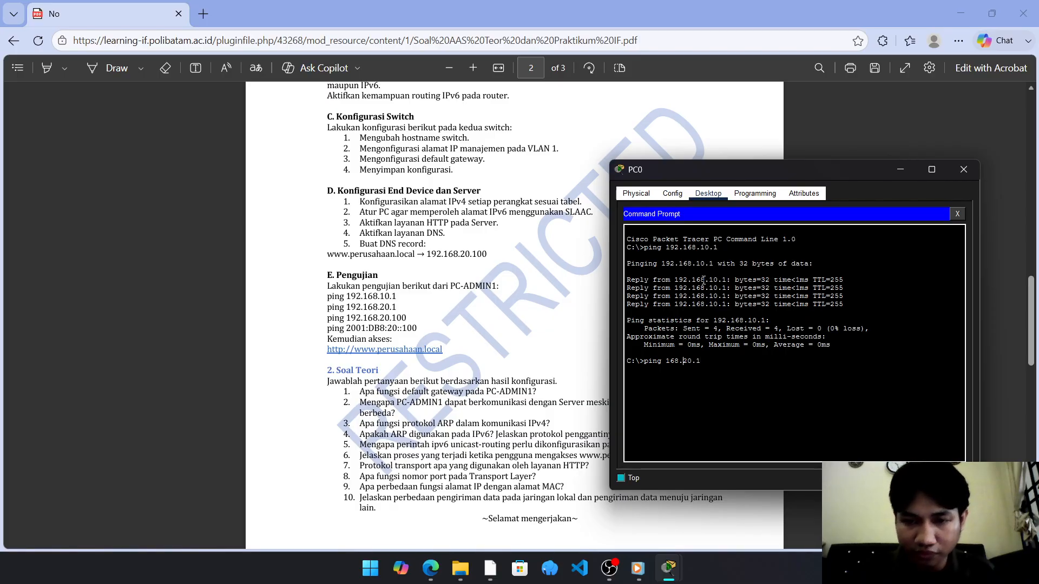
pyautogui.write('192.')
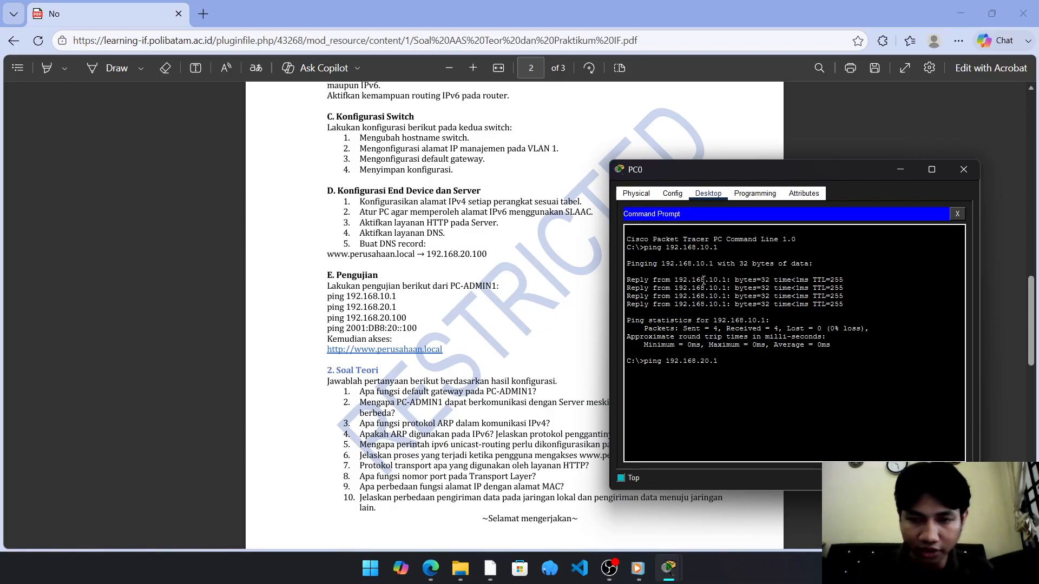
pyautogui.press('Return')
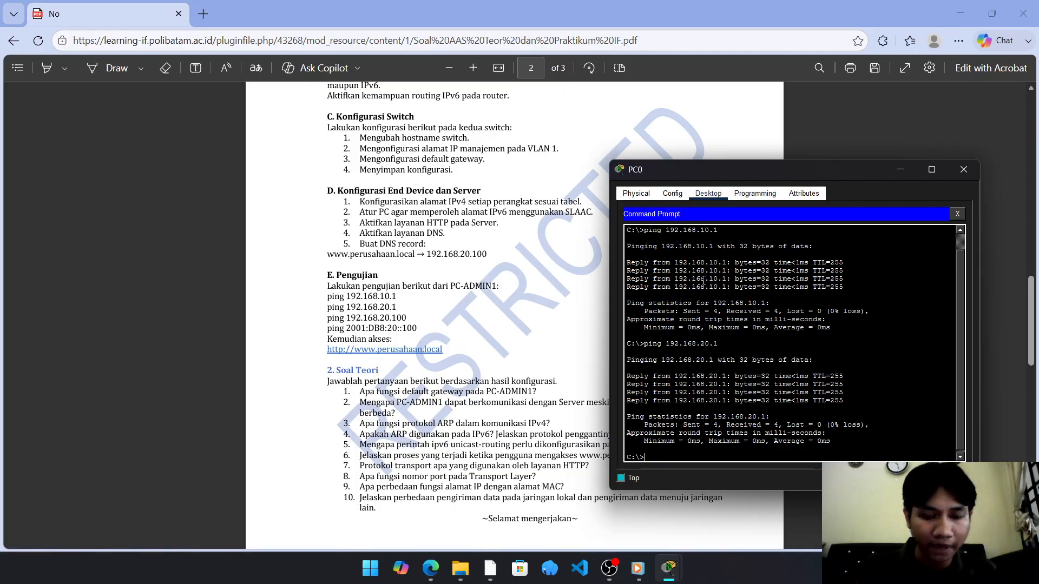
pyautogui.write('ping ')
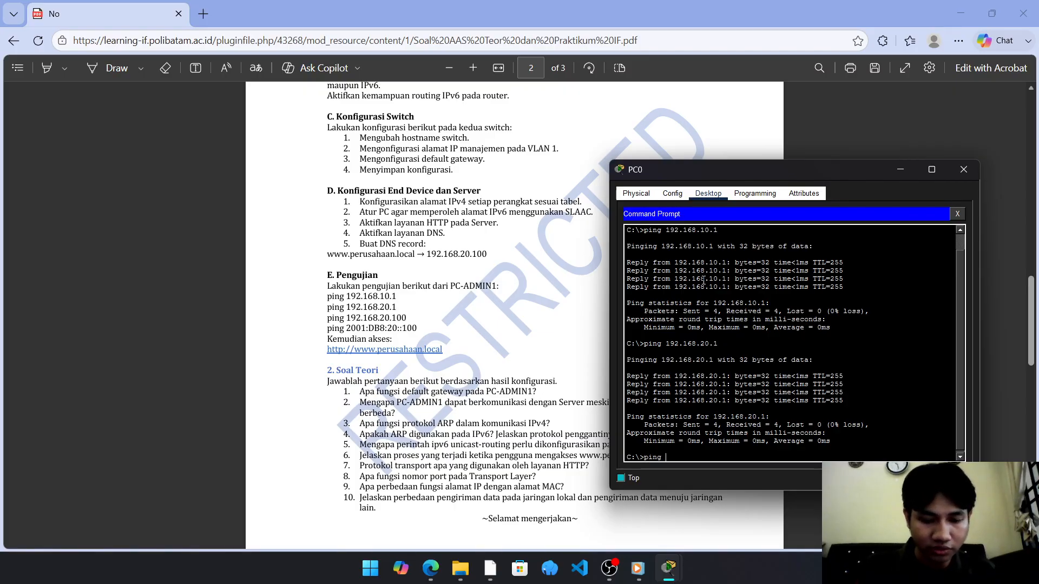
pyautogui.write('192.16')
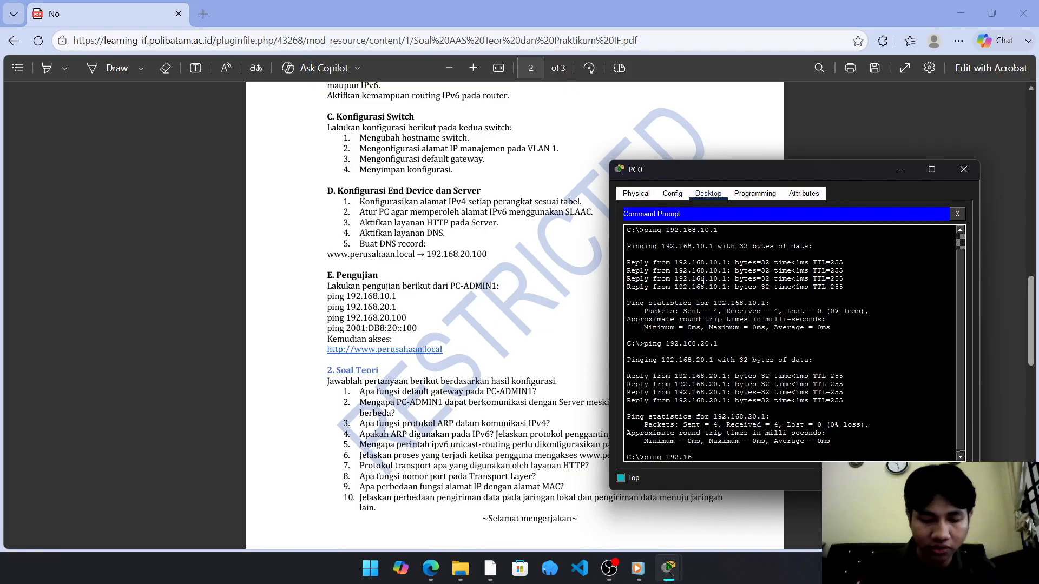
pyautogui.write('8.20.10')
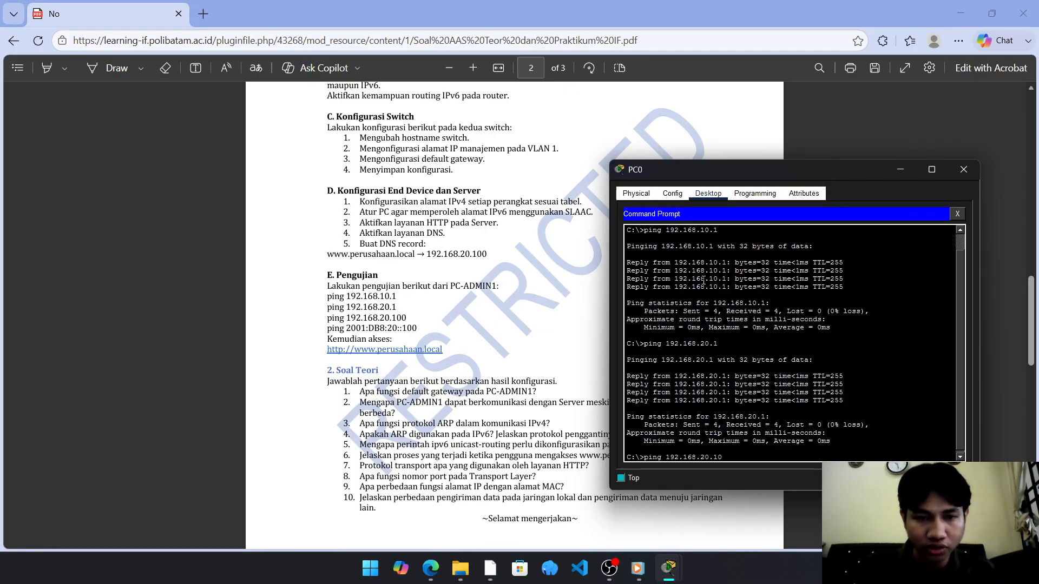
pyautogui.write('0')
pyautogui.press('Return')
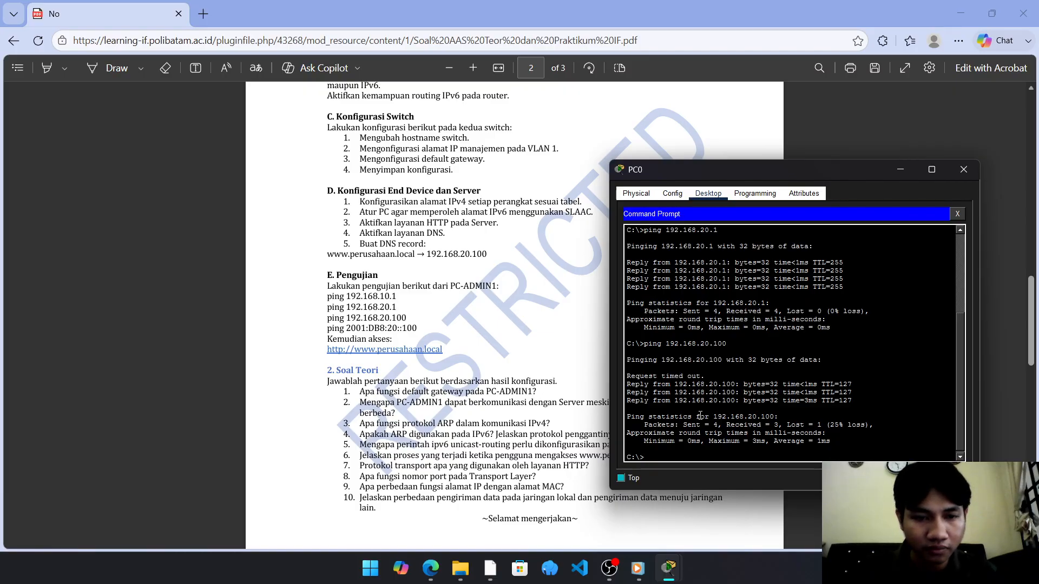
# Ping the server's IPv6 address 2001:DB8:20::100 from PC0
pyautogui.write('ping')
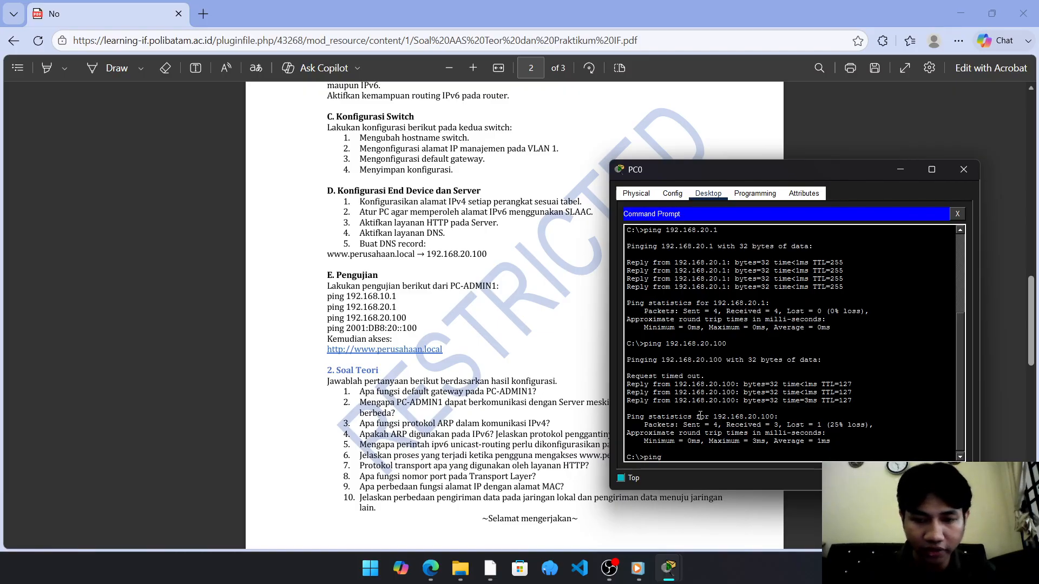
pyautogui.write(' 2001')
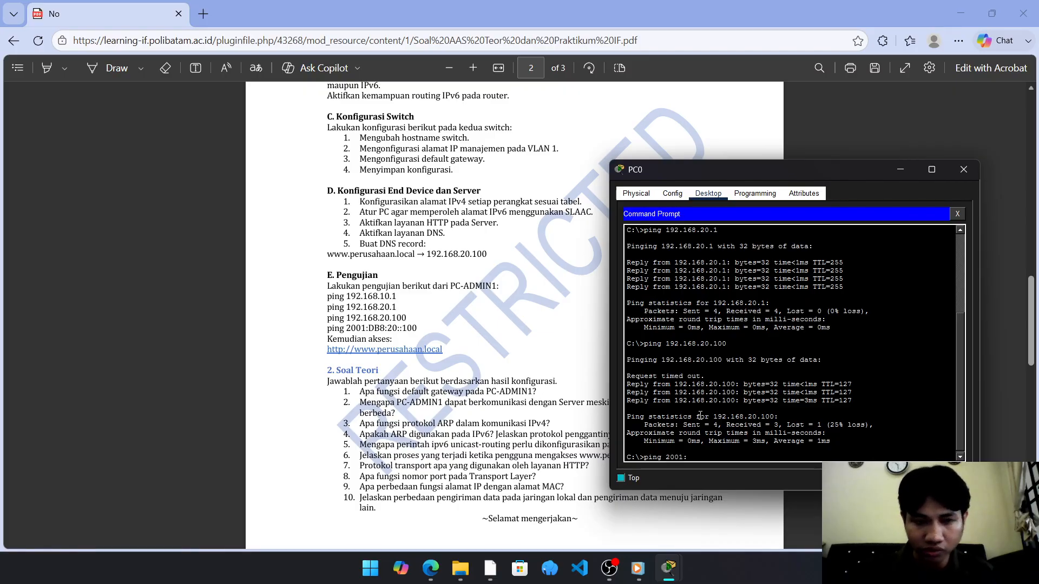
pyautogui.write(':DB8')
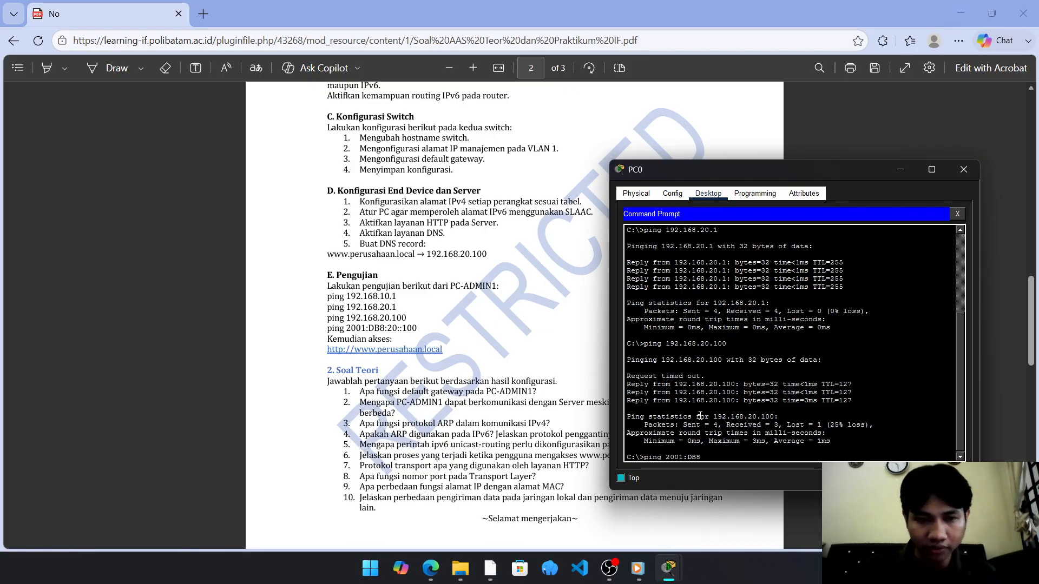
pyautogui.write(':20::100')
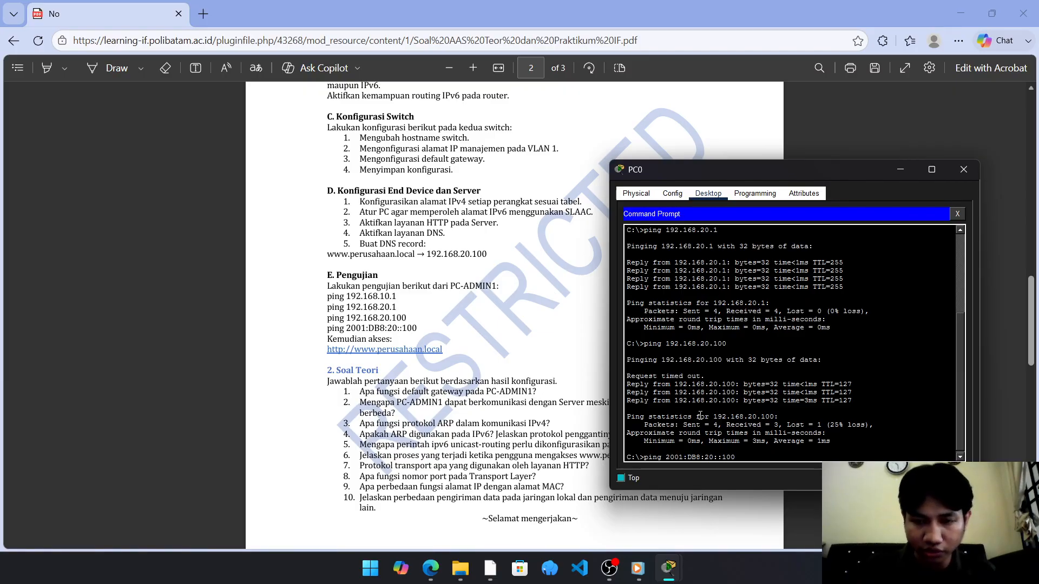
pyautogui.press('Return')
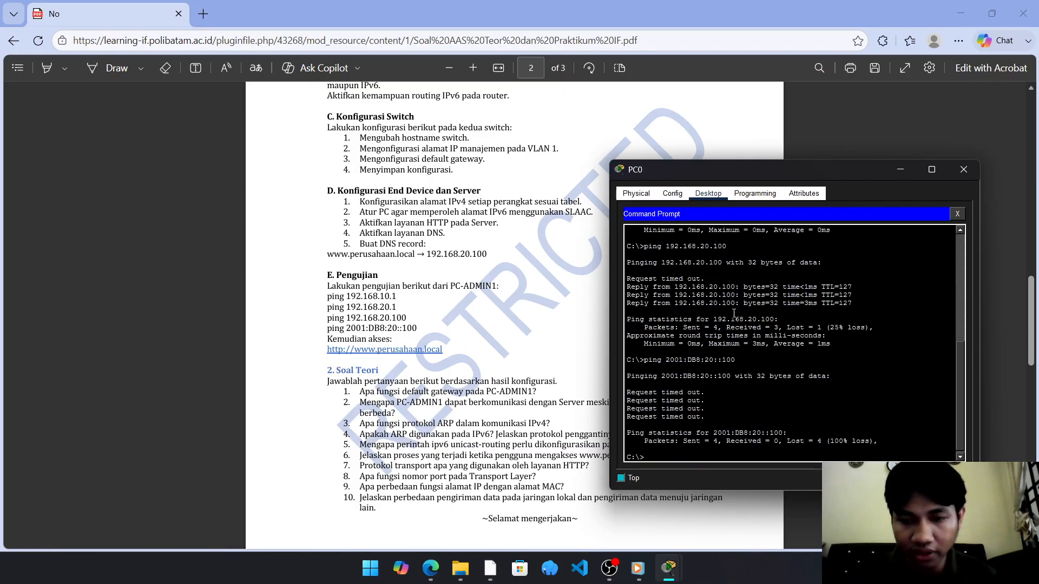
pyautogui.click(672, 193)
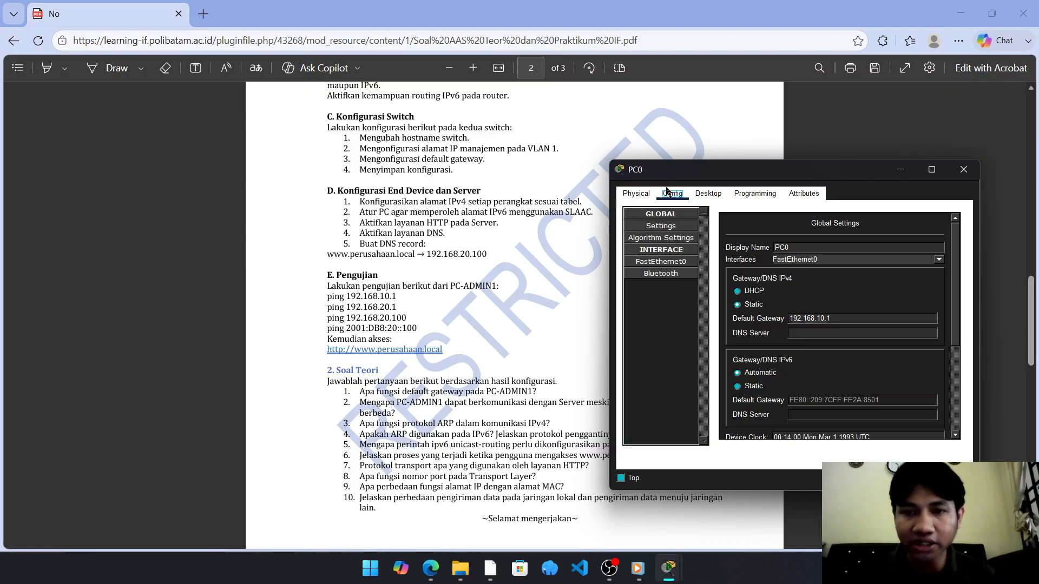
pyautogui.click(637, 193)
pyautogui.click(709, 193)
pyautogui.click(957, 213)
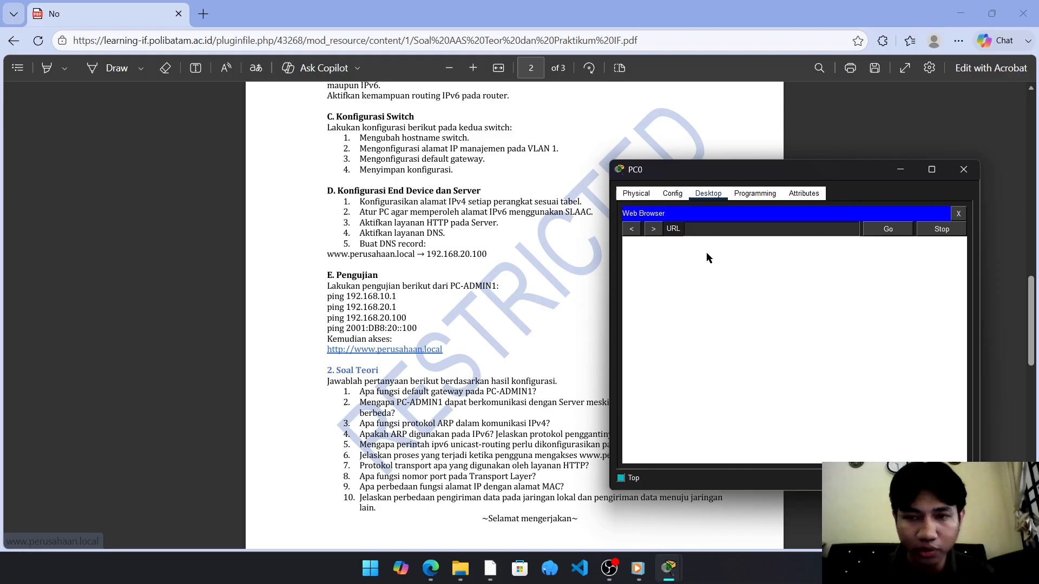
pyautogui.click(713, 233)
pyautogui.write('WW')
pyautogui.press('BackSpace')
pyautogui.press('BackSpace')
pyautogui.write('ww')
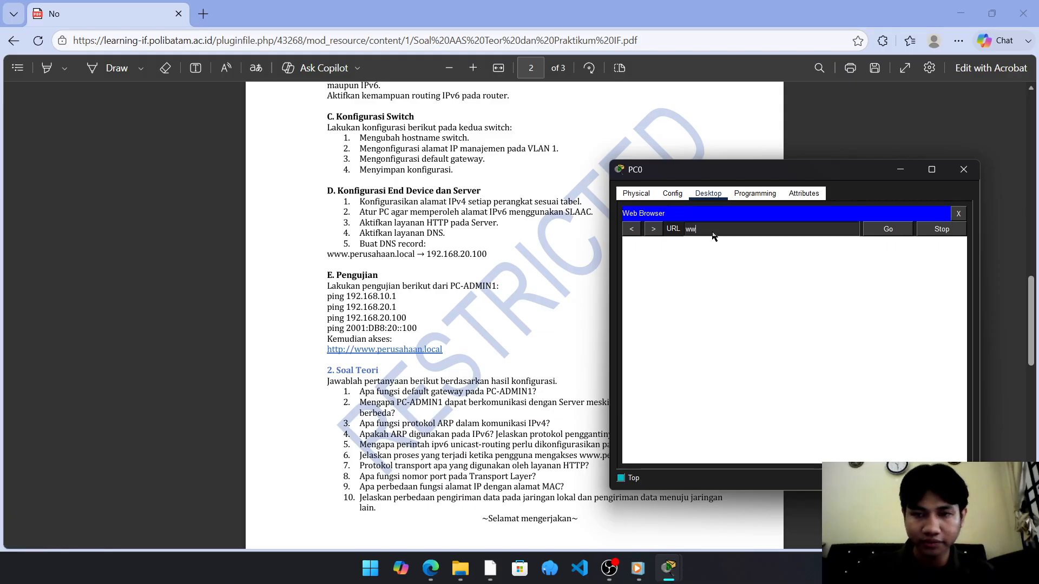
pyautogui.write('w.perus')
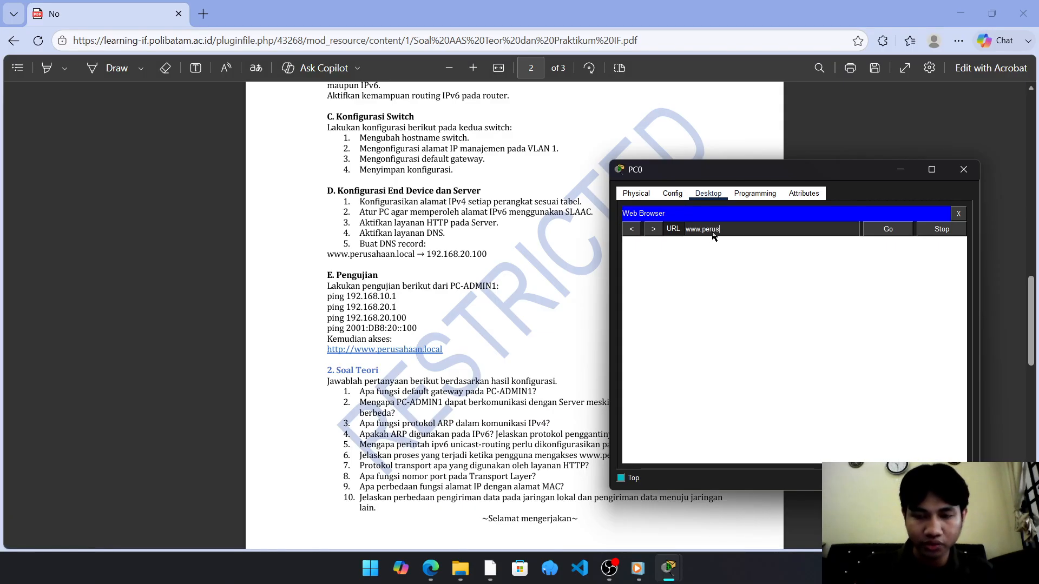
pyautogui.write('ahaan.local')
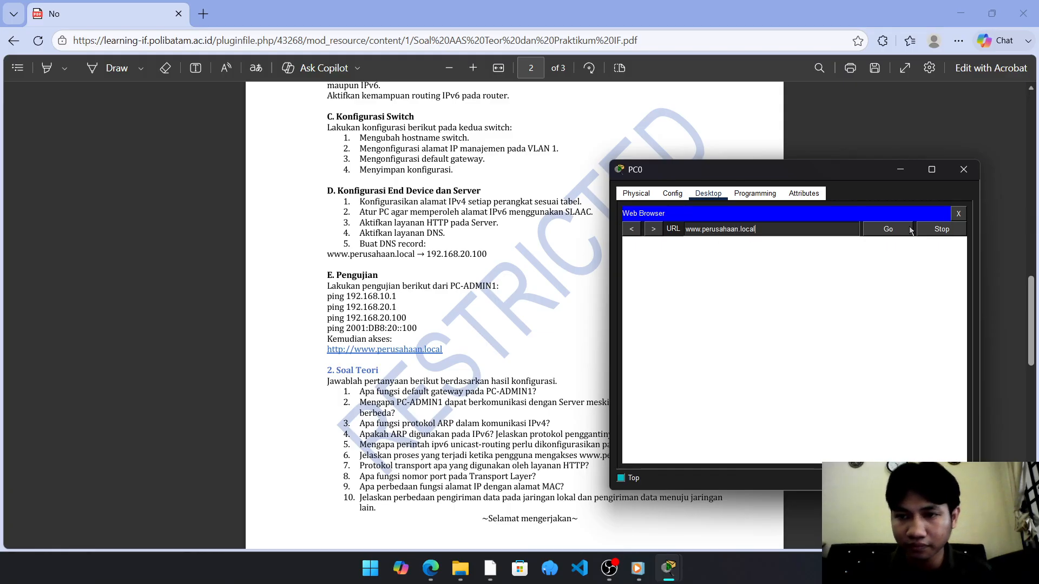
pyautogui.click(909, 230)
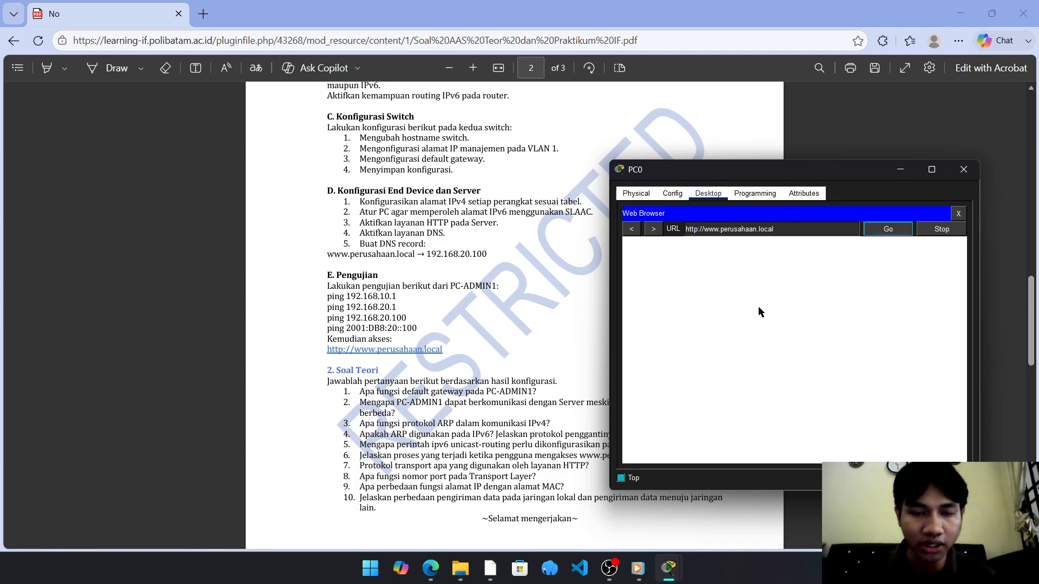
# Check PC0's global settings, return to the topology and open Server0's IP Configuration to examine its gateway and DNS entries
pyautogui.click(672, 195)
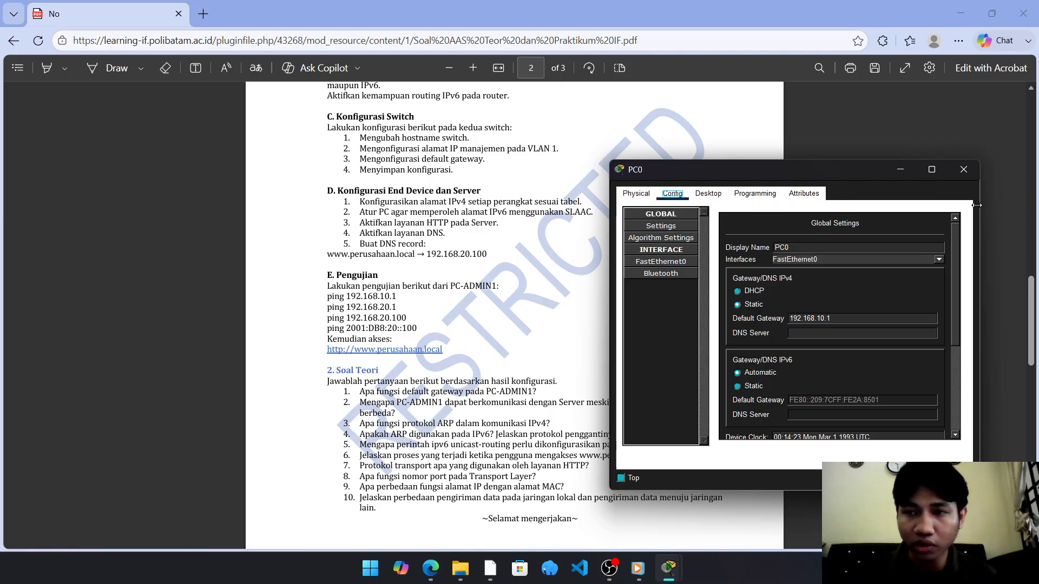
pyautogui.moveTo(675, 566)
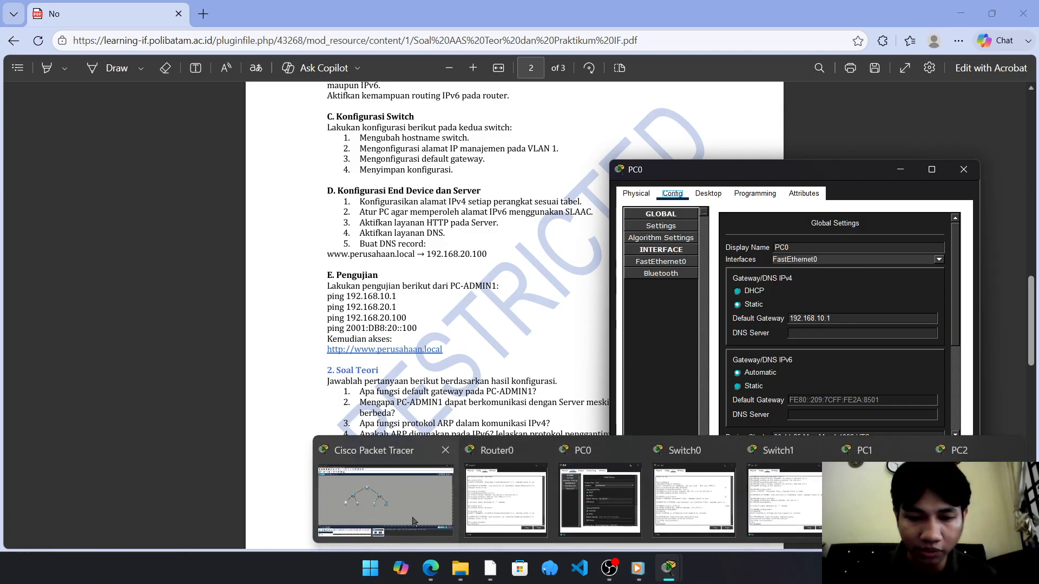
pyautogui.click(417, 492)
pyautogui.click(530, 299)
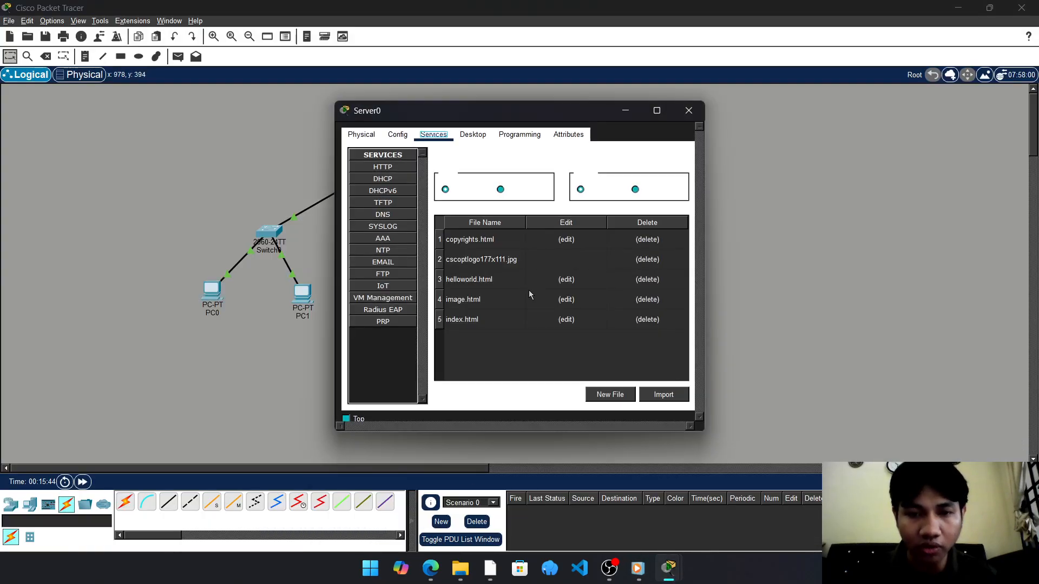
pyautogui.click(567, 298)
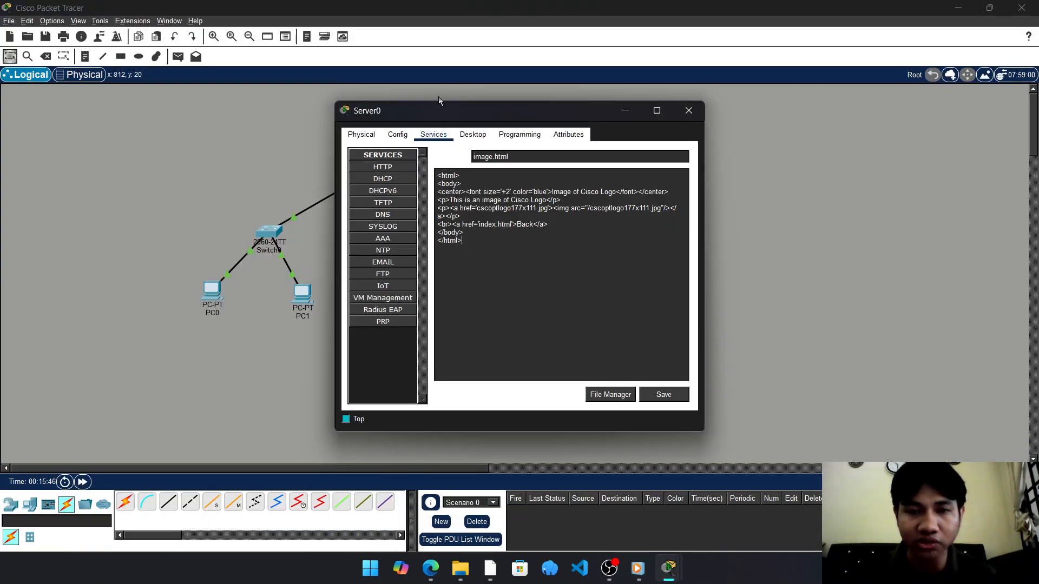
pyautogui.click(484, 140)
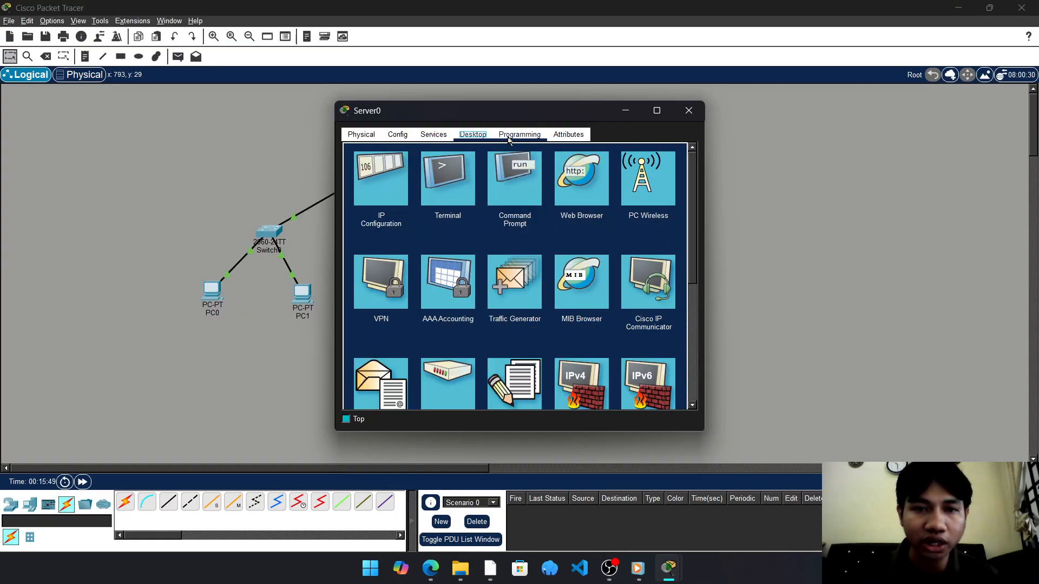
pyautogui.click(384, 190)
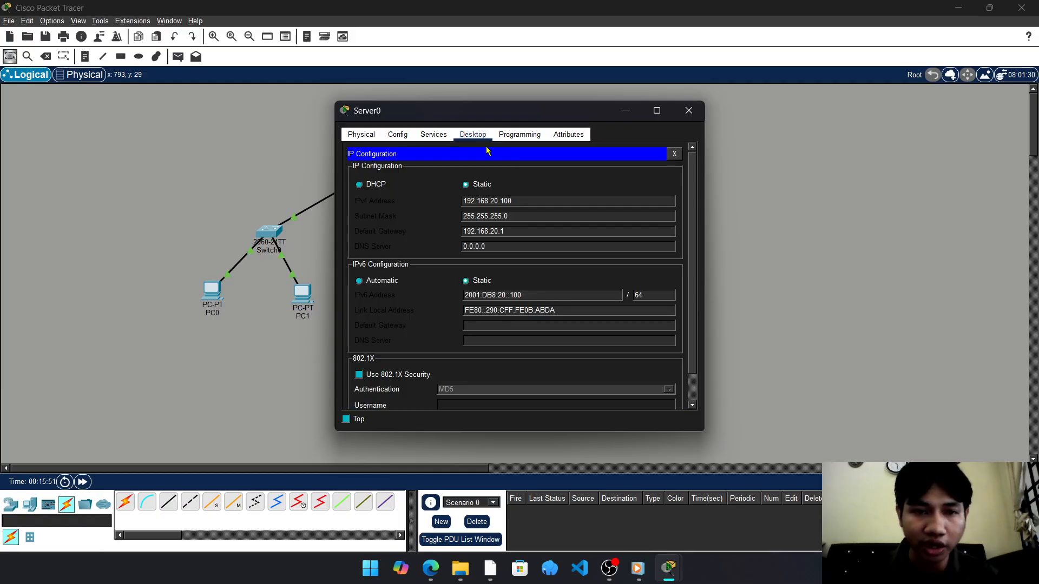
pyautogui.moveTo(547, 112); pyautogui.dragTo(706, 115)
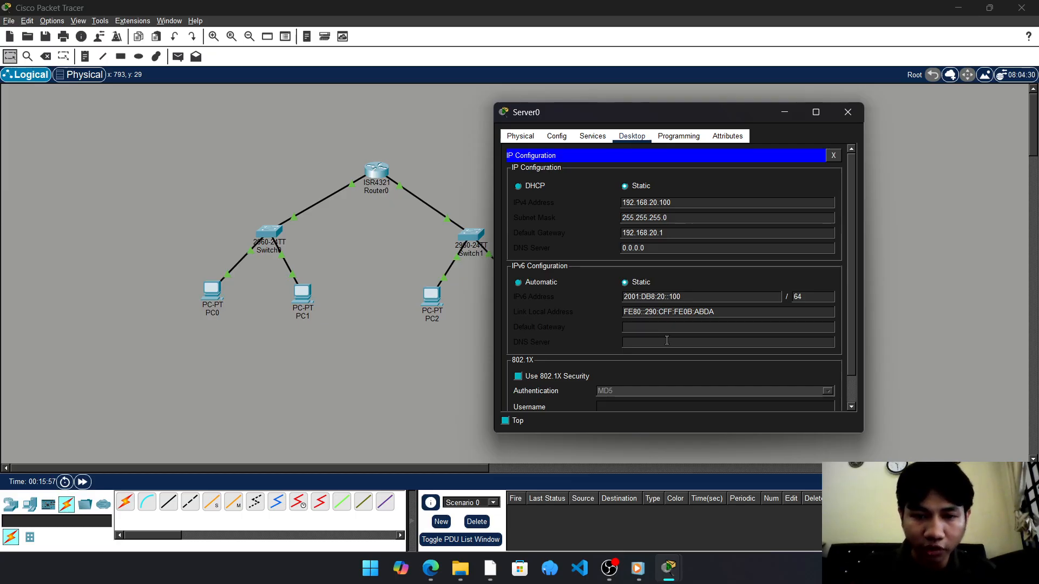
# Set Server0's IPv6 default gateway to 2001:DB8:20::1
pyautogui.write('2001:DB')
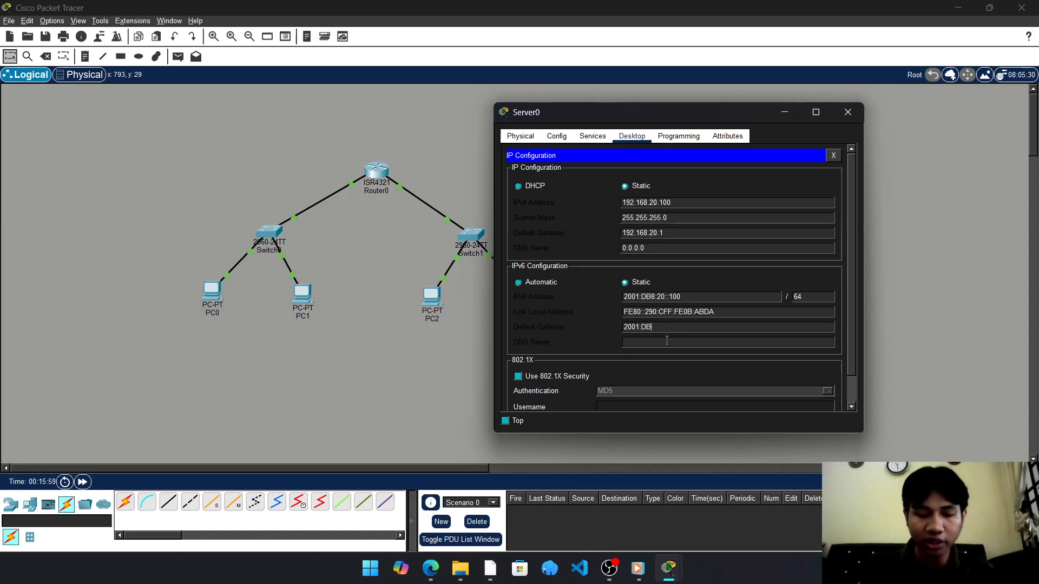
pyautogui.write('8:20::1')
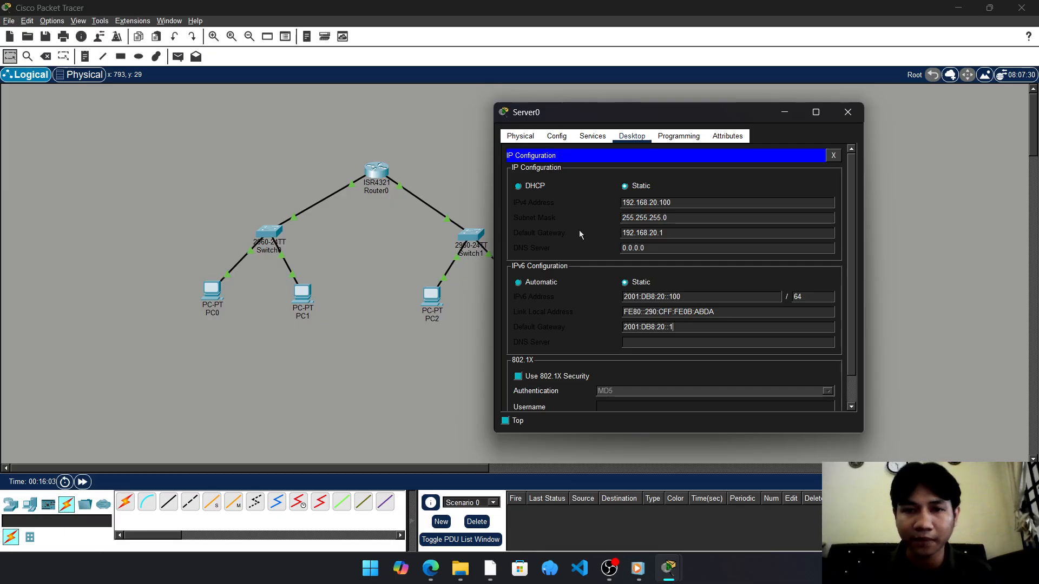
# Close PC0's Web Browser and set the DNS server in its IPv4 configuration to 192.168.20.100
pyautogui.click(214, 287)
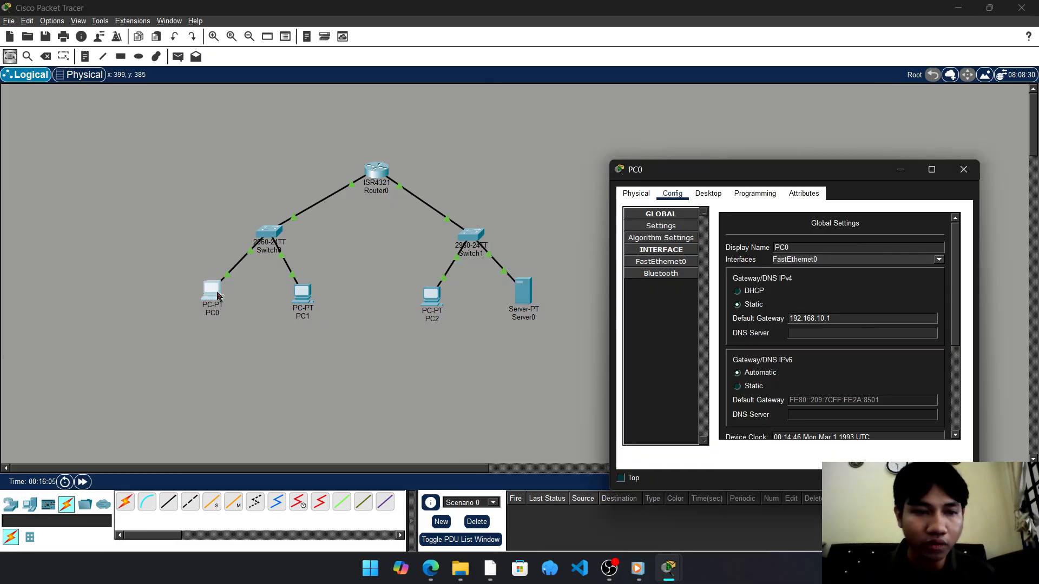
pyautogui.press('Escape')
pyautogui.click(210, 305)
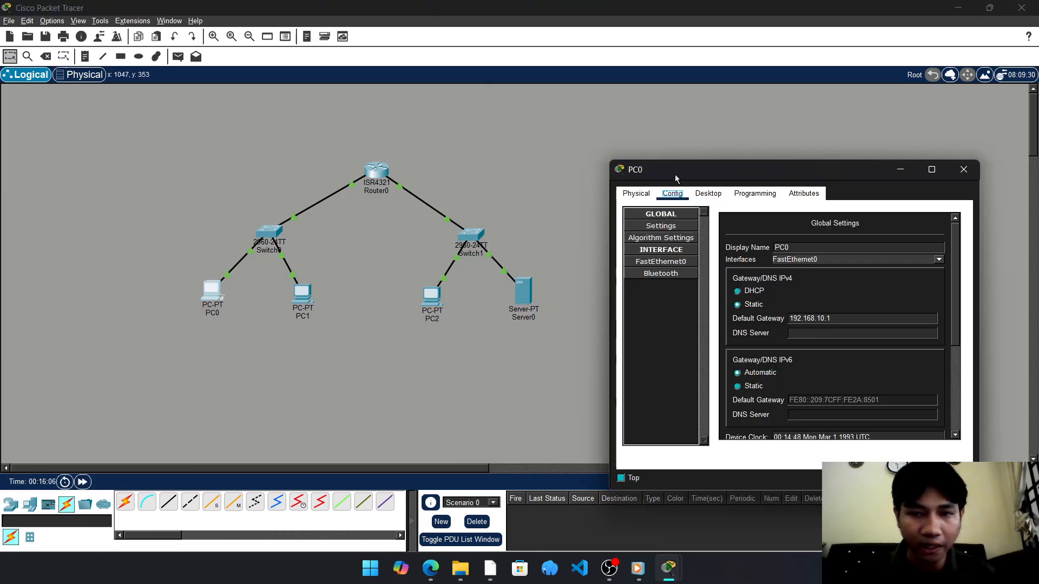
pyautogui.click(706, 193)
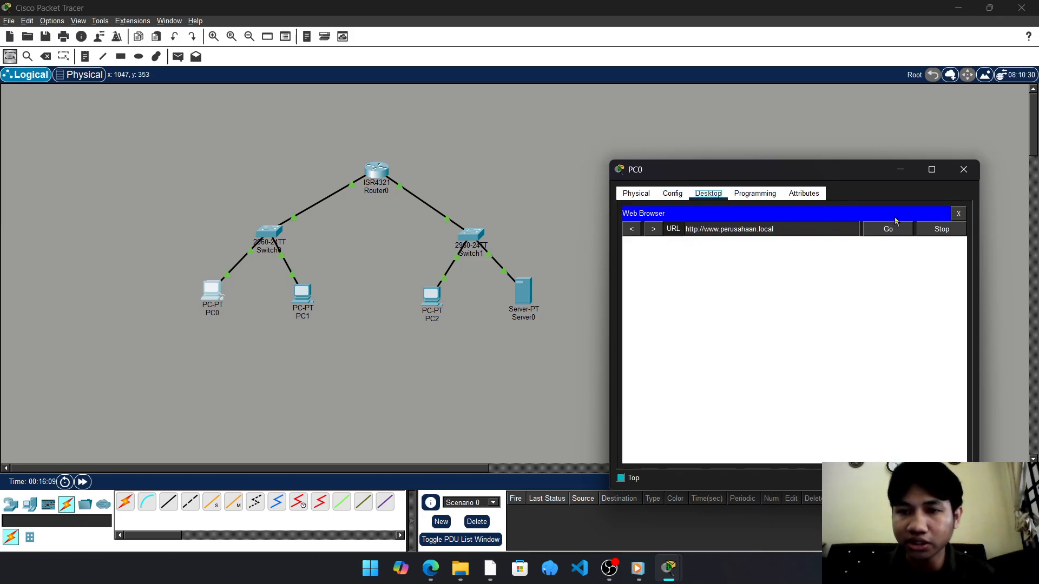
pyautogui.click(958, 214)
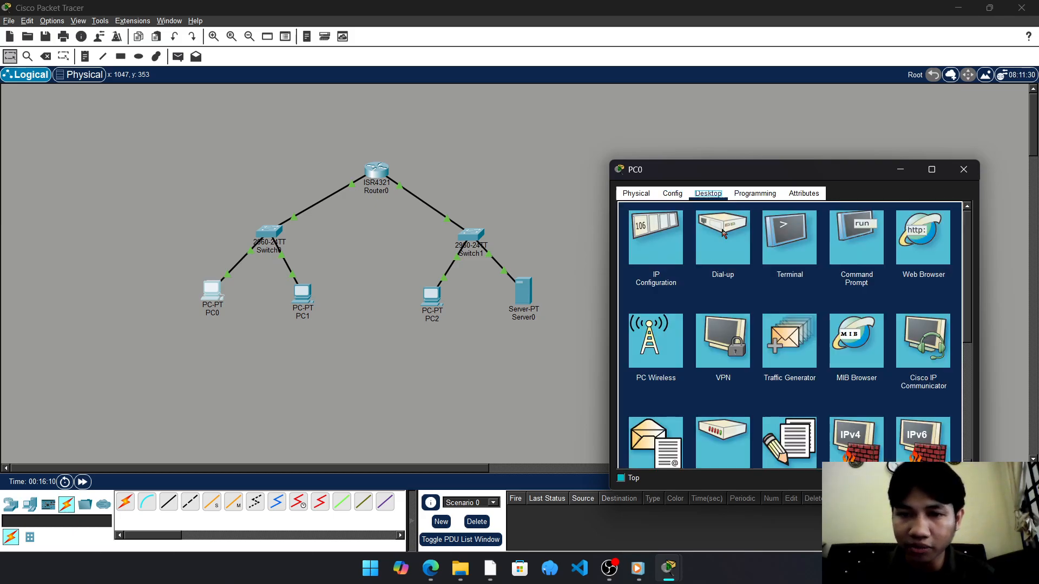
pyautogui.click(658, 235)
pyautogui.click(776, 322)
pyautogui.press('BackSpace')
pyautogui.press('BackSpace')
pyautogui.press('BackSpace')
pyautogui.press('BackSpace')
pyautogui.press('BackSpace')
pyautogui.press('BackSpace')
pyautogui.press('BackSpace')
pyautogui.write('1')
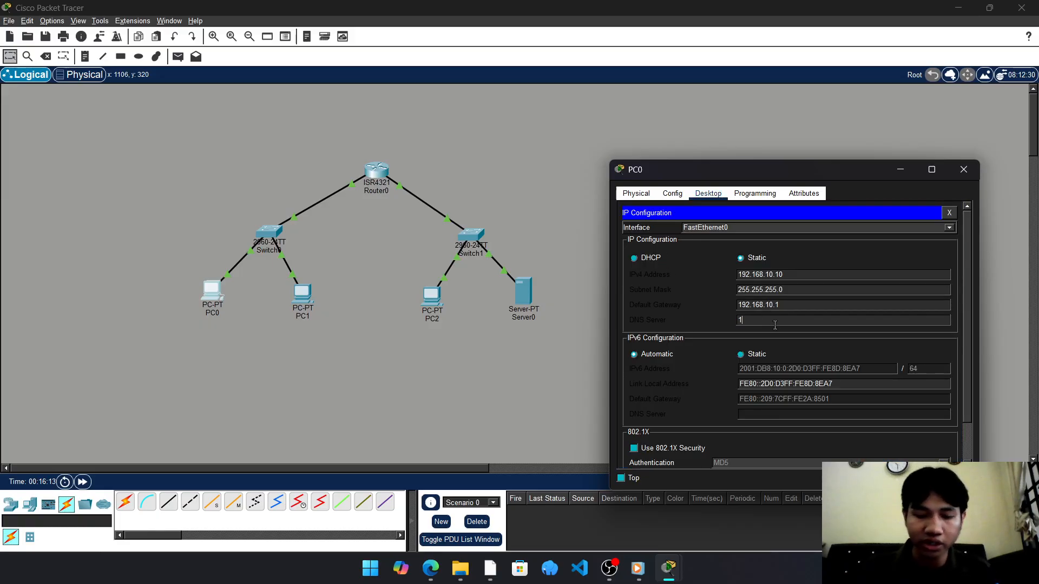
pyautogui.write('92.168.')
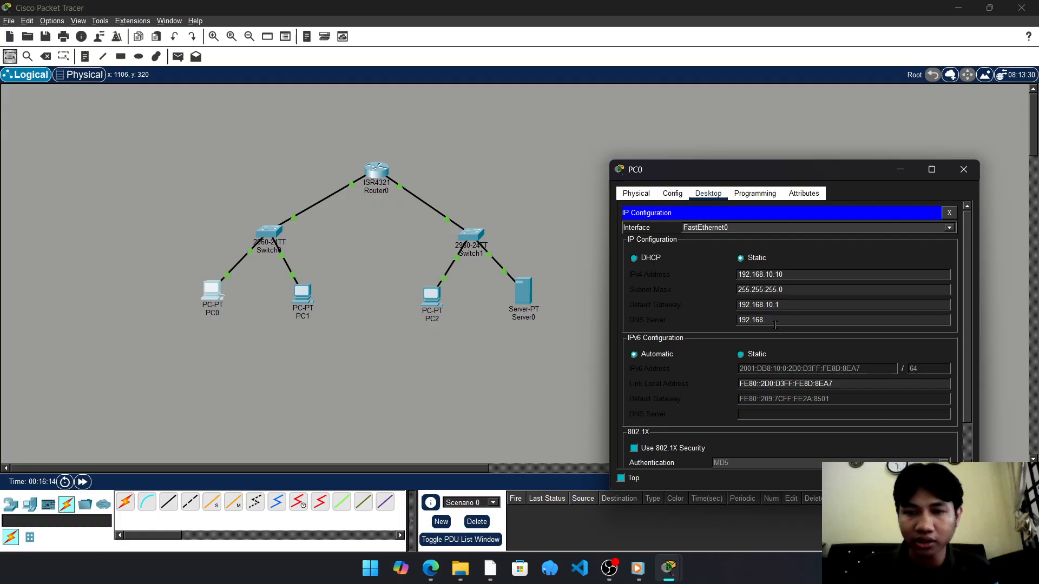
pyautogui.write('20.100')
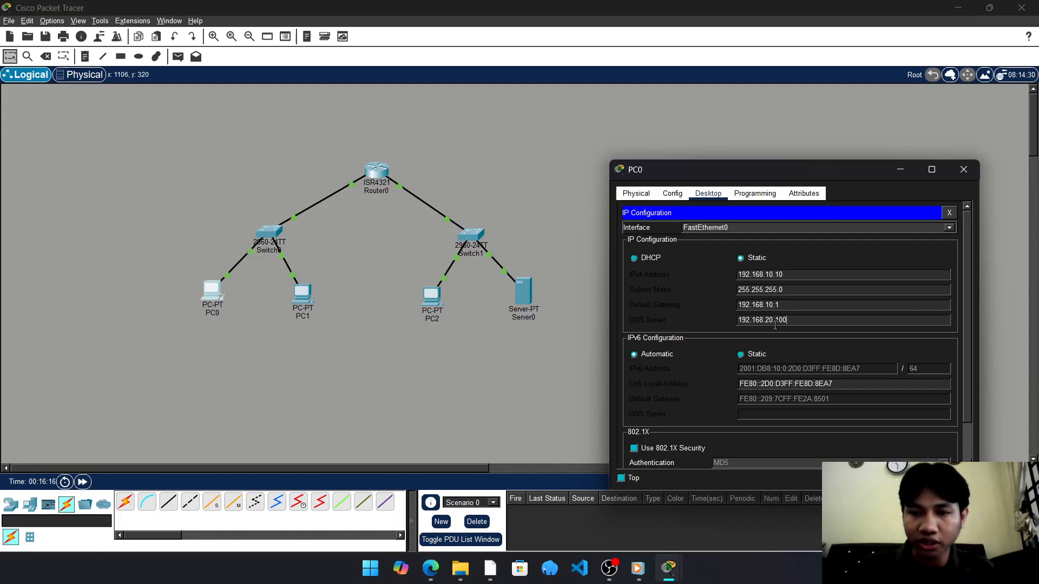
# Ping the server's IPv6 address 2001:DB8:20::100 again from PC0's Command Prompt
pyautogui.click(637, 194)
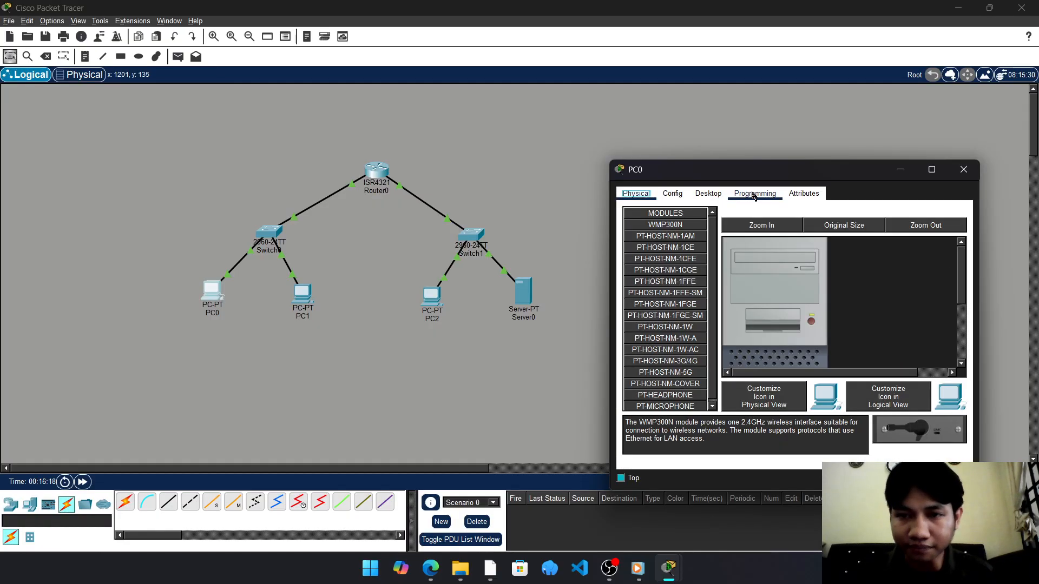
pyautogui.click(749, 194)
pyautogui.moveTo(749, 173); pyautogui.dragTo(700, 133)
pyautogui.click(659, 153)
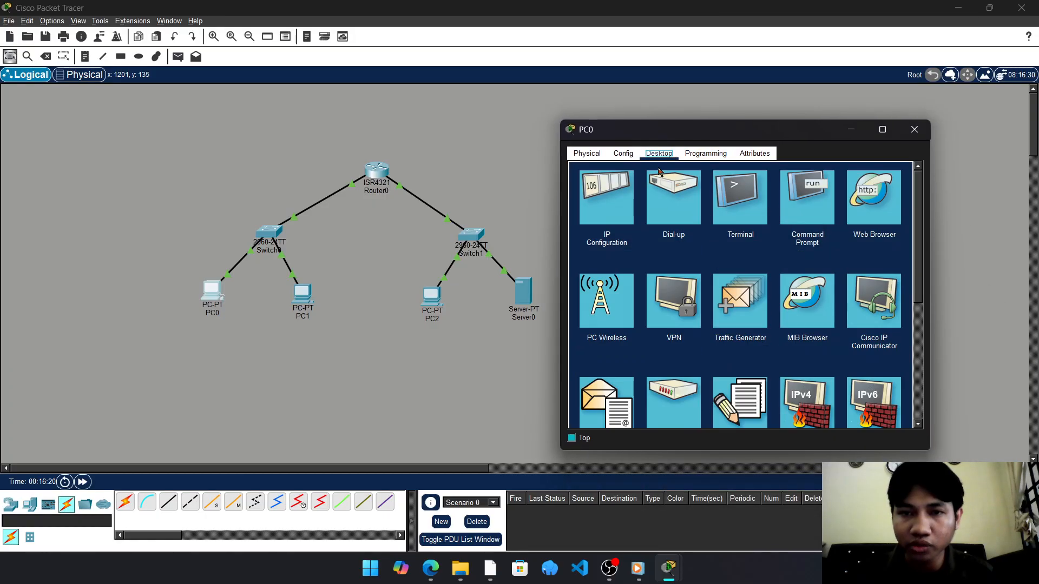
pyautogui.click(780, 216)
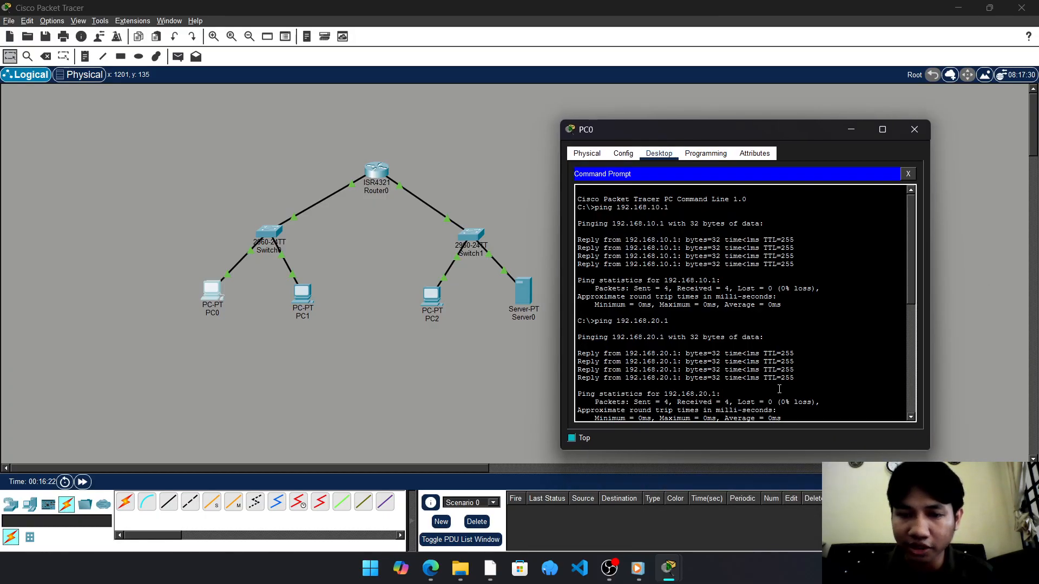
pyautogui.scroll(-9, 774, 400)
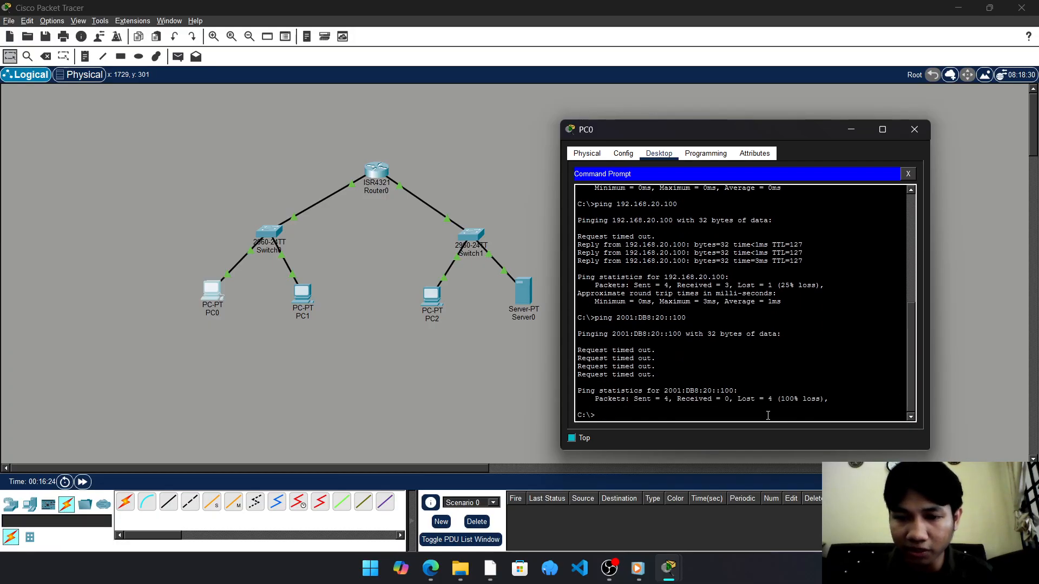
pyautogui.press('Up')
pyautogui.press('Return')
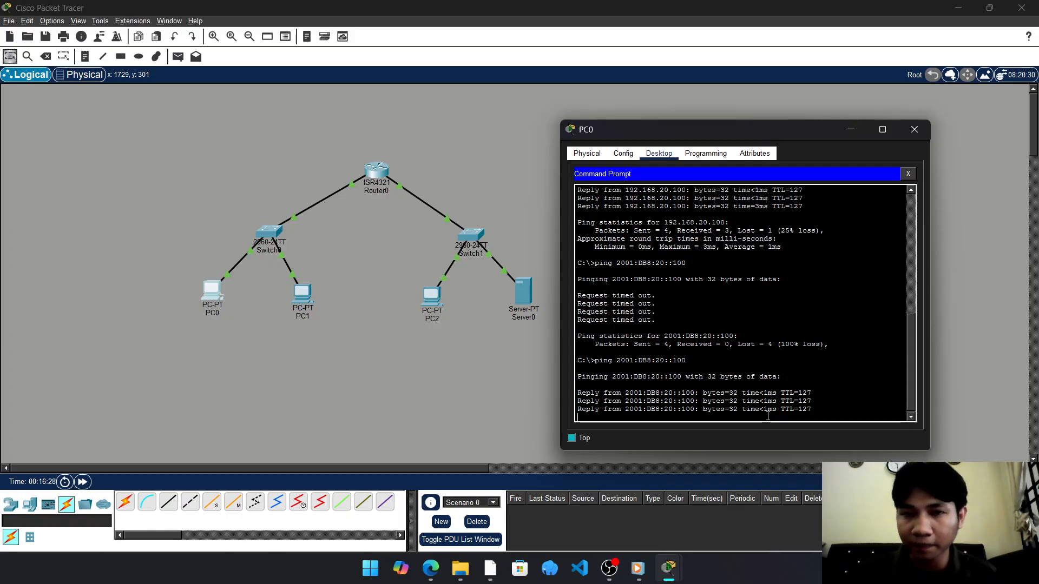
# Close the Command Prompt, try to load ww.perusahaan.local in PC0's Web Browser, and close PC0's window
pyautogui.click(909, 174)
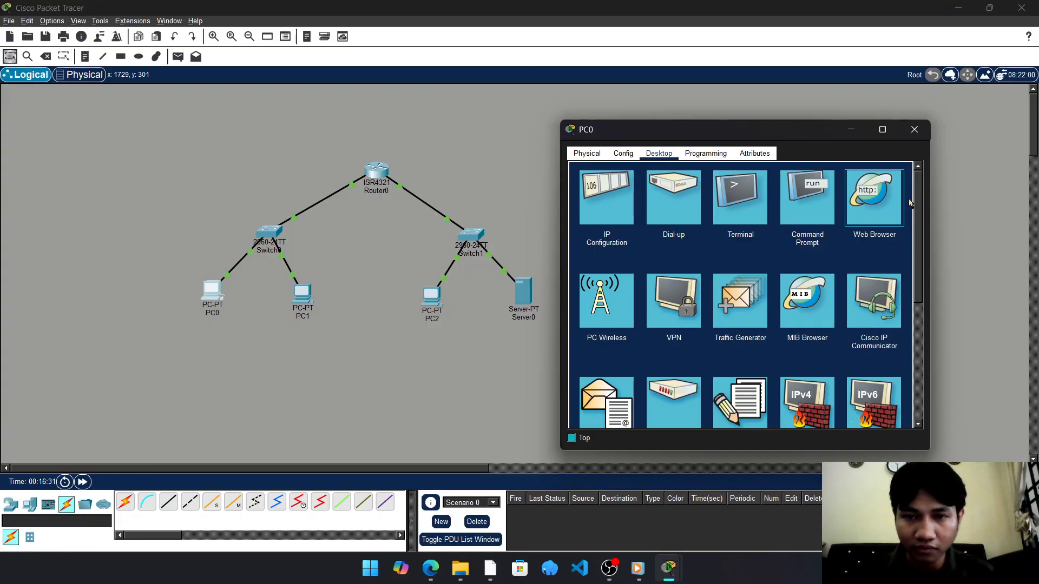
pyautogui.click(861, 224)
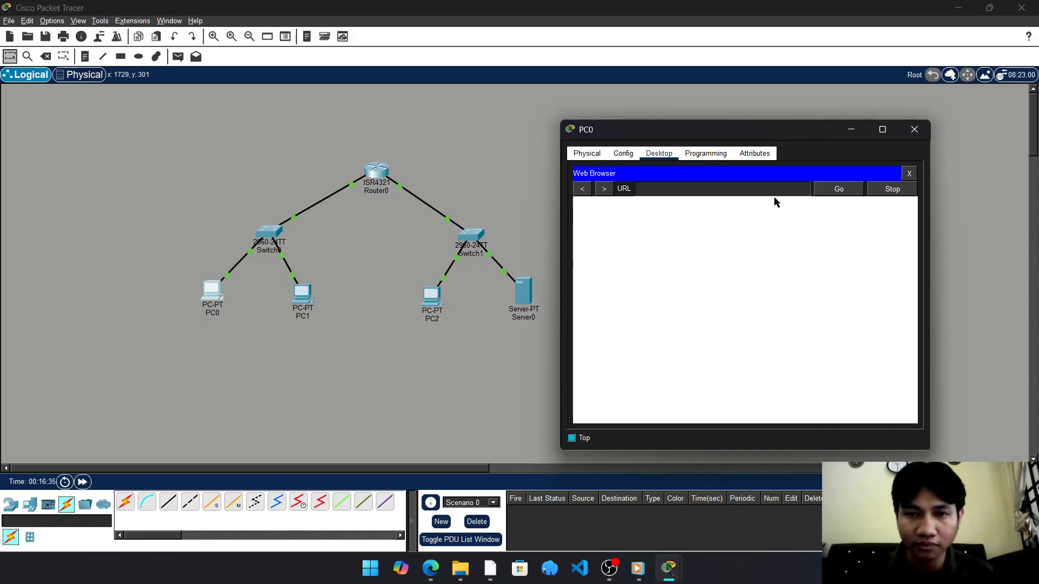
pyautogui.write('ww')
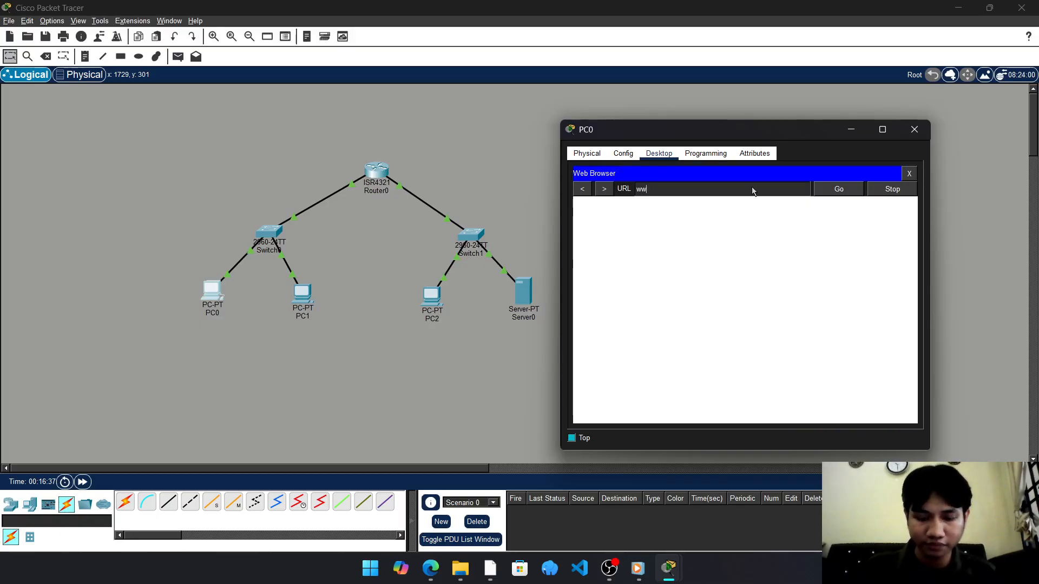
pyautogui.write('.perusahaan.local')
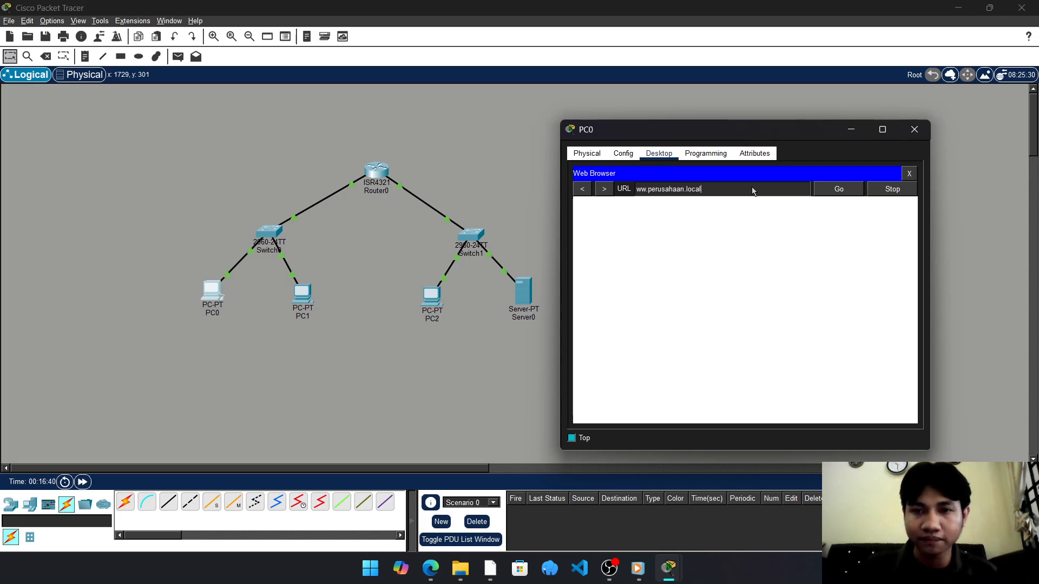
pyautogui.click(853, 189)
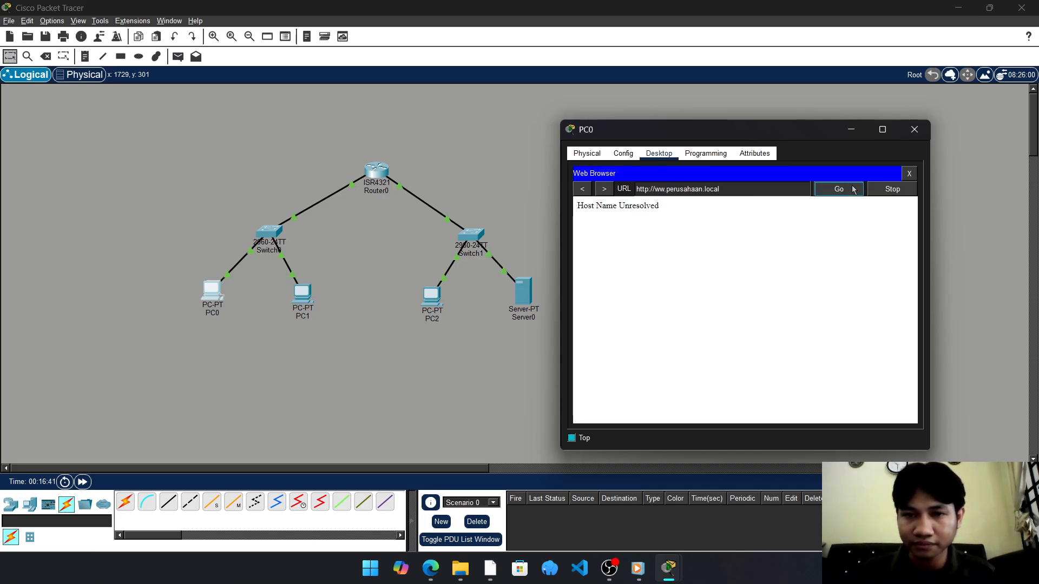
pyautogui.click(589, 160)
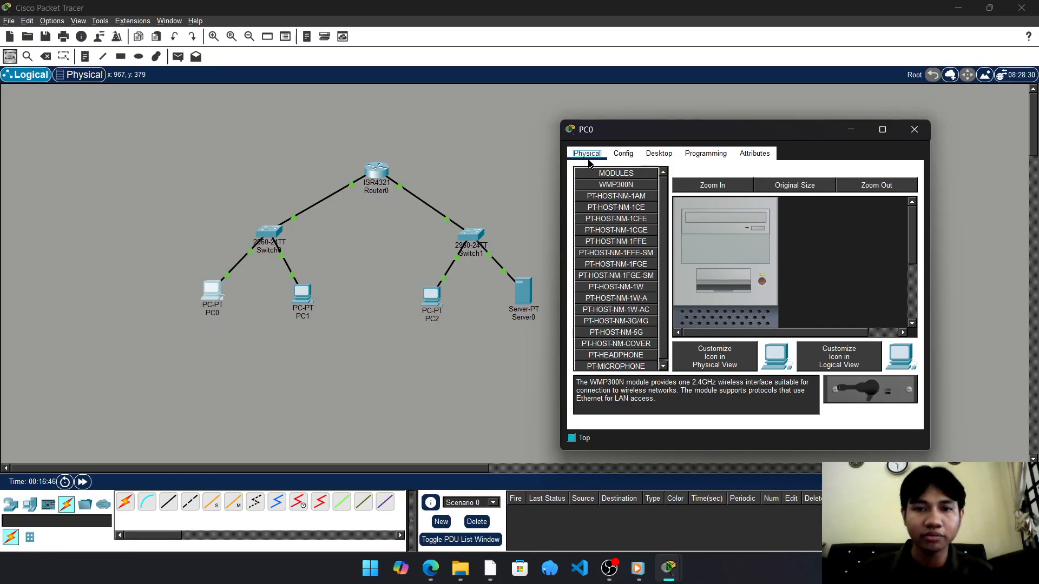
pyautogui.click(914, 130)
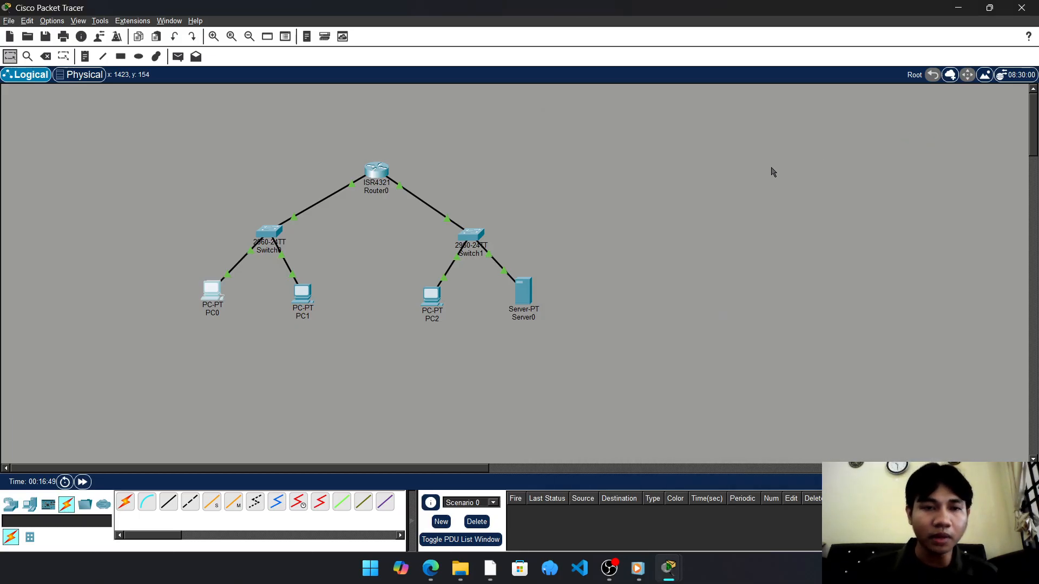